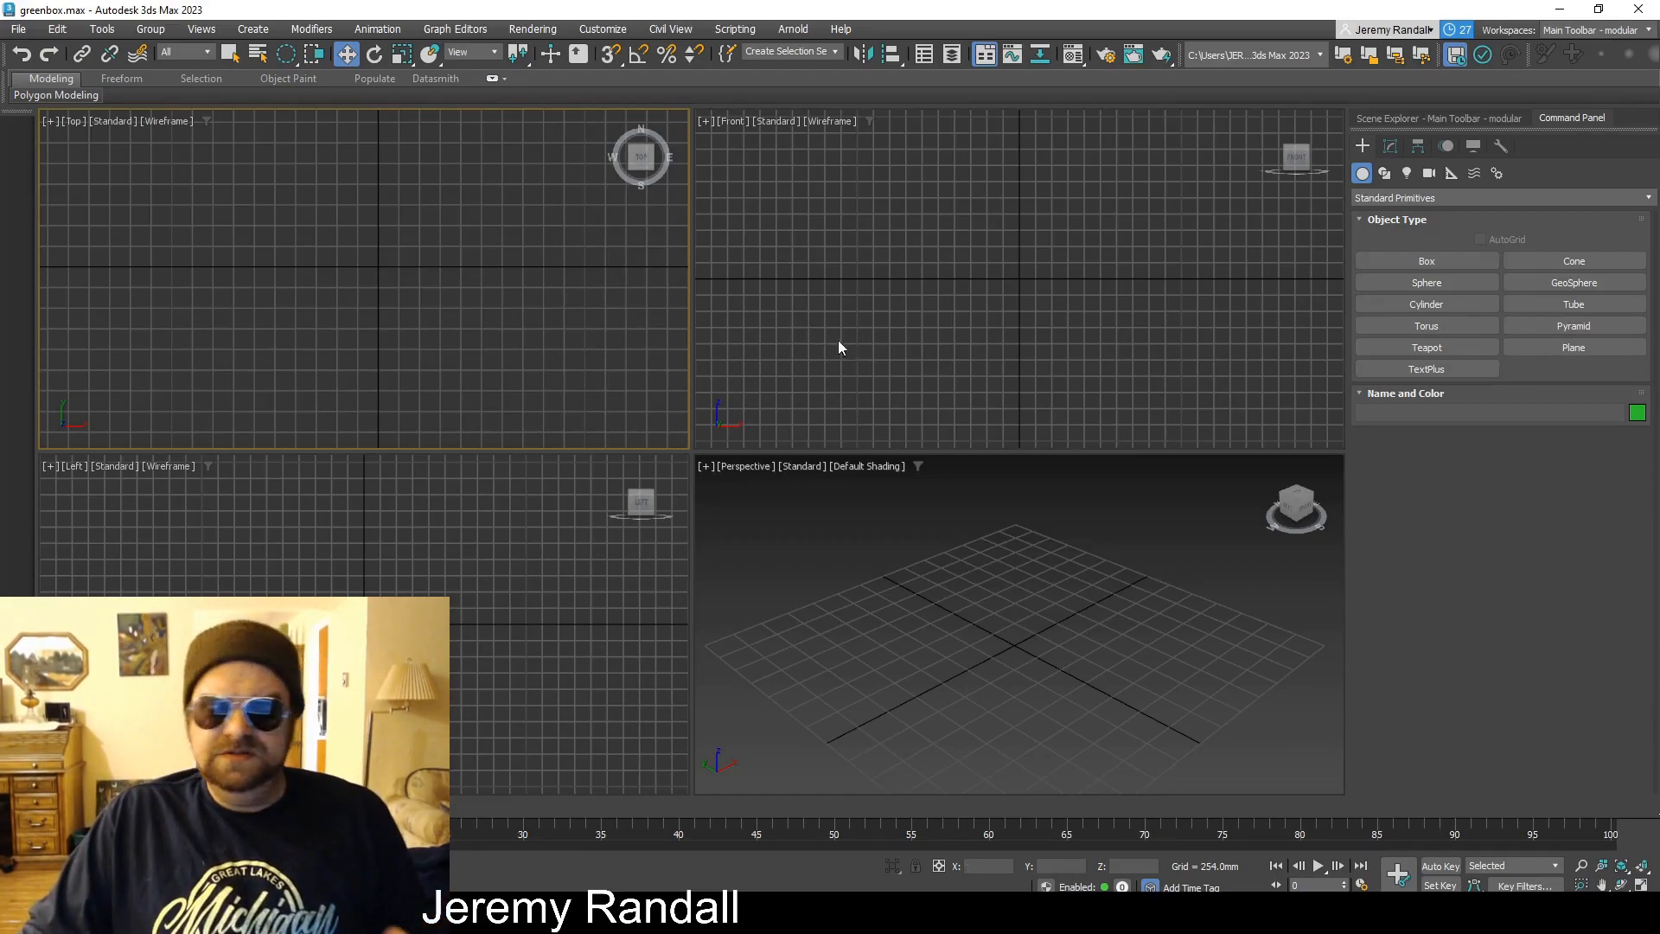
Create a cube about 921 mm on each side at the centre of the grid in the Perspective view.
{"action": "left_click", "coordinate": [1362, 260]}
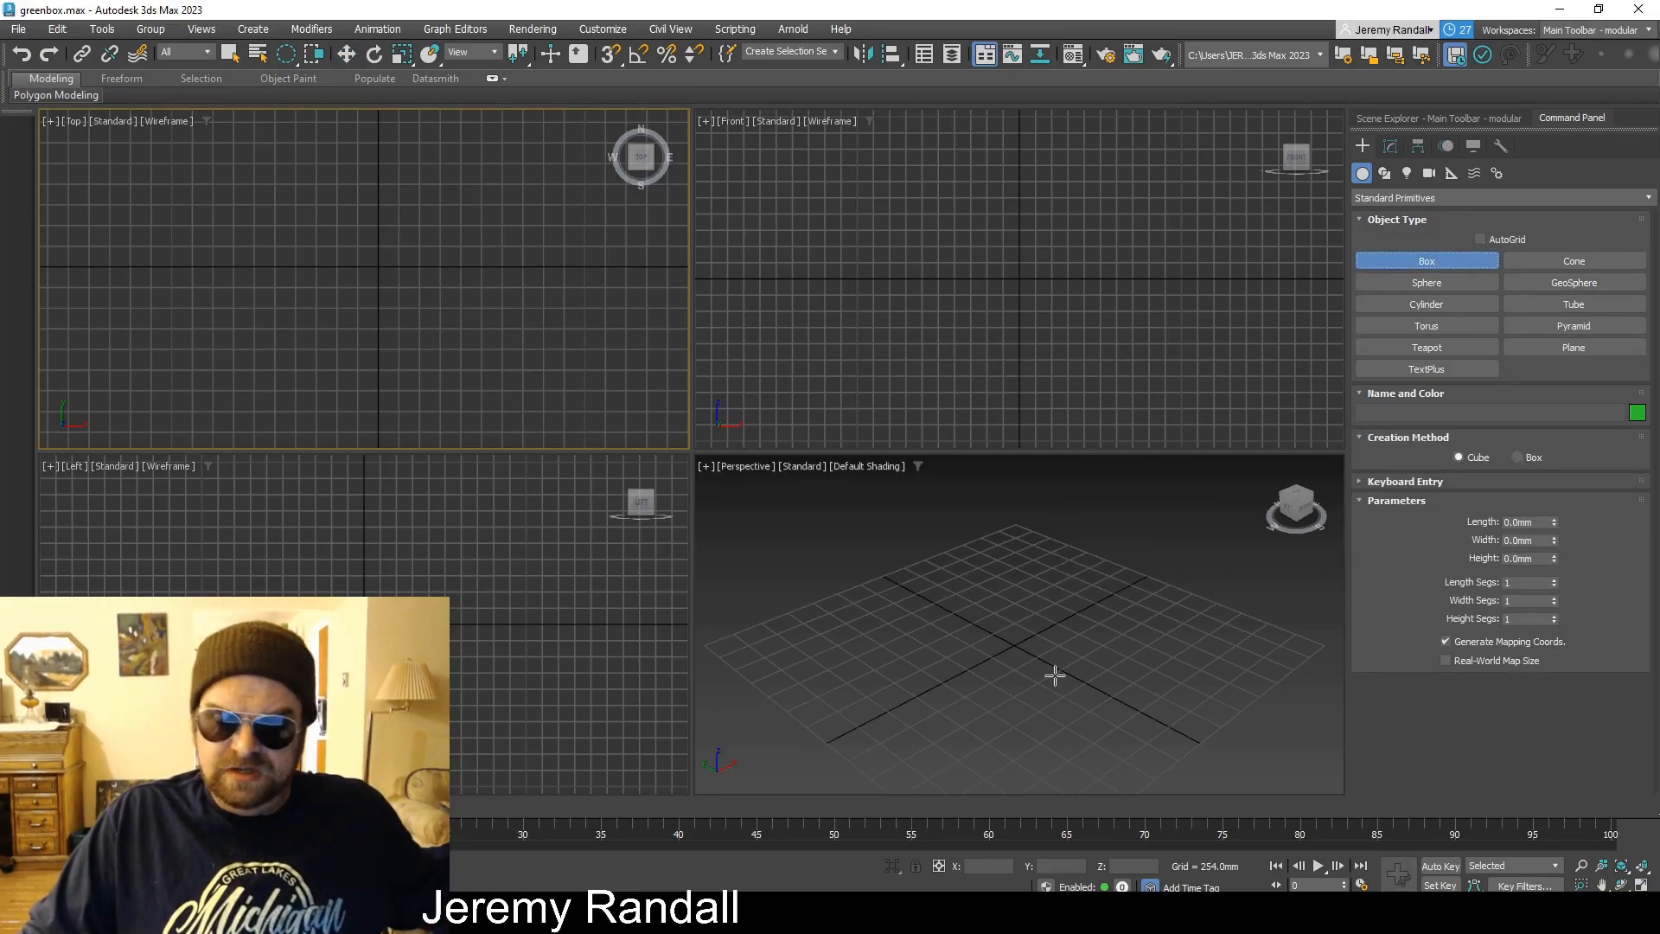
{"action": "left_click_drag", "start_coordinate": [1010, 643], "coordinate": [1022, 607]}
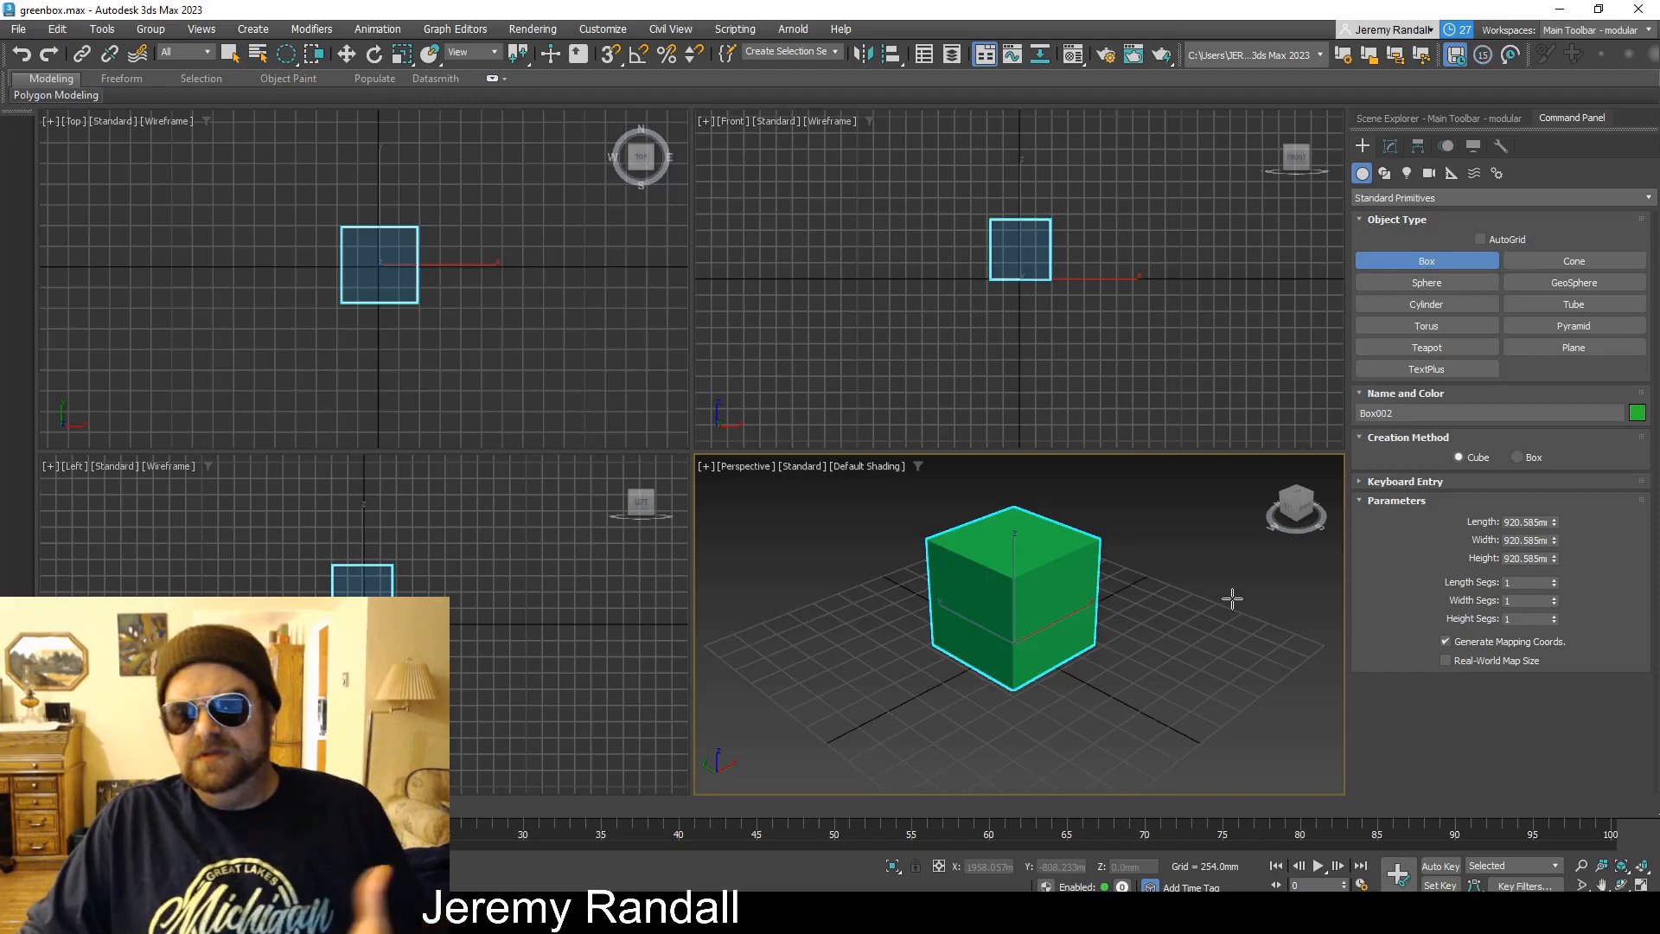
Clone the cube once as a Copy along the X axis and move the copy back until it adjoins the original.
{"action": "key", "text": "w"}
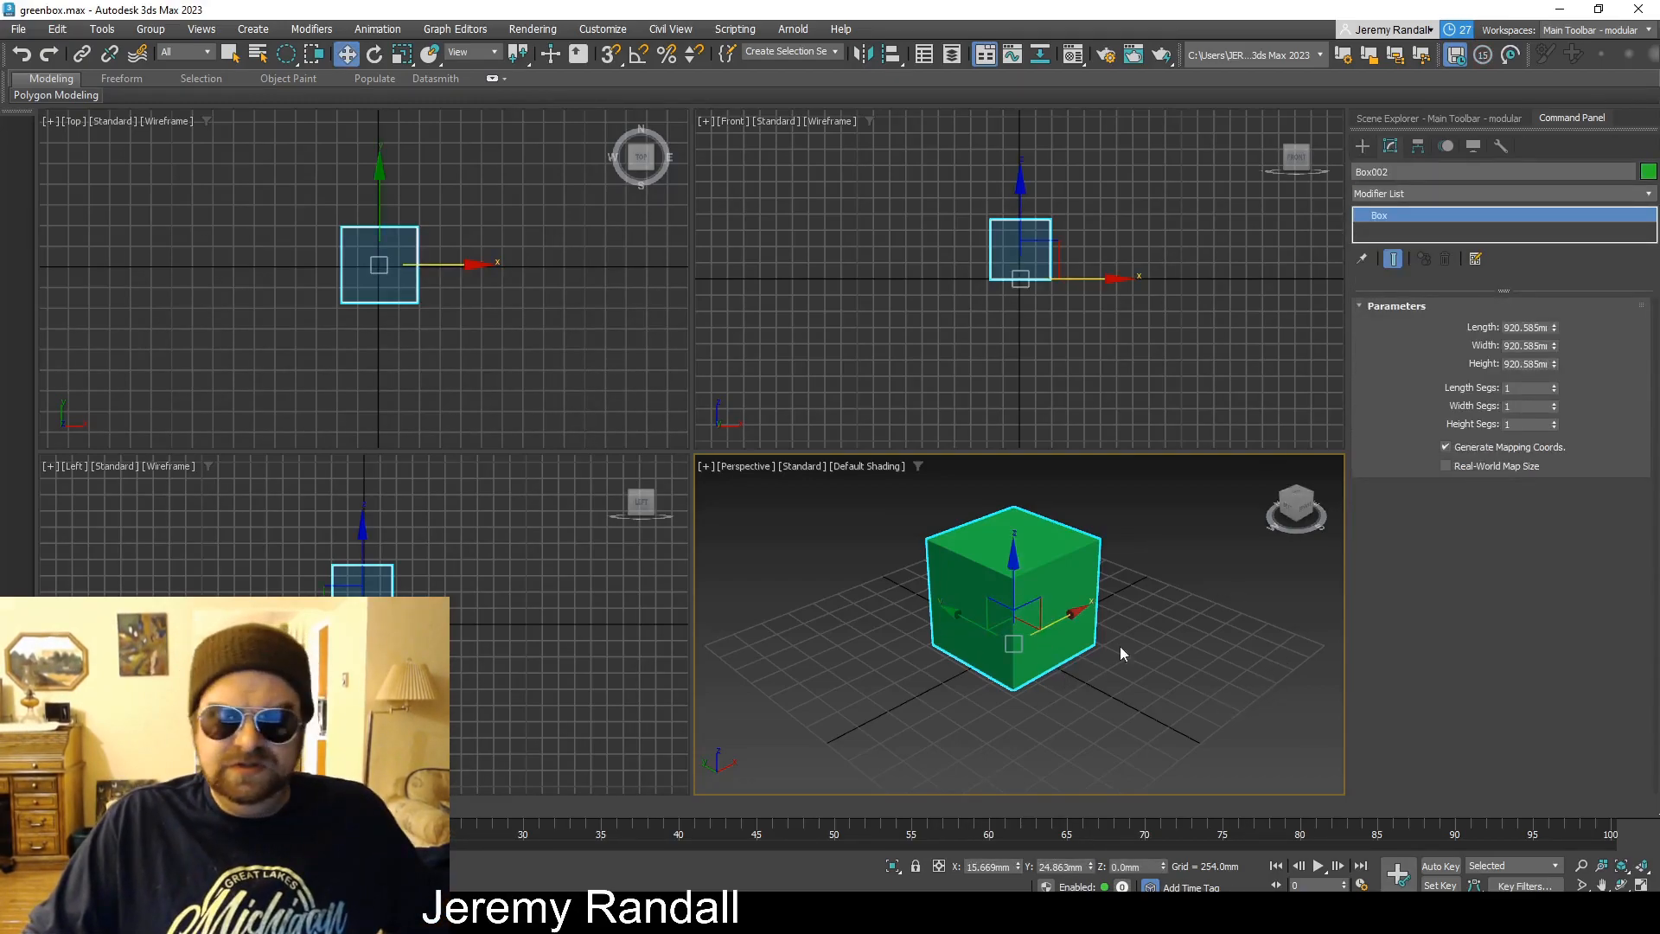
{"action": "left_click_drag", "start_coordinate": [1093, 599], "coordinate": [1167, 553], "text": "shift"}
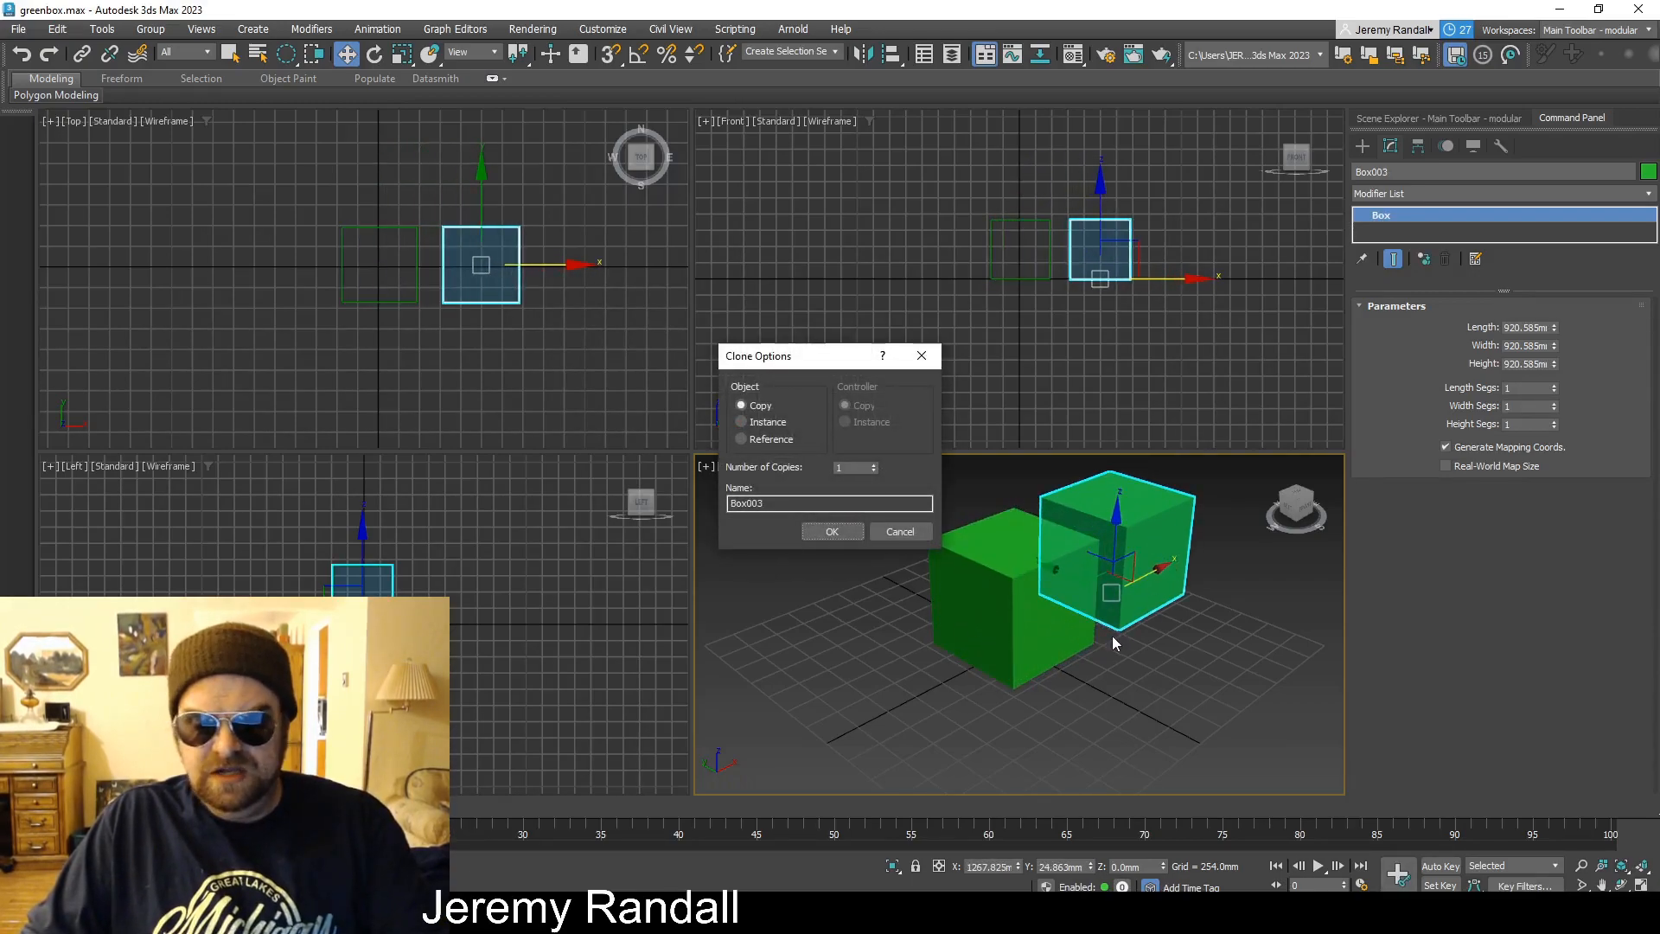
{"action": "left_click", "coordinate": [813, 530]}
{"action": "left_click_drag", "start_coordinate": [1167, 564], "coordinate": [1144, 570]}
{"action": "left_click", "coordinate": [1218, 651]}
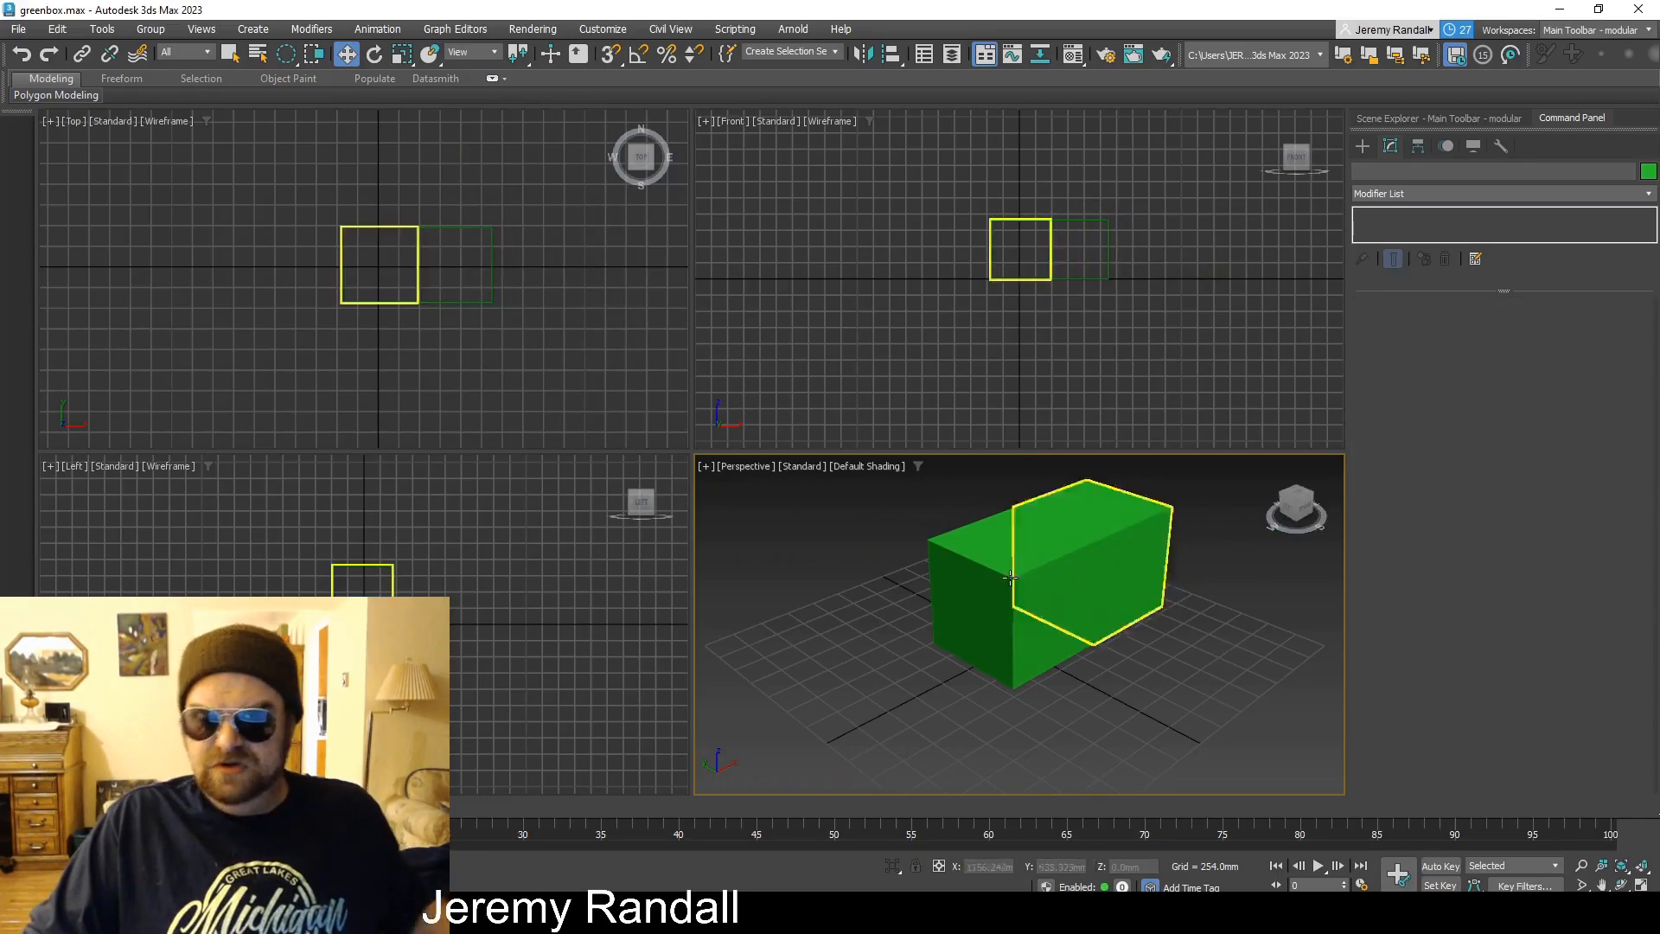
Convert the original cube to an Editable Poly.
{"action": "left_click", "coordinate": [1055, 605]}
{"action": "left_click", "coordinate": [1362, 145]}
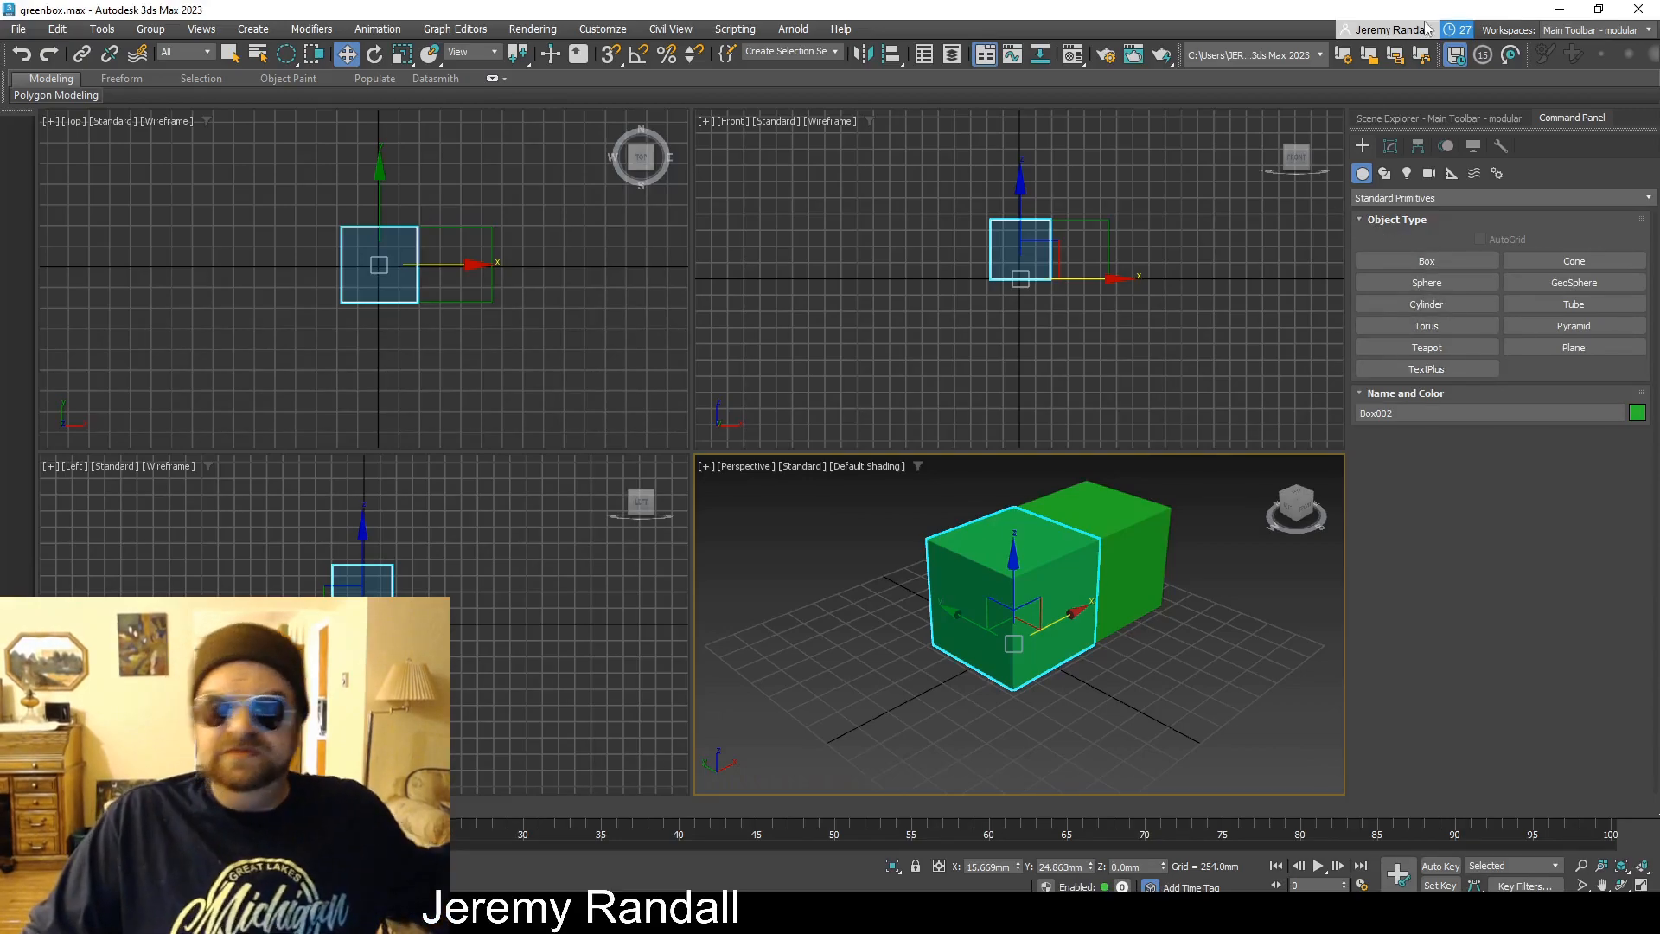
{"action": "left_click", "coordinate": [1392, 146]}
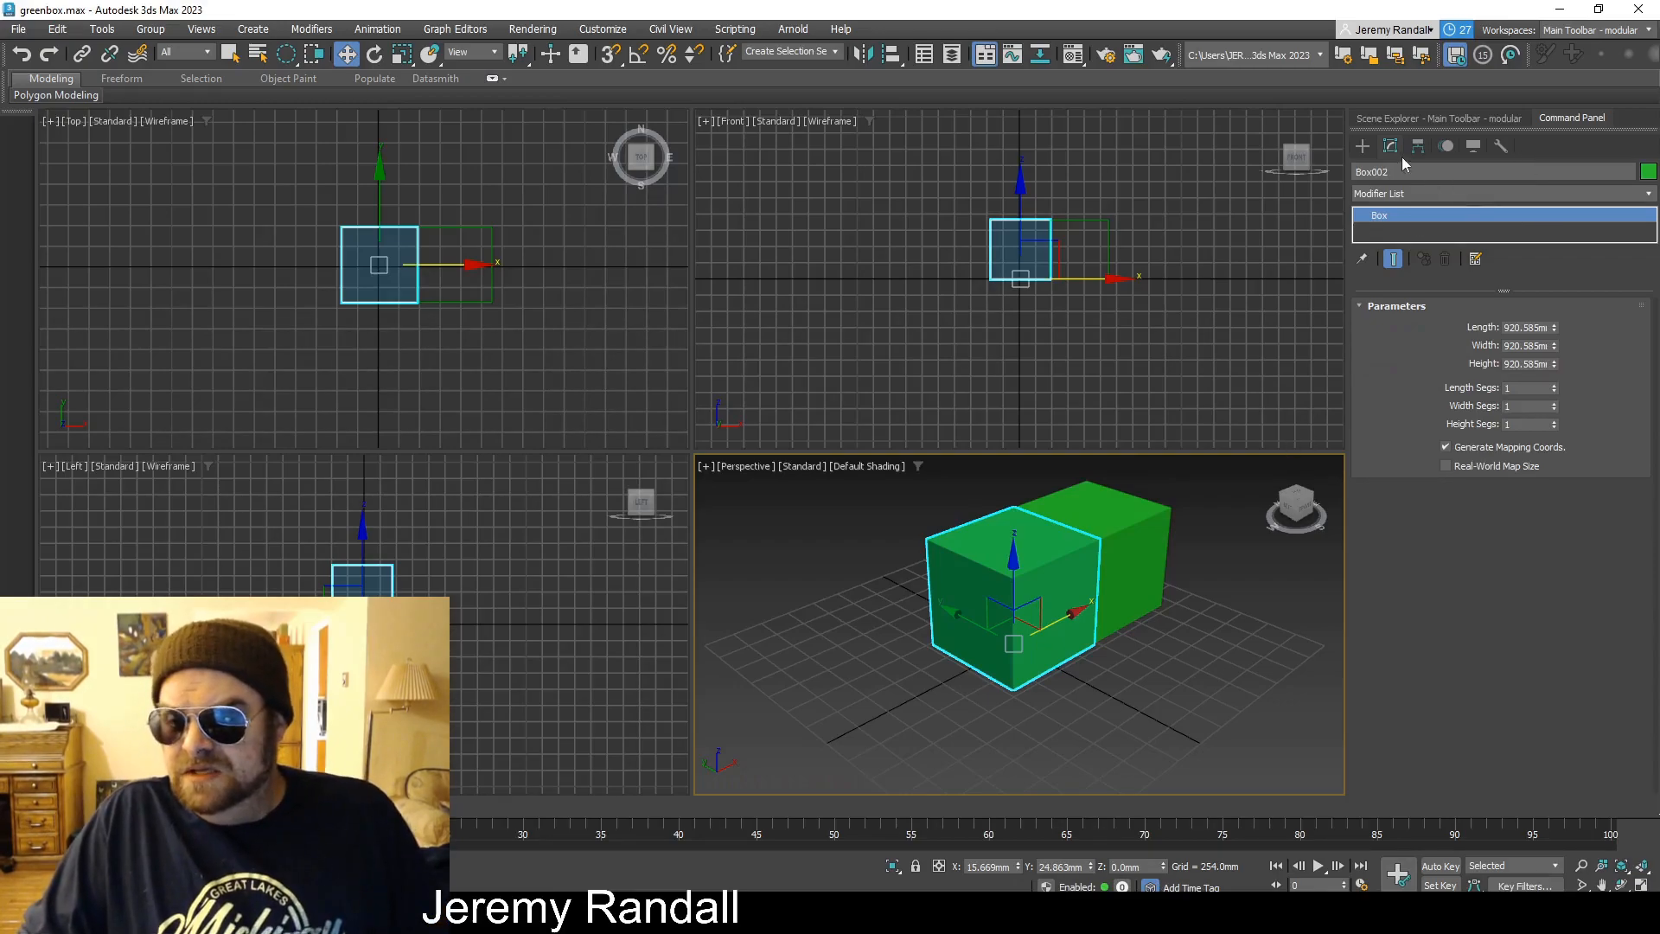
{"action": "right_click", "coordinate": [1456, 217]}
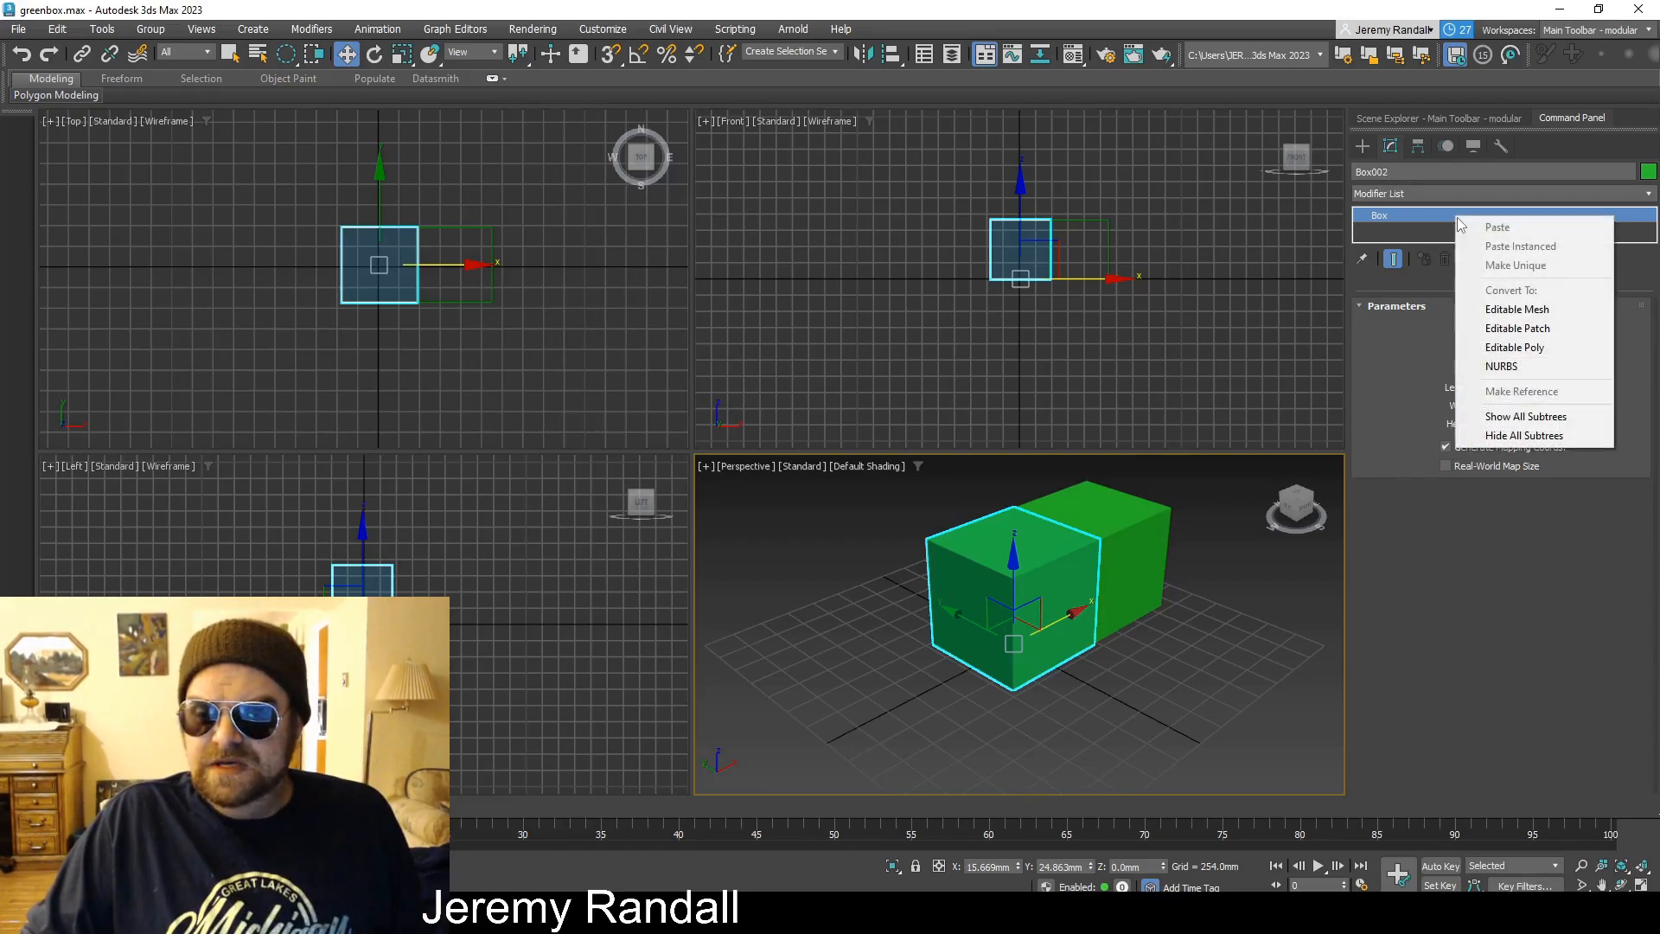
{"action": "left_click", "coordinate": [1546, 346]}
Delete the copied cube and reselect the original one.
{"action": "left_click", "coordinate": [1135, 531]}
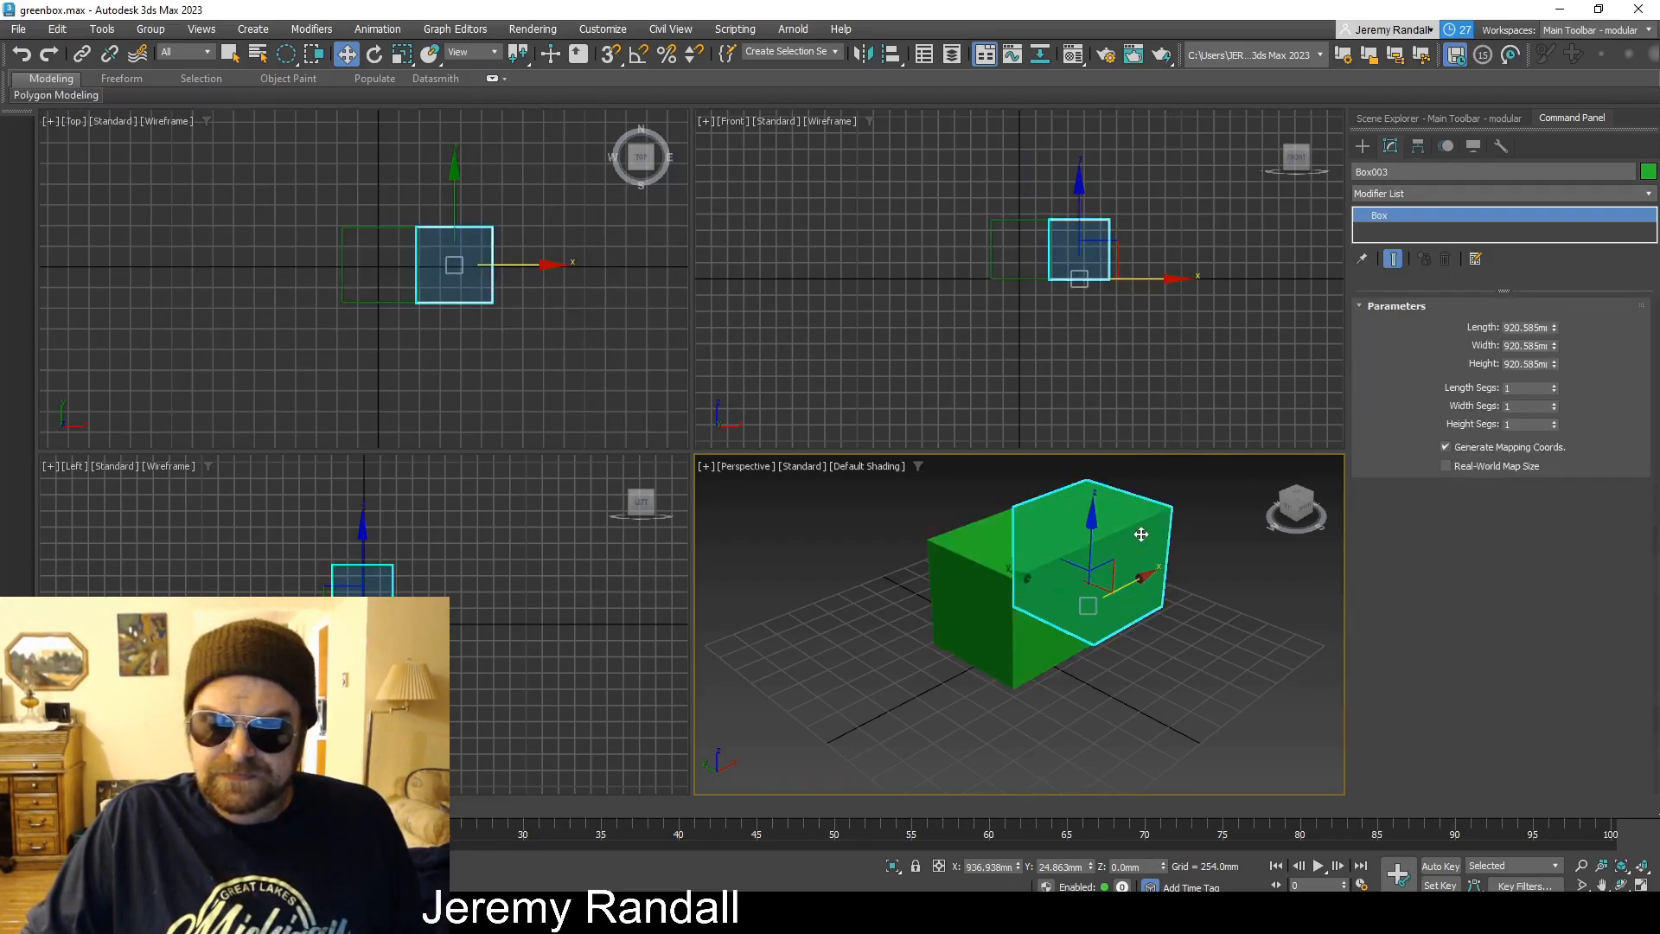
{"action": "key", "text": "Delete"}
{"action": "left_click", "coordinate": [1023, 606]}
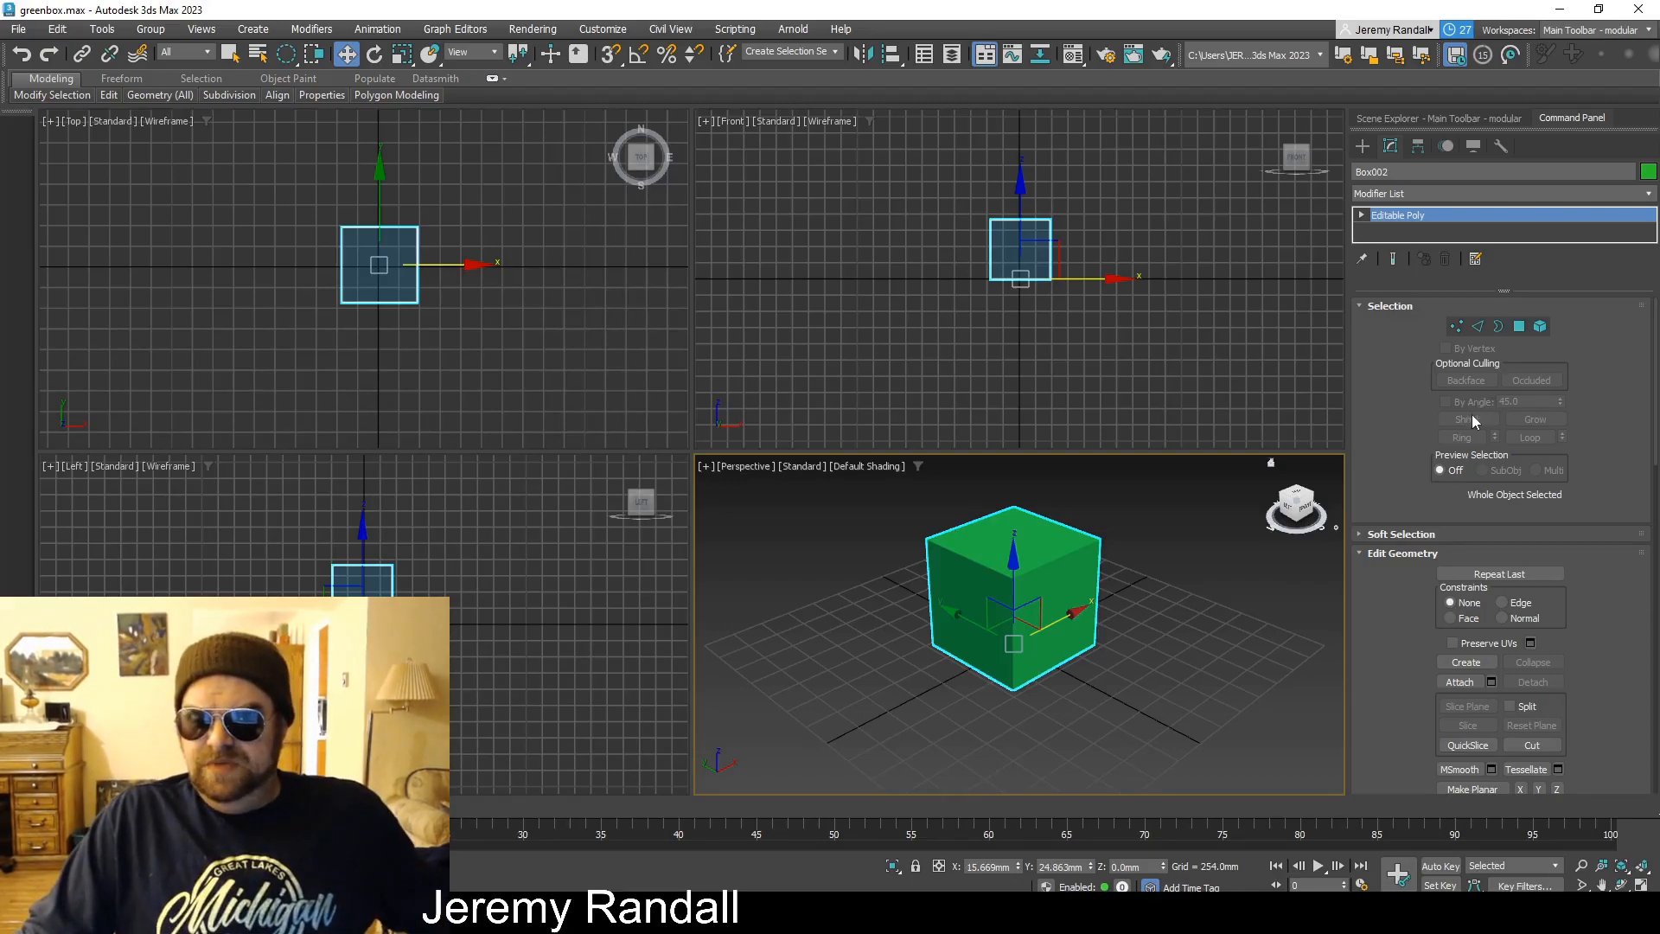
Try to move the cube's upper front corner vertex at Vertex level and undo the move.
{"action": "left_click", "coordinate": [1456, 326]}
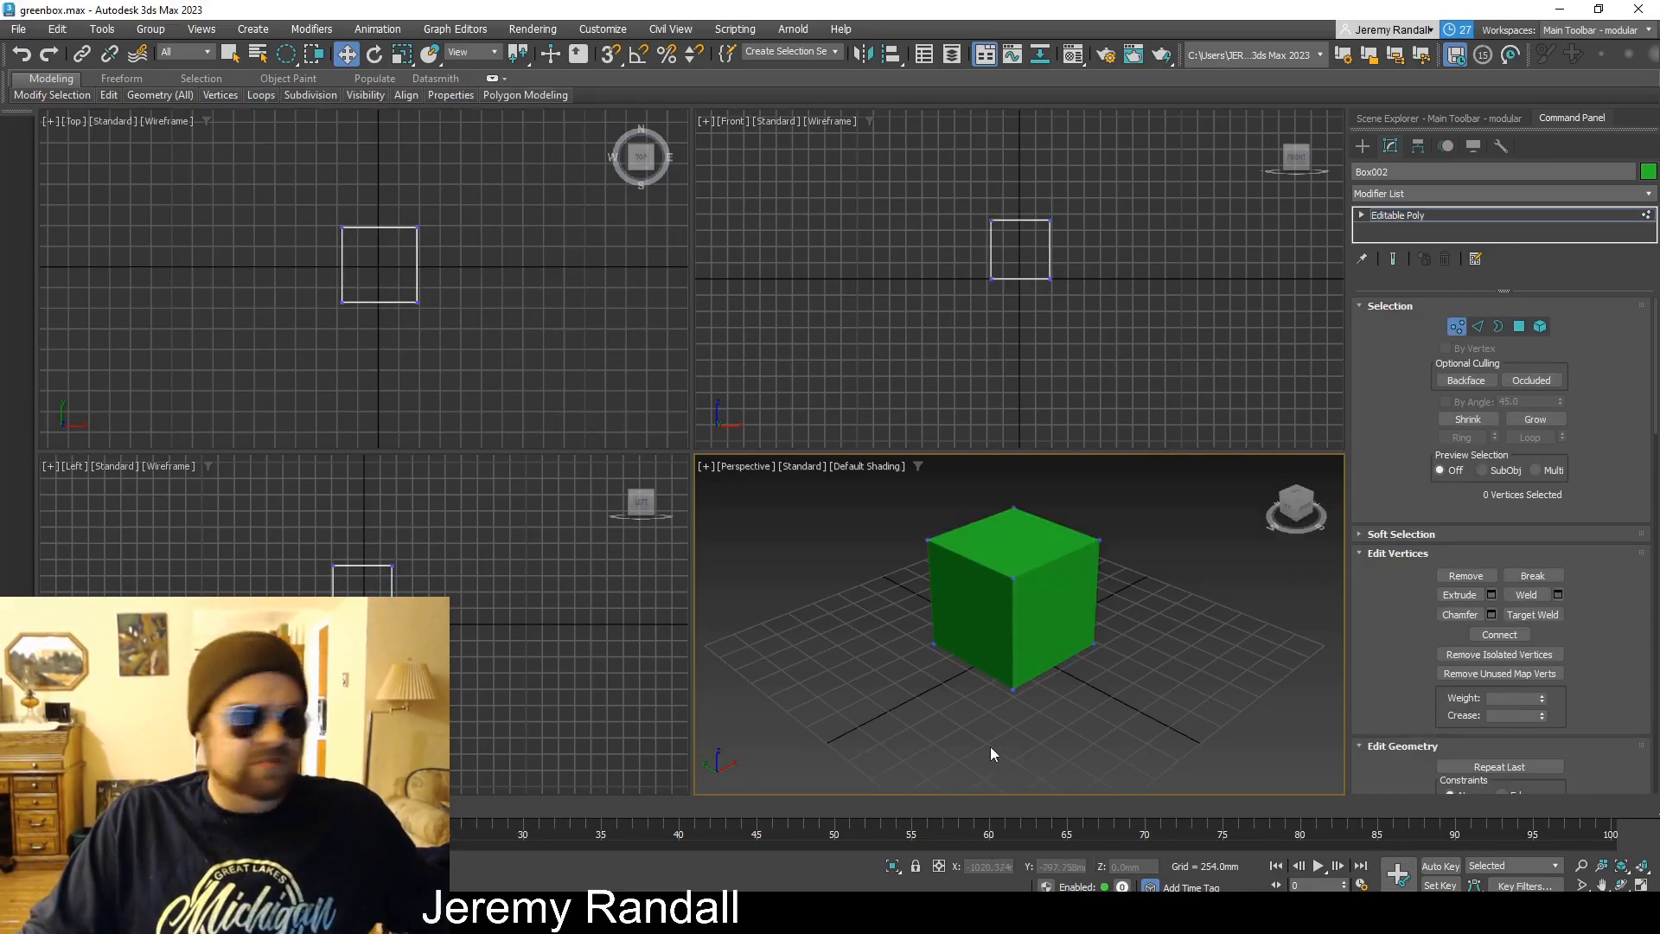
{"action": "left_click_drag", "start_coordinate": [989, 548], "coordinate": [1024, 584]}
{"action": "left_click", "coordinate": [1123, 667]}
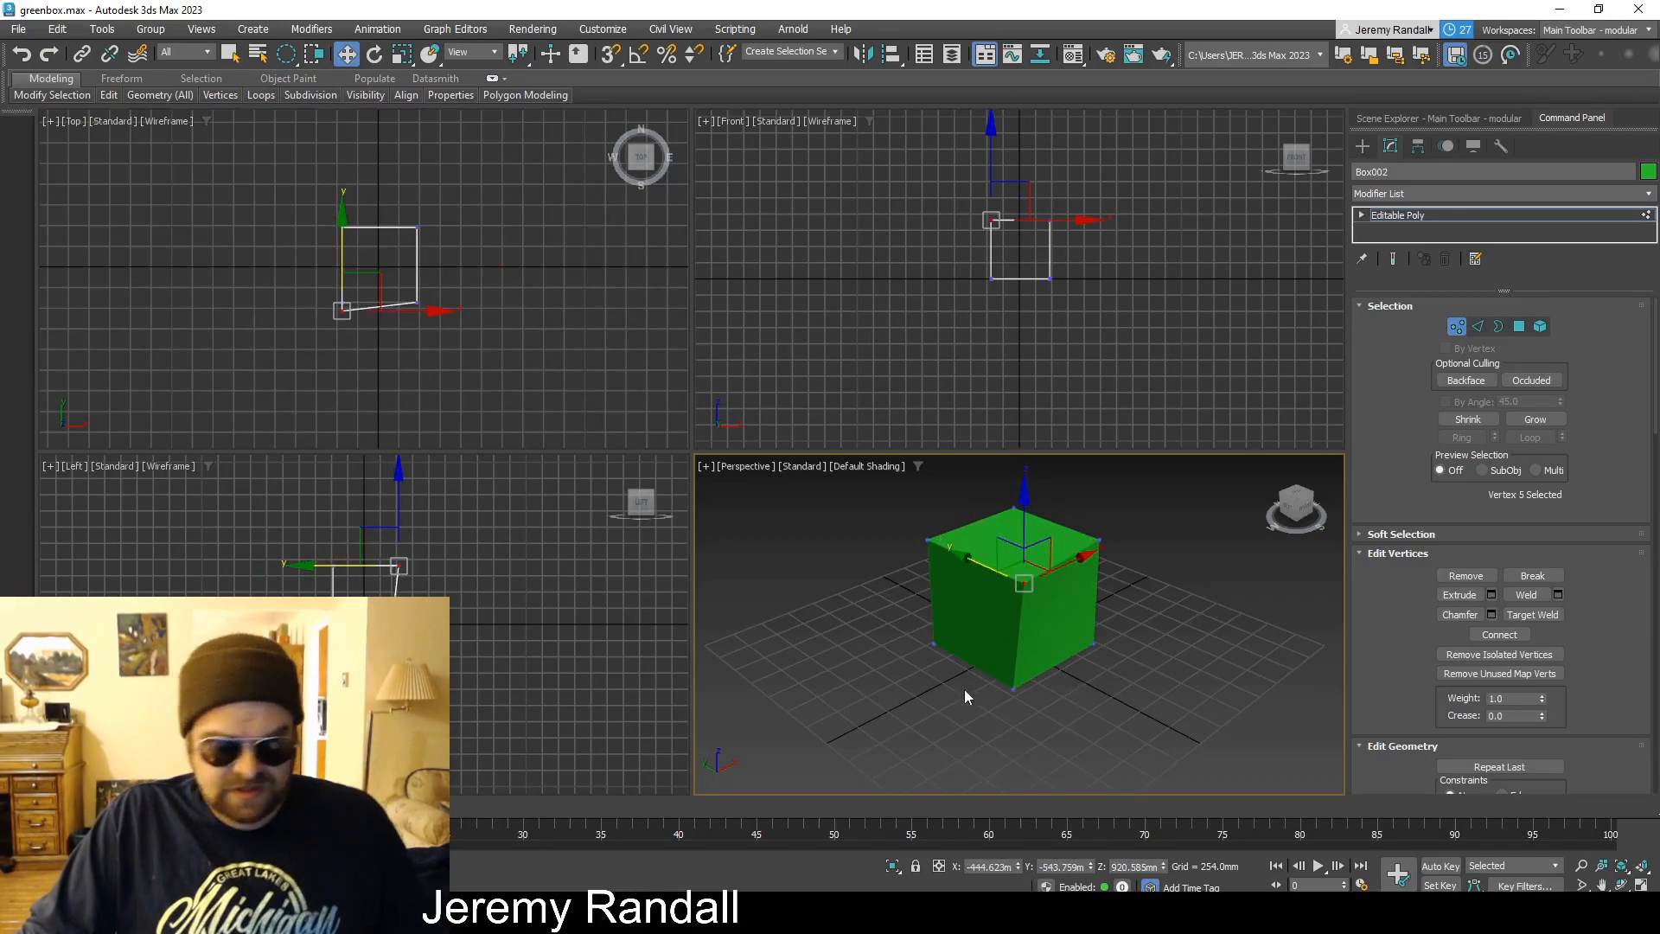
{"action": "key", "text": "ctrl+z"}
{"action": "key", "text": "q"}
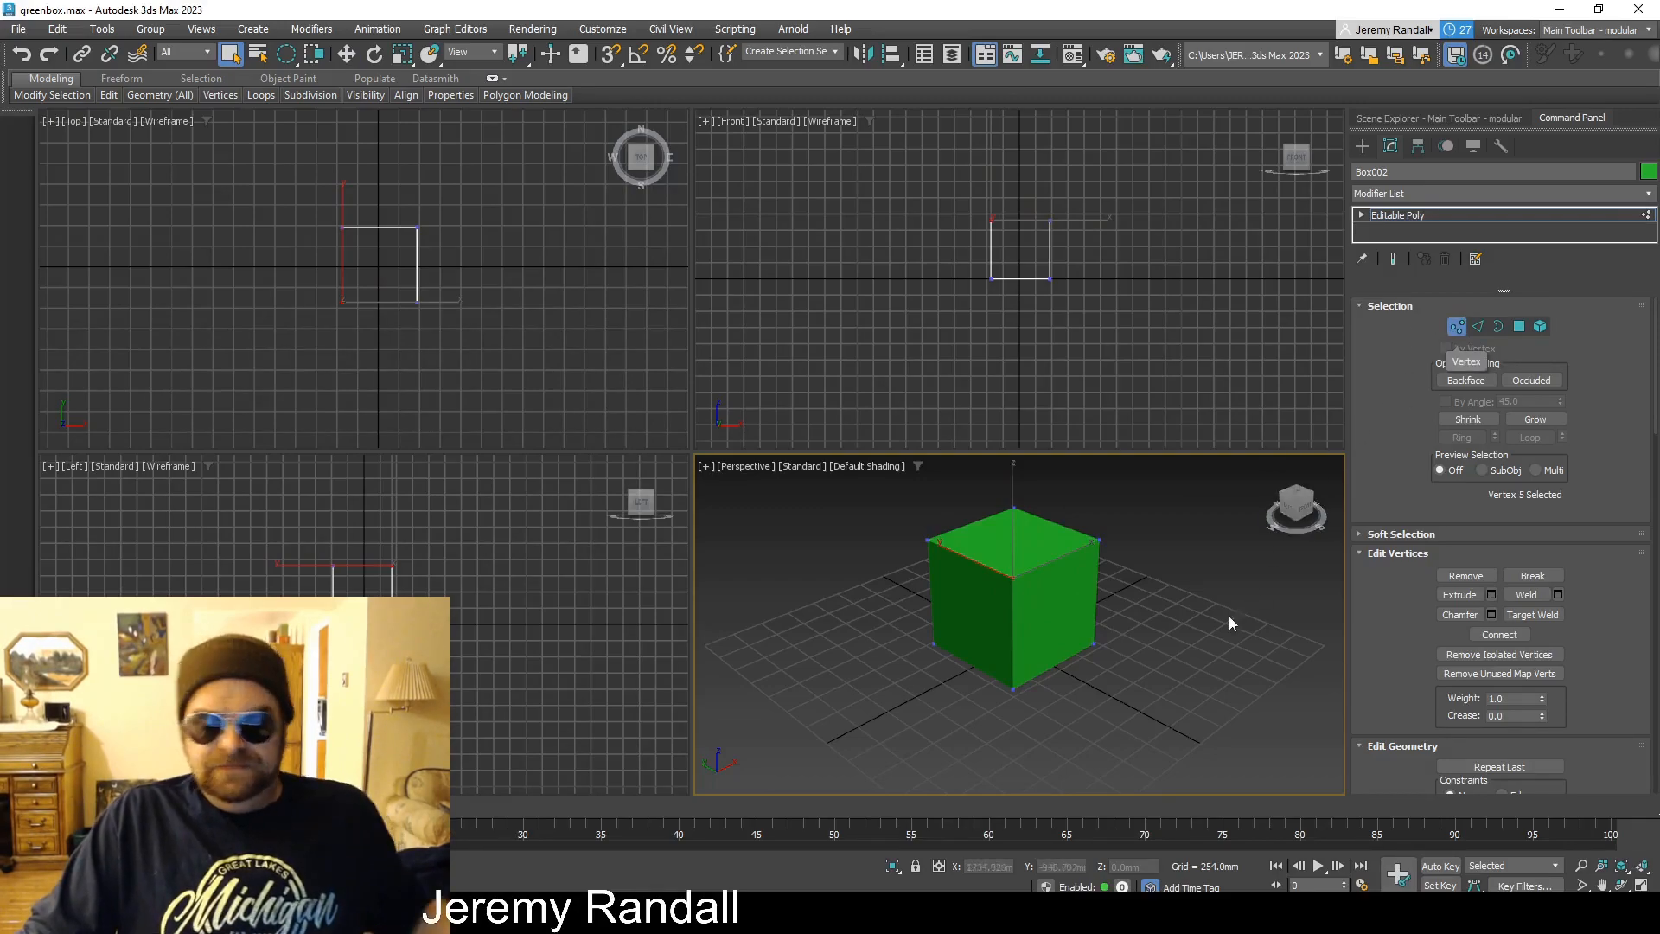
{"action": "mouse_move", "coordinate": [1134, 614]}
{"action": "middle_mouse_down", "text": "alt"}
{"action": "mouse_move", "coordinate": [1170, 574]}
{"action": "mouse_move", "coordinate": [1130, 618]}
{"action": "middle_mouse_up", "text": "alt"}
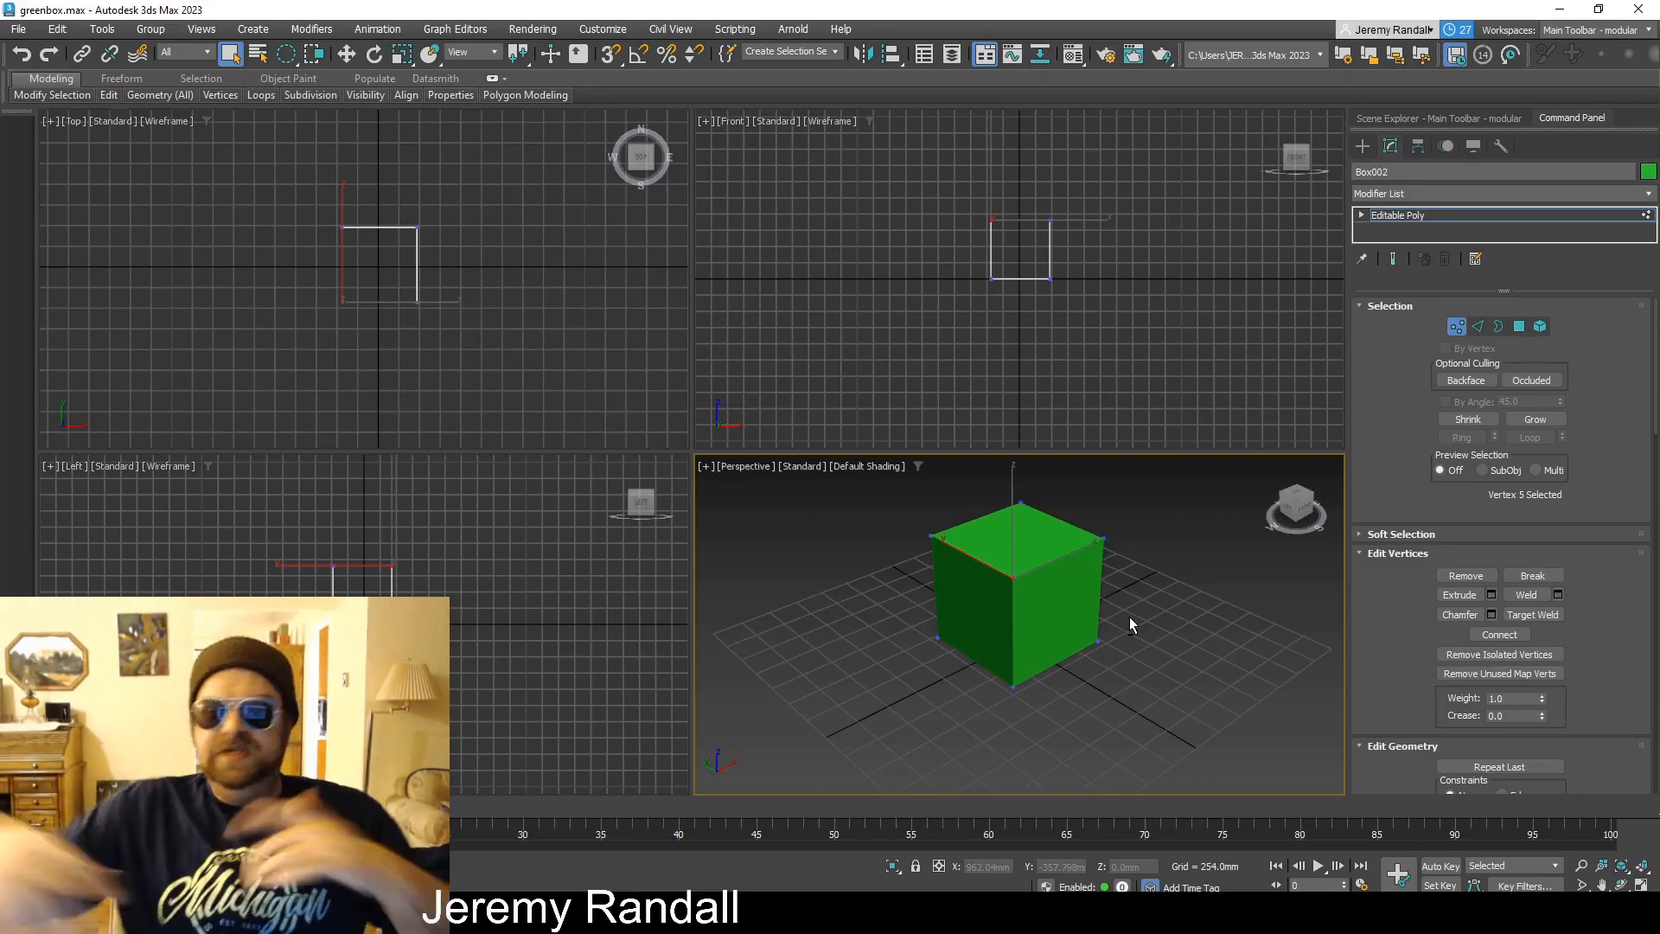
{"action": "left_click", "coordinate": [3, 4]}
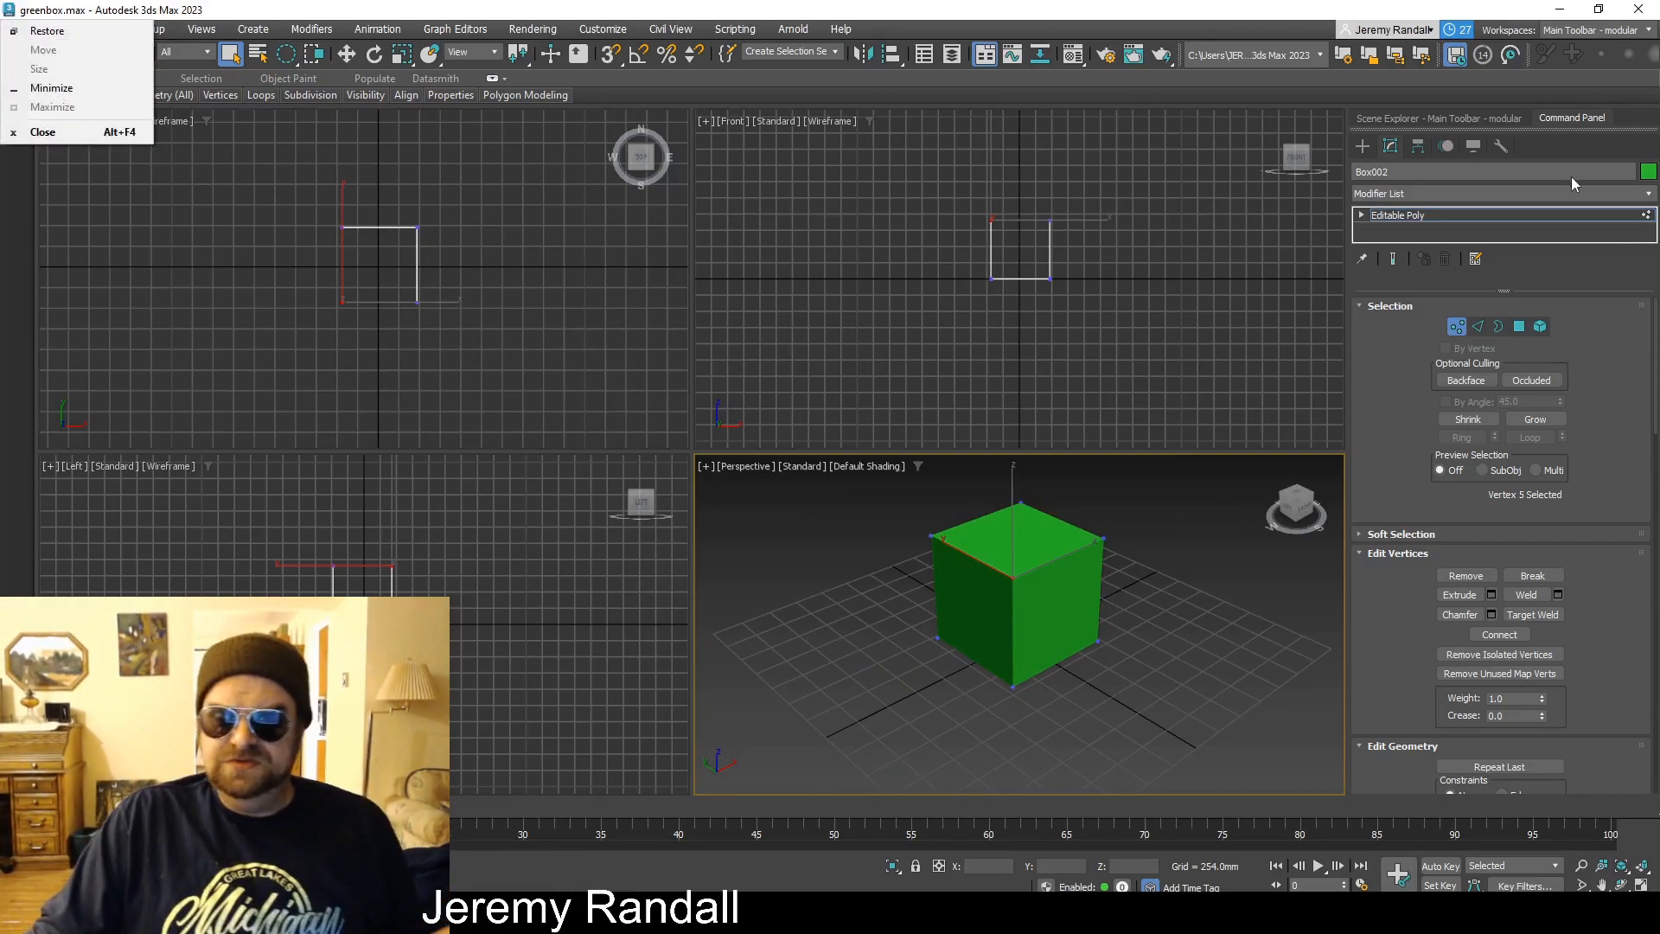
{"action": "left_click", "coordinate": [1619, 284]}
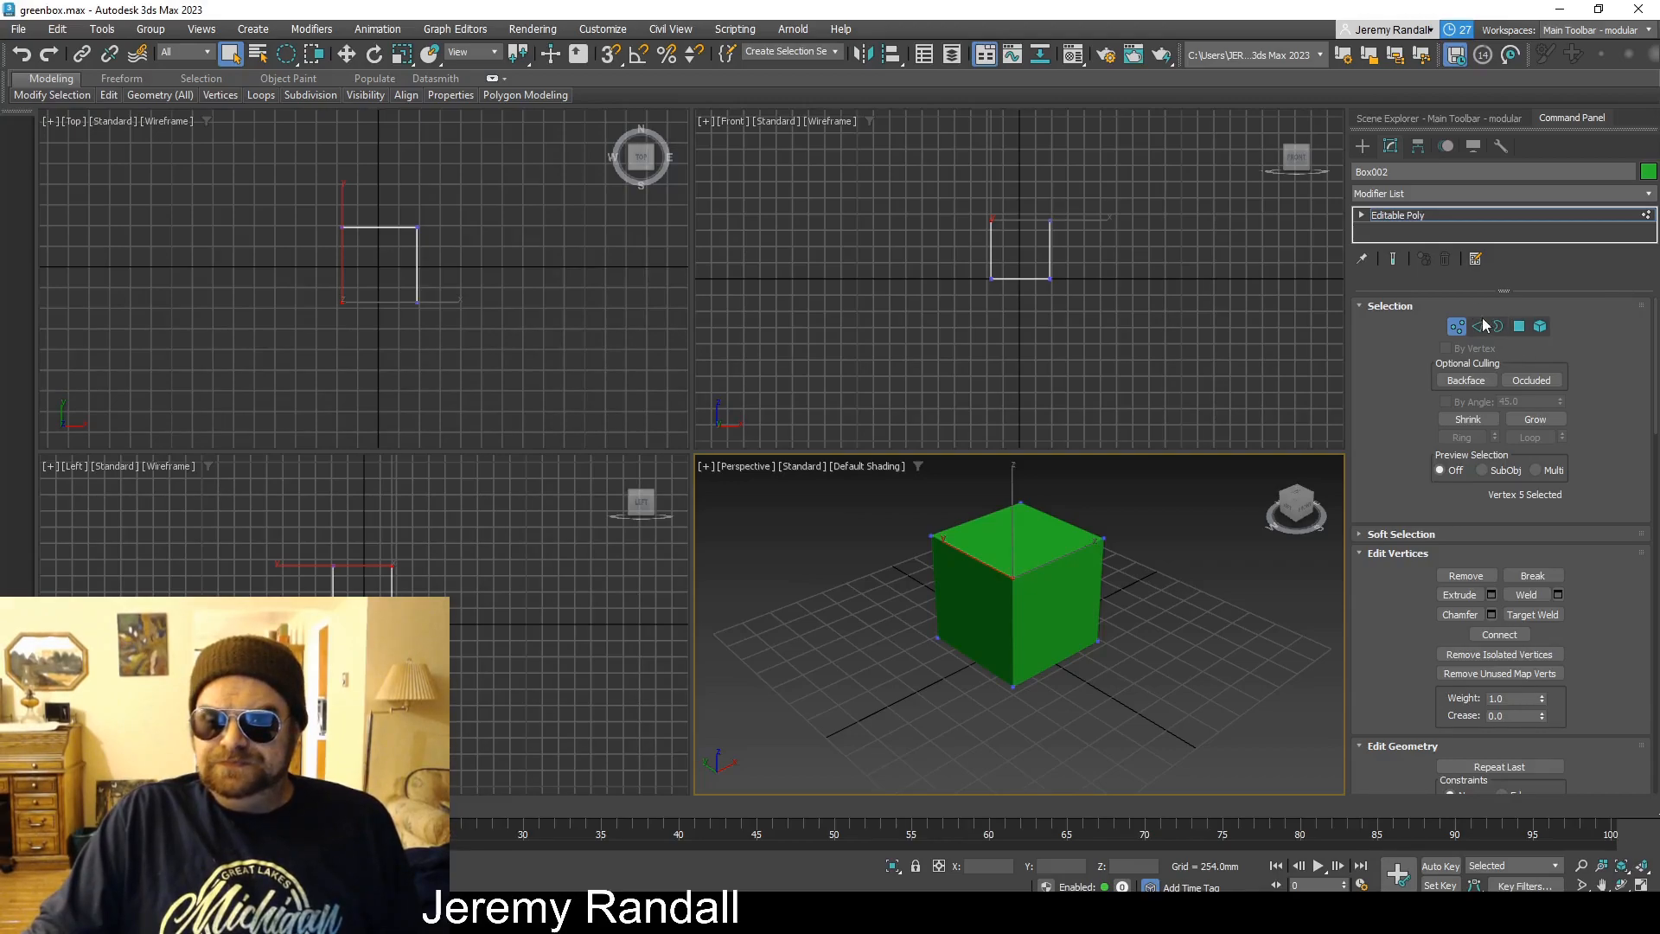
Move the cube's upper front edge backward and down at Edge level to turn the cube into a wedge.
{"action": "left_click", "coordinate": [1477, 326]}
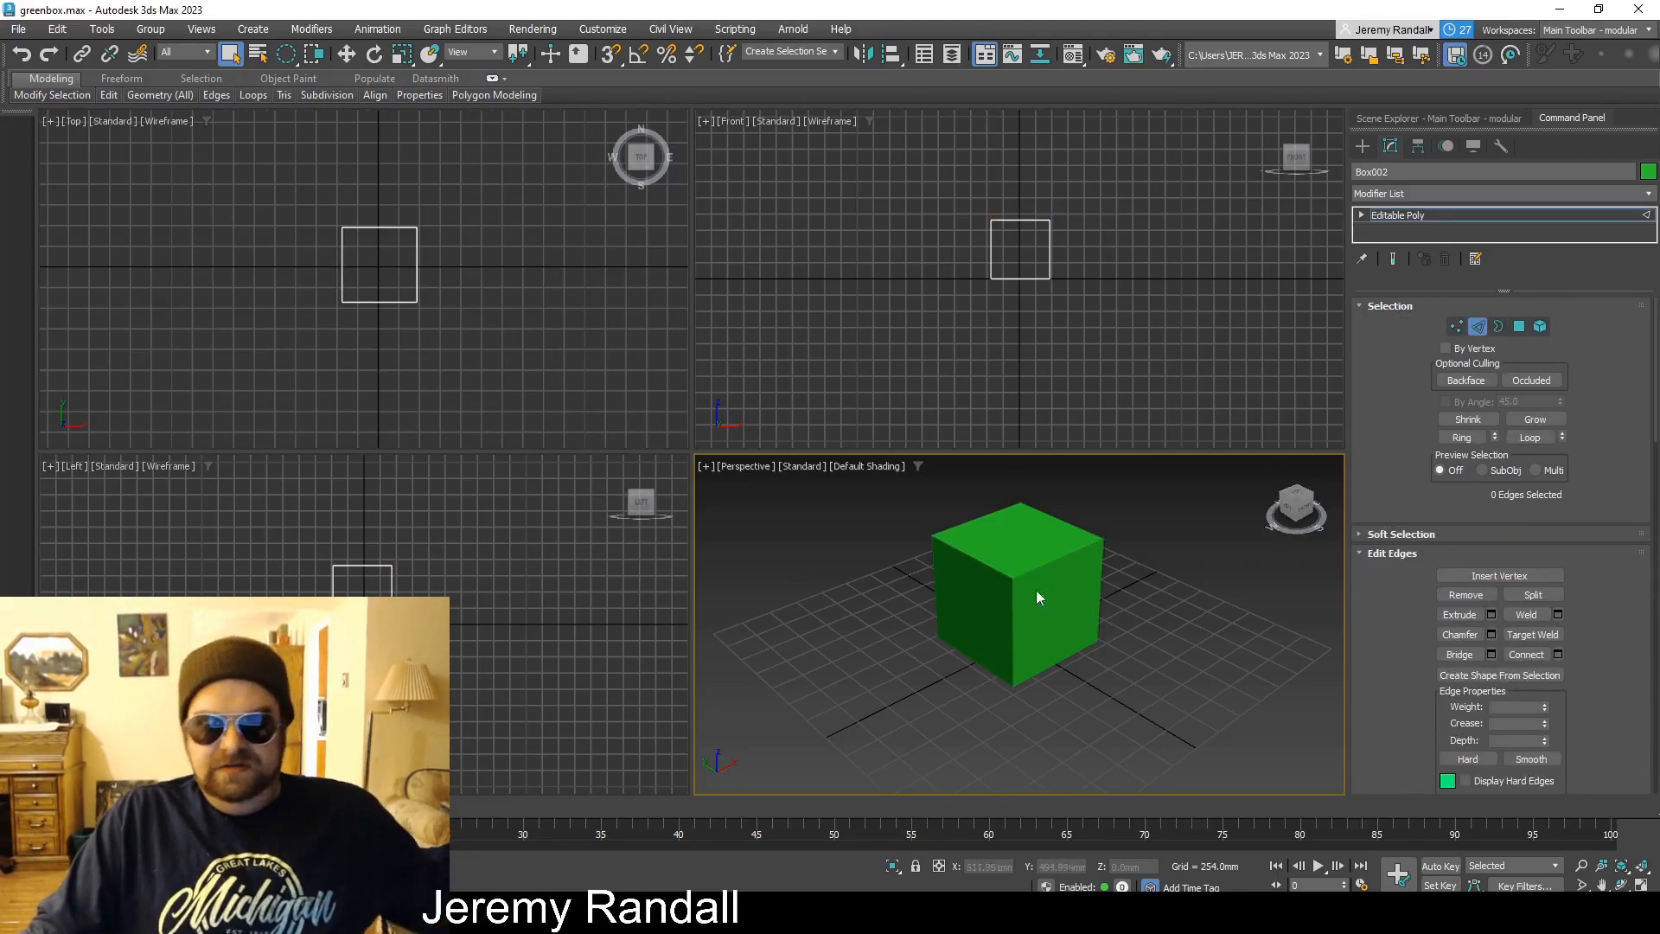
{"action": "left_click", "coordinate": [1050, 568]}
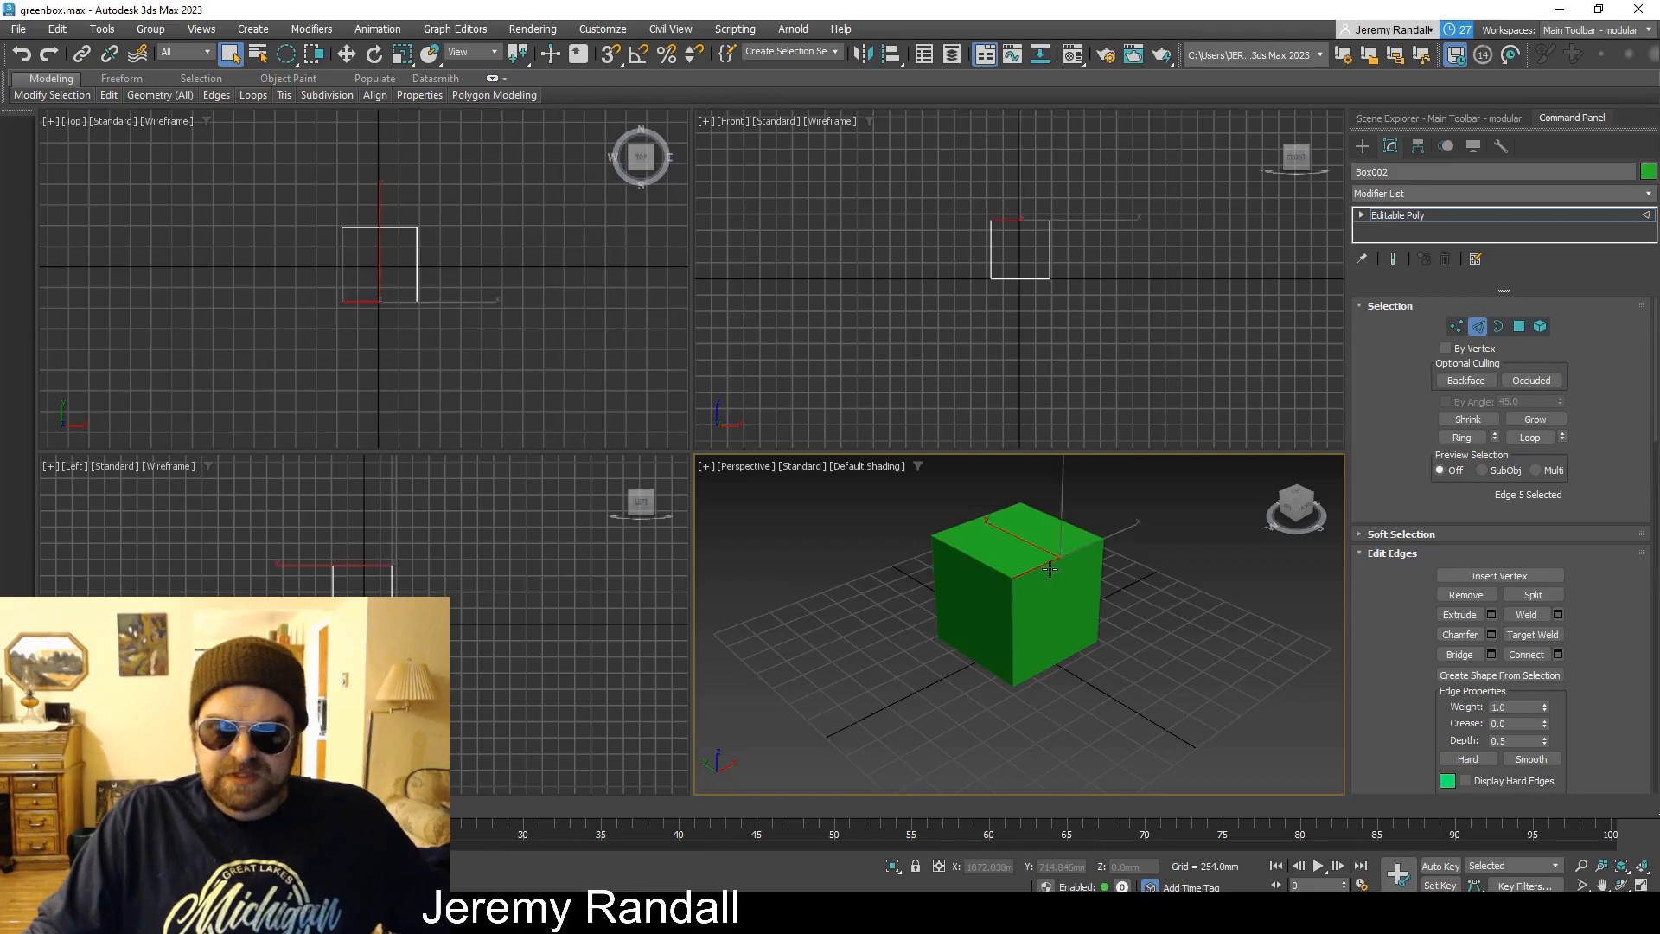
{"action": "key", "text": "w"}
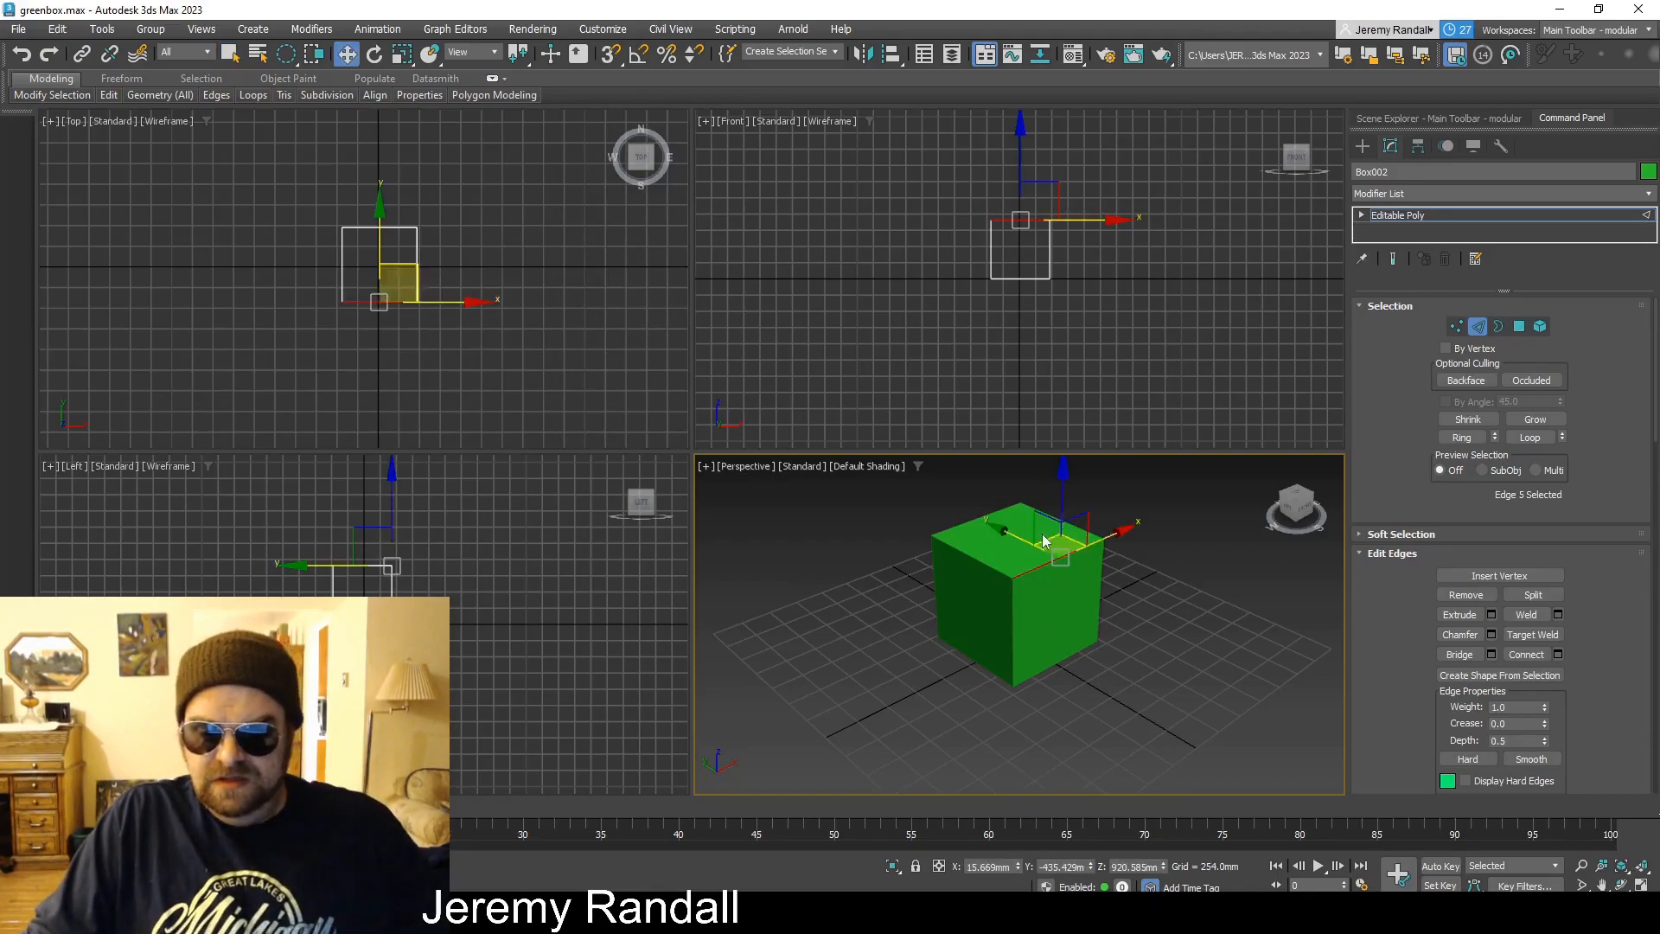
{"action": "left_click_drag", "start_coordinate": [1037, 525], "coordinate": [990, 558]}
{"action": "left_click", "coordinate": [1137, 711]}
{"action": "middle_click_drag", "start_coordinate": [1124, 643], "coordinate": [1191, 613], "text": "alt"}
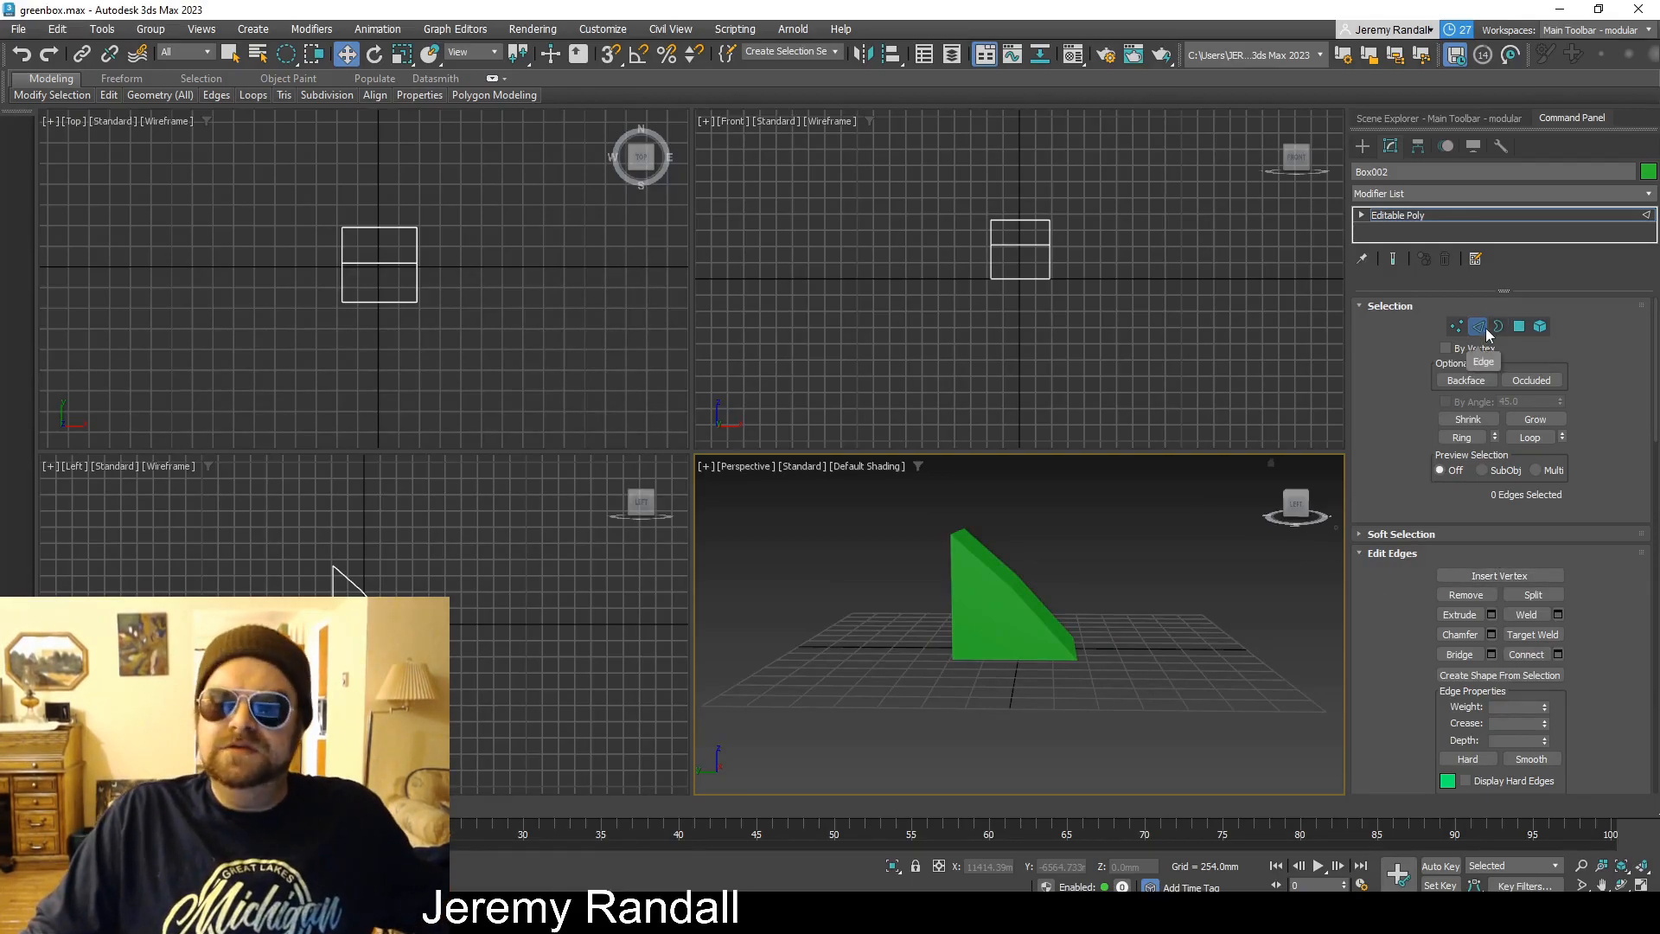
Select the lower sloped face of the wedge at Polygon level, and return to whole-object level.
{"action": "left_click", "coordinate": [1520, 328]}
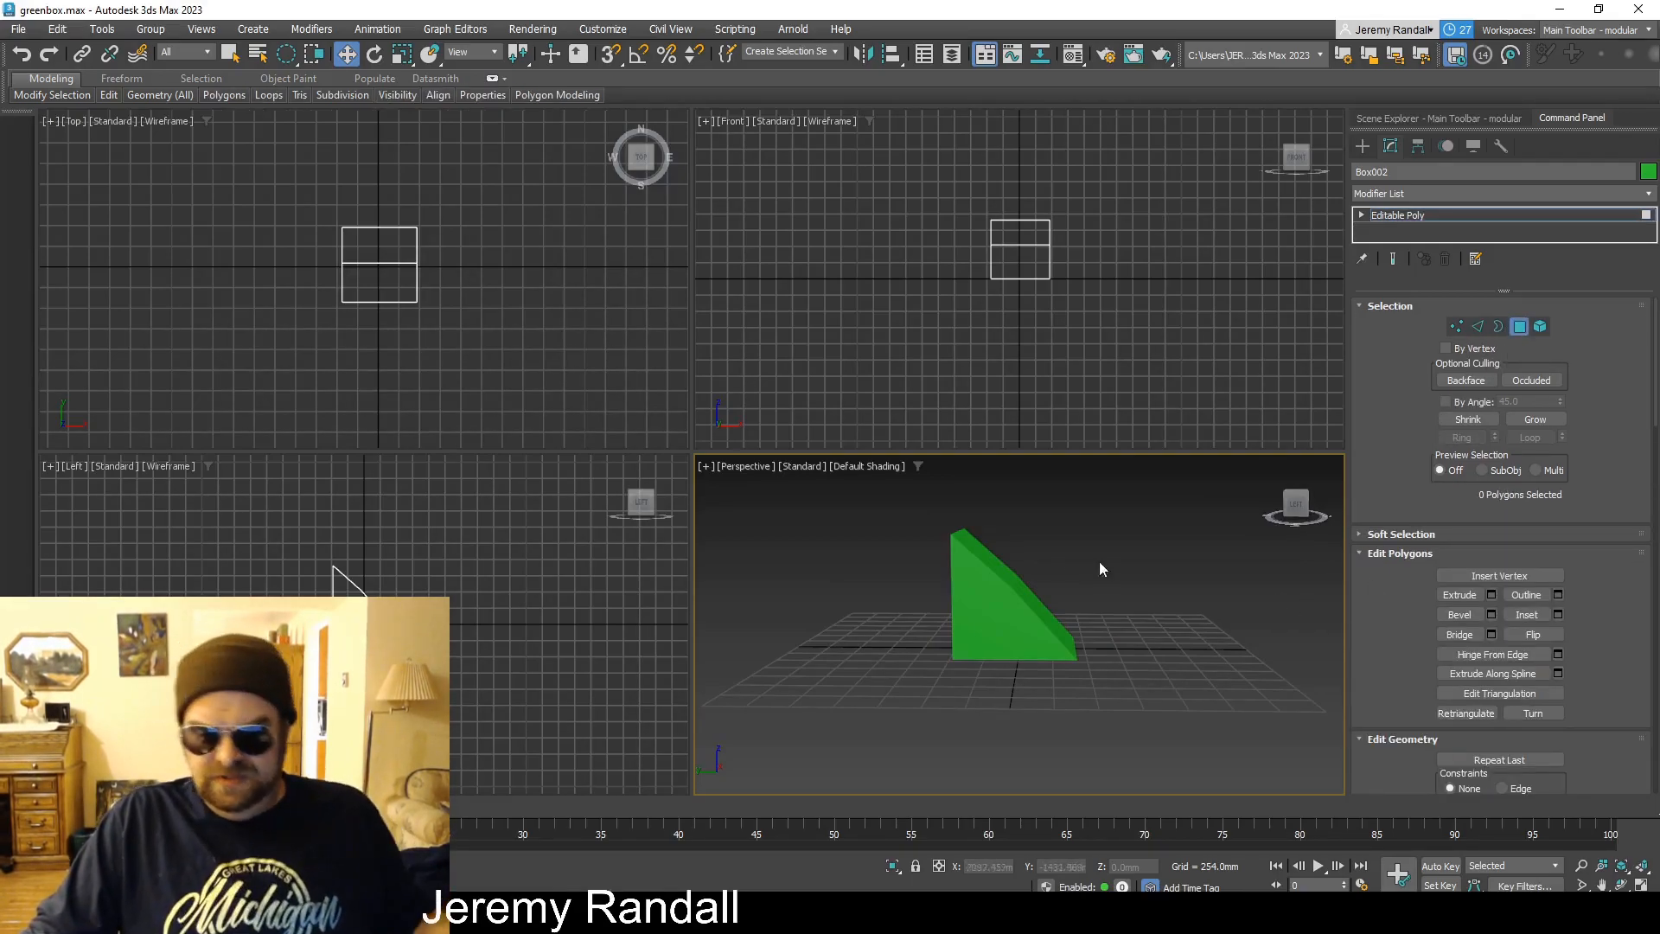
{"action": "middle_click_drag", "start_coordinate": [1143, 573], "coordinate": [1115, 664], "text": "alt"}
{"action": "left_click", "coordinate": [1012, 632]}
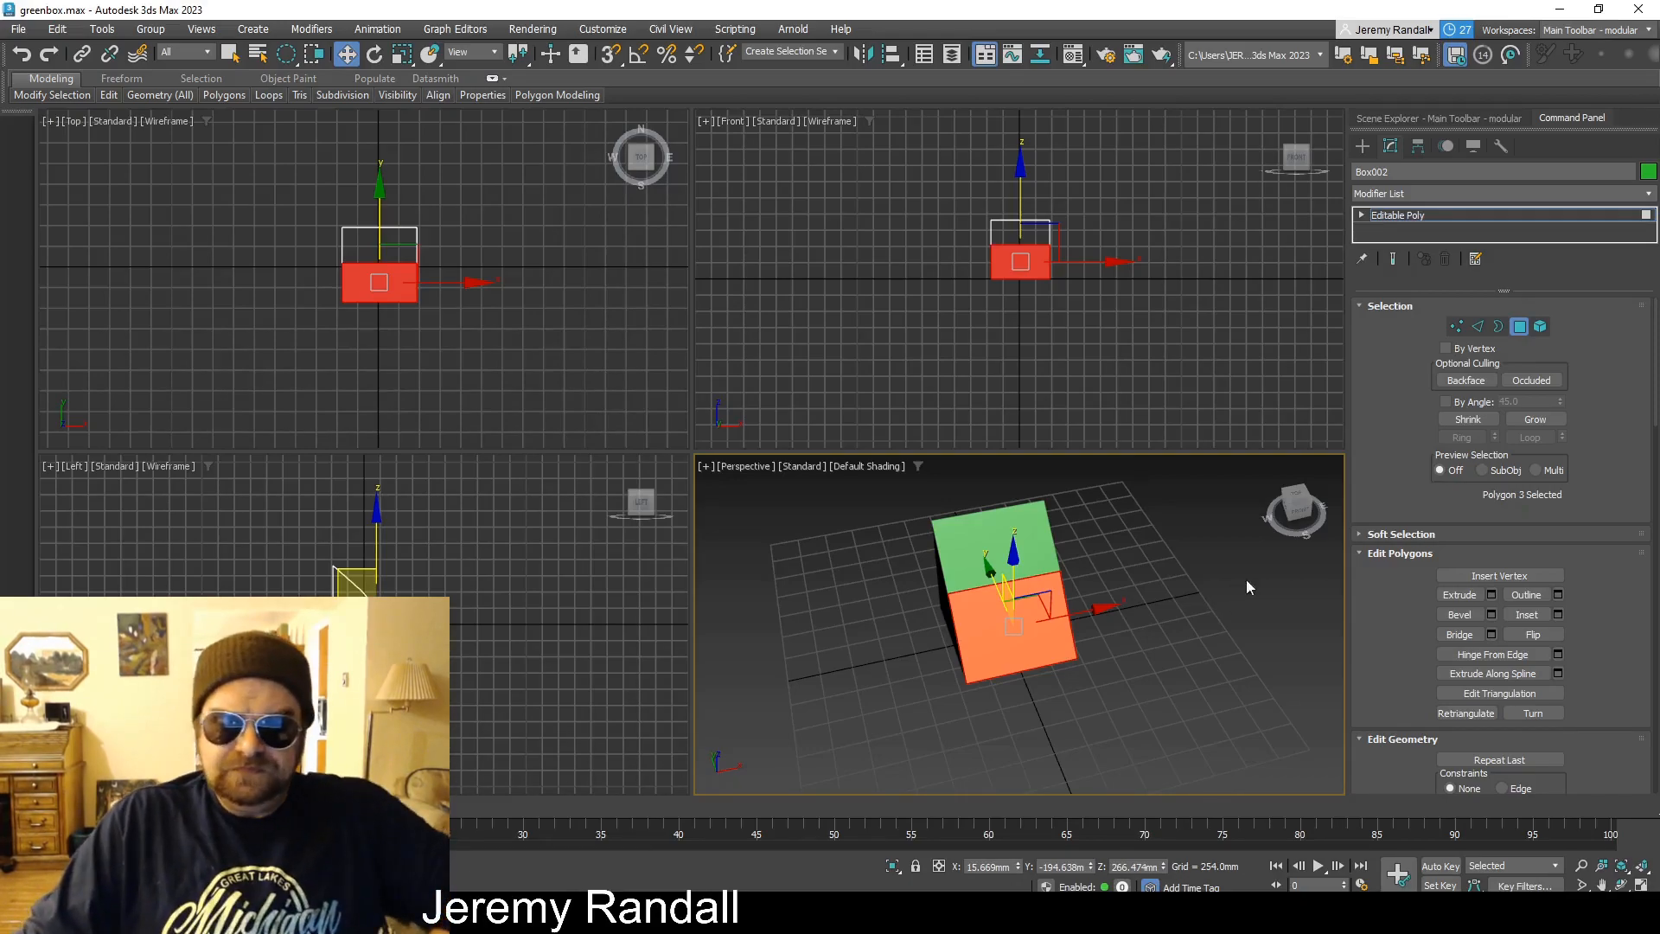
{"action": "left_click", "coordinate": [1518, 327]}
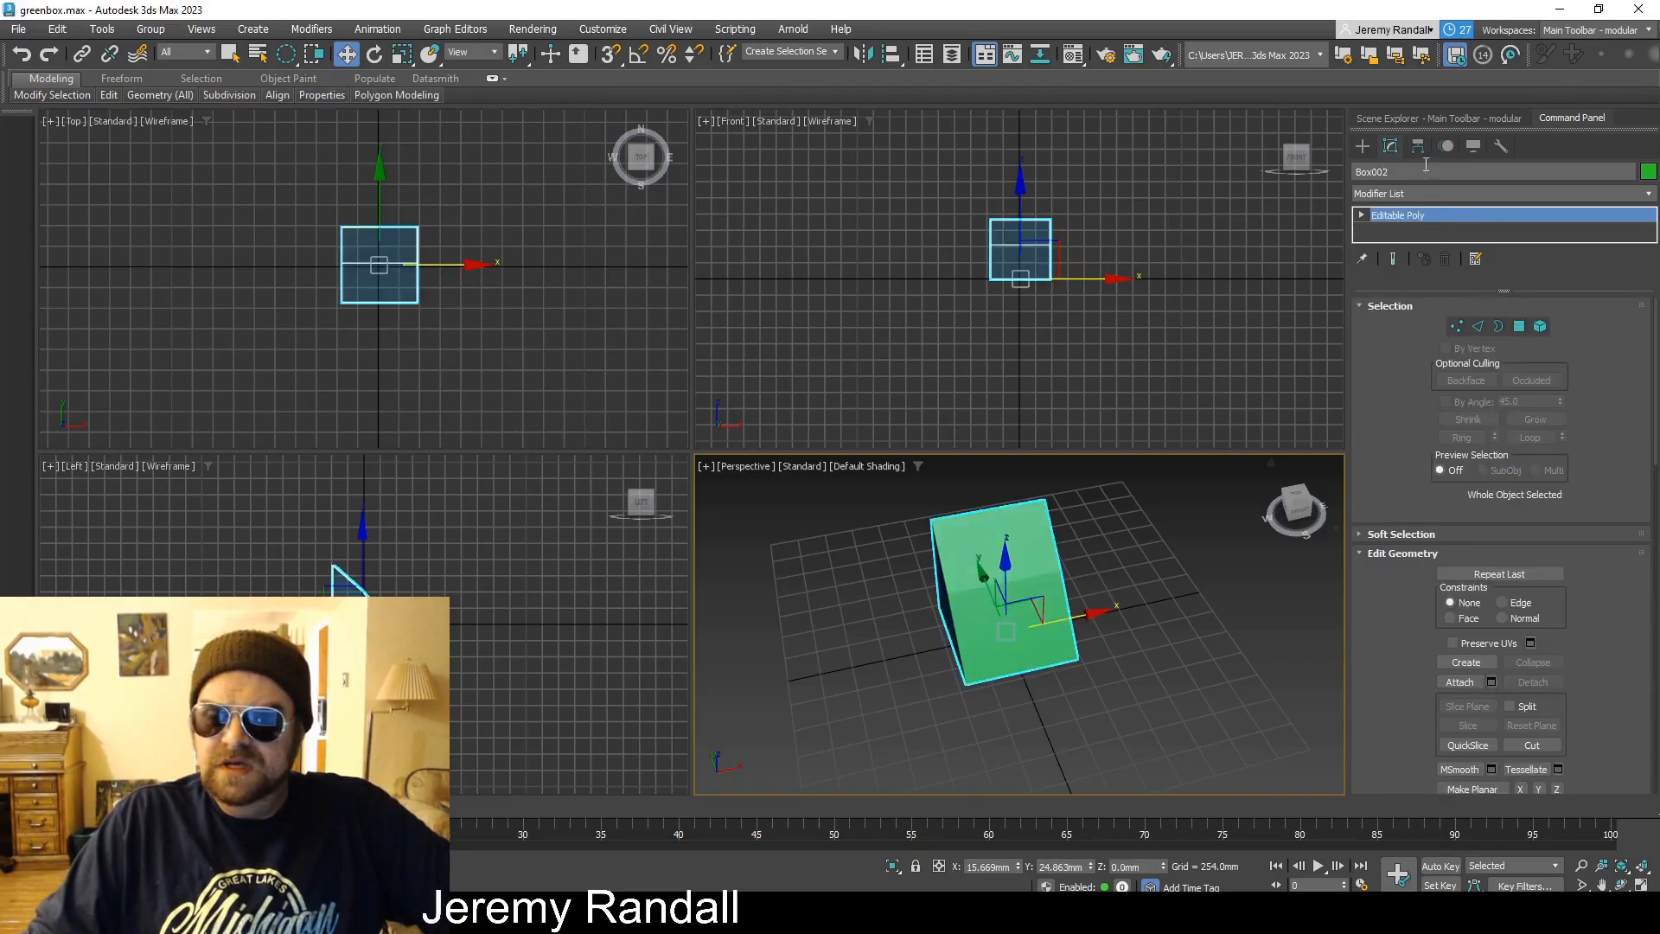
Hide Box002 and unhide Ngon01, Quad01 and Tris01 in the poly types01 group.
{"action": "left_click", "coordinate": [1427, 116]}
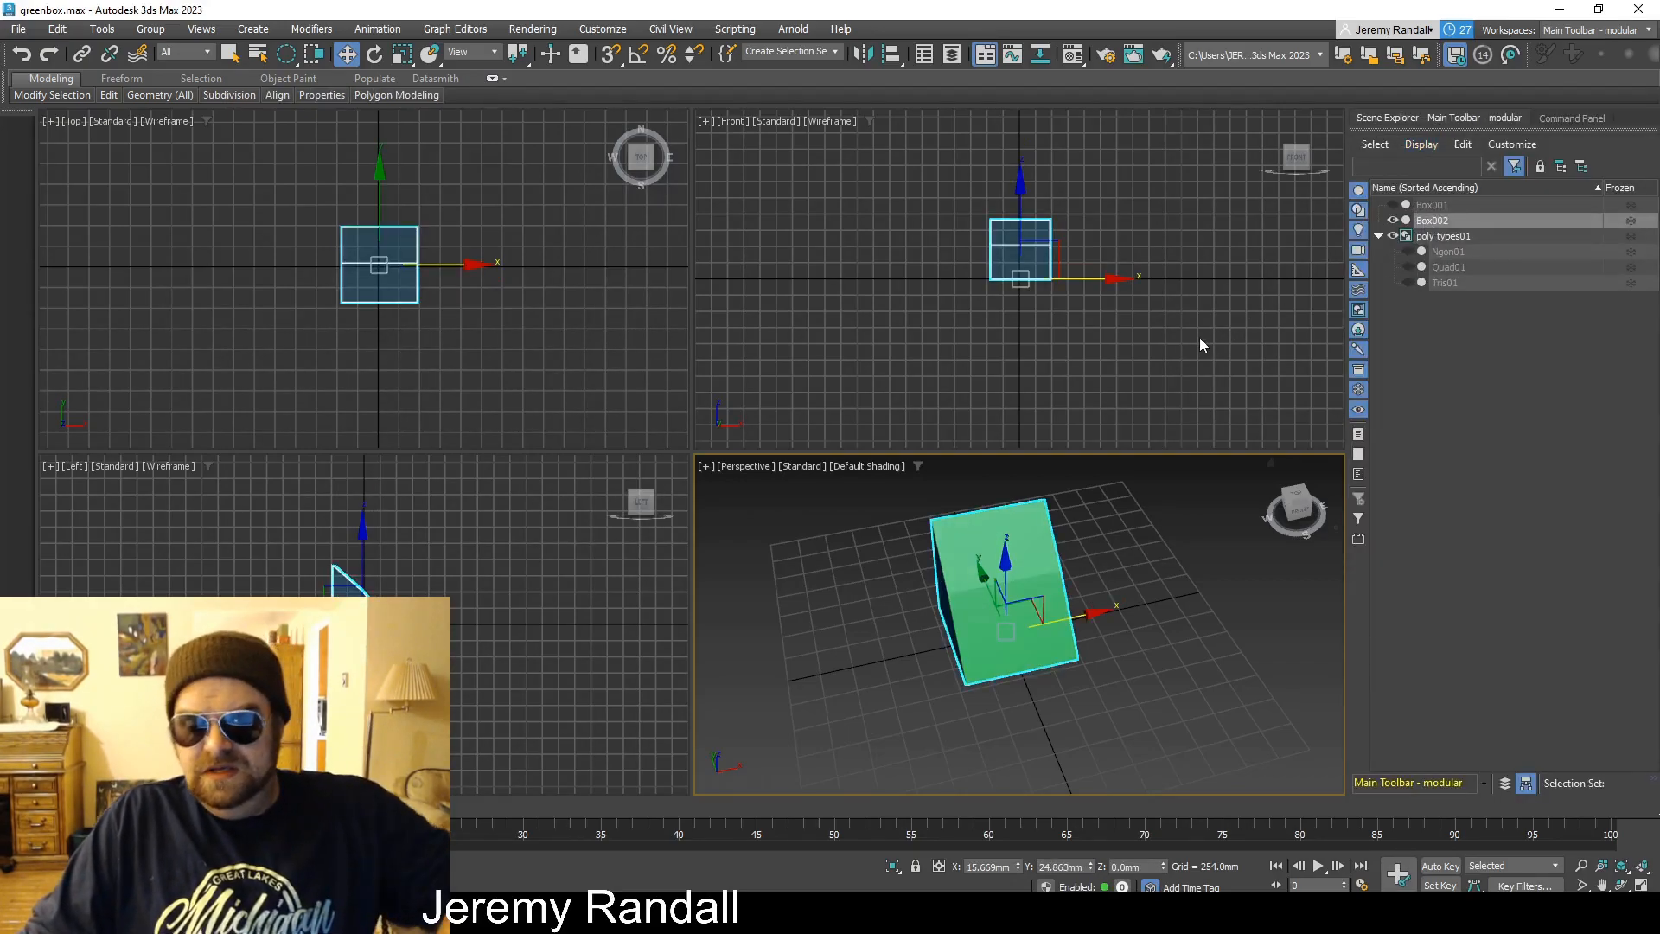
{"action": "left_click", "coordinate": [1392, 205]}
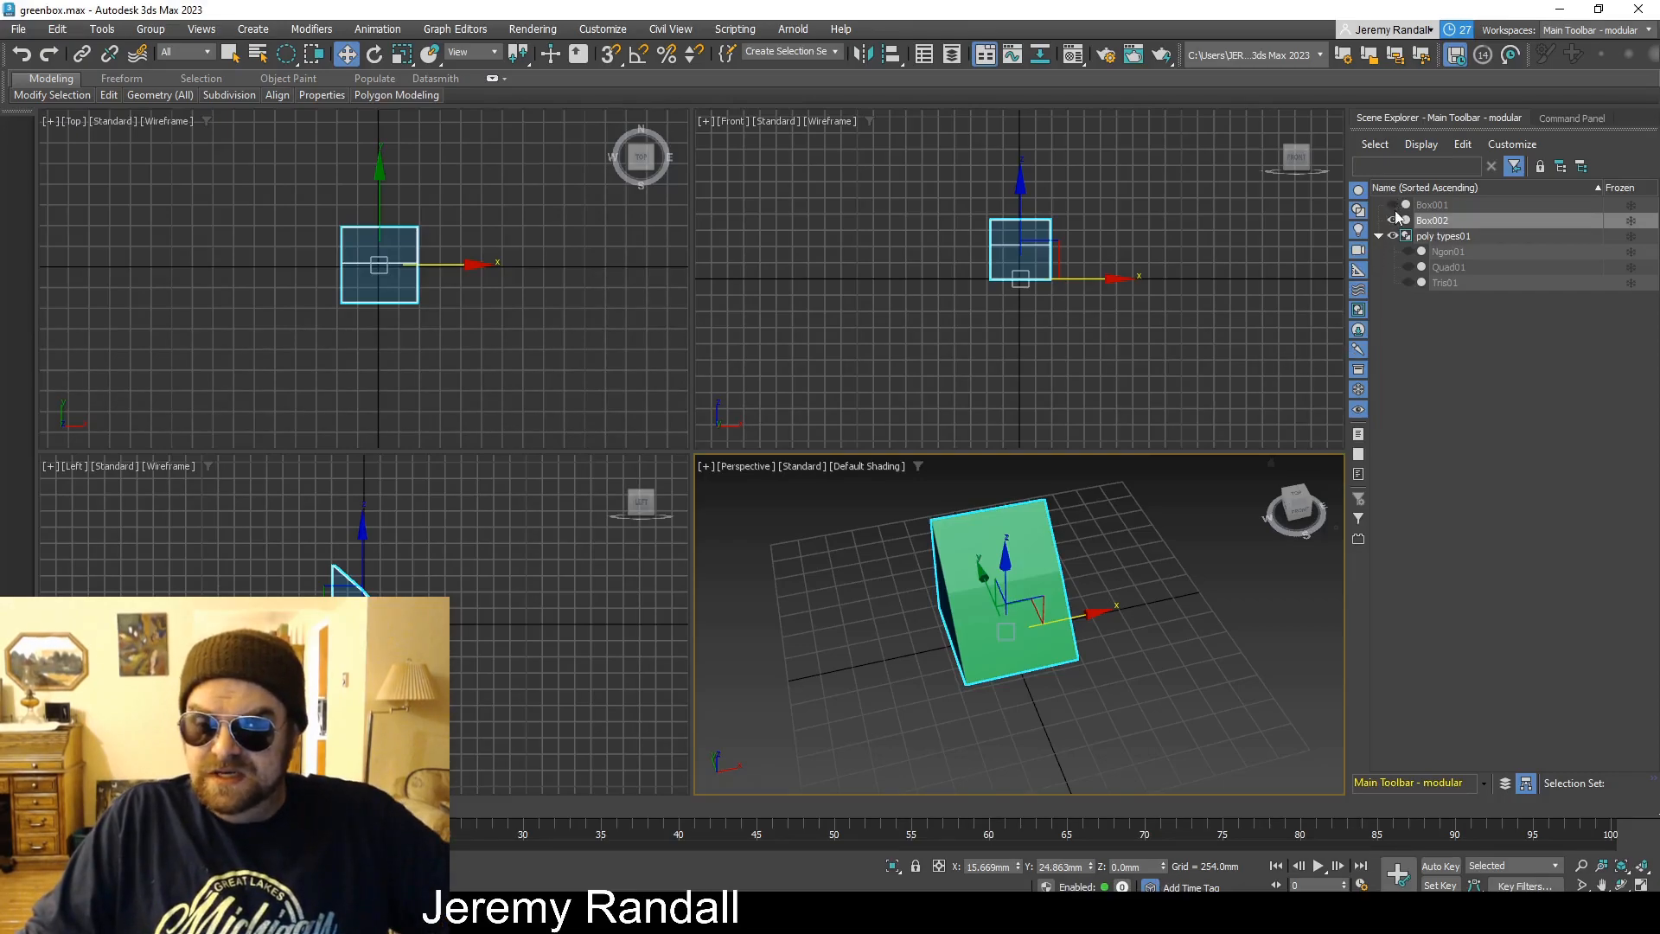
{"action": "left_click", "coordinate": [1392, 206]}
{"action": "left_click", "coordinate": [1392, 220]}
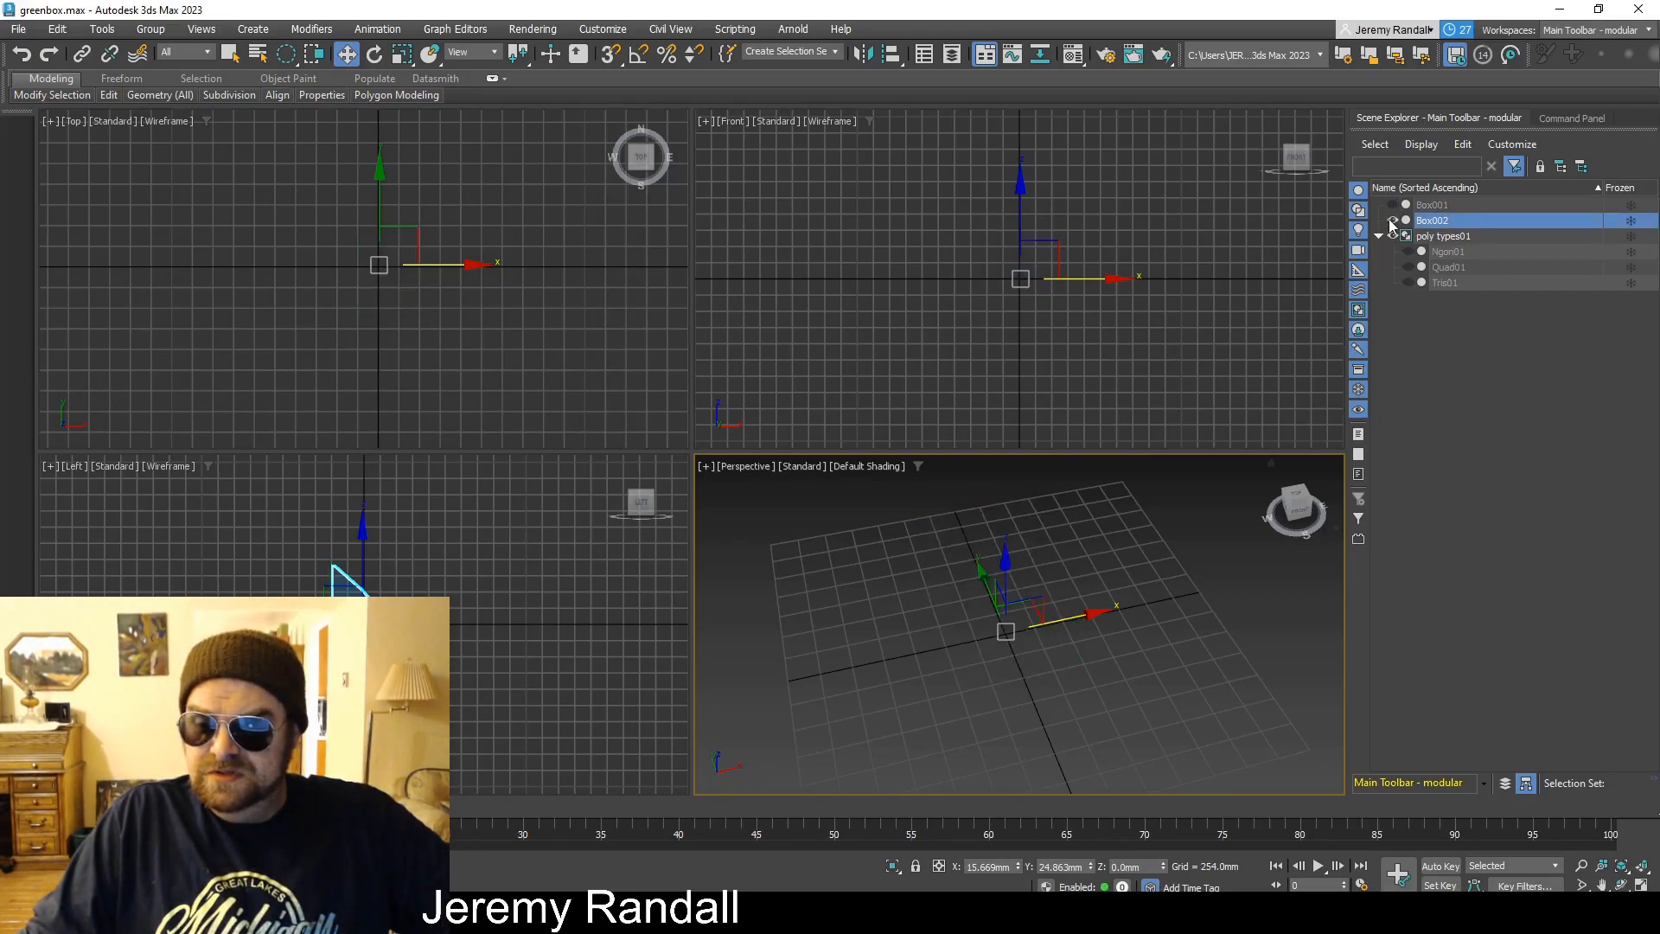
{"action": "left_click", "coordinate": [1408, 252]}
{"action": "left_click", "coordinate": [1408, 267]}
{"action": "left_click", "coordinate": [1409, 267]}
{"action": "left_click", "coordinate": [1407, 267]}
{"action": "left_click", "coordinate": [1408, 283]}
Clear the selection, maximize the Top view and set it to Default Shading.
{"action": "left_click", "coordinate": [495, 415]}
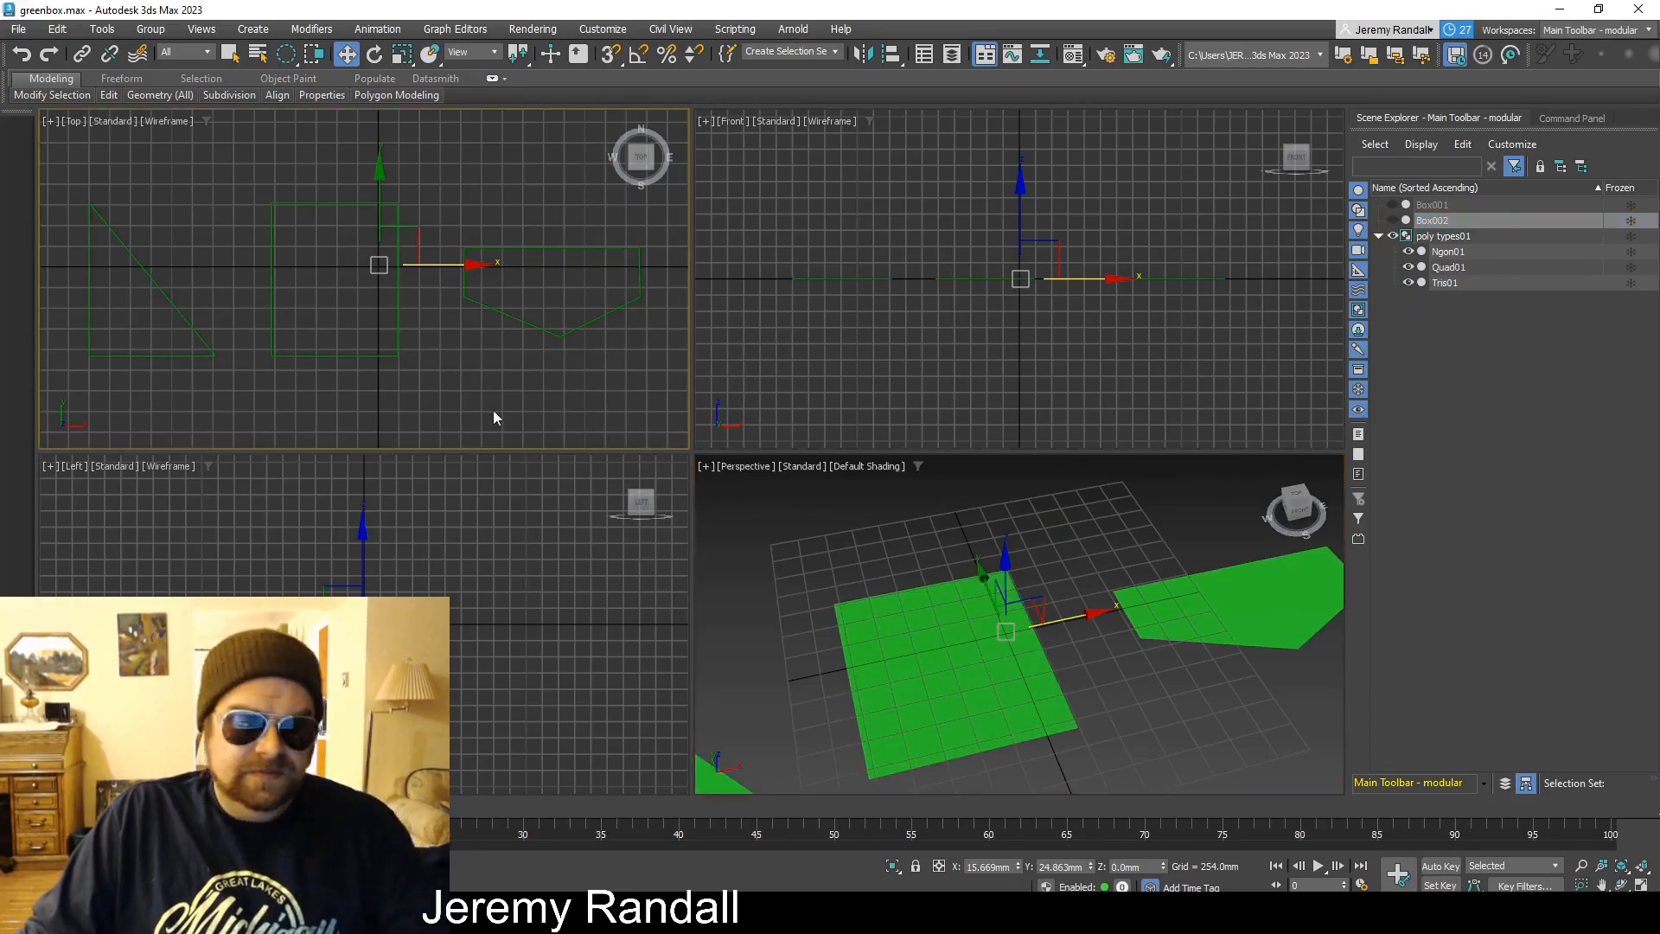
{"action": "right_click", "coordinate": [546, 411]}
{"action": "left_click", "coordinate": [543, 451]}
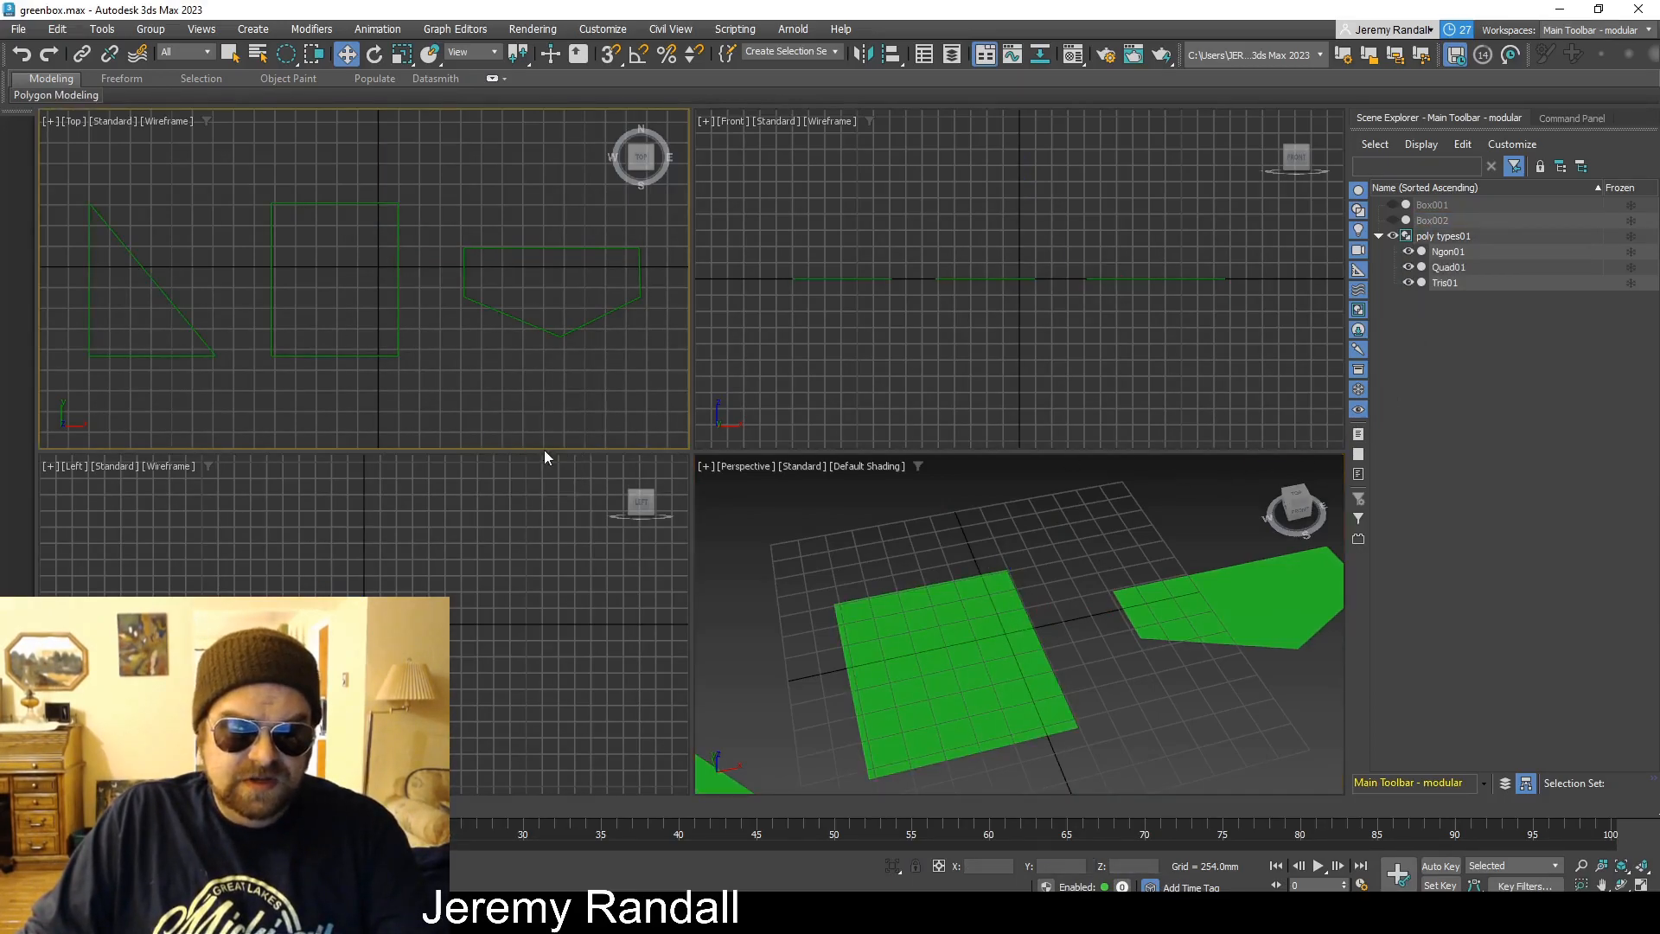
{"action": "mouse_move", "coordinate": [24, 92]}
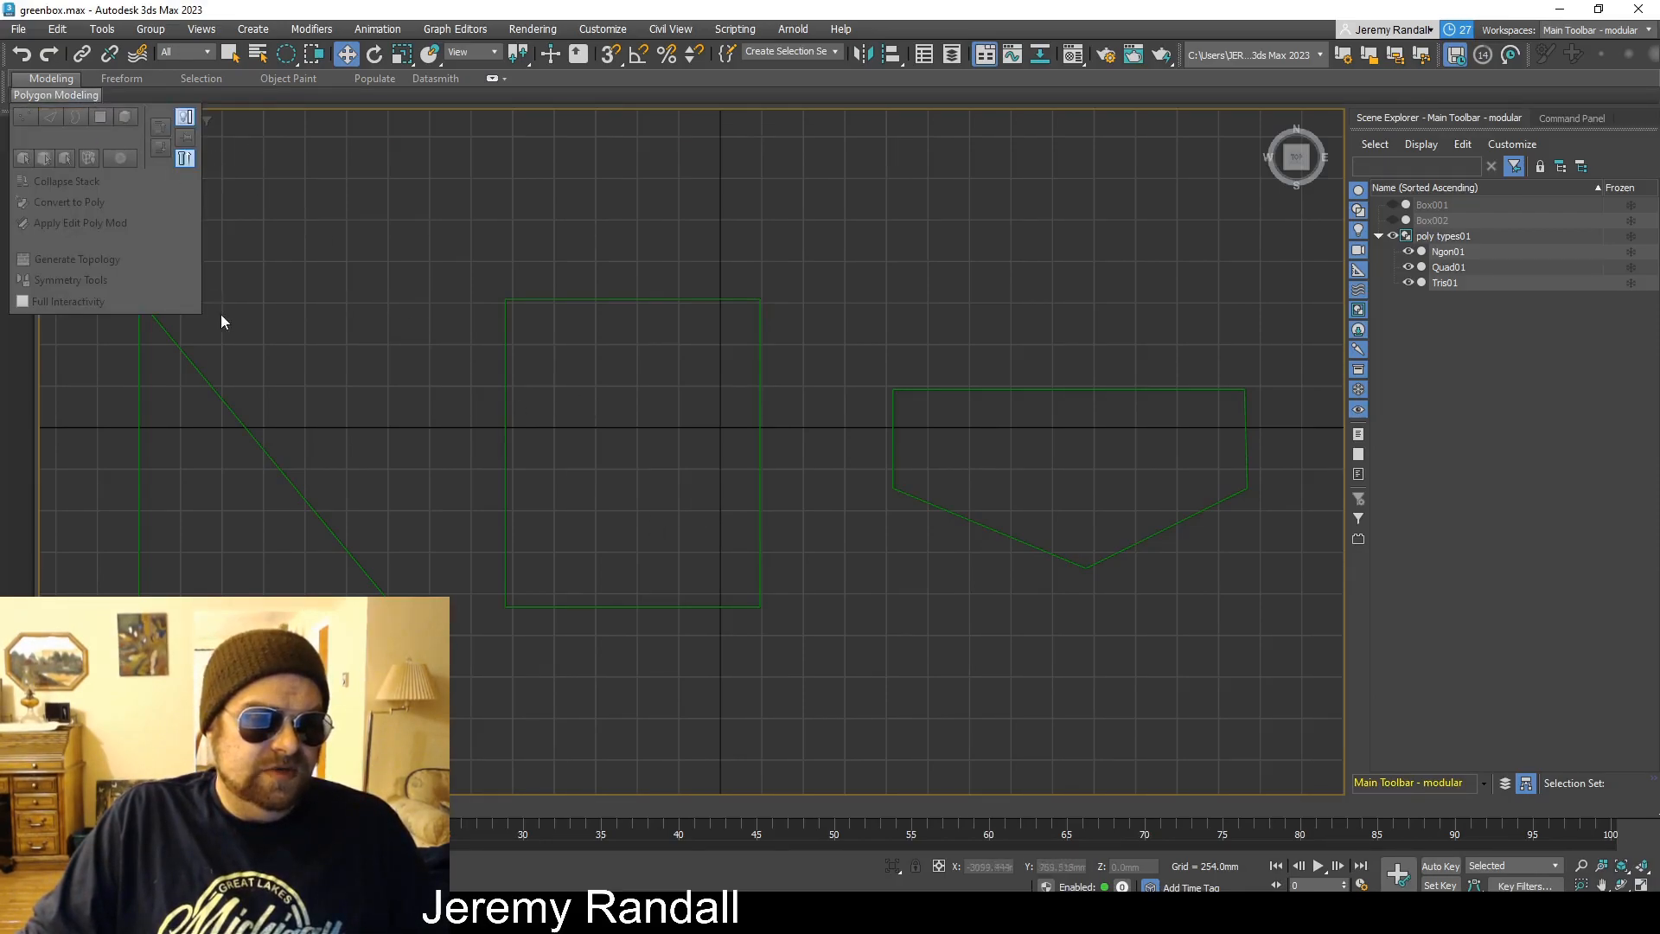
{"action": "left_click", "coordinate": [167, 123]}
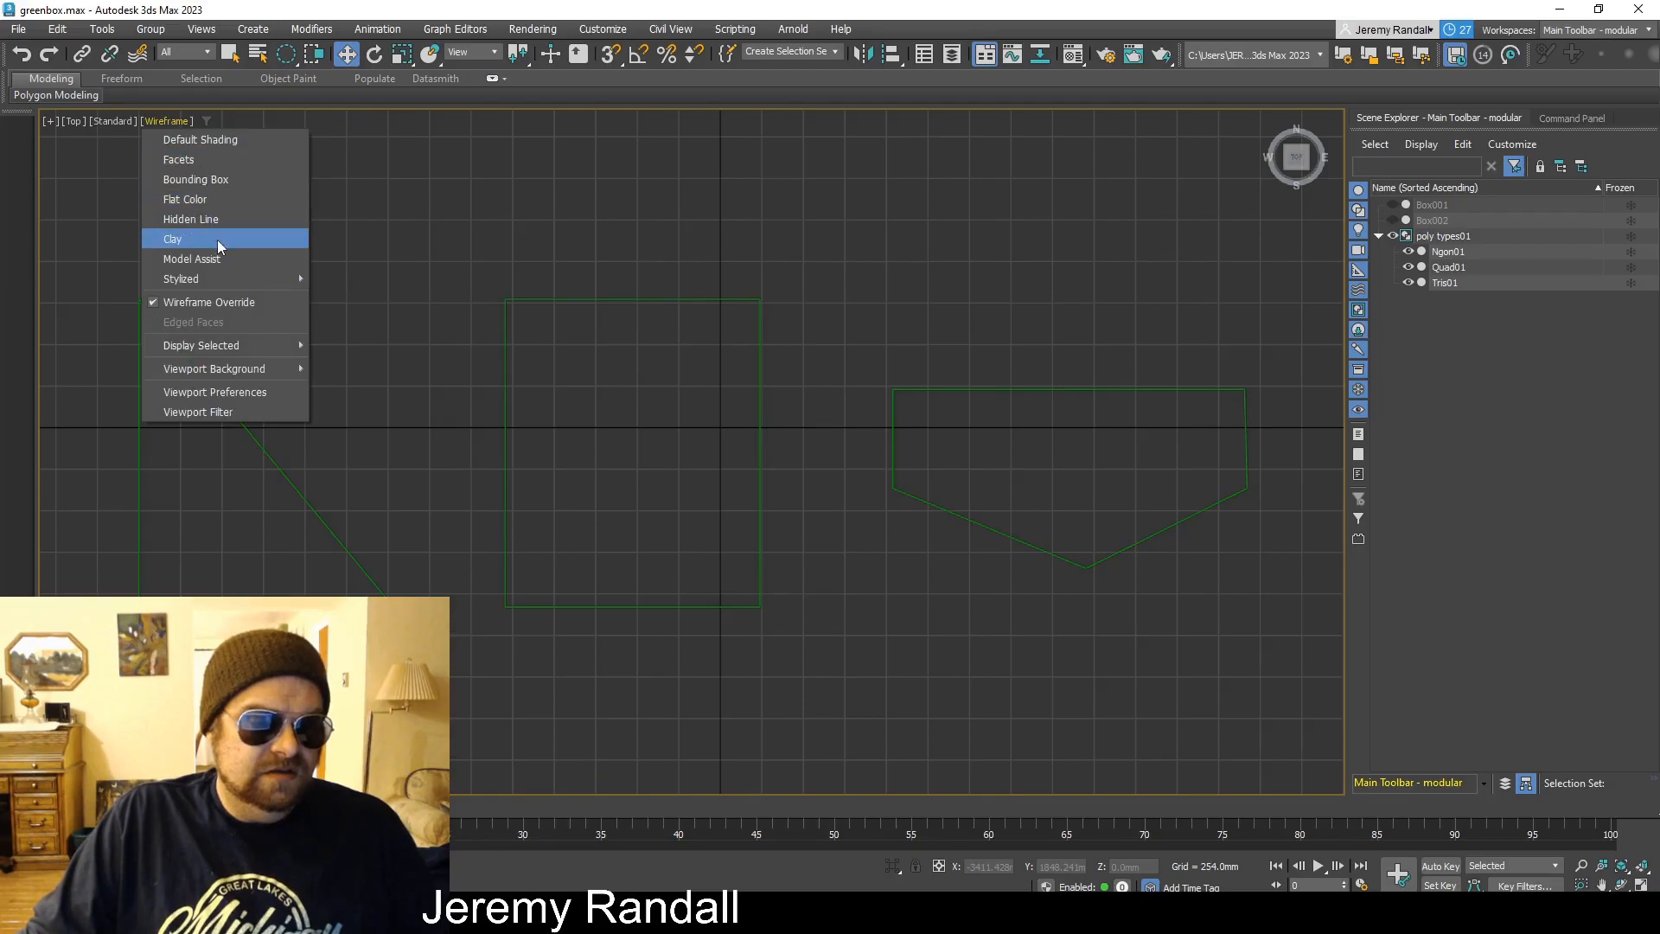
{"action": "left_click", "coordinate": [241, 148]}
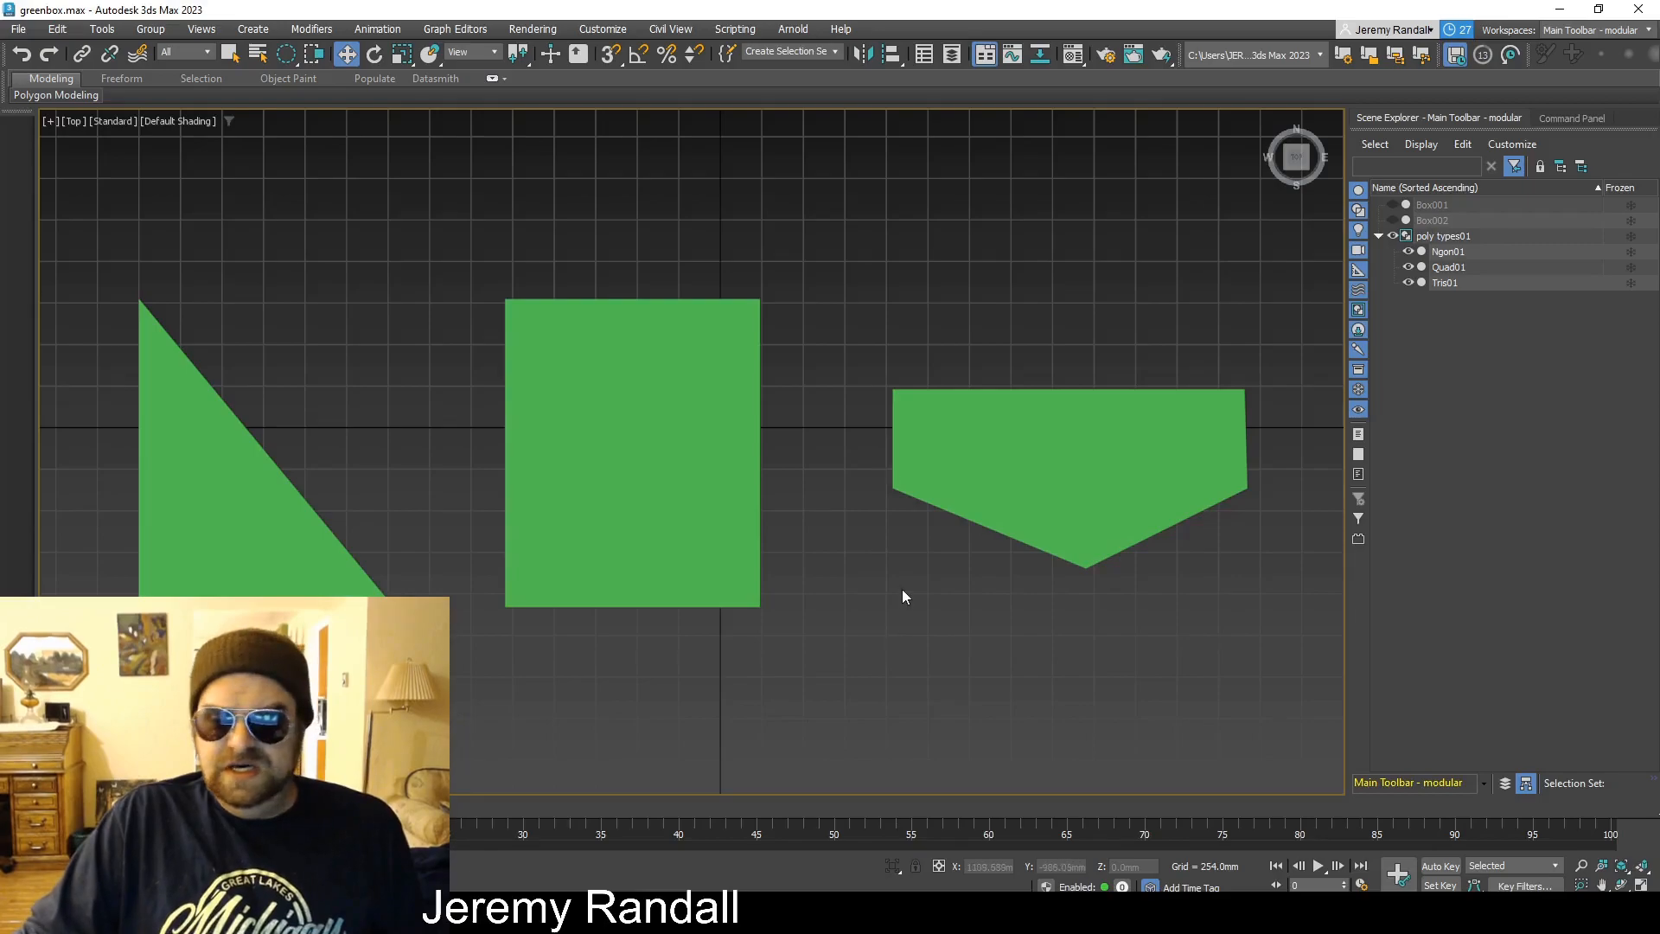
Select the poly types01 group of flat shapes and check its modifier stack and its entry in the scene list.
{"action": "left_click", "coordinate": [159, 482]}
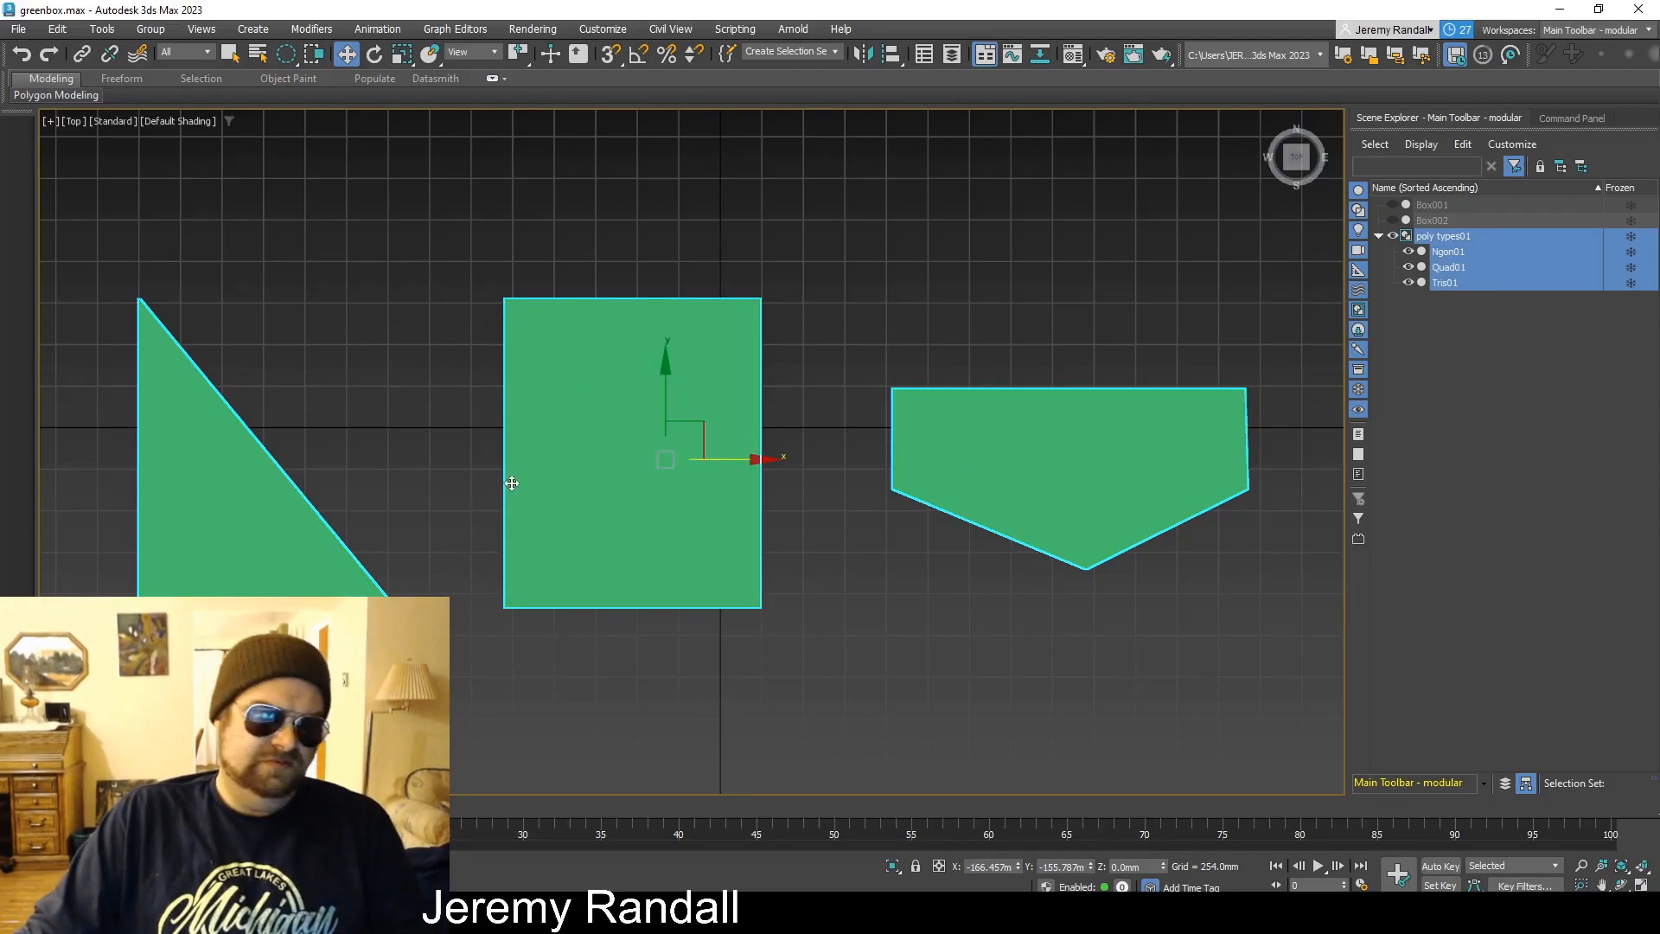
{"action": "left_click", "coordinate": [813, 610]}
{"action": "left_click", "coordinate": [963, 456]}
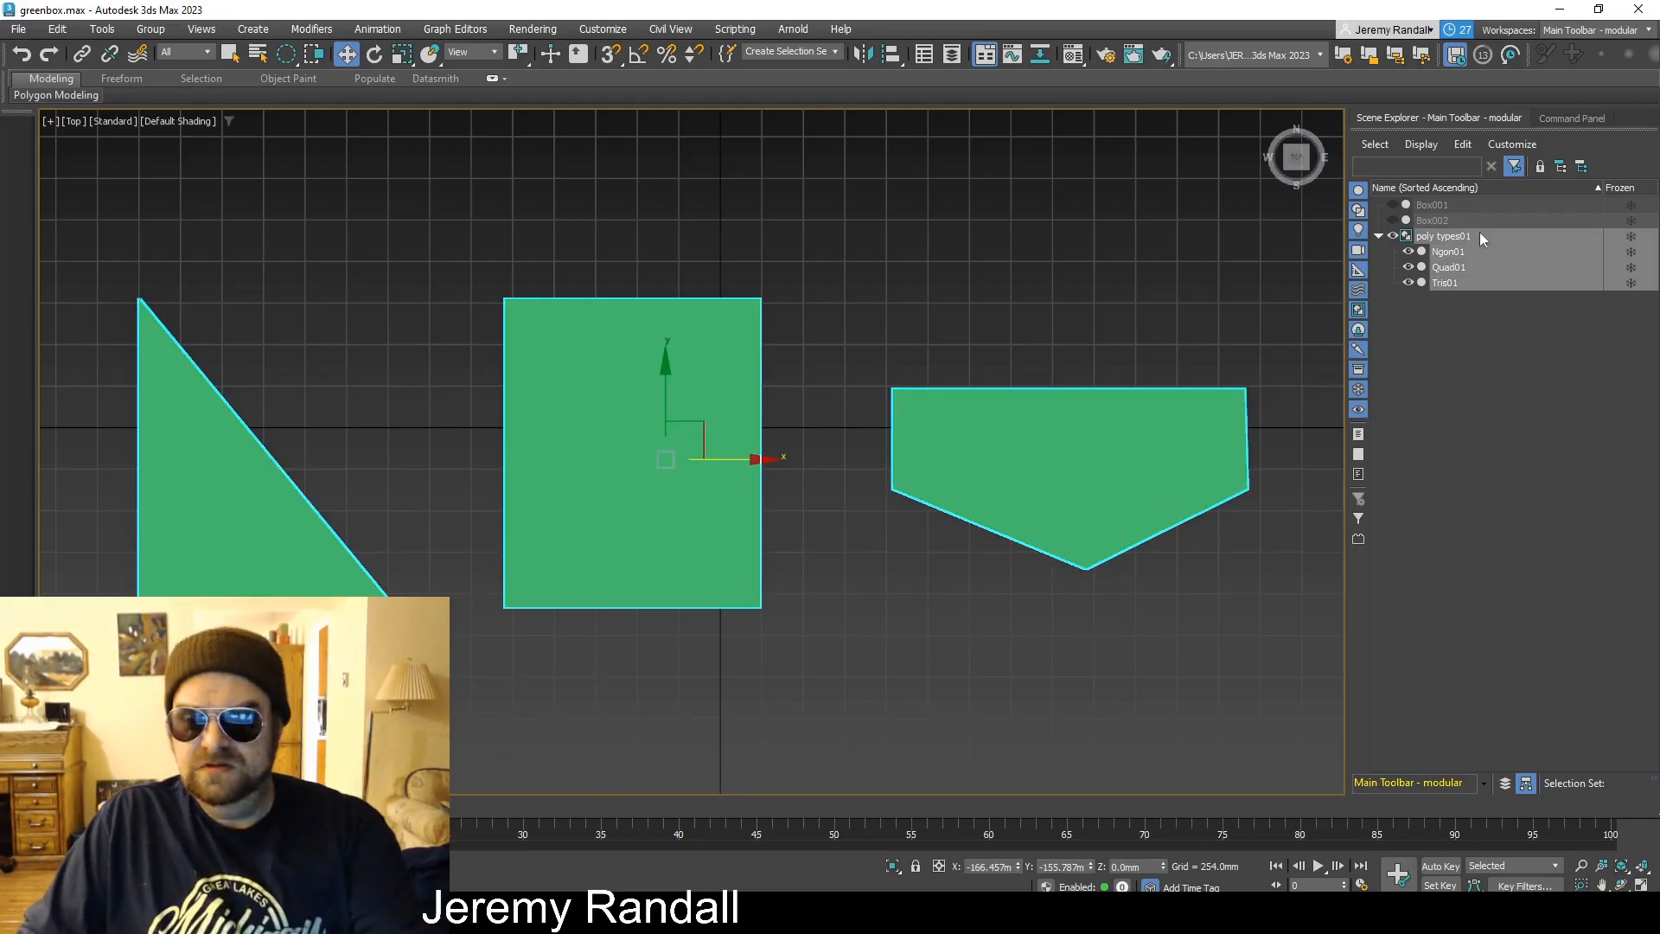
{"action": "left_click", "coordinate": [1568, 118]}
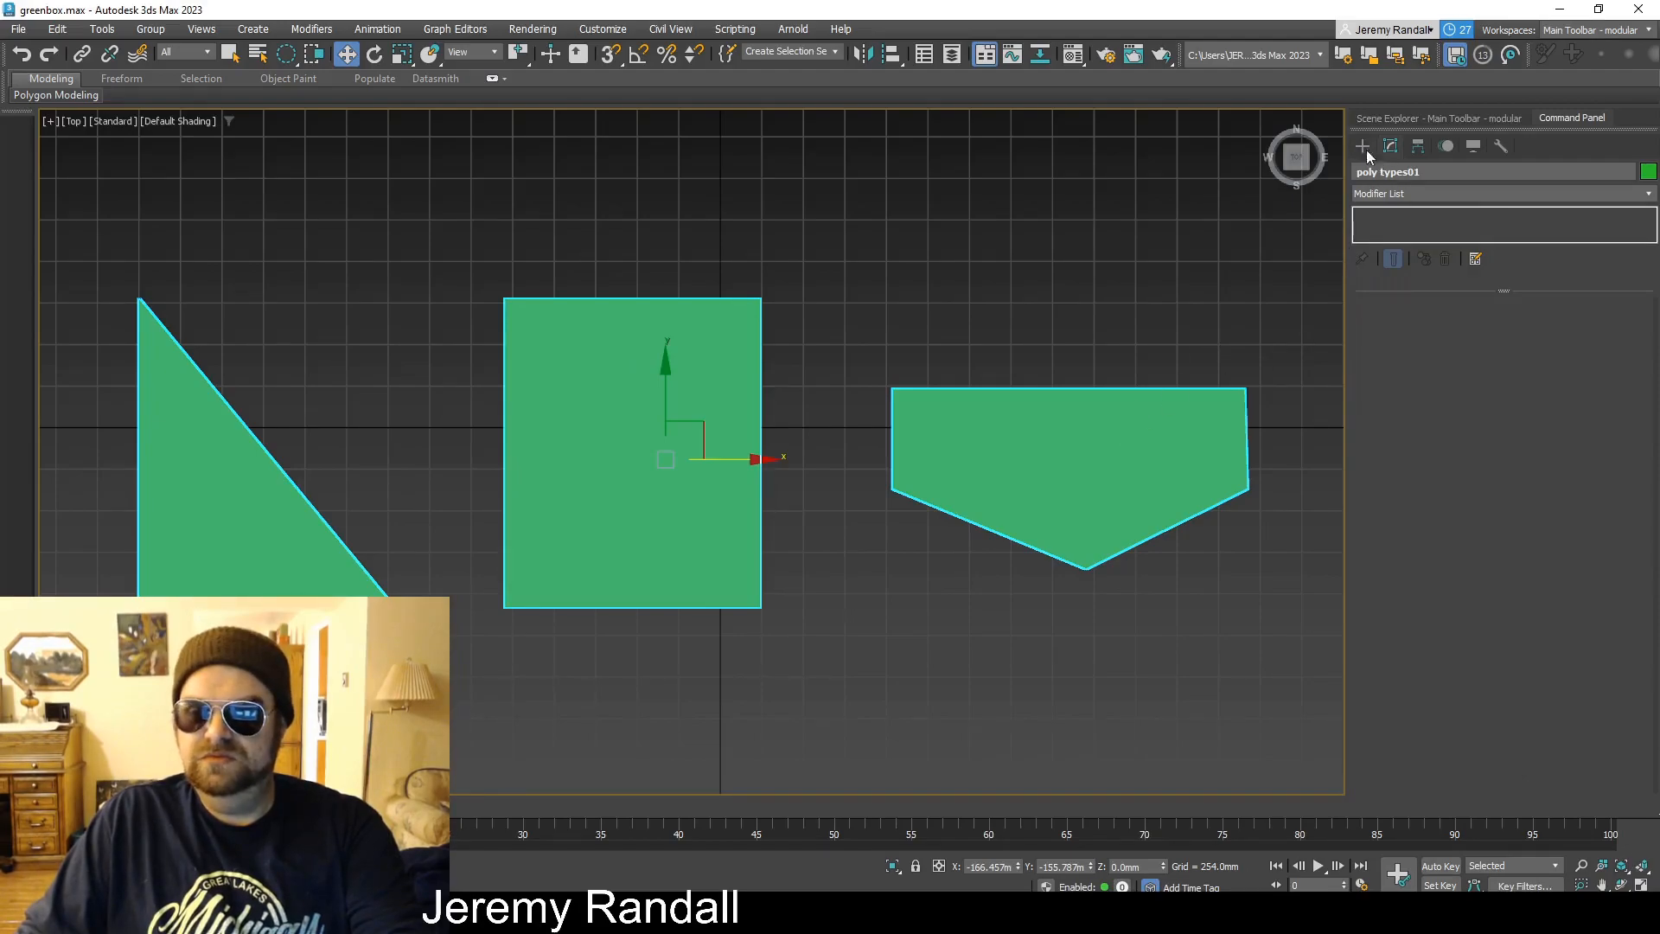
{"action": "left_click", "coordinate": [1380, 118]}
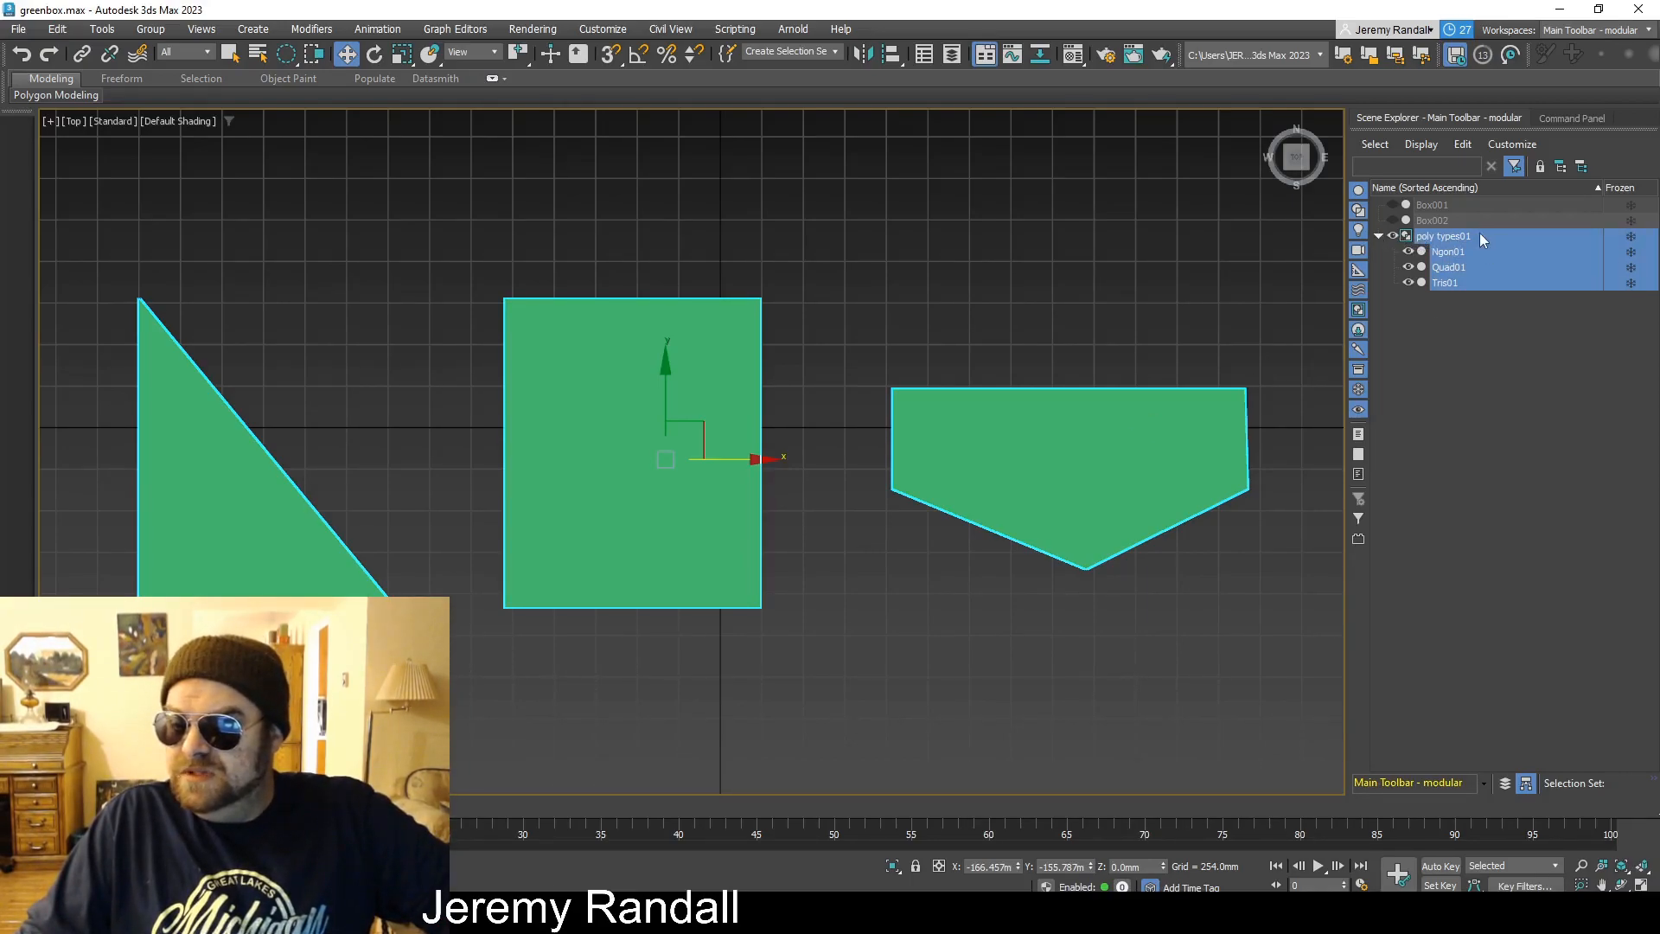
Clear the selection, reselect the poly types01 group and add an Edit Poly modifier to it.
{"action": "left_click", "coordinate": [1480, 347]}
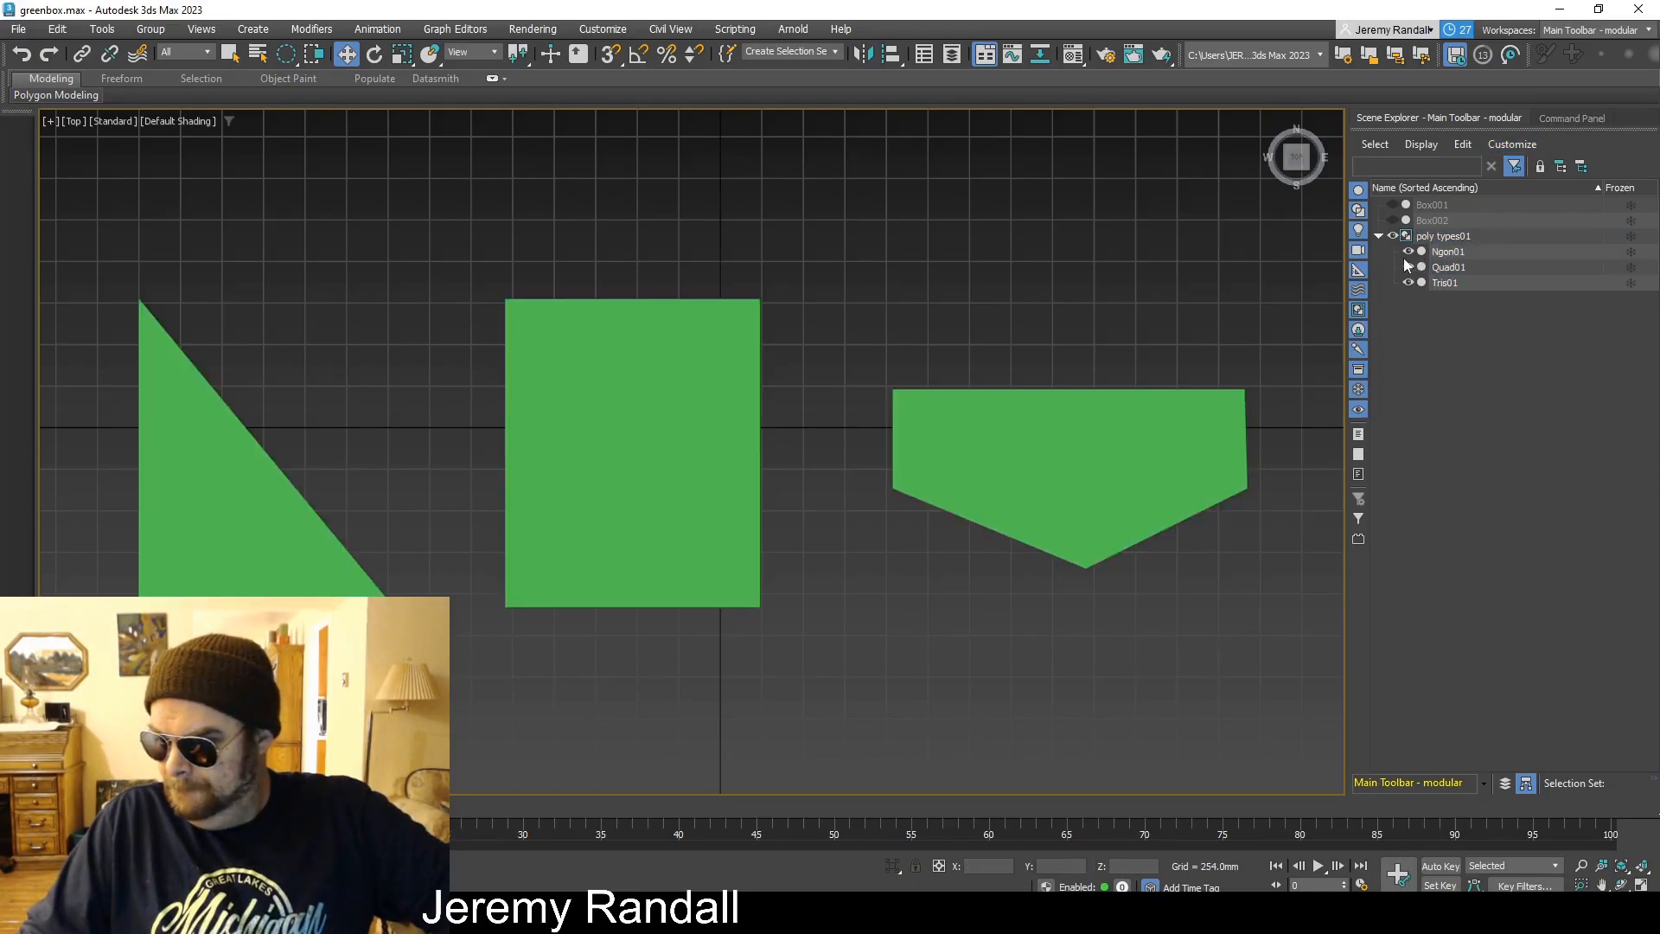
{"action": "left_click", "coordinate": [1044, 395]}
{"action": "left_click", "coordinate": [1550, 120]}
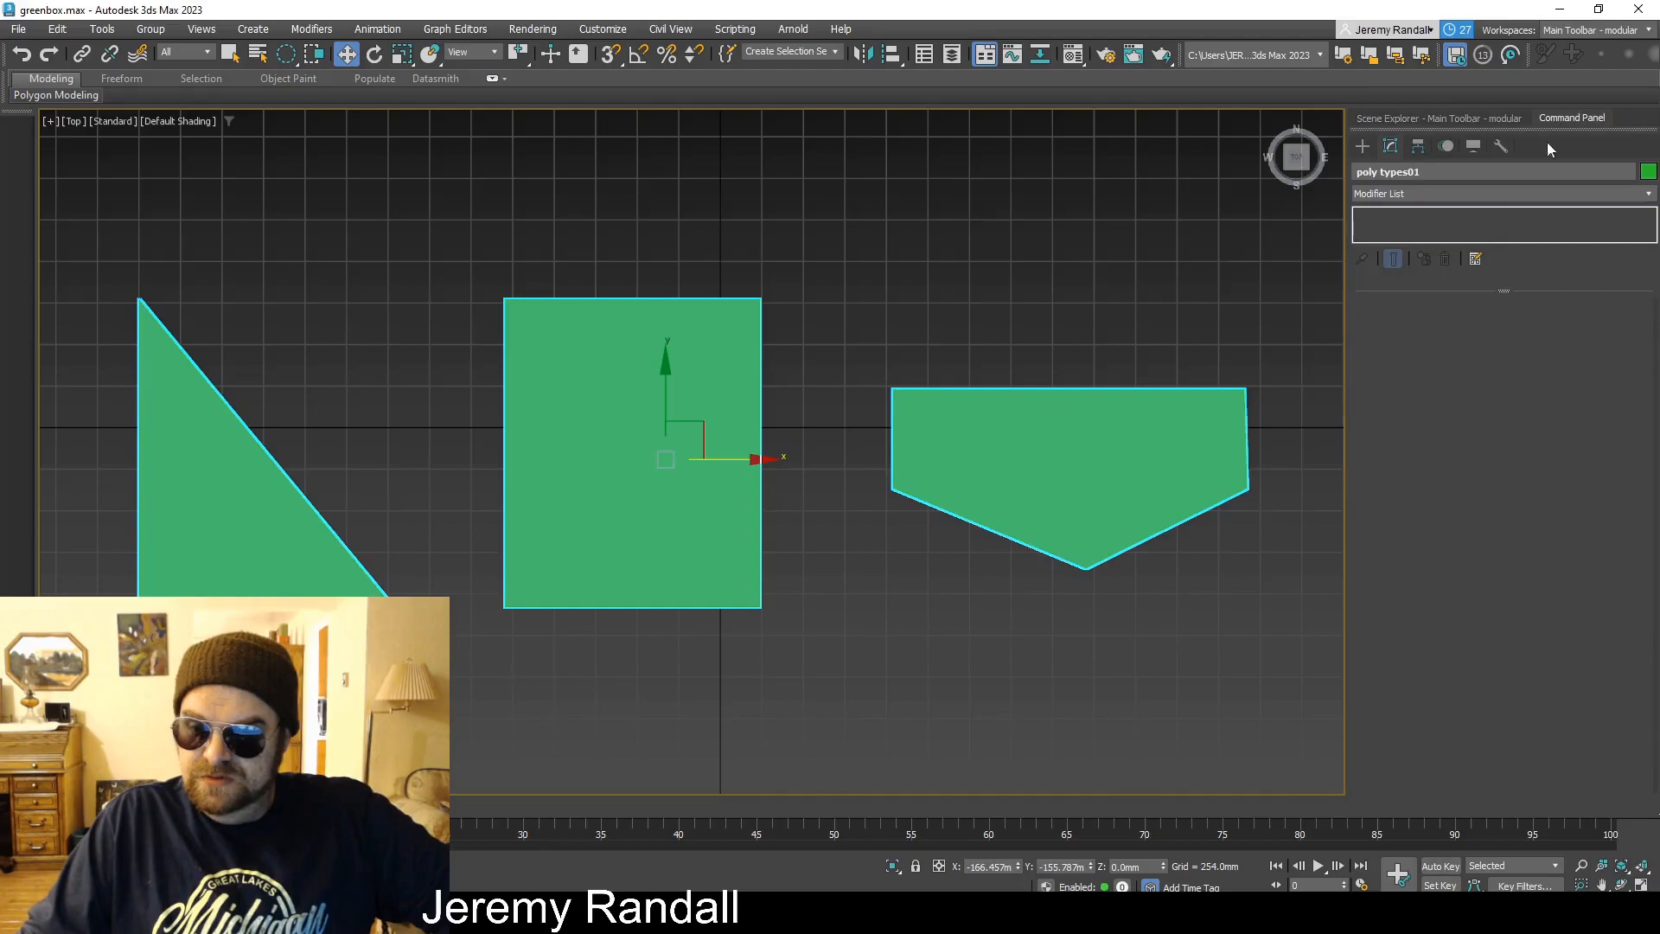
{"action": "left_click", "coordinate": [1421, 196]}
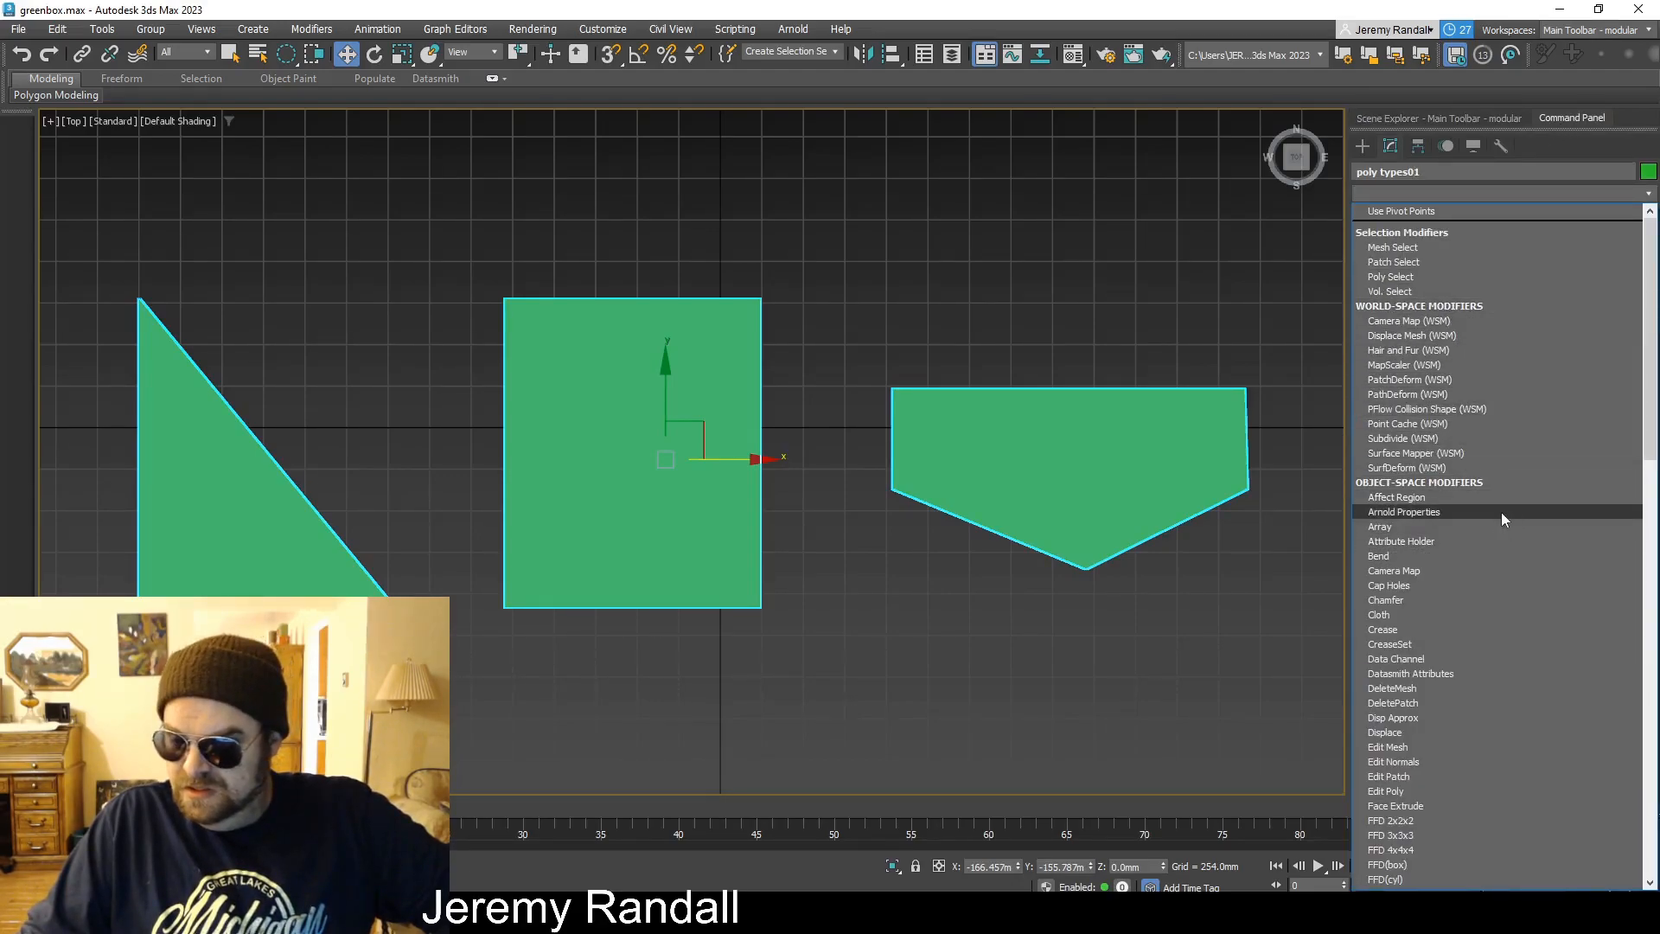
{"action": "scroll", "coordinate": [1505, 391], "scroll_direction": "down", "scroll_amount": 5}
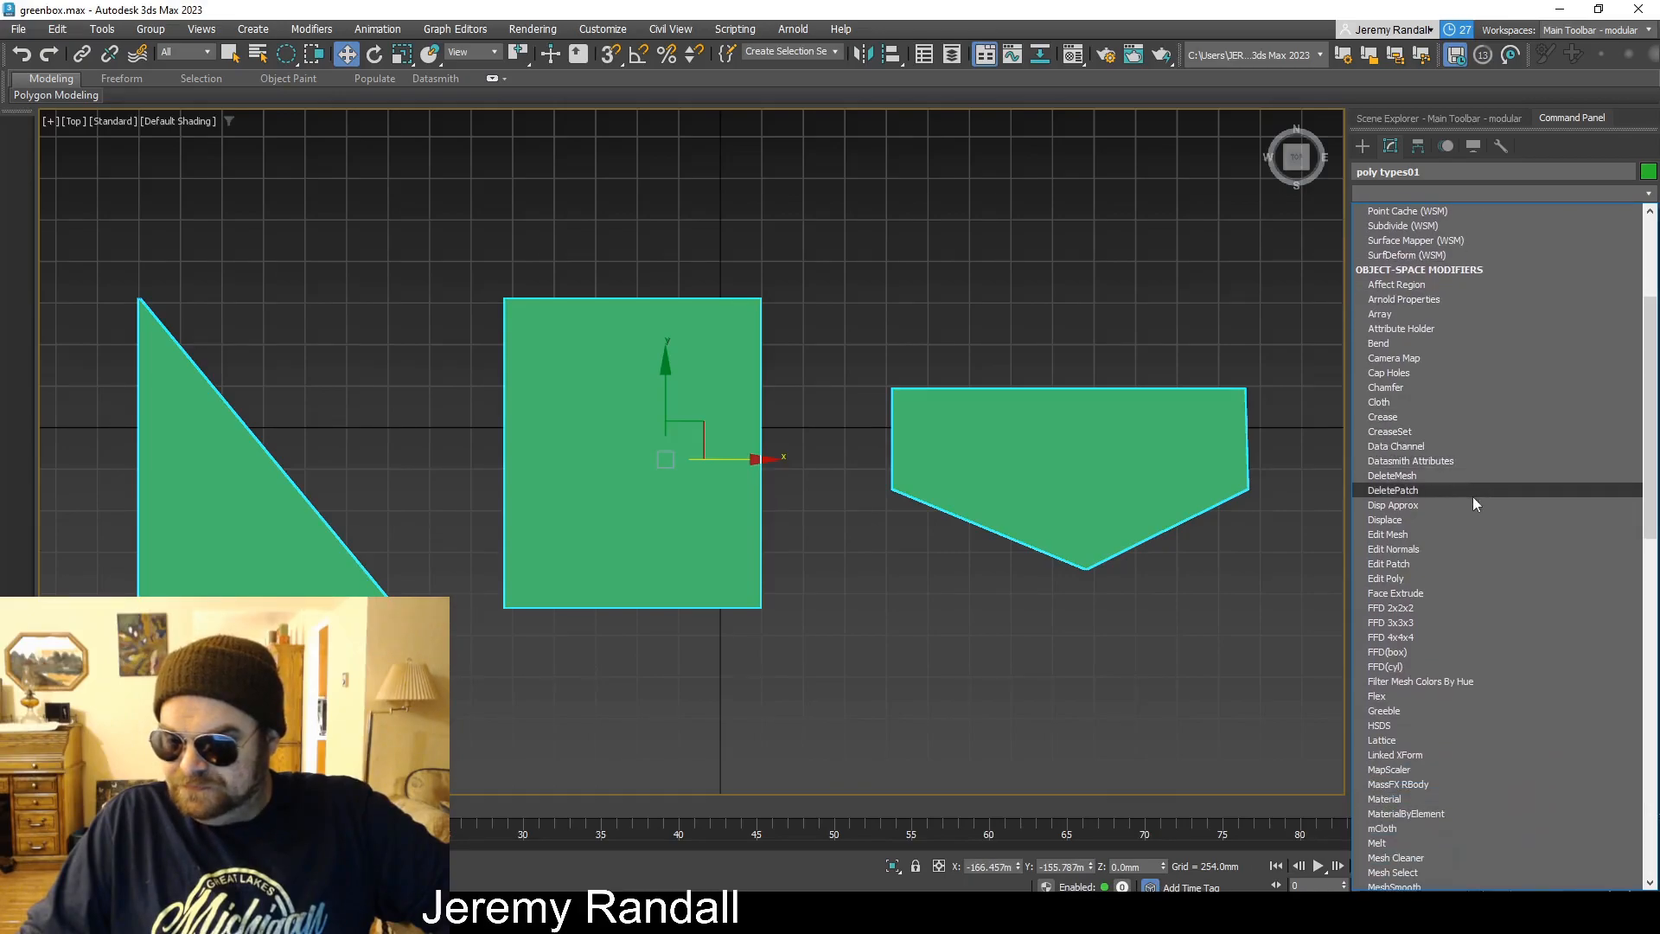
{"action": "left_click", "coordinate": [1481, 577]}
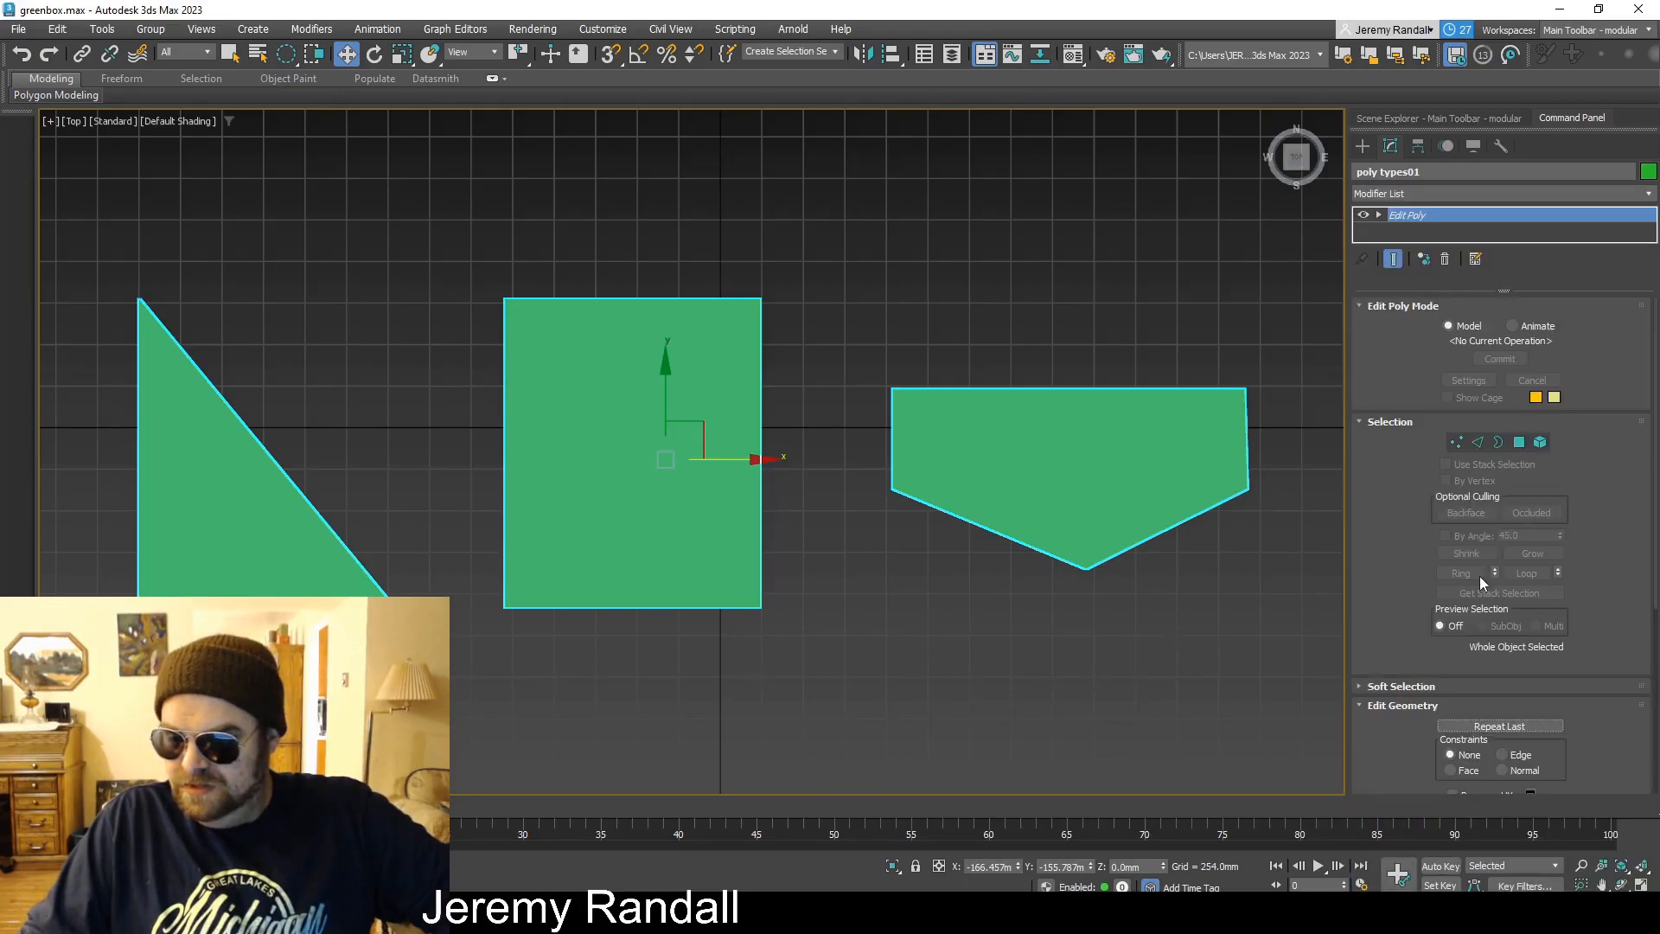
Try selecting the edges around the five-sided shape at Edge level, clear them, and turn on Edged Faces in the Top view.
{"action": "left_click", "coordinate": [1478, 441]}
{"action": "left_click_drag", "start_coordinate": [1042, 450], "coordinate": [1219, 585]}
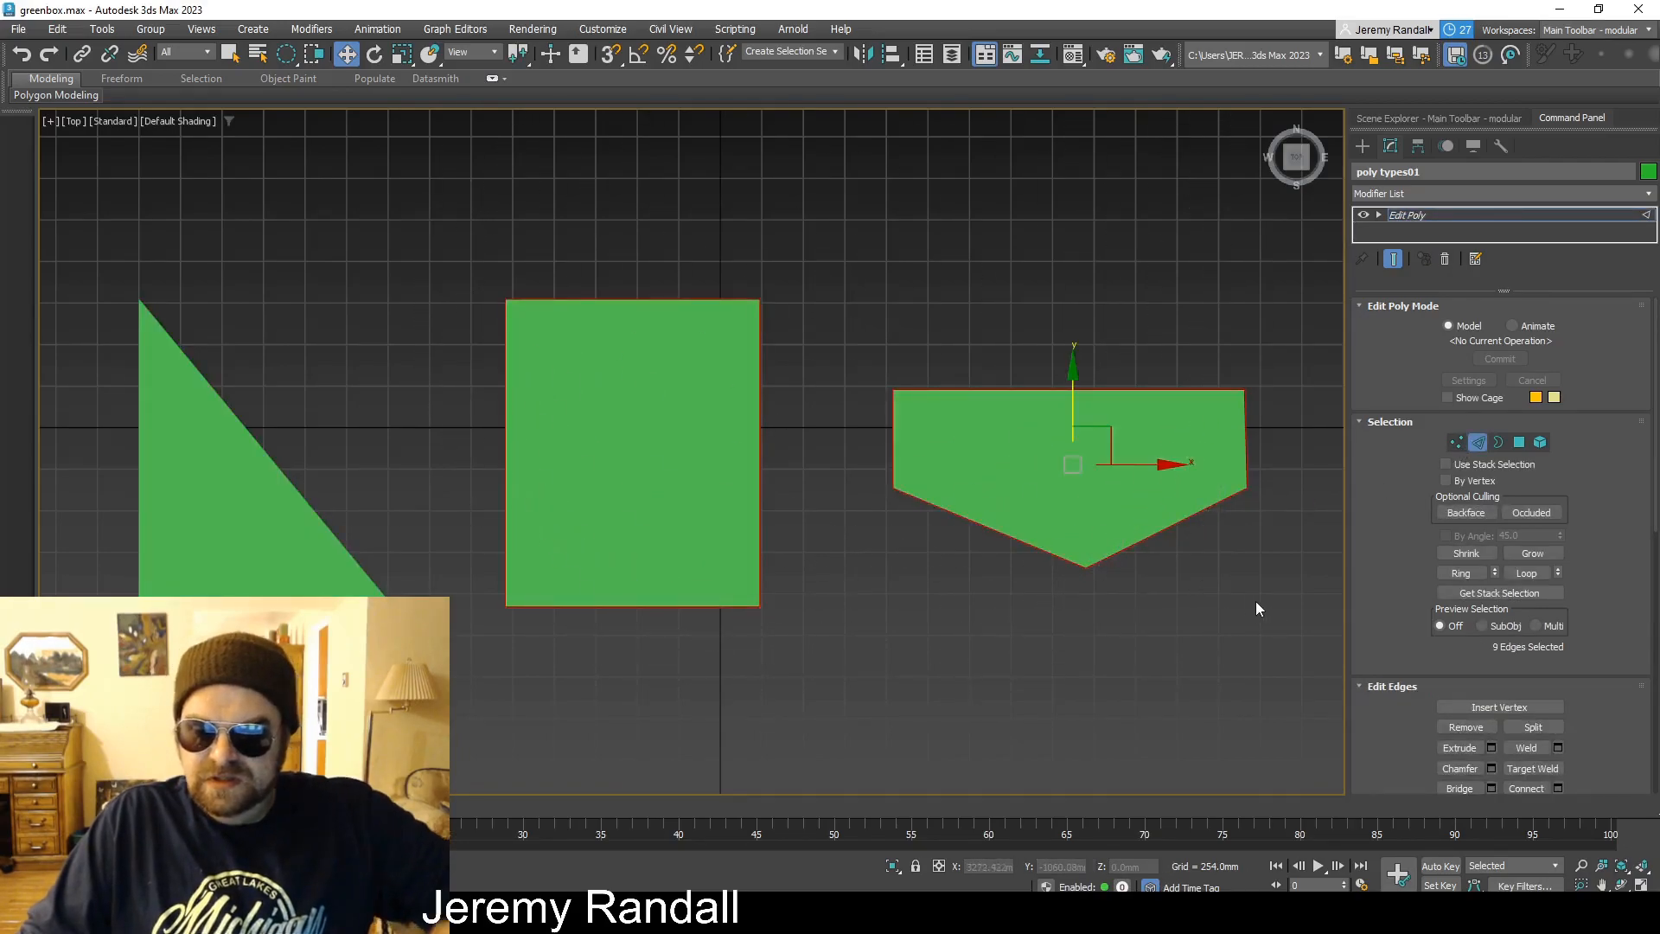
{"action": "left_click", "coordinate": [1249, 600]}
{"action": "left_click", "coordinate": [197, 125]}
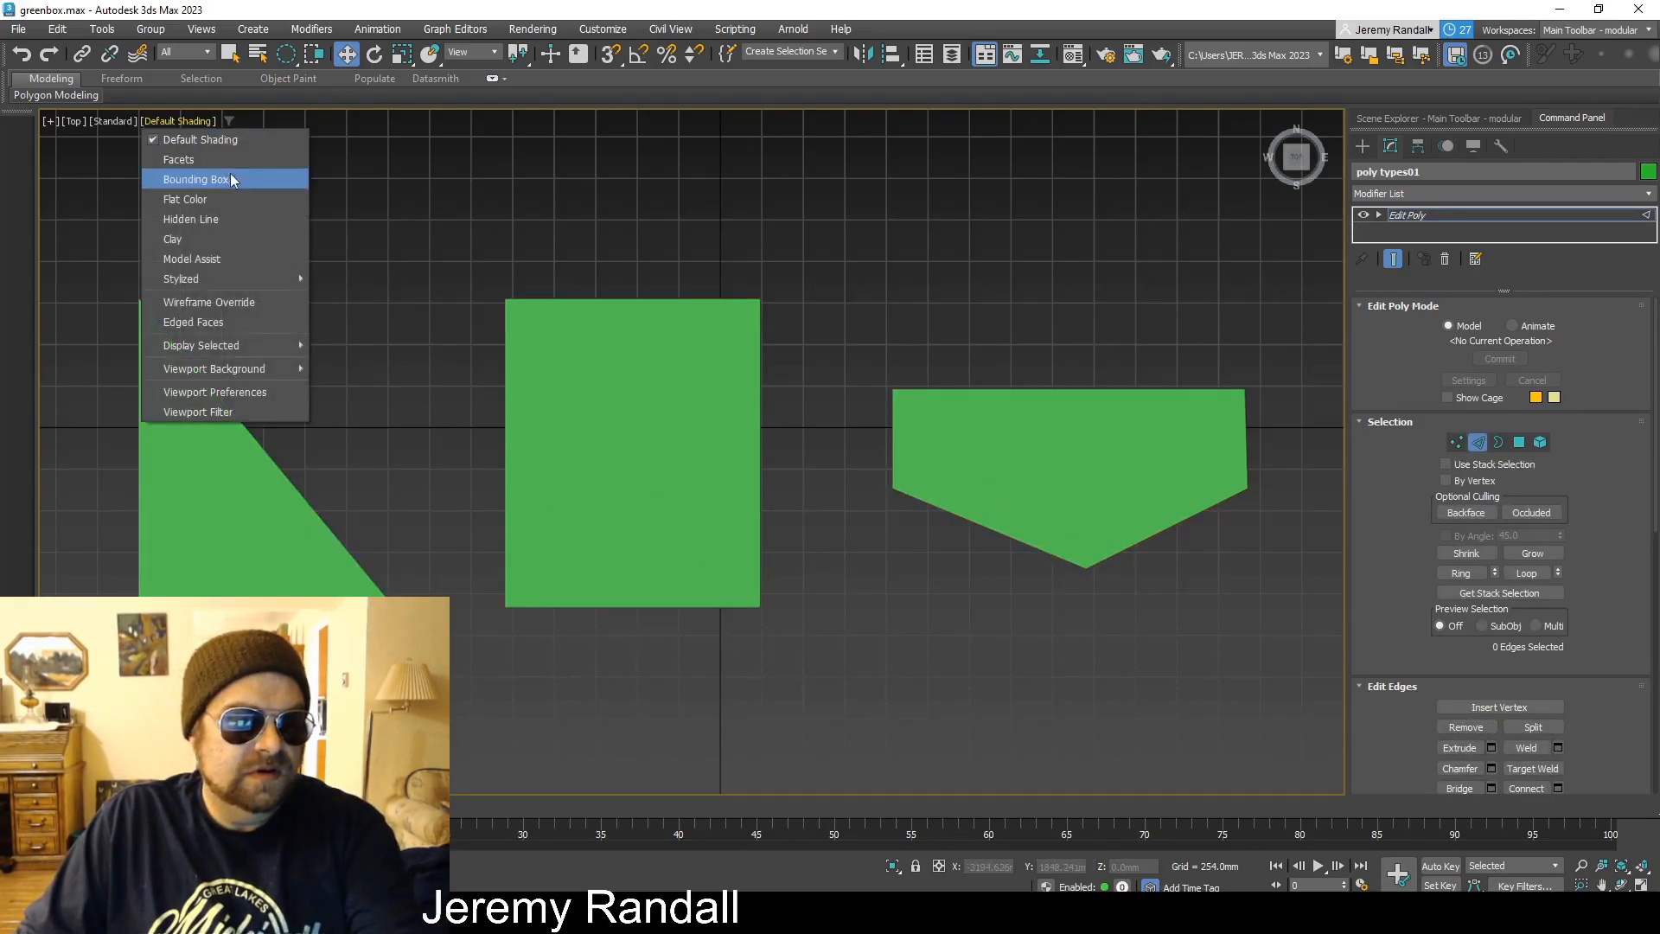
{"action": "left_click", "coordinate": [256, 323]}
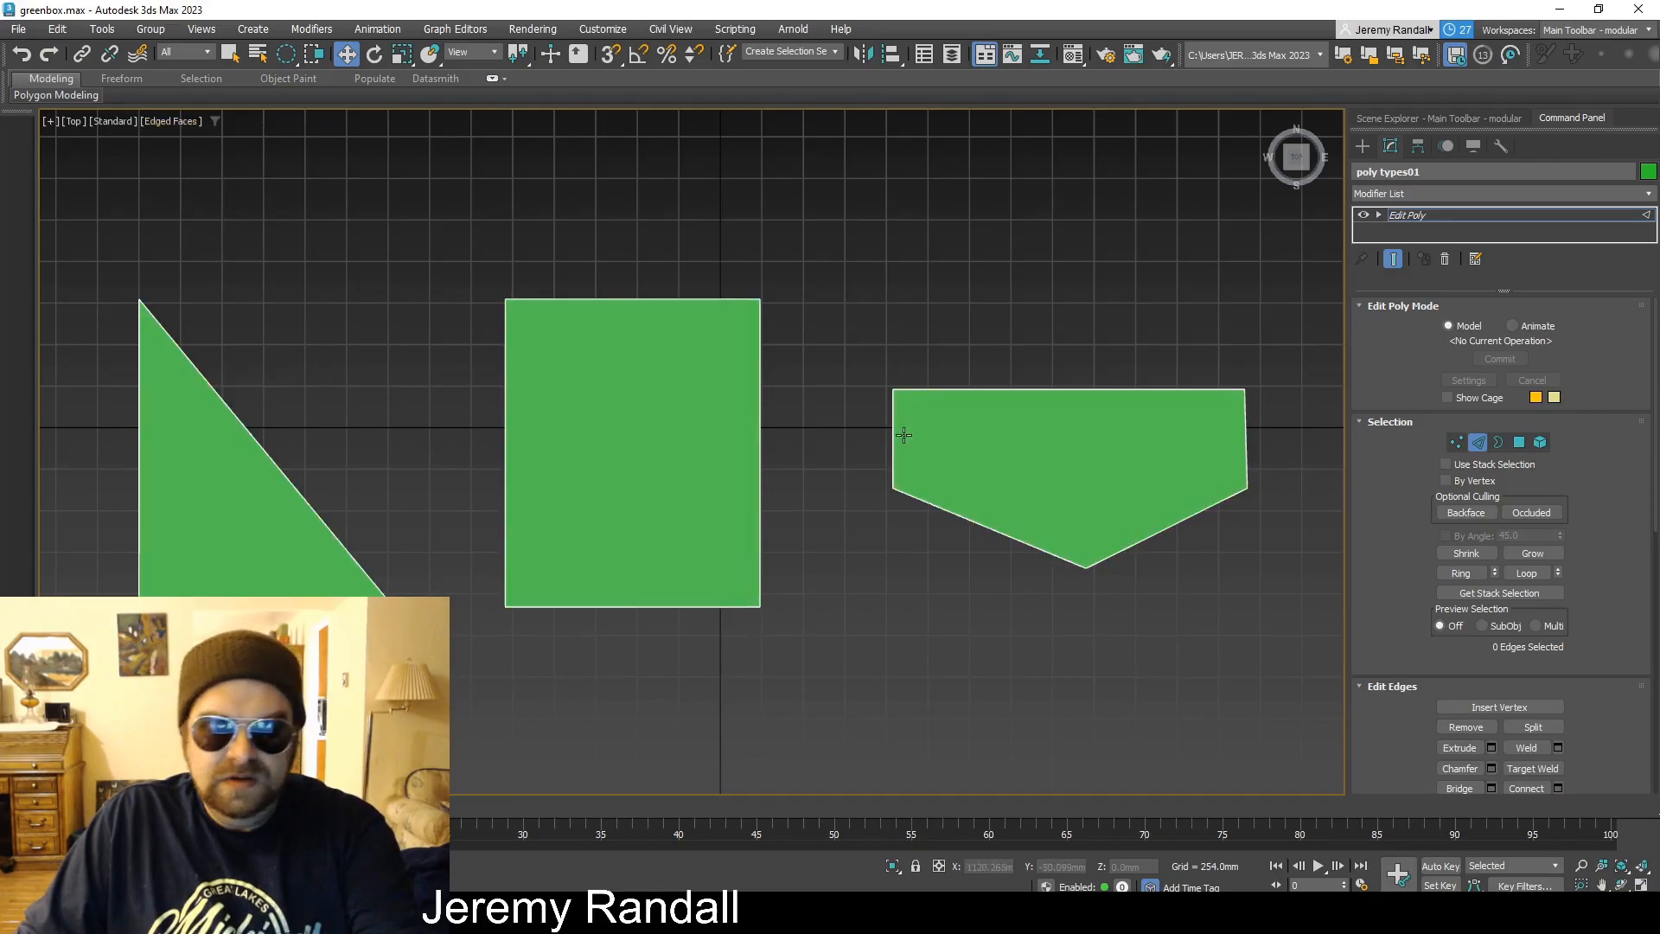
Select the edges around the five-sided shape with a selection region and clear the edge selection.
{"action": "middle_click_drag", "start_coordinate": [898, 434], "coordinate": [560, 397]}
{"action": "scroll", "coordinate": [789, 437], "scroll_direction": "up", "scroll_amount": 5}
{"action": "scroll", "coordinate": [800, 414], "scroll_direction": "down", "scroll_amount": 2}
{"action": "middle_click_drag", "start_coordinate": [799, 414], "coordinate": [876, 425]}
{"action": "scroll", "coordinate": [750, 396], "scroll_direction": "up", "scroll_amount": 1}
{"action": "scroll", "coordinate": [750, 396], "scroll_direction": "down", "scroll_amount": 1}
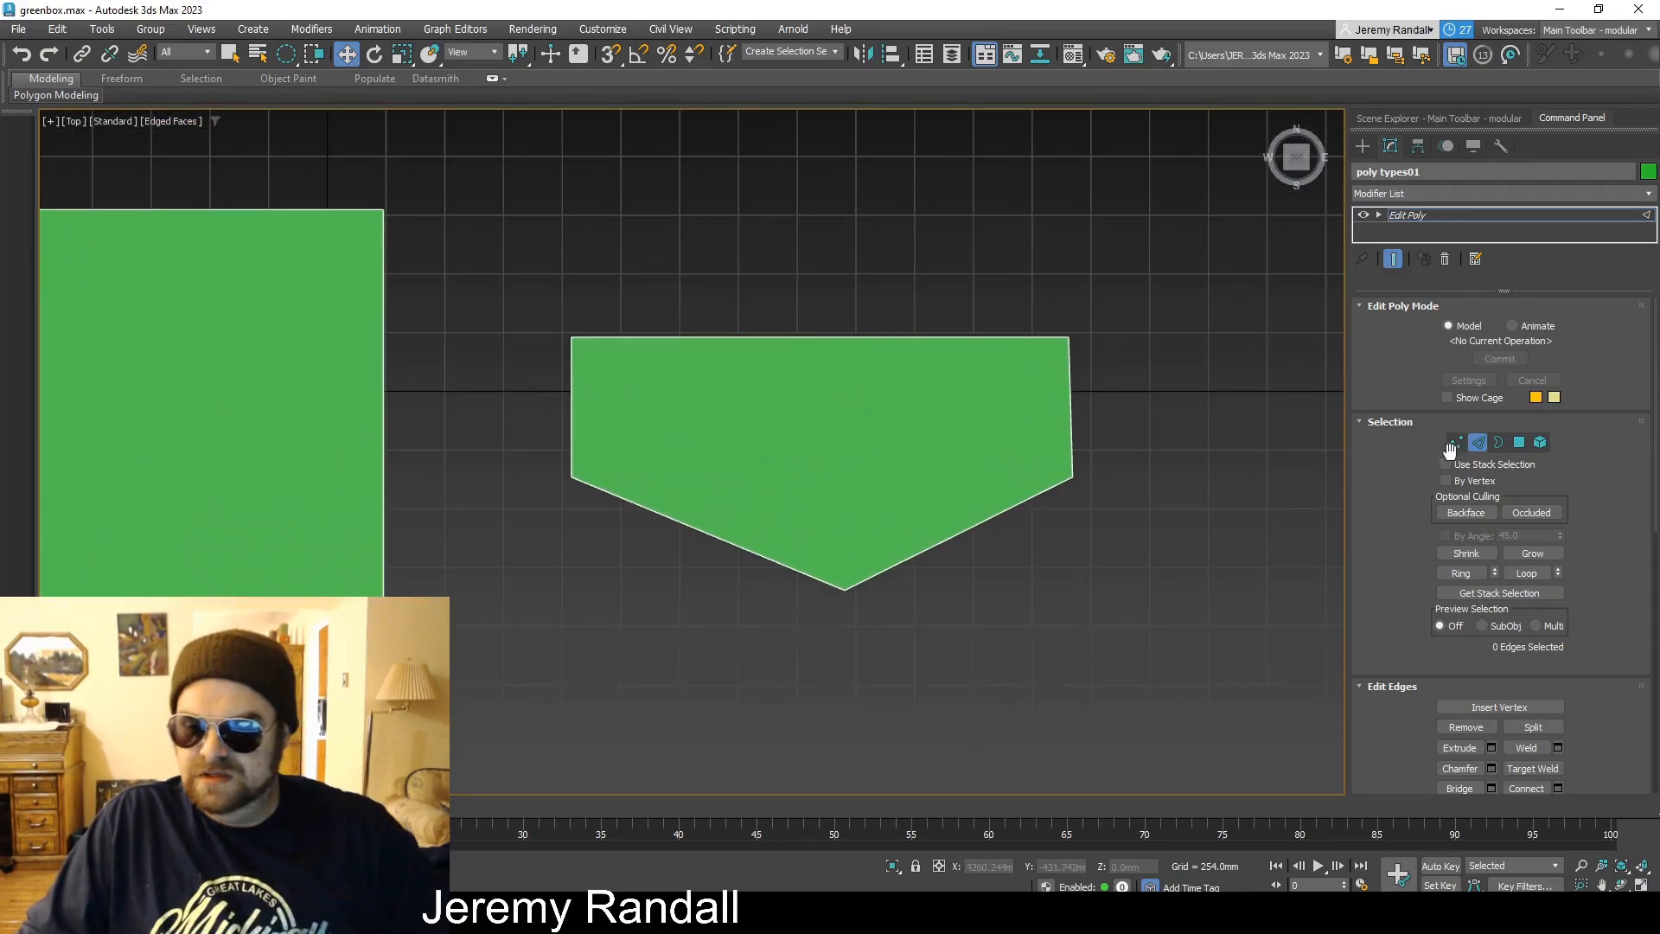
{"action": "left_click_drag", "start_coordinate": [526, 290], "coordinate": [1262, 671]}
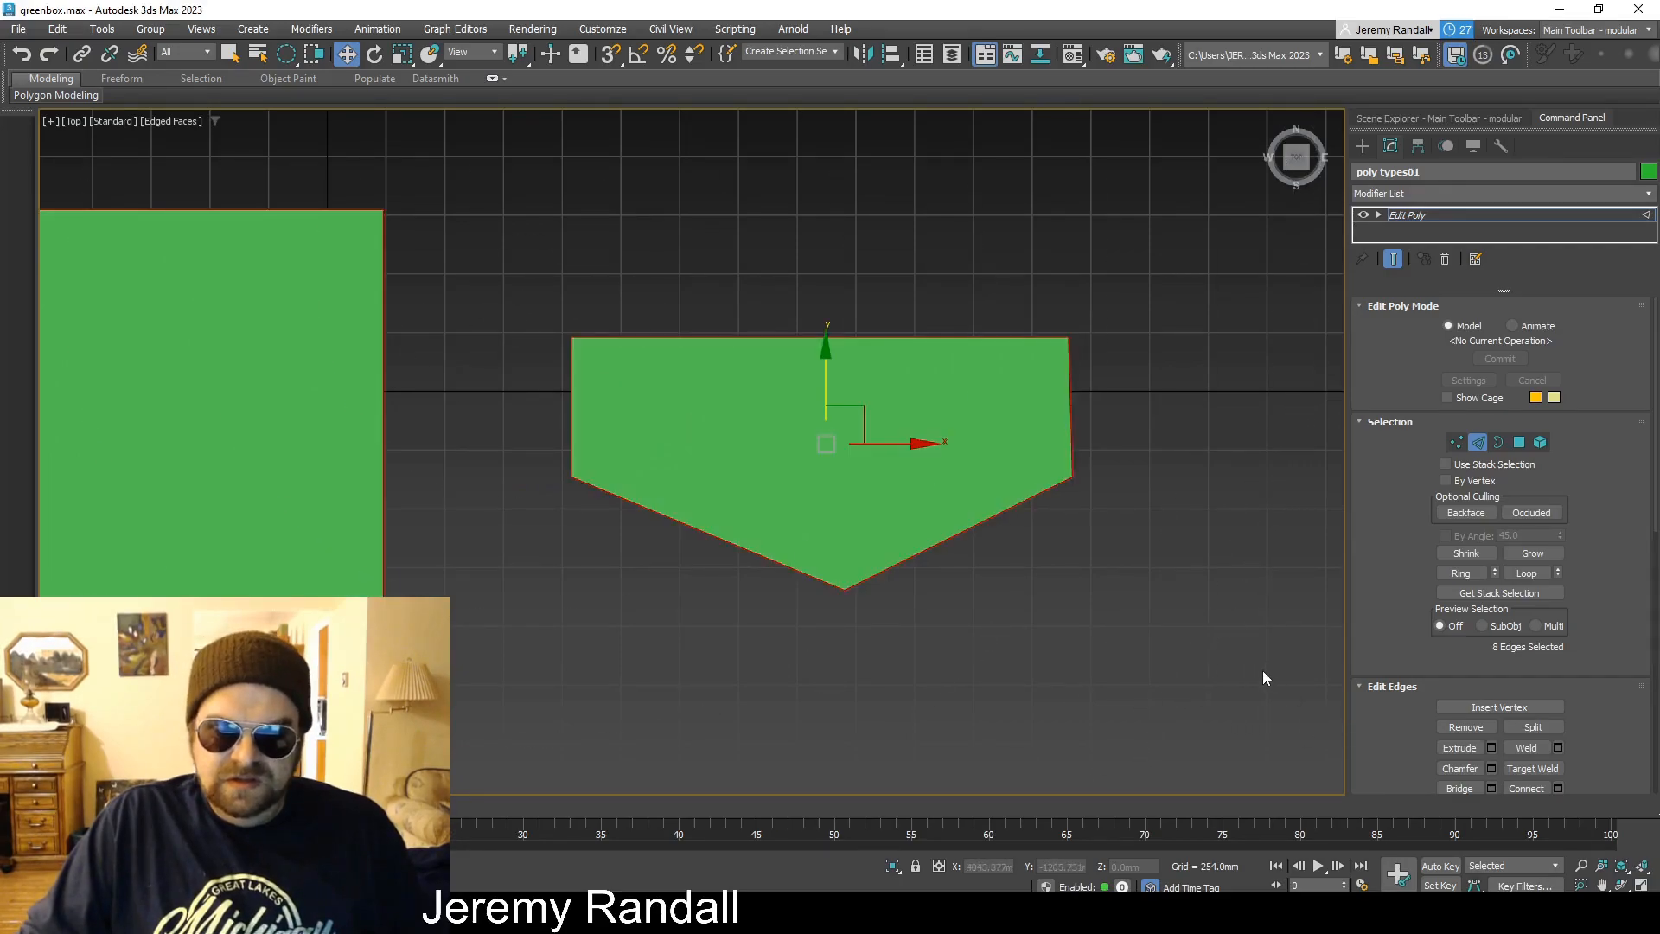
{"action": "left_click", "coordinate": [1135, 627]}
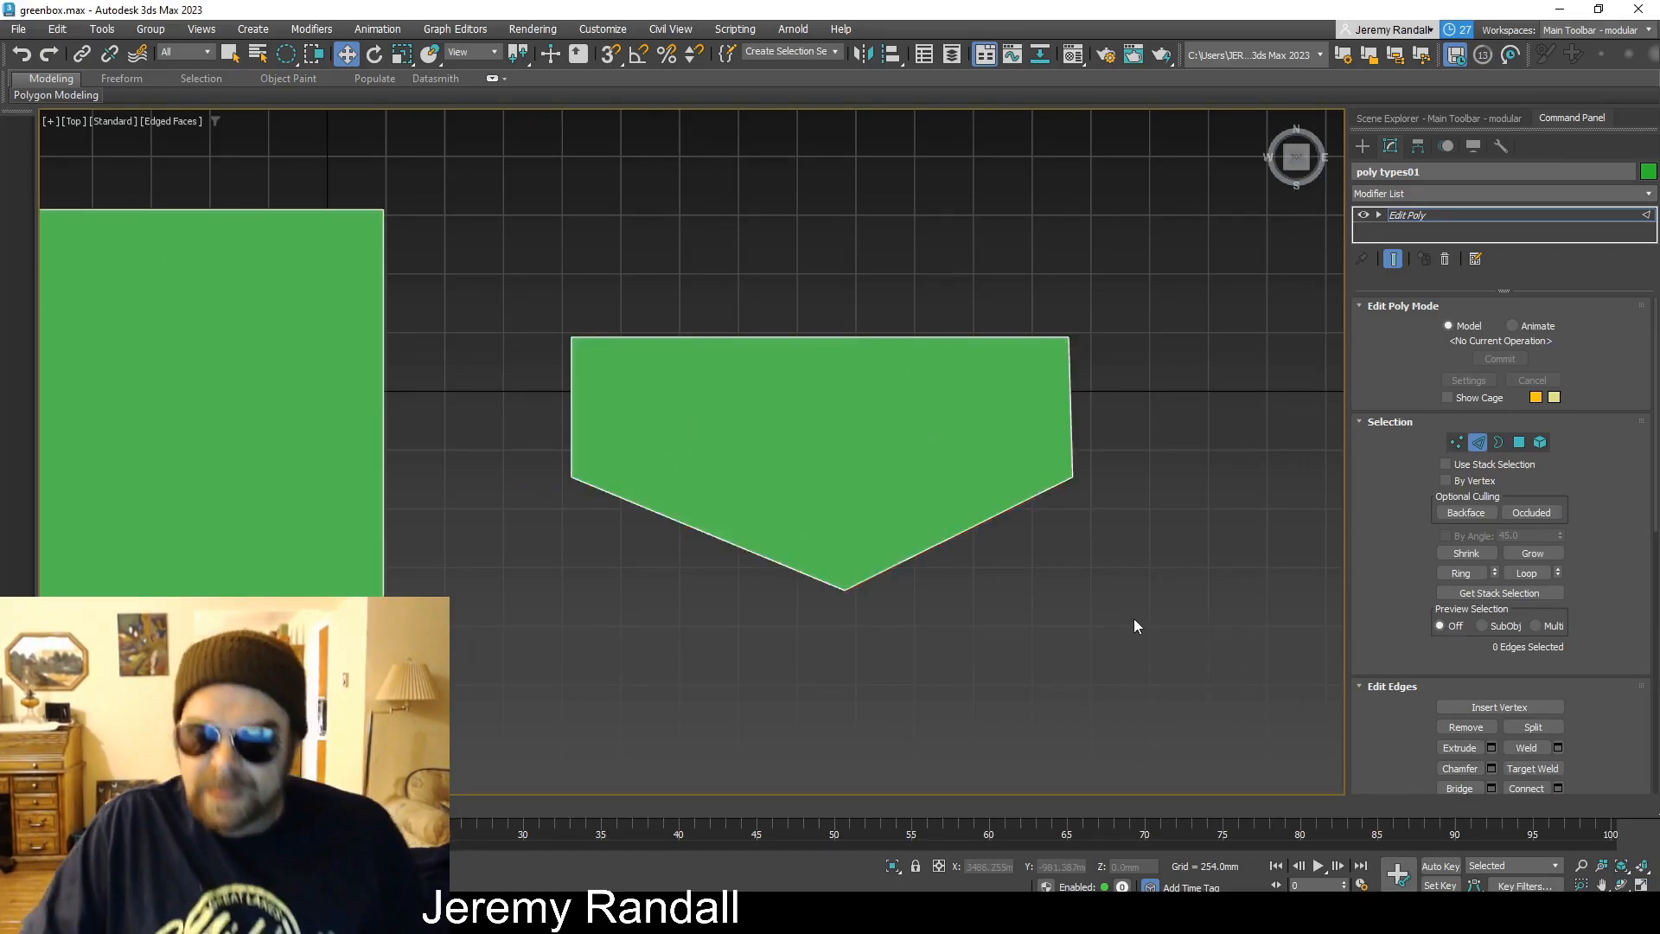
Select all vertices of the five-sided shape at Vertex level, clear them, and return to whole-object level.
{"action": "left_click", "coordinate": [1457, 442]}
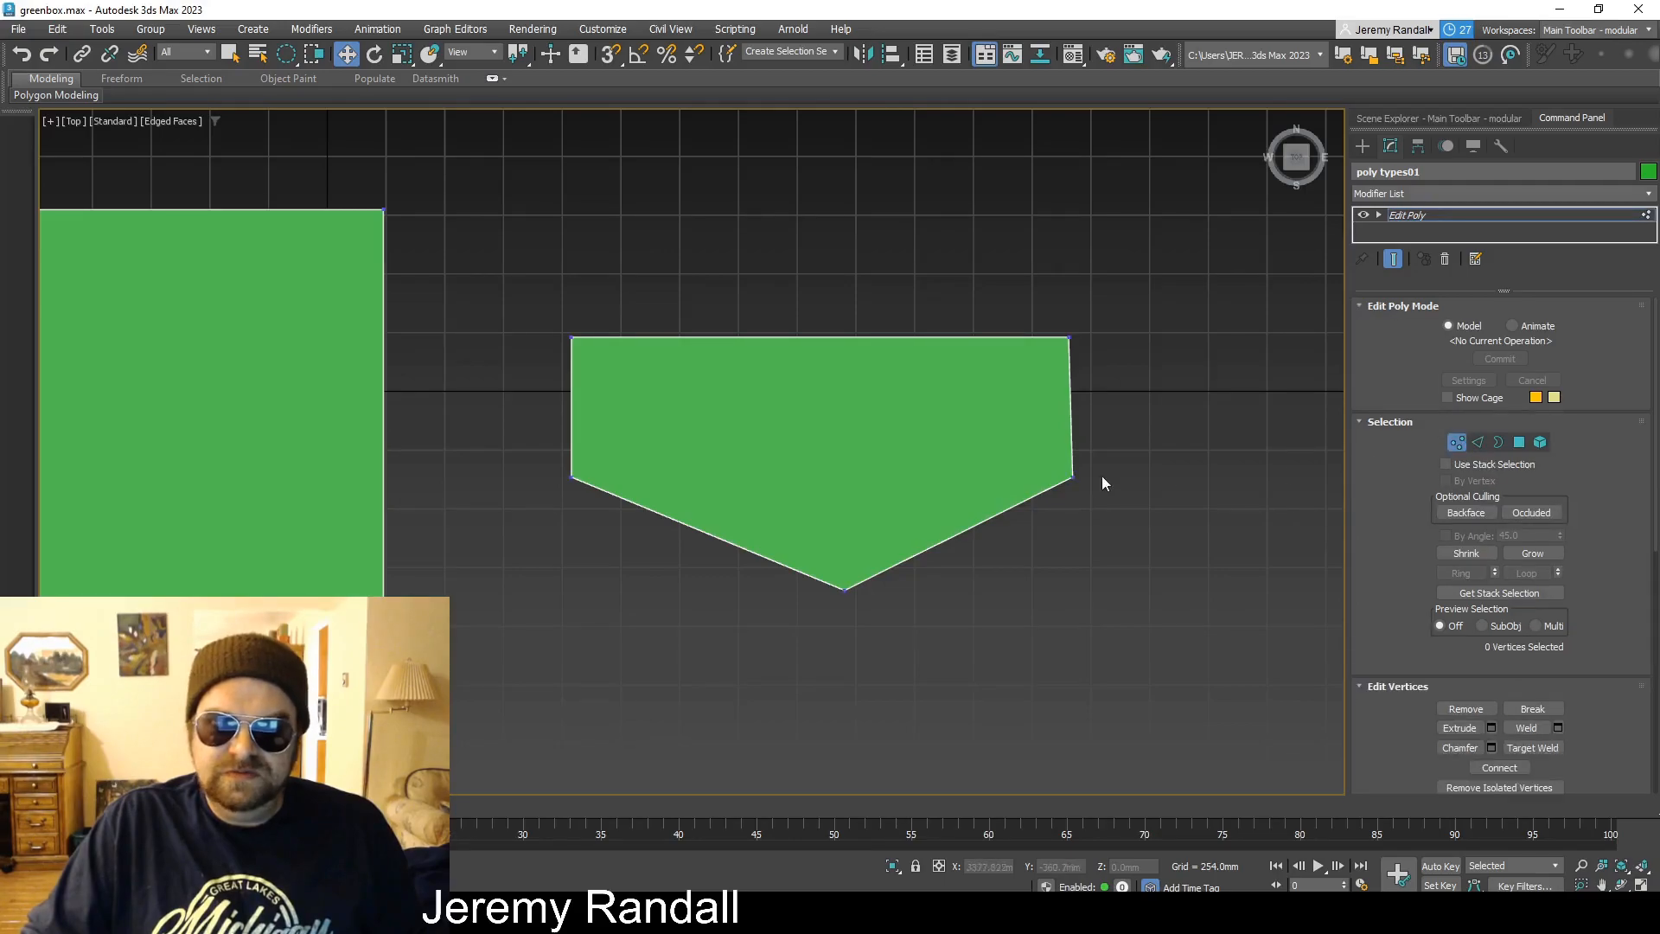
{"action": "left_click_drag", "start_coordinate": [1160, 728], "coordinate": [583, 108]}
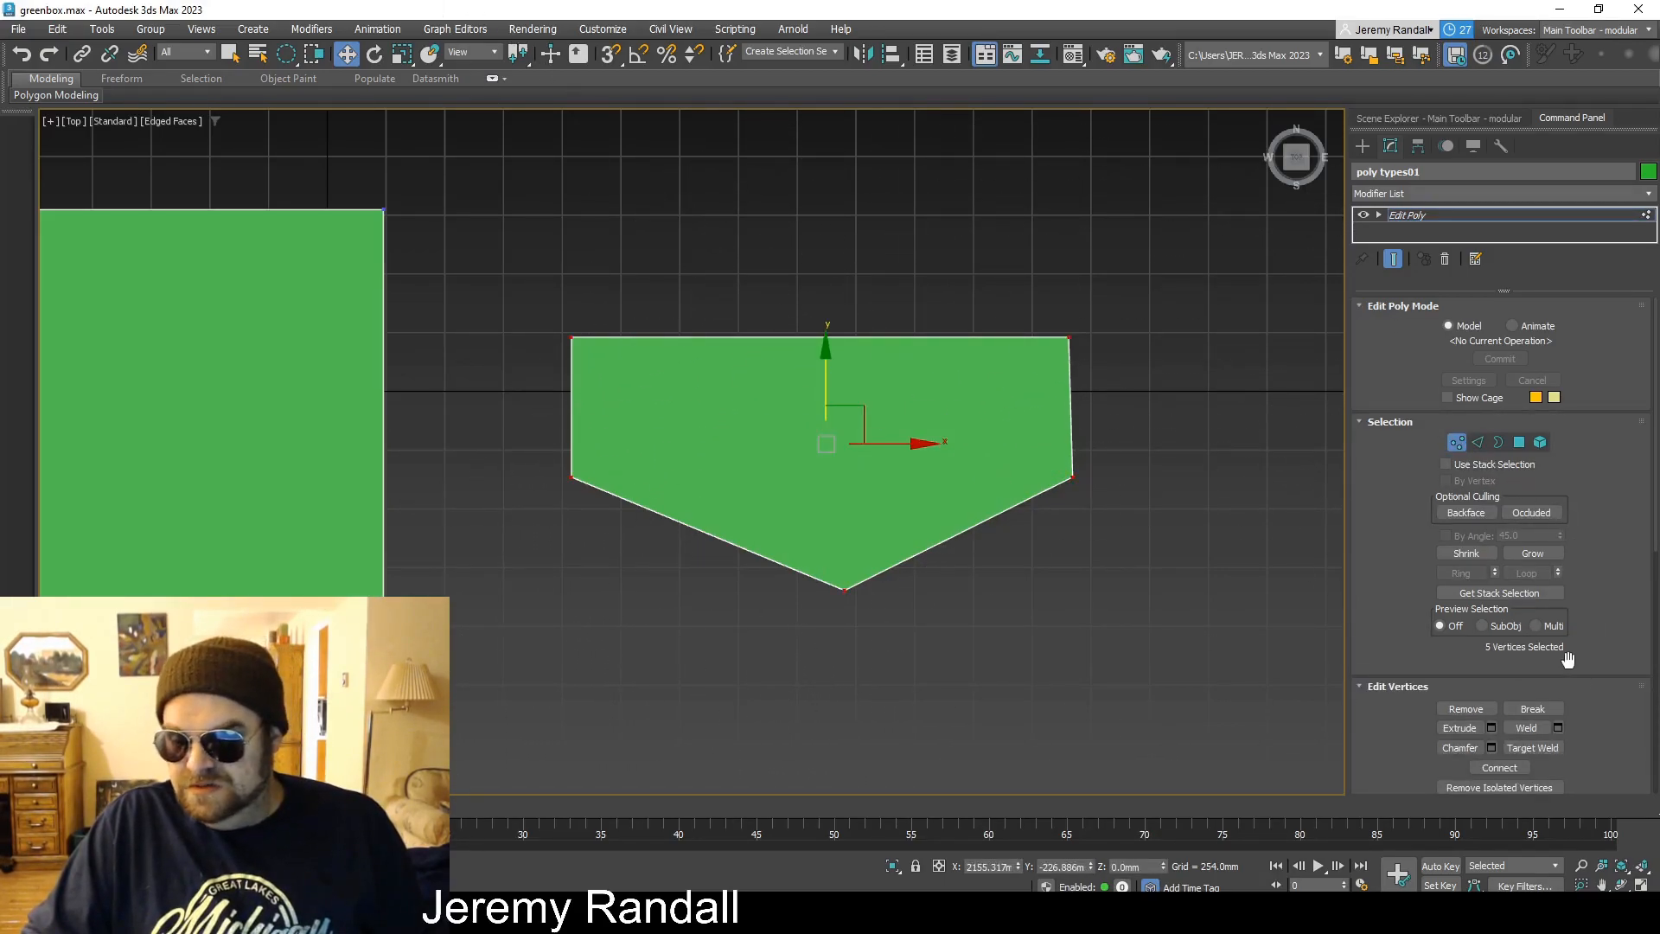
{"action": "left_click", "coordinate": [861, 573]}
{"action": "middle_click_drag", "start_coordinate": [567, 442], "coordinate": [733, 441]}
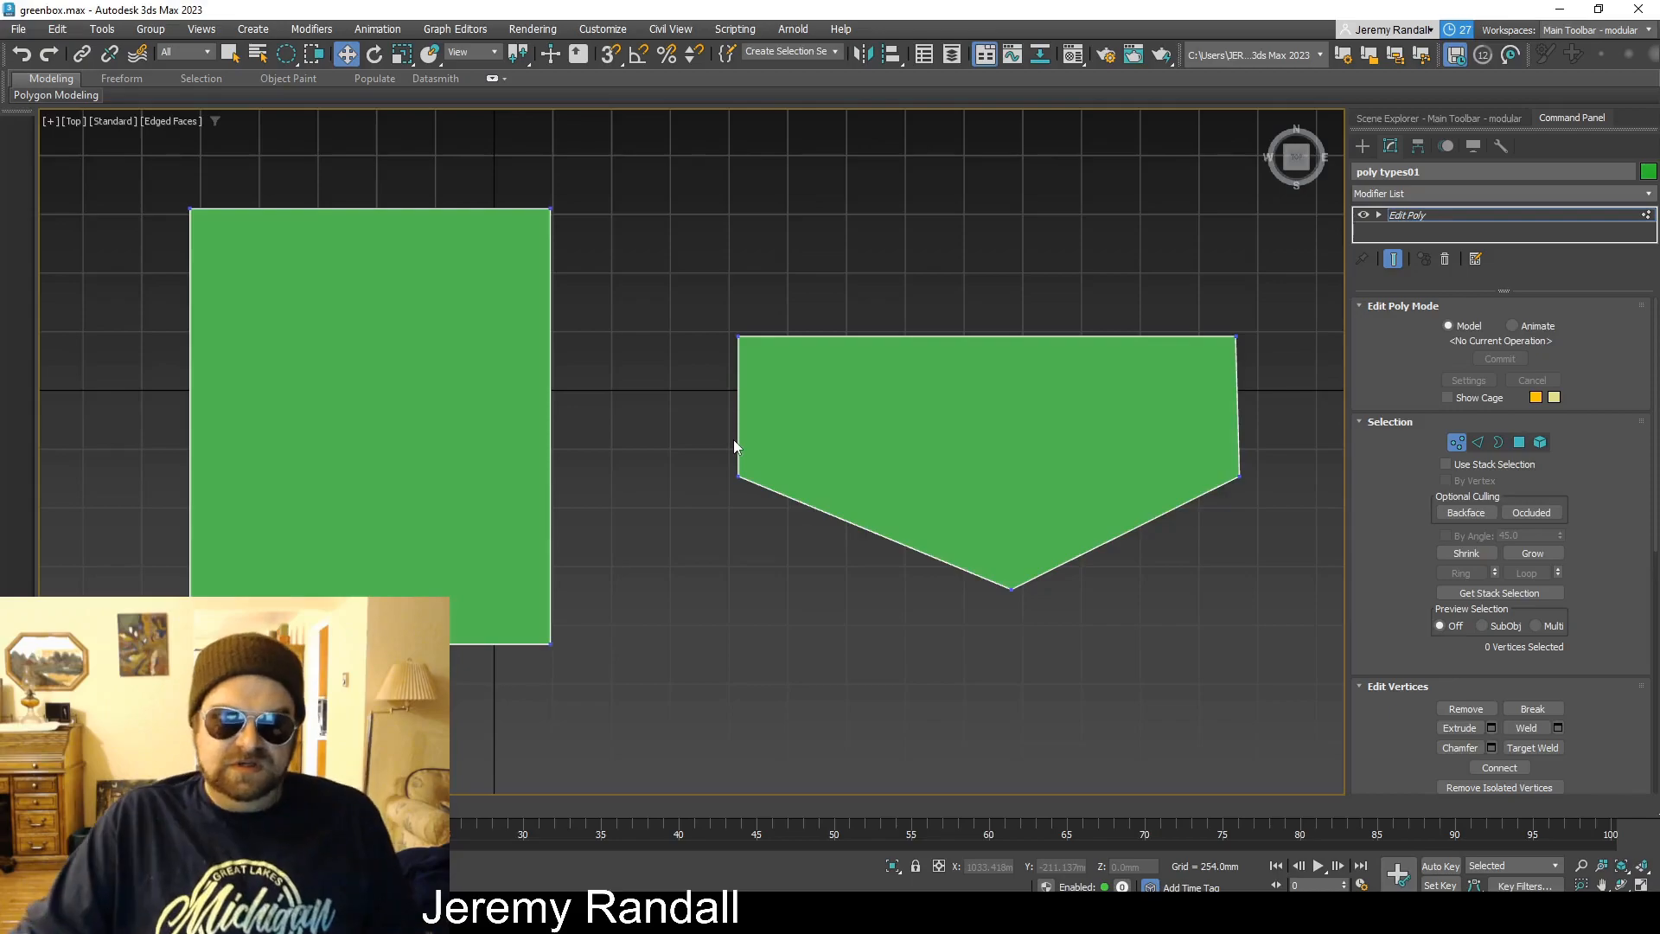
{"action": "left_click", "coordinate": [1457, 445]}
{"action": "left_click", "coordinate": [1065, 482]}
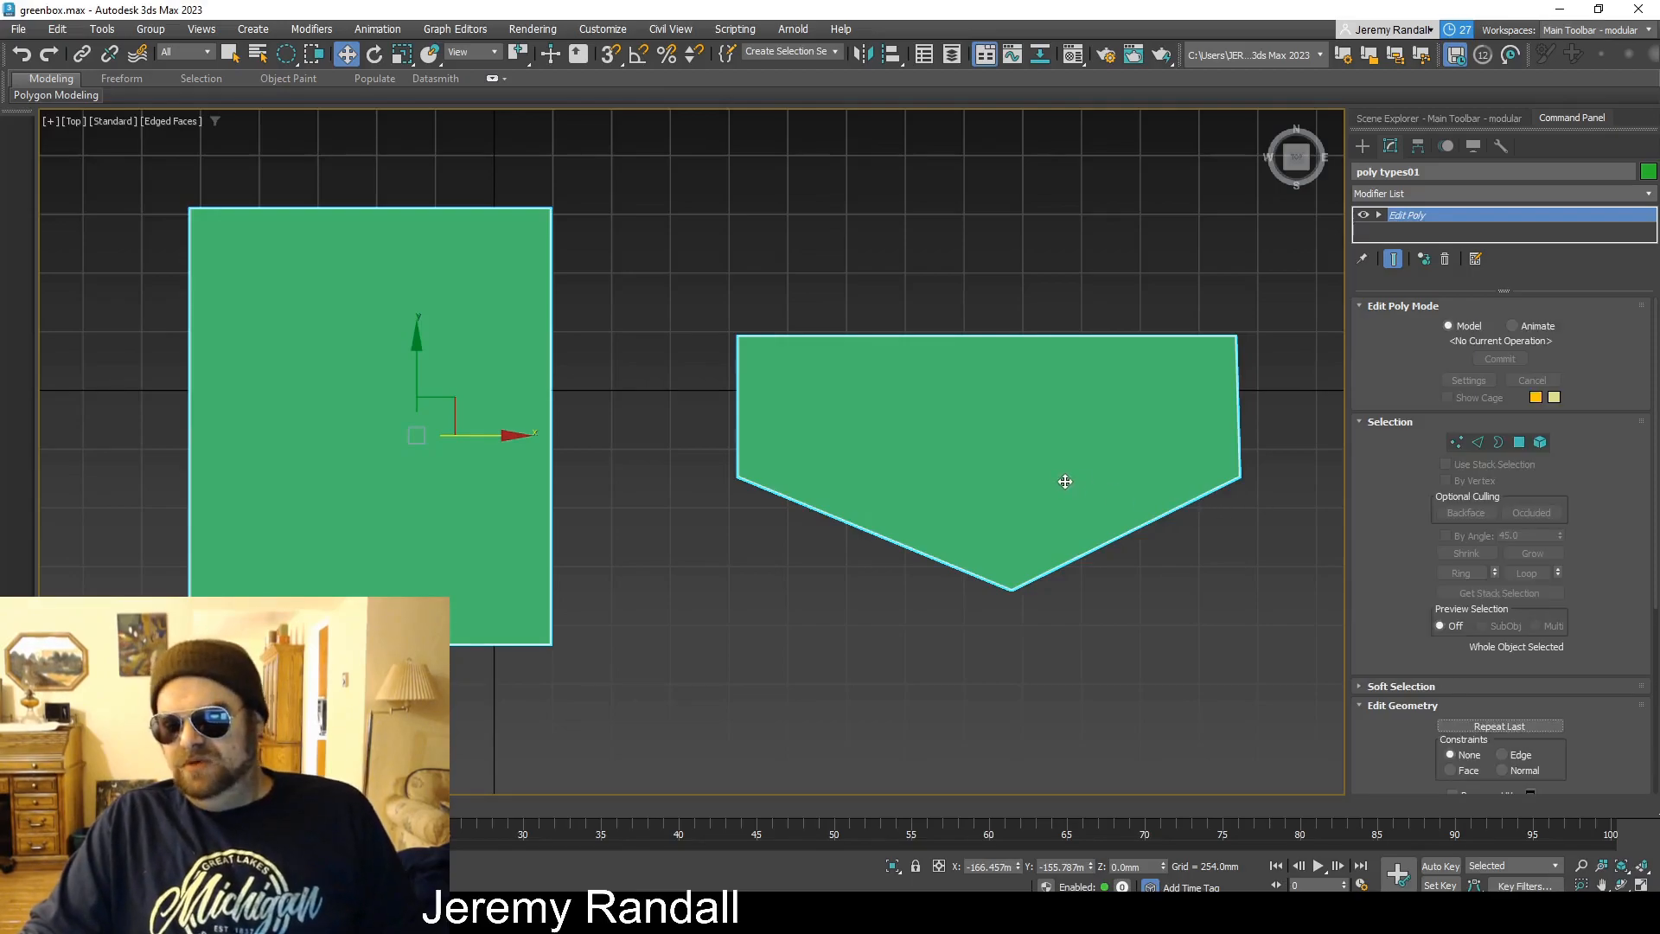
At Polygon level, select the five-sided polygon and compare it with the quad, ending with the five-sided polygon selected.
{"action": "scroll", "coordinate": [1033, 463], "scroll_direction": "down", "scroll_amount": 5}
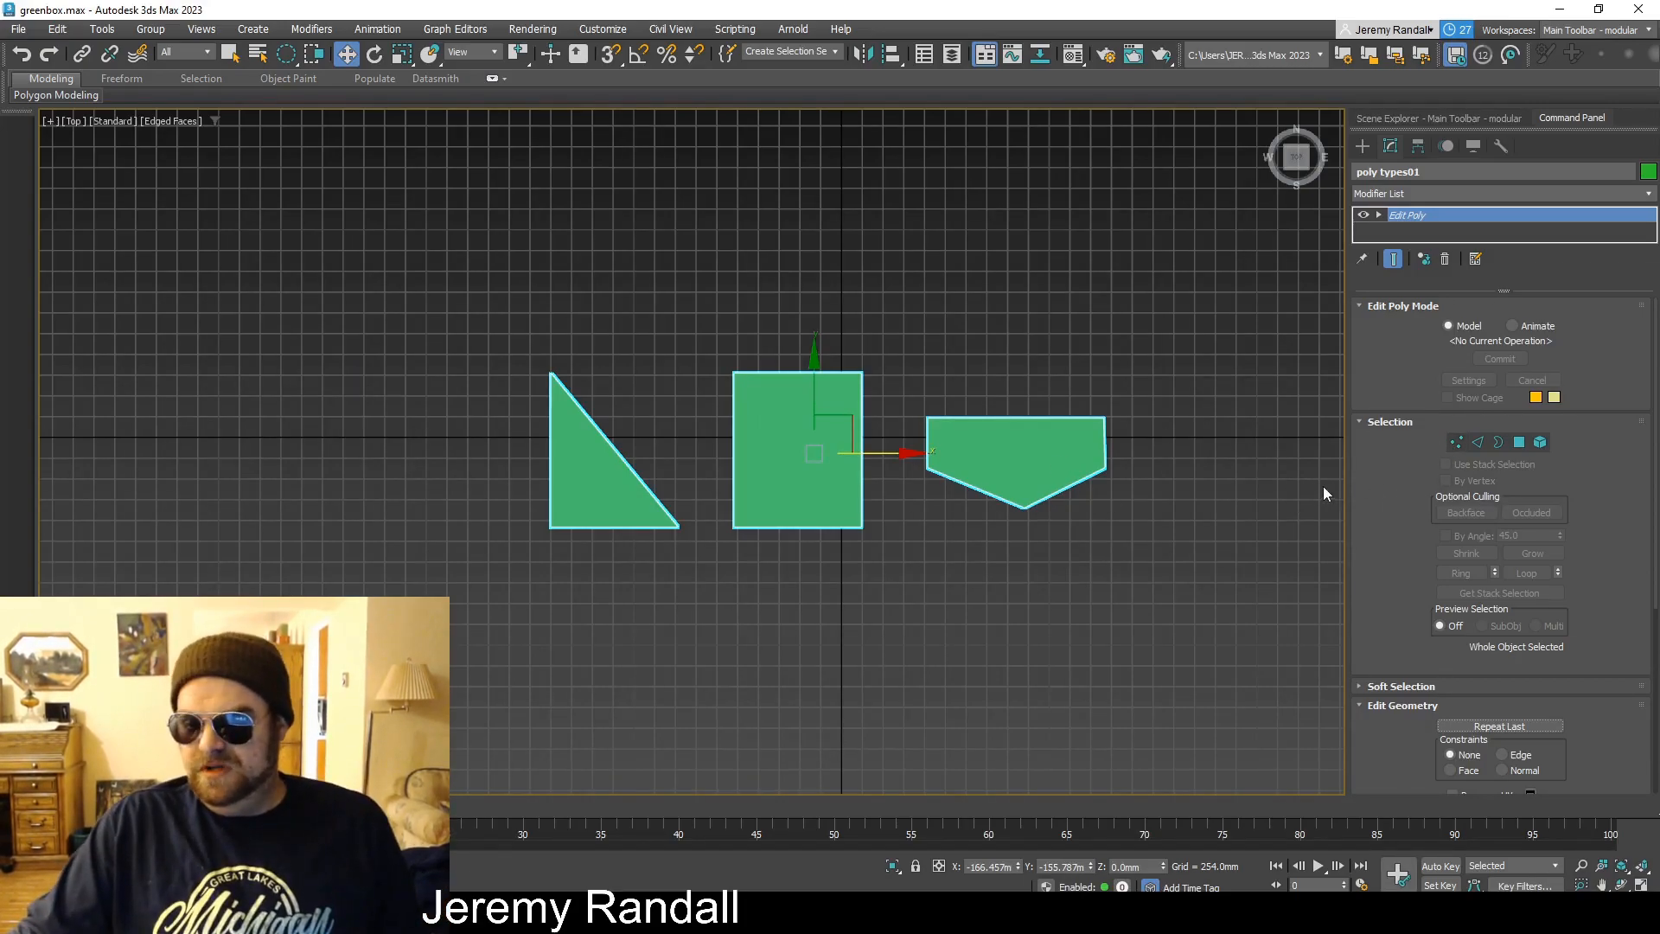
{"action": "left_click", "coordinate": [1519, 442]}
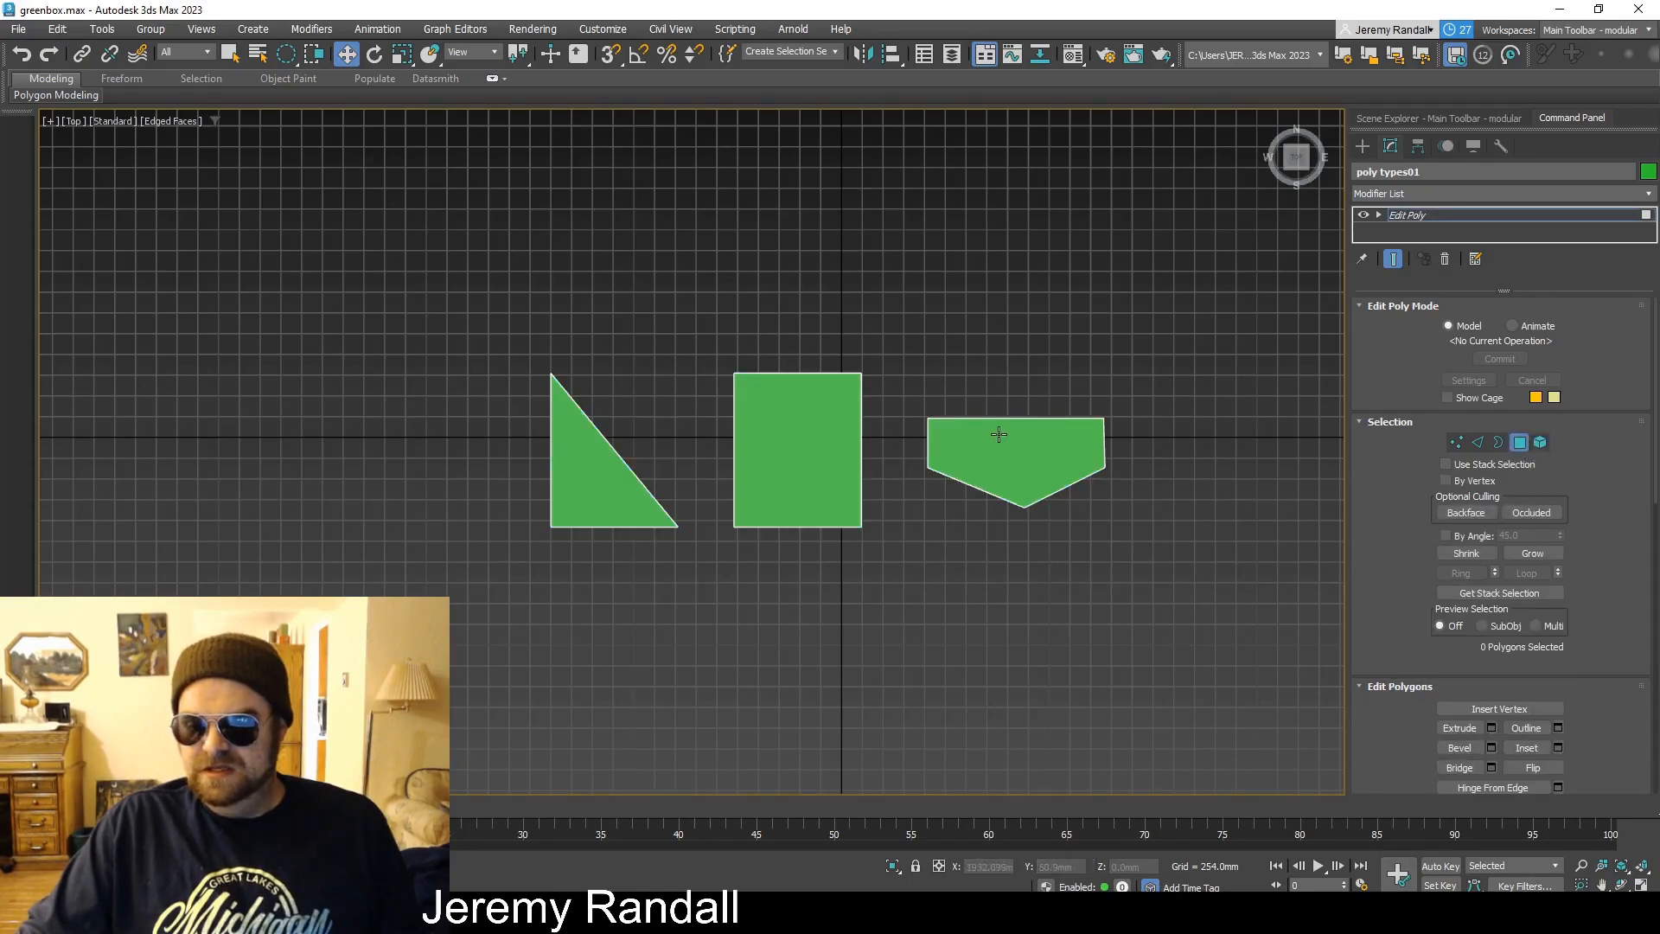
{"action": "left_click", "coordinate": [999, 433]}
{"action": "left_click", "coordinate": [1083, 669]}
{"action": "scroll", "coordinate": [1096, 482], "scroll_direction": "up", "scroll_amount": 5}
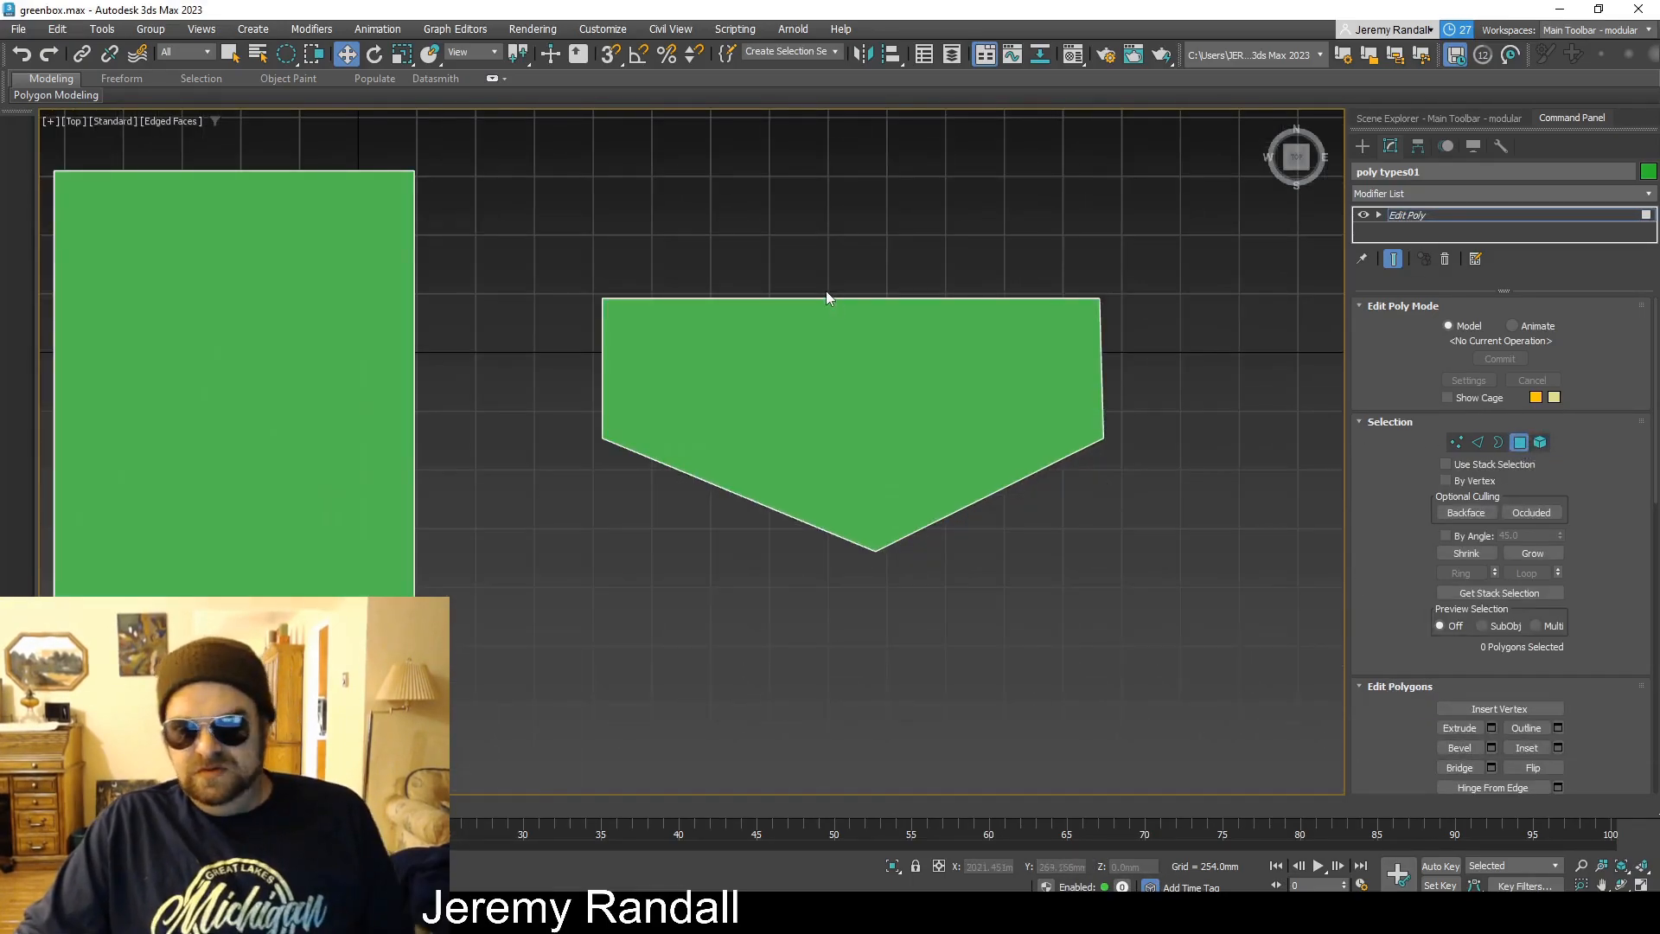
{"action": "left_click", "coordinate": [845, 476]}
{"action": "scroll", "coordinate": [847, 478], "scroll_direction": "down", "scroll_amount": 2}
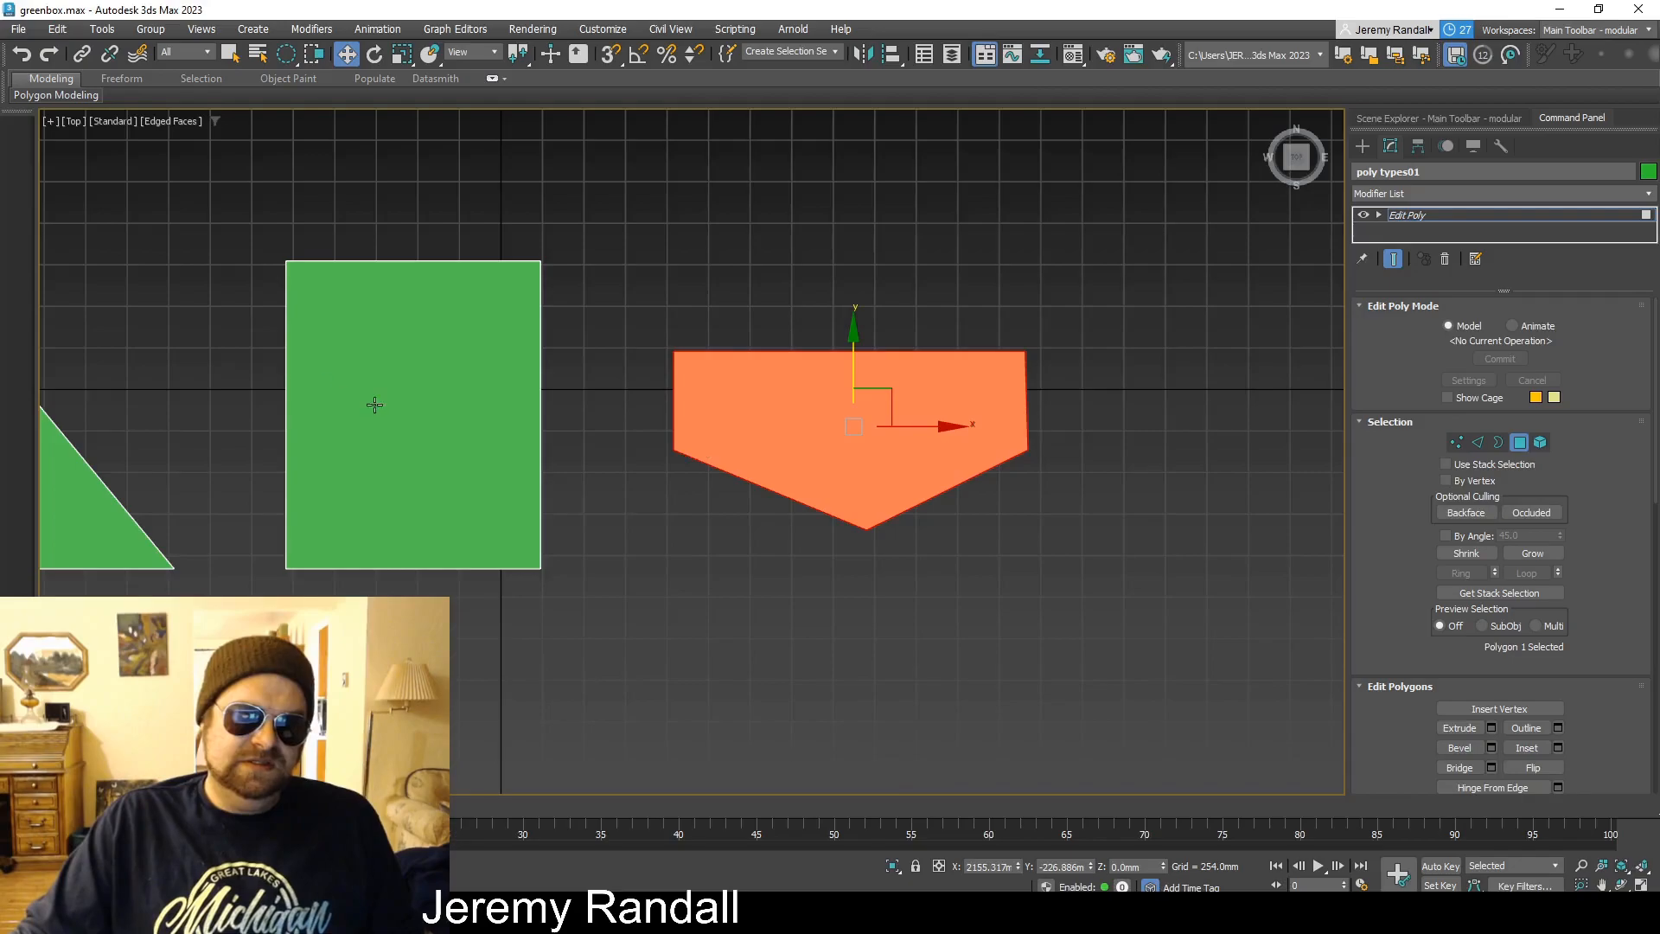
{"action": "left_click", "coordinate": [424, 456]}
{"action": "left_click", "coordinate": [854, 449]}
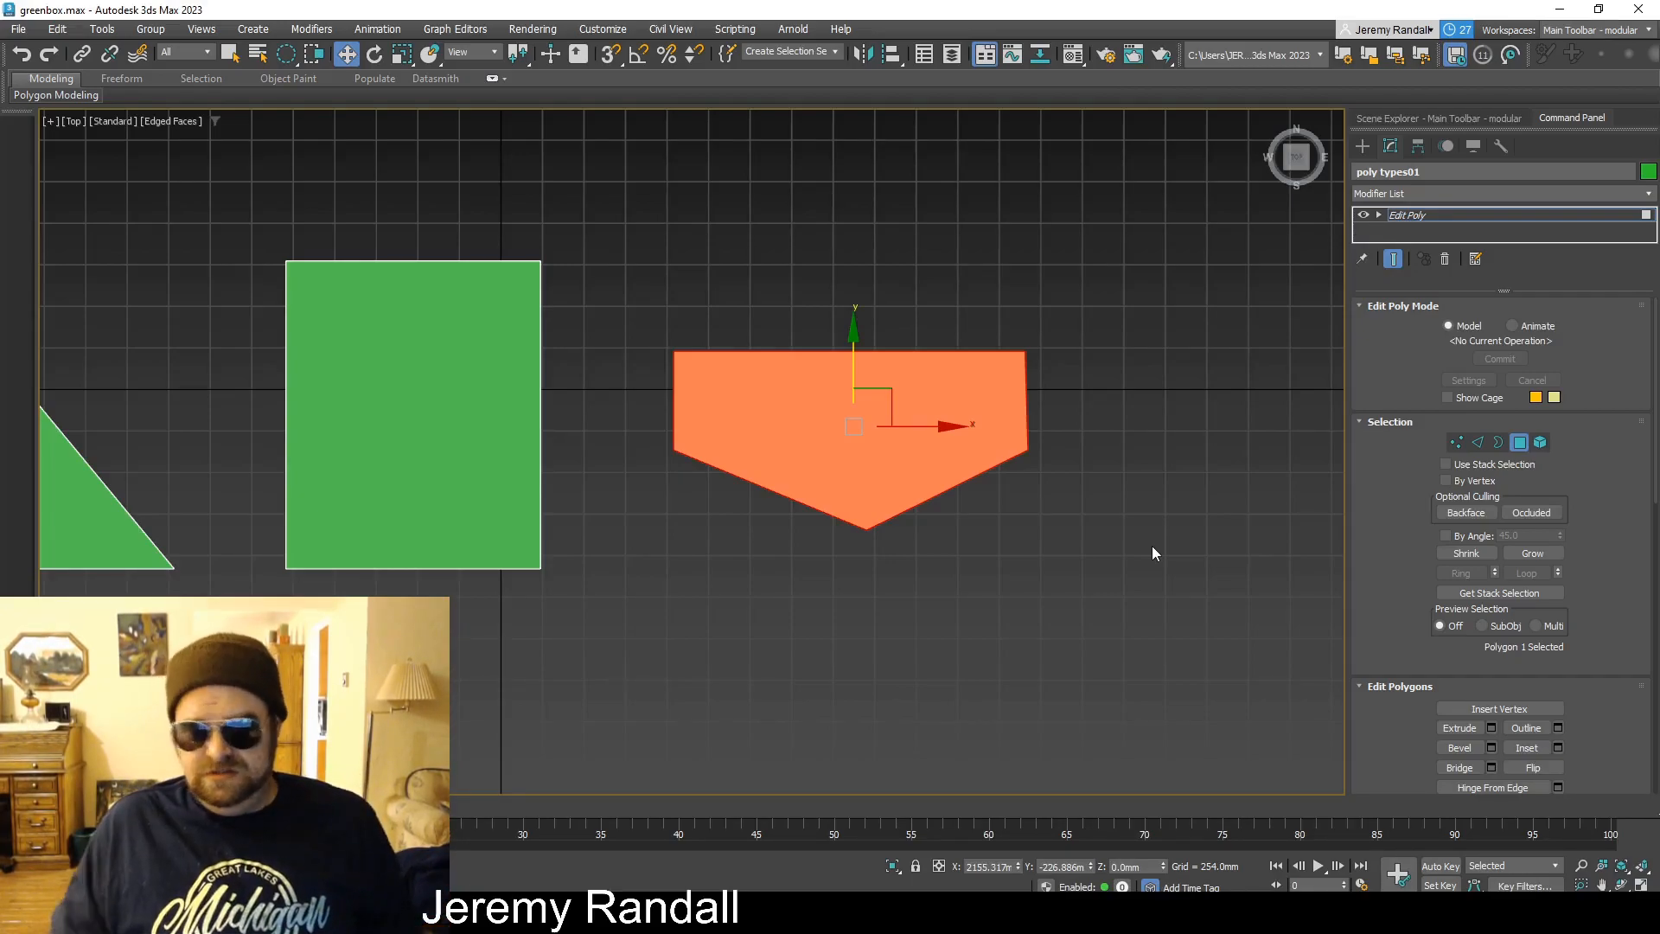
Return to whole-object level and deselect the poly types01 group.
{"action": "left_click", "coordinate": [1519, 443]}
{"action": "left_click", "coordinate": [1335, 228]}
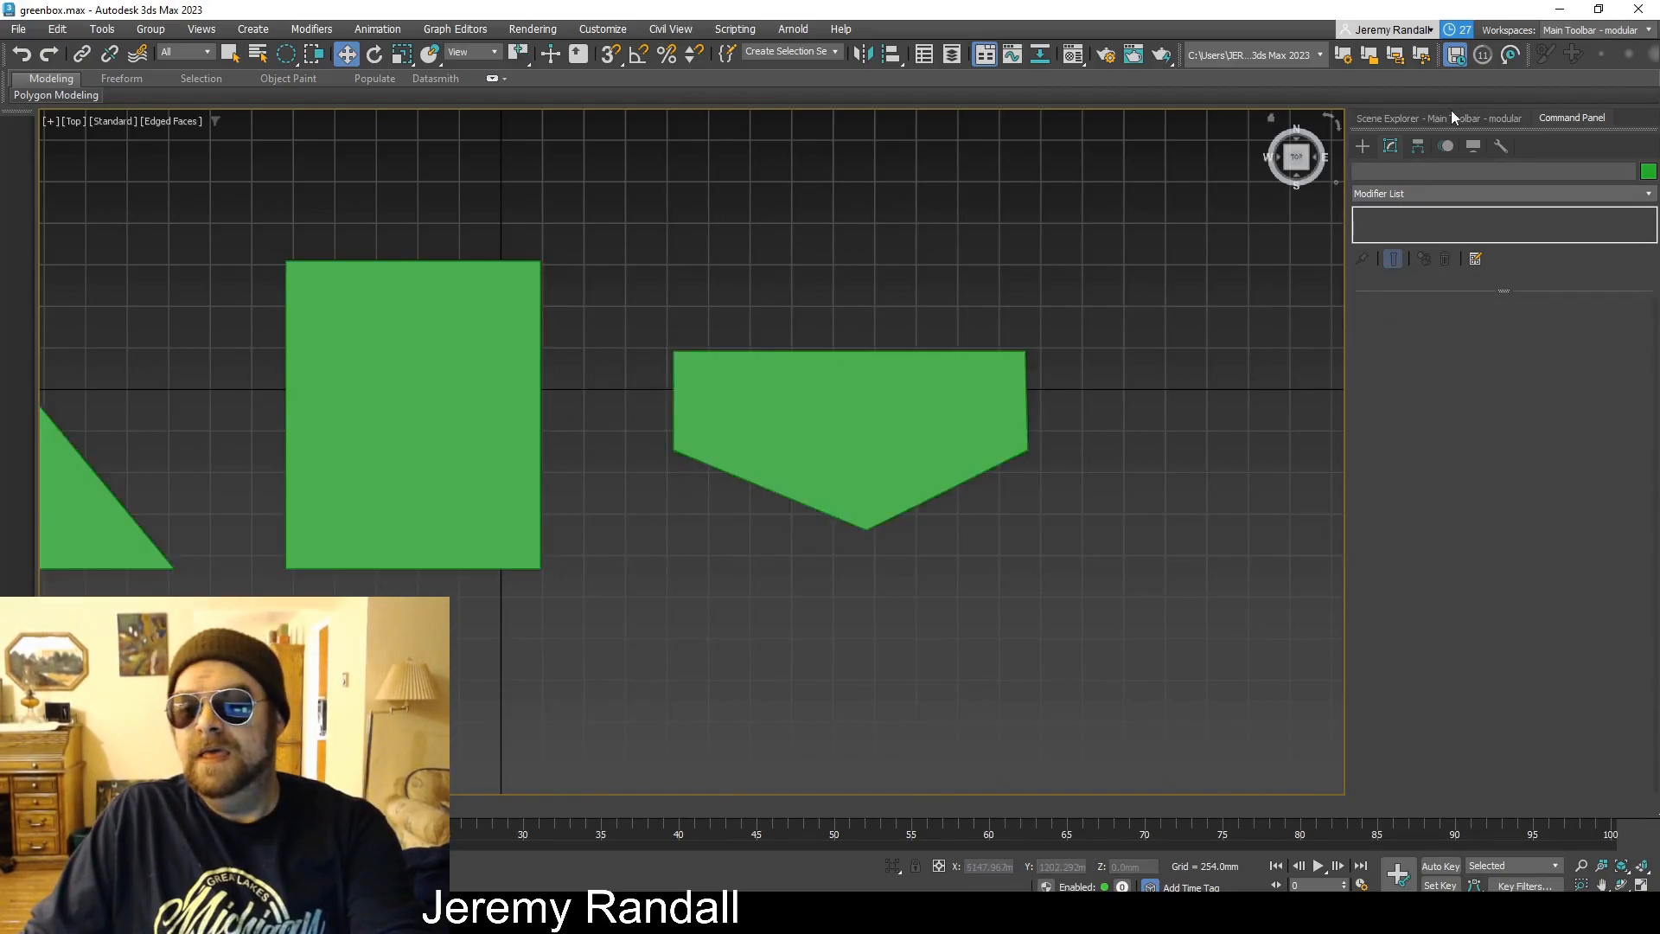
{"action": "middle_click_drag", "start_coordinate": [760, 538], "coordinate": [1007, 577]}
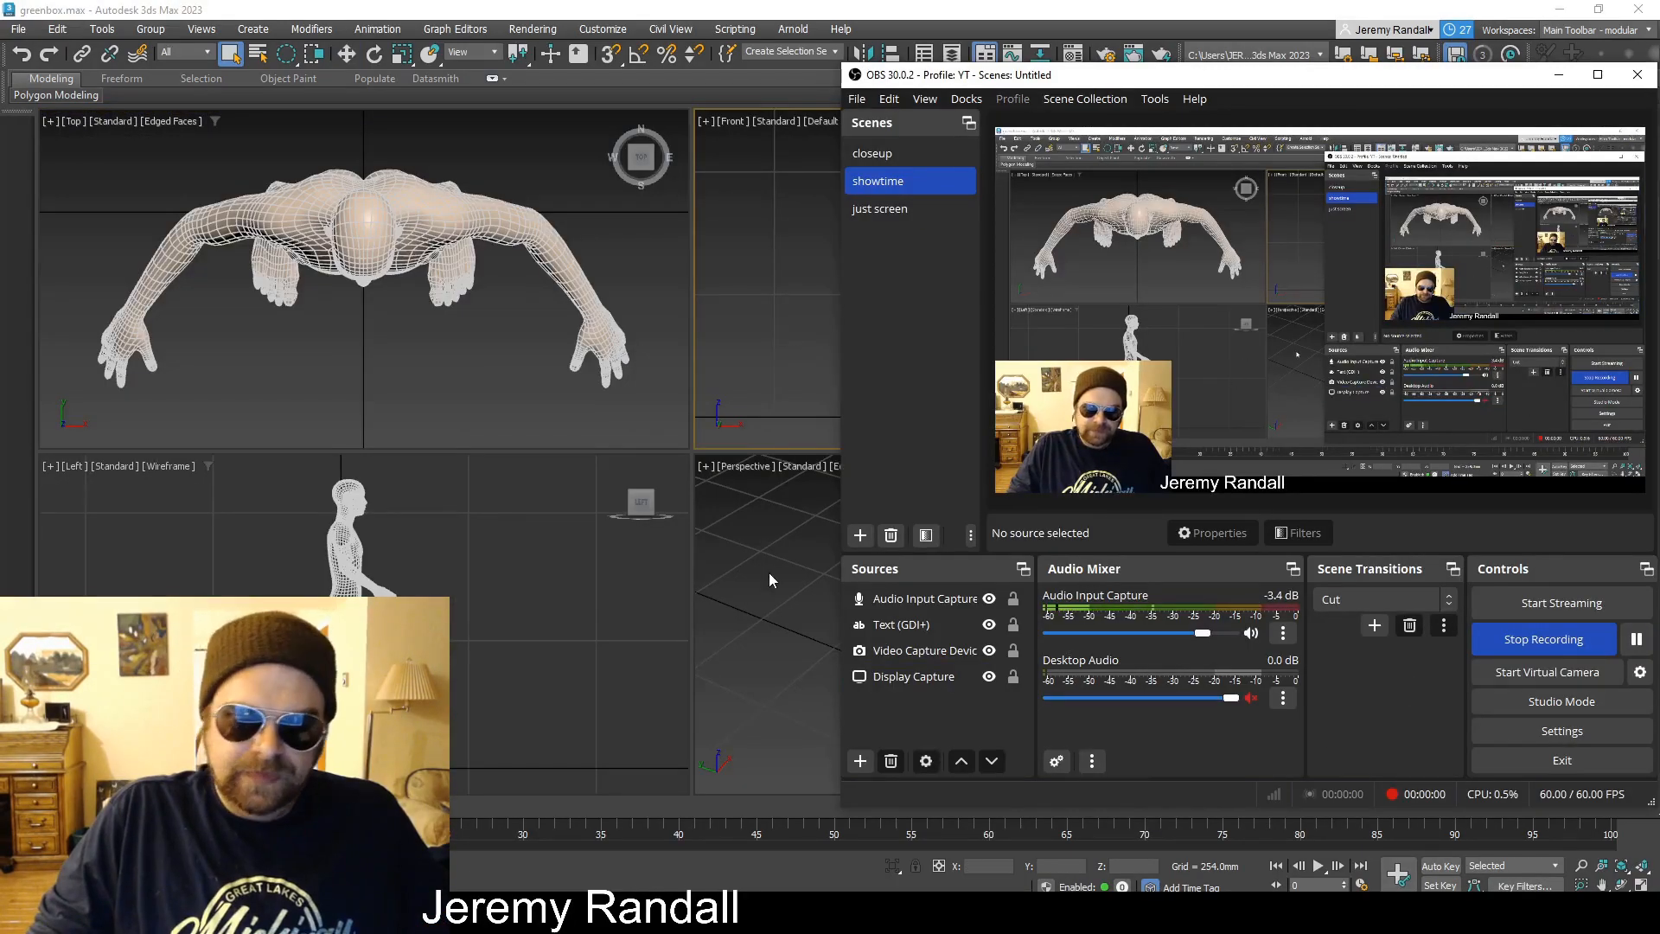
Switch from OBS back to 3ds Max, select the DudeManBro01 figure to check its modifier stack, and deselect it.
{"action": "left_click", "coordinate": [770, 573]}
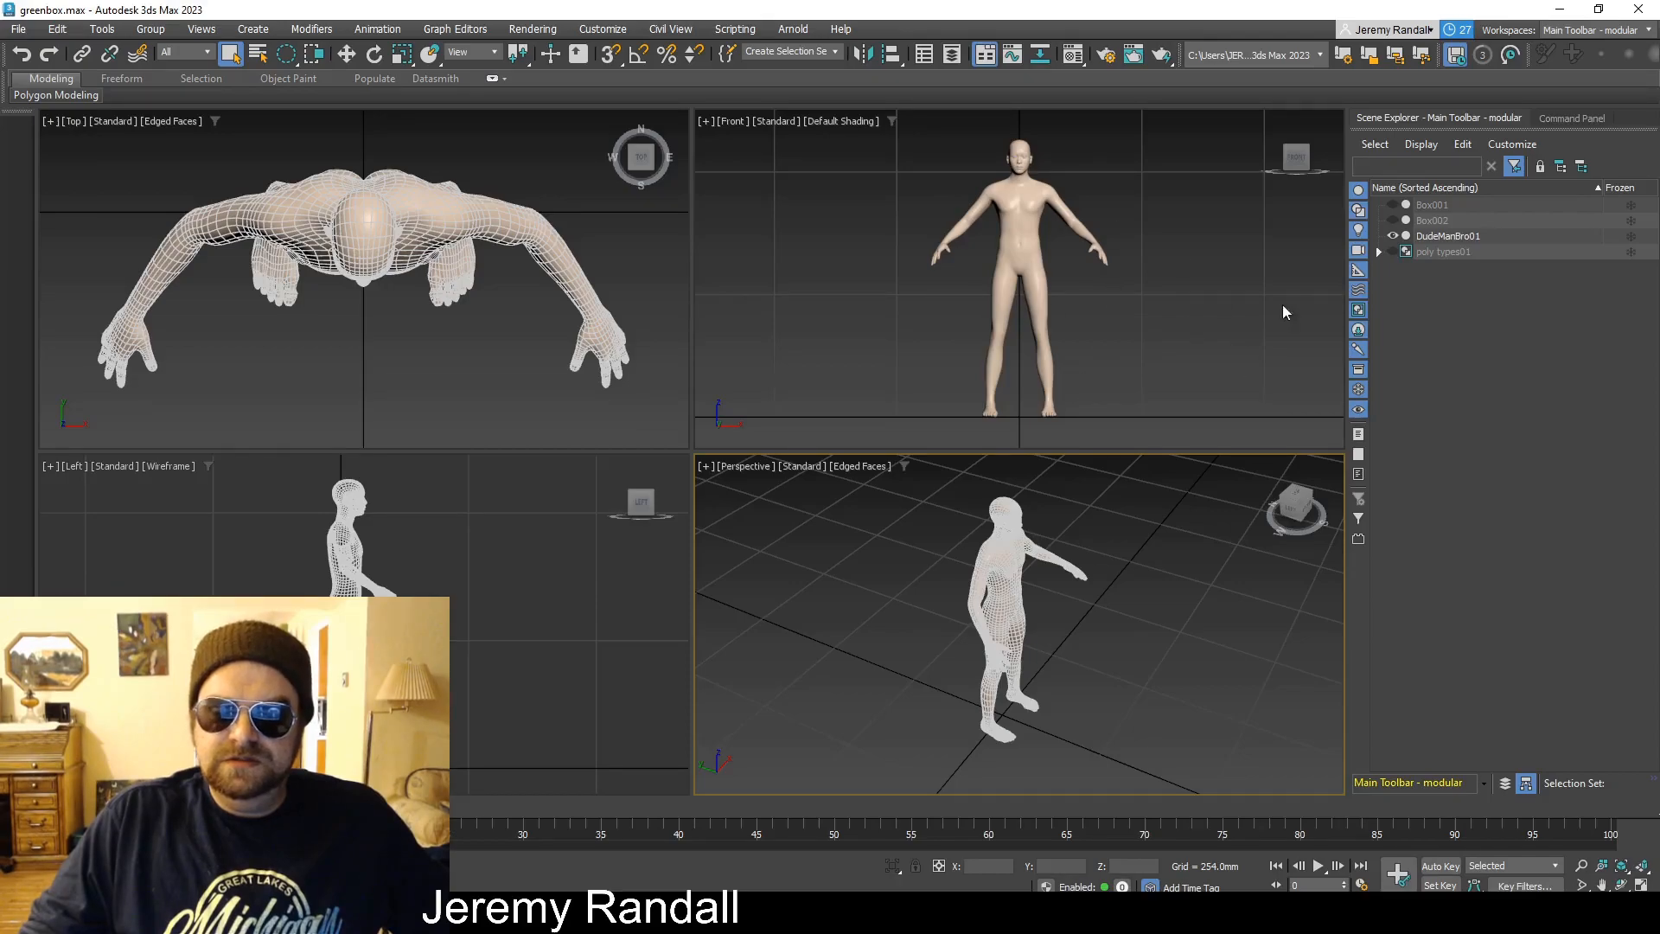
{"action": "left_click", "coordinate": [1571, 118]}
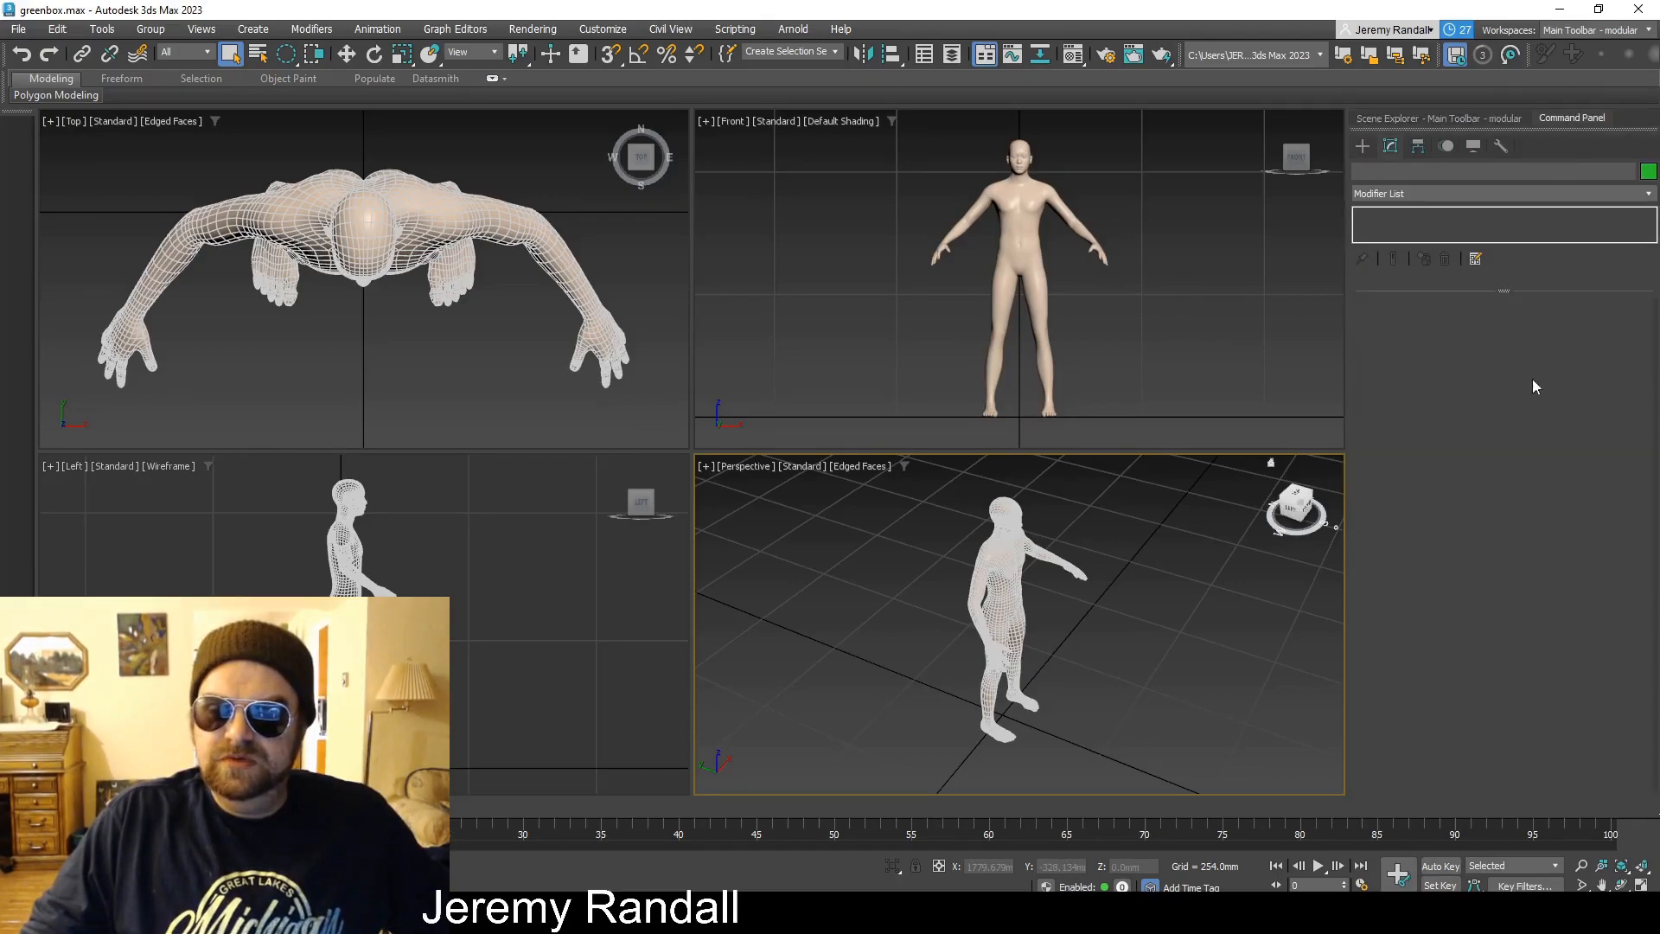
{"action": "left_click", "coordinate": [1058, 221]}
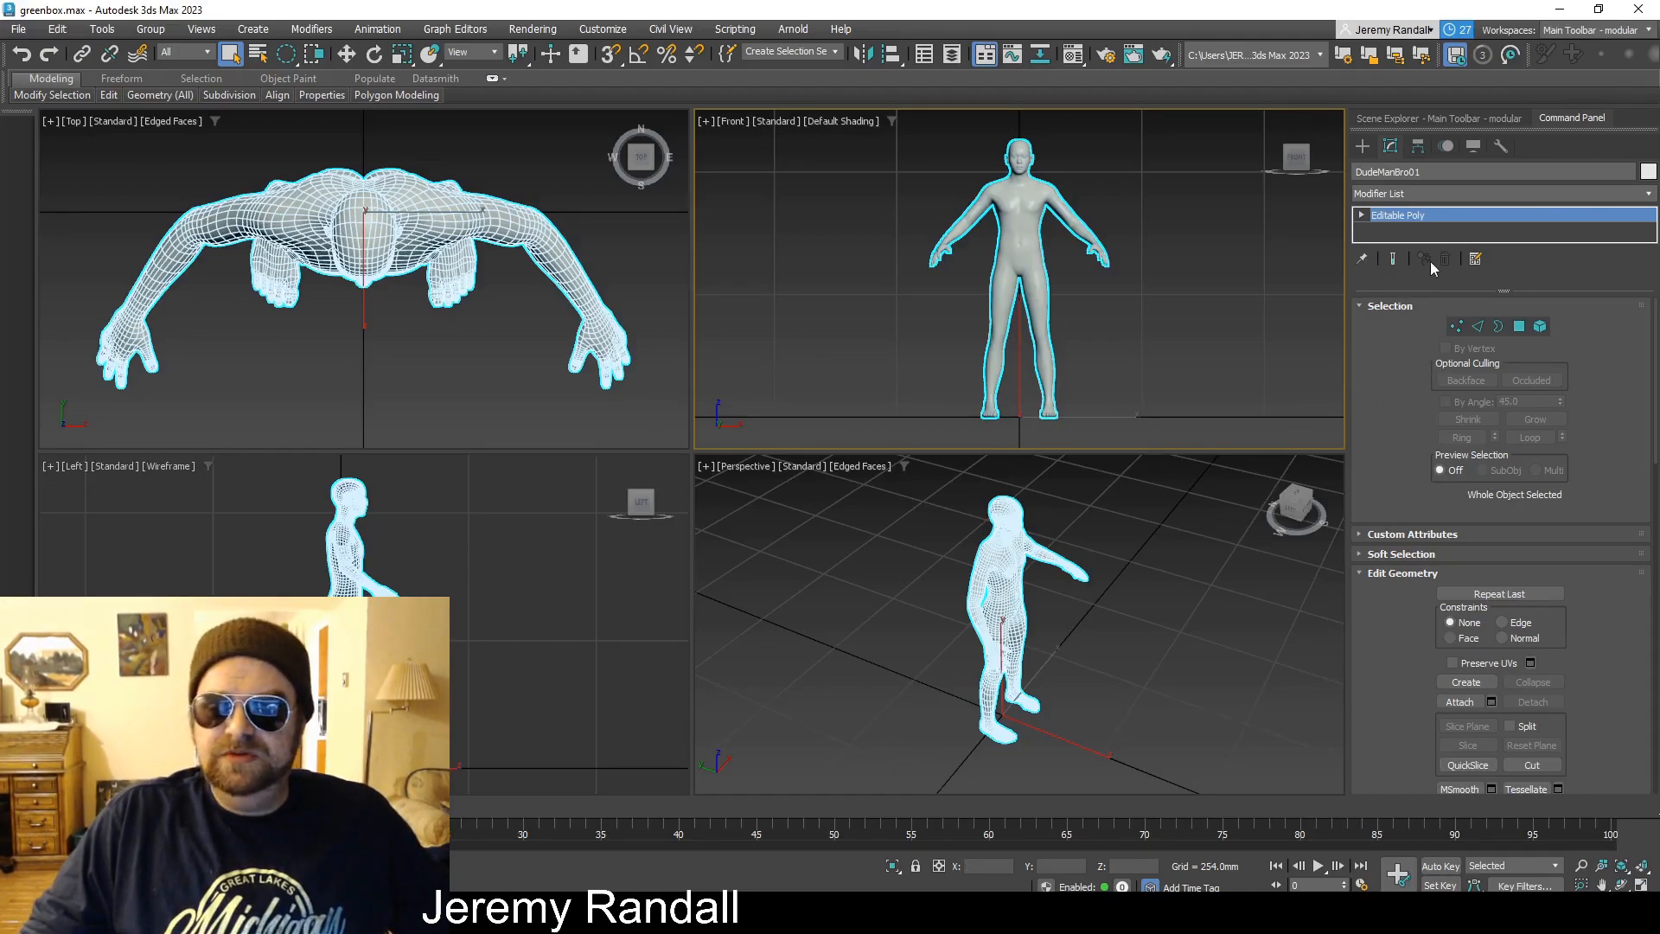
{"action": "left_click", "coordinate": [1238, 328]}
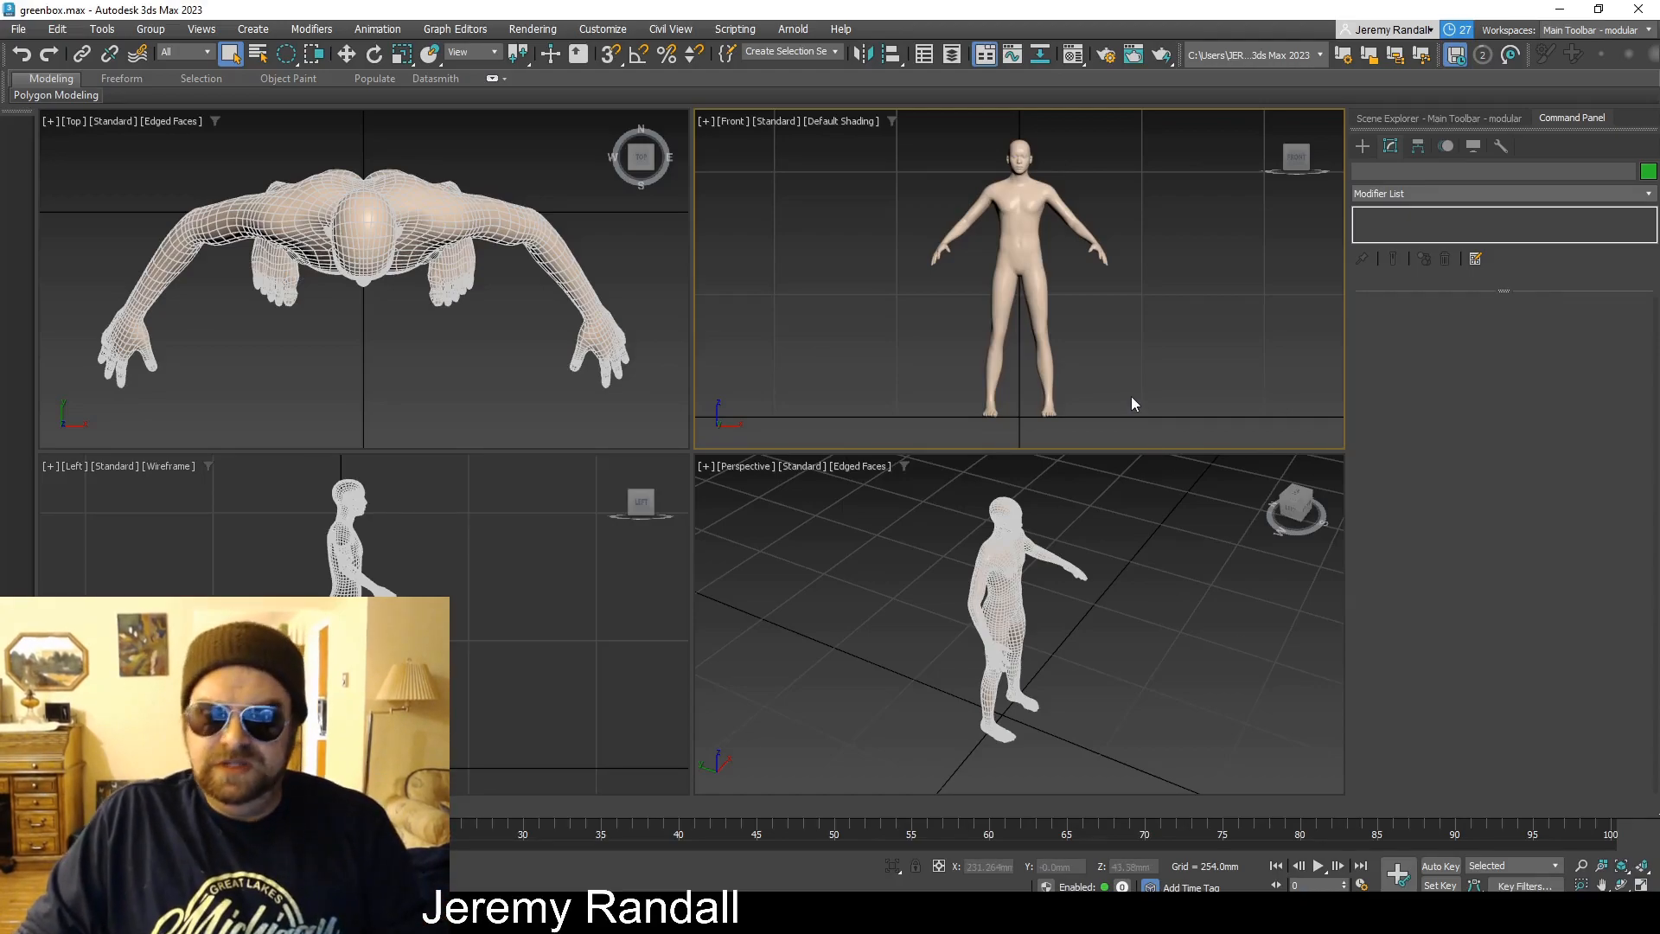
Select the DudeManBro01 figure and add an Unwrap UVW modifier above its Editable Poly.
{"action": "left_click", "coordinate": [1015, 225]}
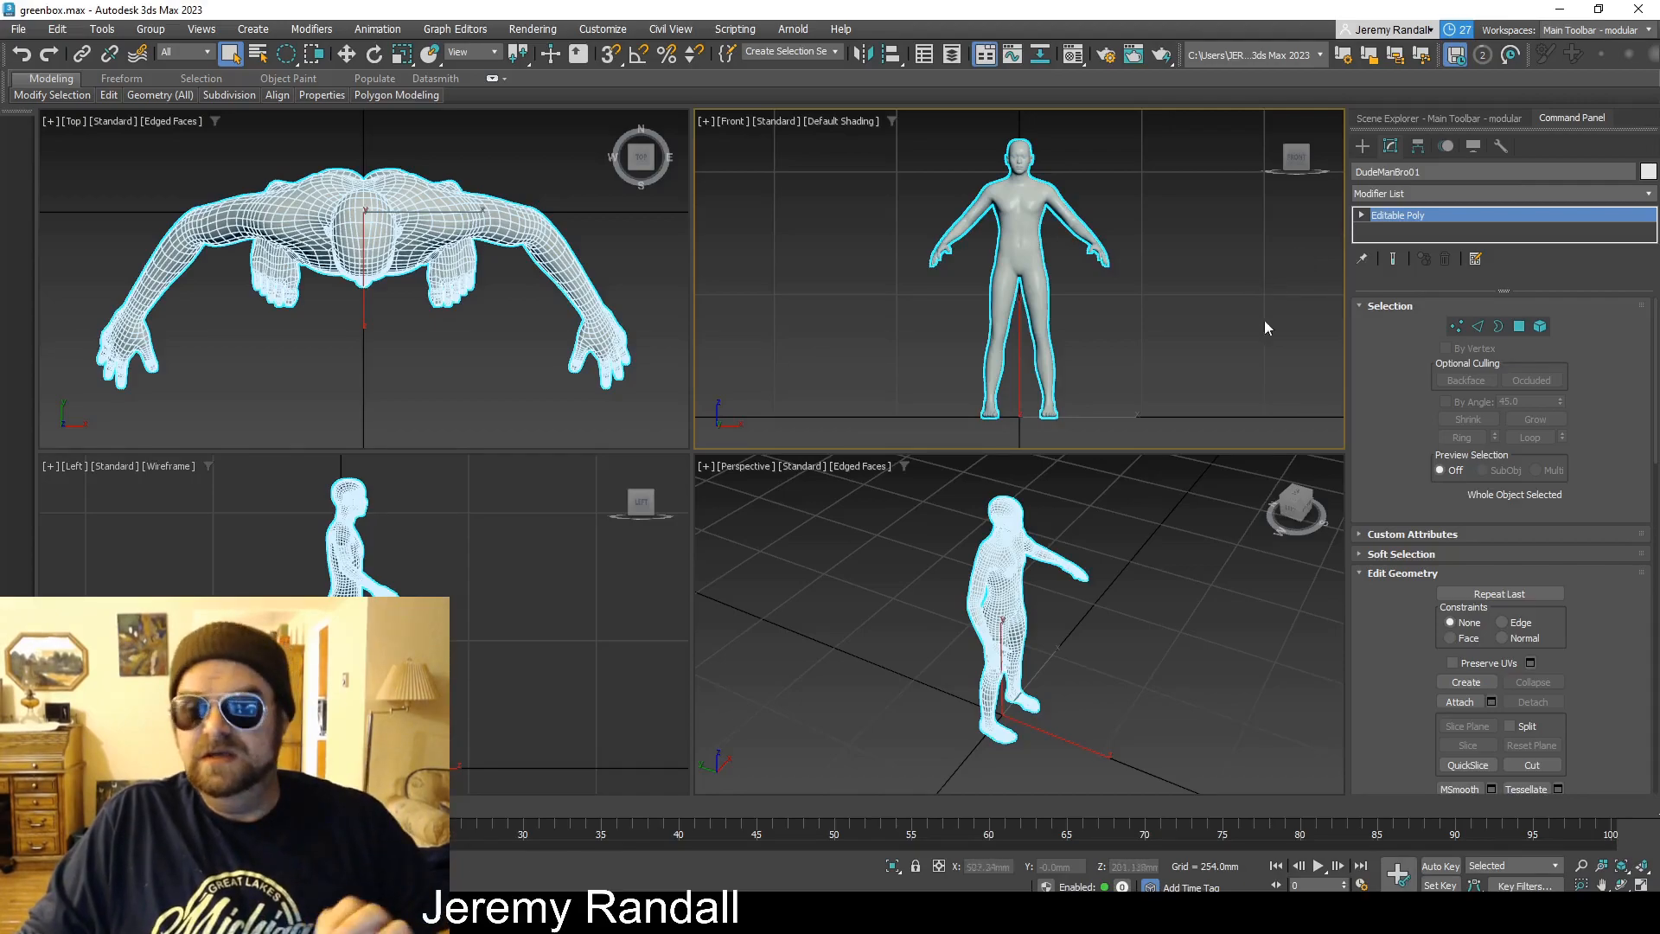
{"action": "left_click", "coordinate": [1486, 194]}
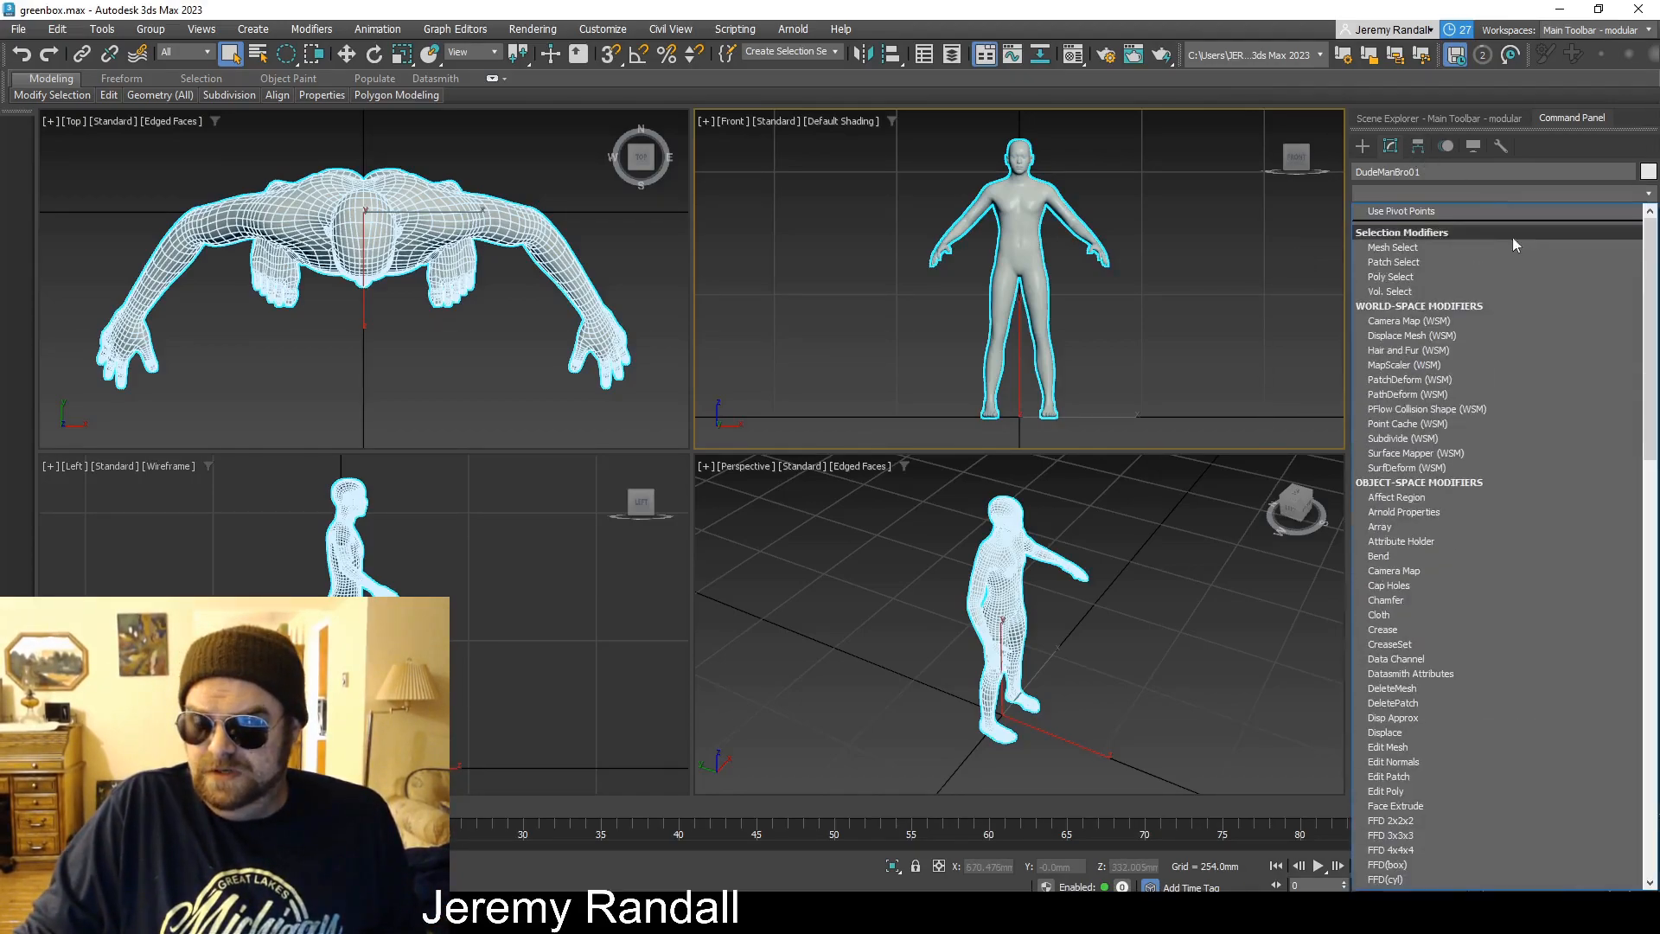
{"action": "scroll", "coordinate": [1490, 595], "scroll_direction": "down", "scroll_amount": 2}
{"action": "scroll", "coordinate": [1485, 612], "scroll_direction": "down", "scroll_amount": 11}
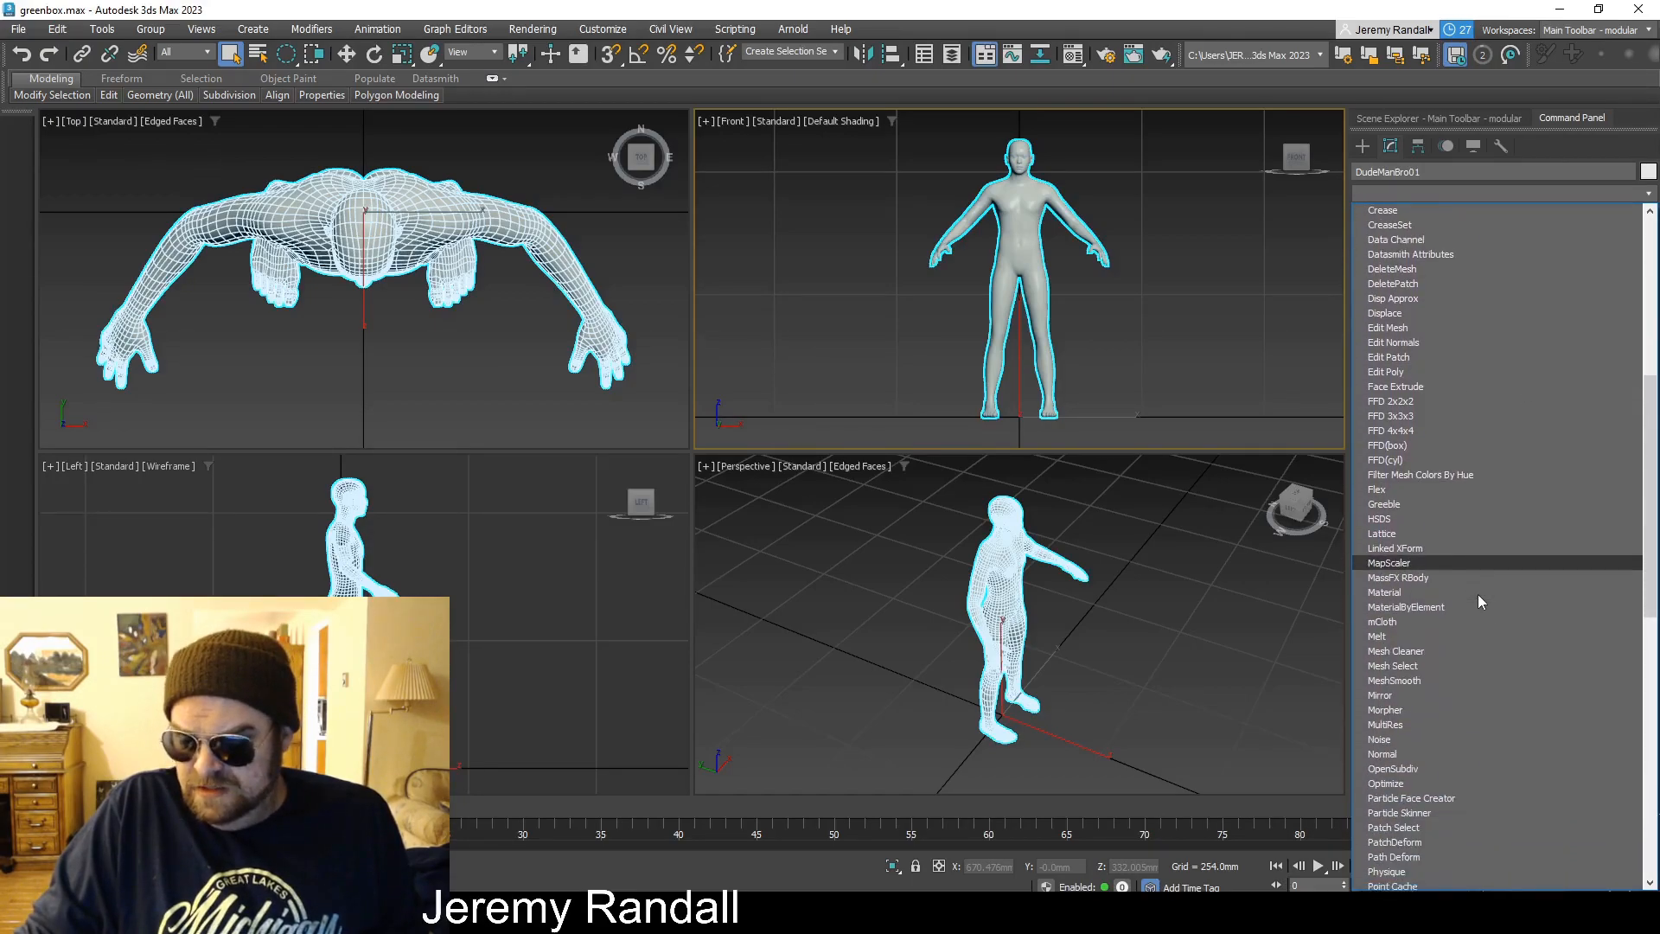
{"action": "scroll", "coordinate": [1477, 594], "scroll_direction": "down", "scroll_amount": 11}
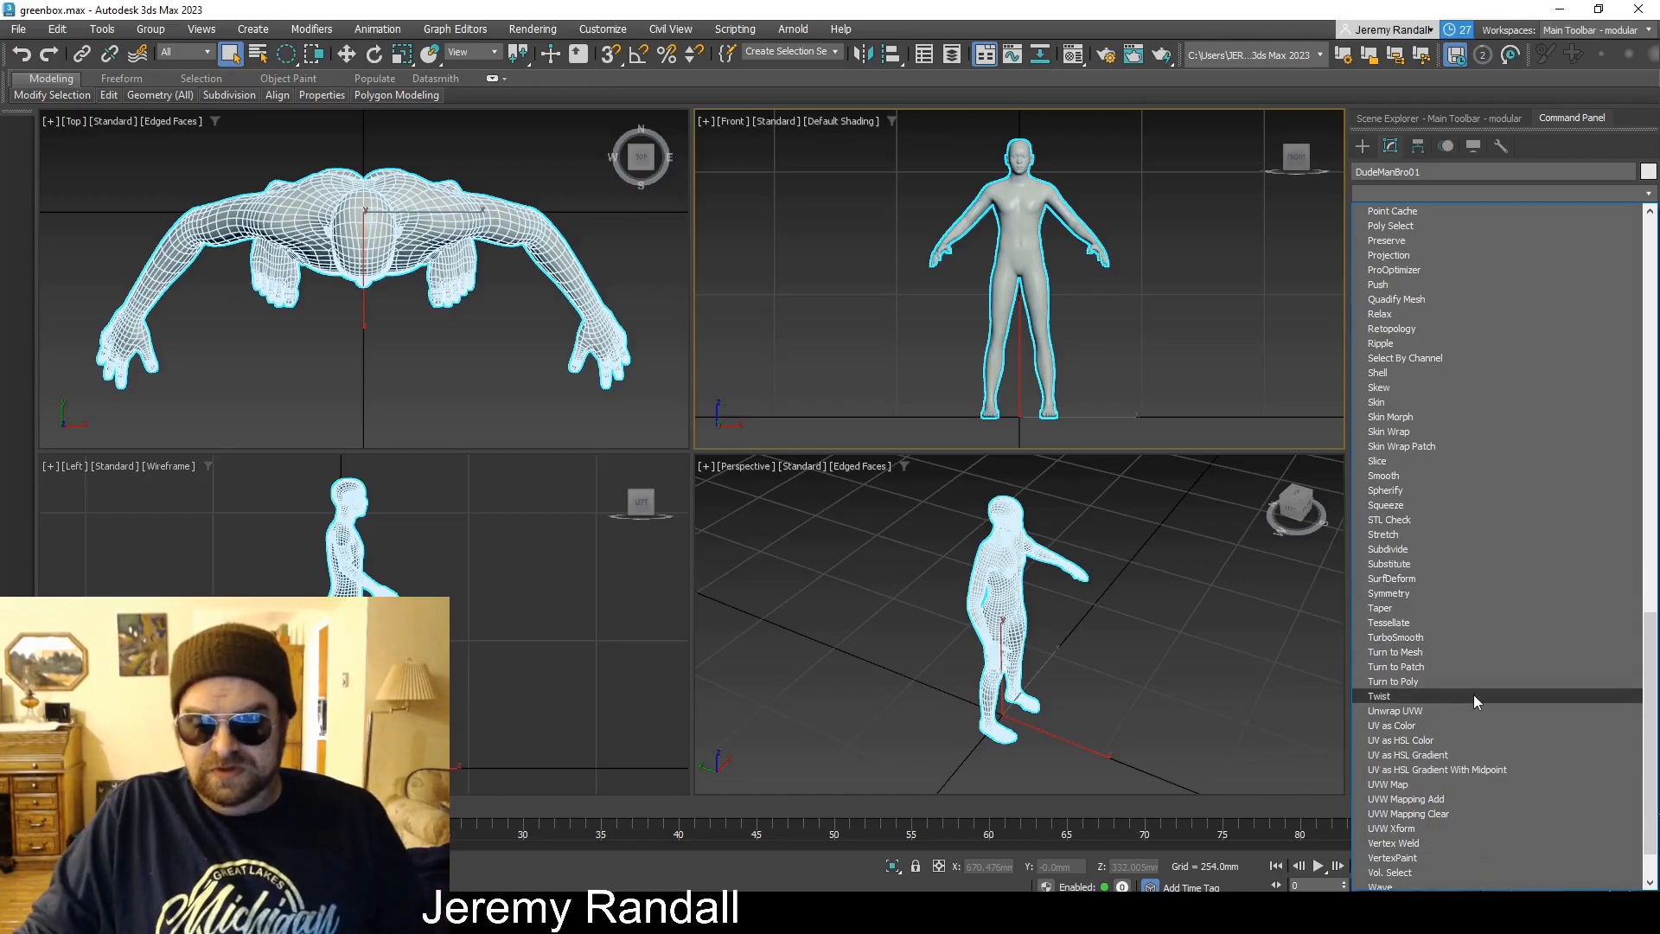
{"action": "left_click", "coordinate": [1479, 710]}
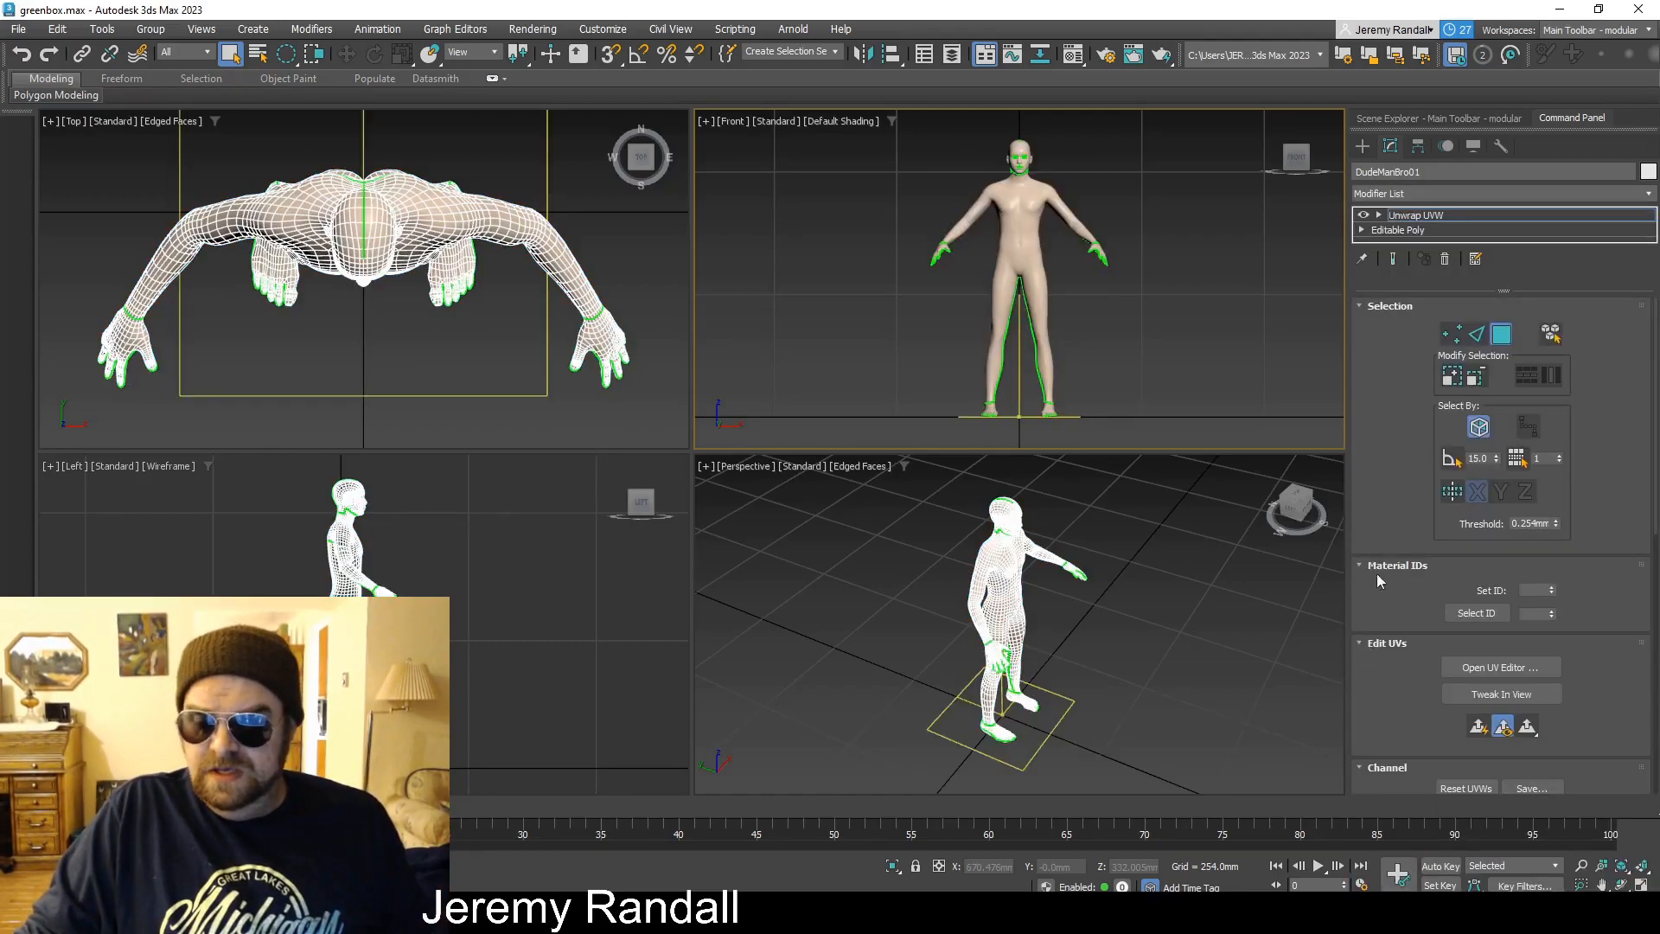
Open the UV Editor, place its window beside the figure, and select a polygon just below the neckline of the body shell.
{"action": "left_click", "coordinate": [1504, 668]}
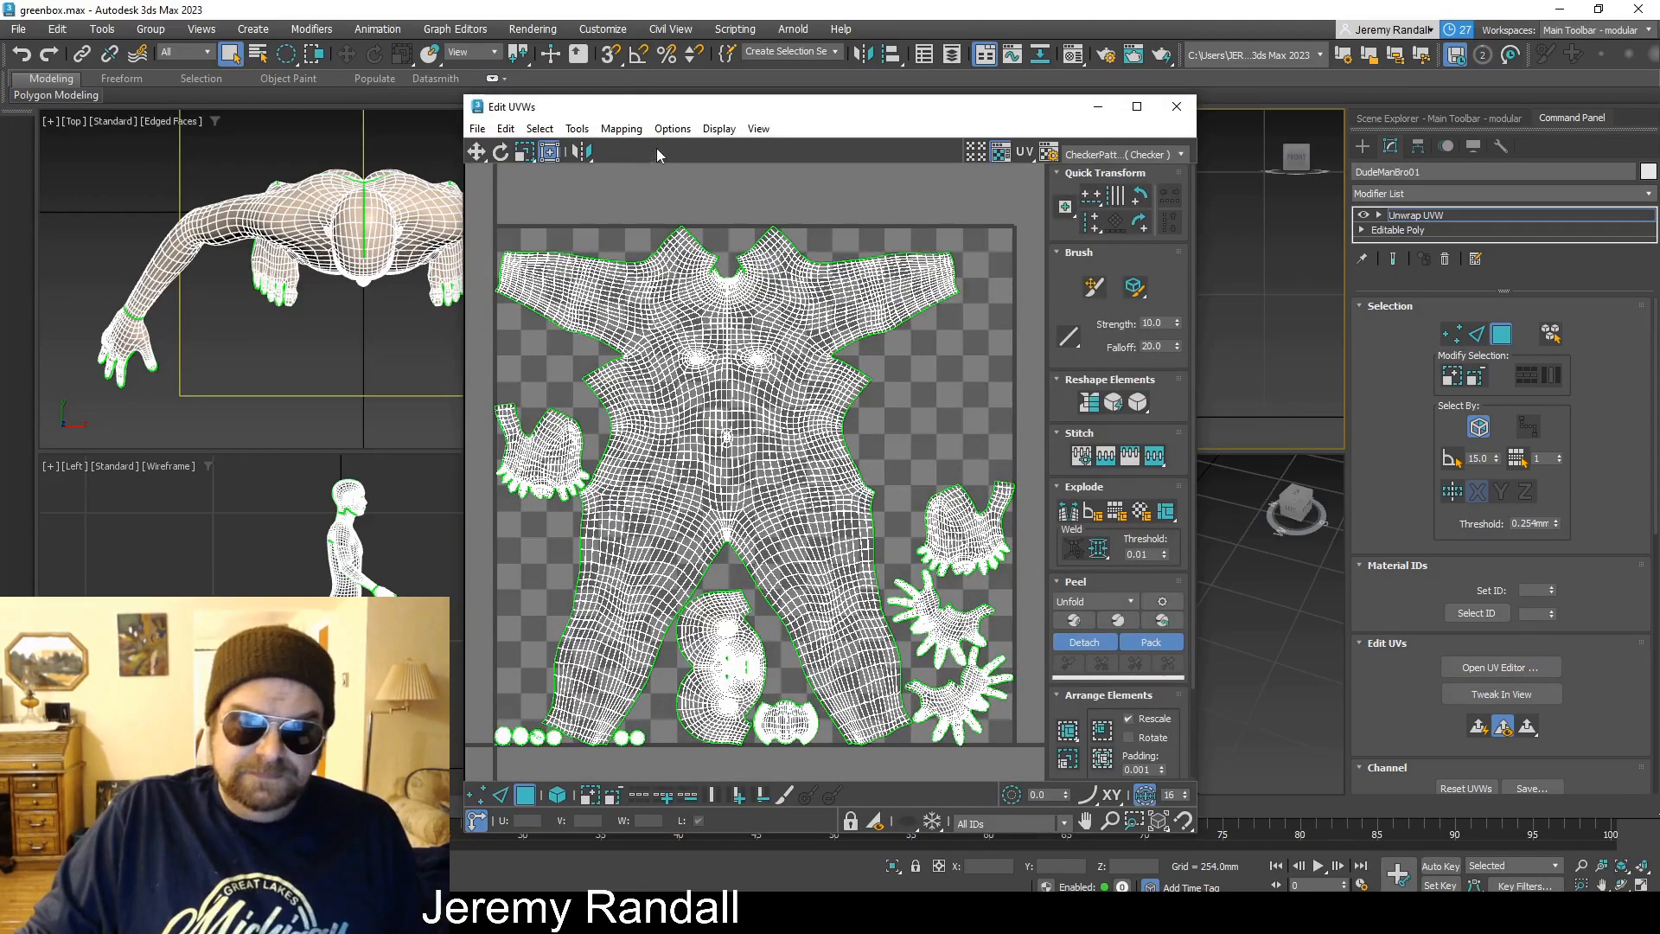
{"action": "left_click_drag", "start_coordinate": [664, 115], "coordinate": [555, 85]}
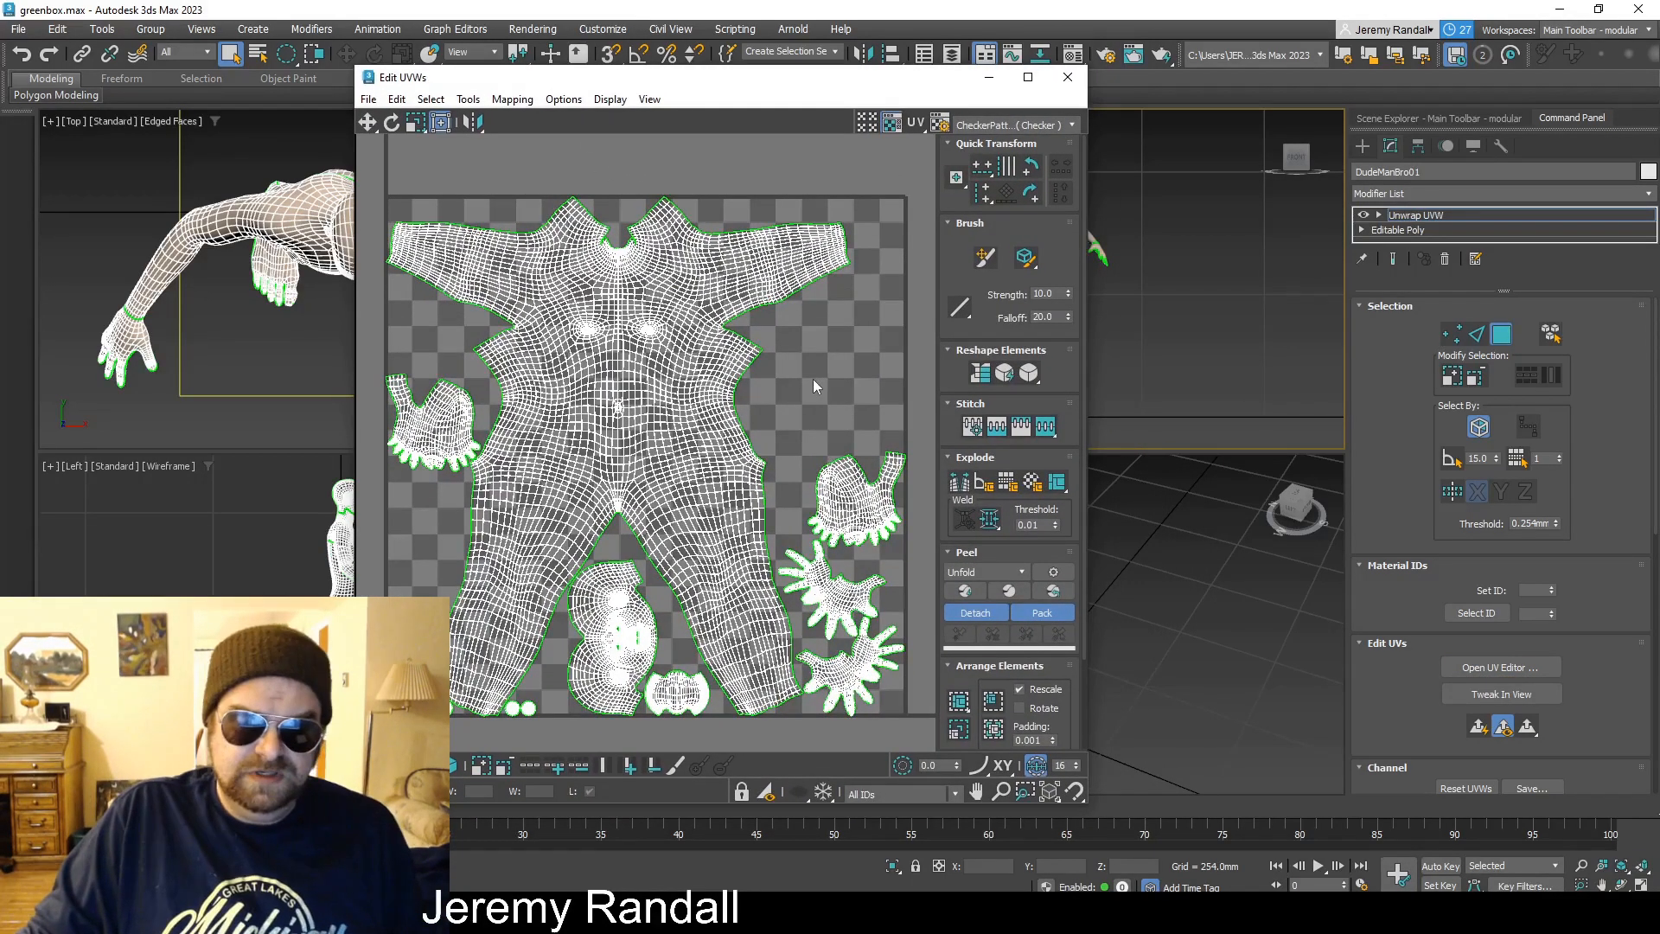
{"action": "left_click_drag", "start_coordinate": [691, 80], "coordinate": [1484, 109]}
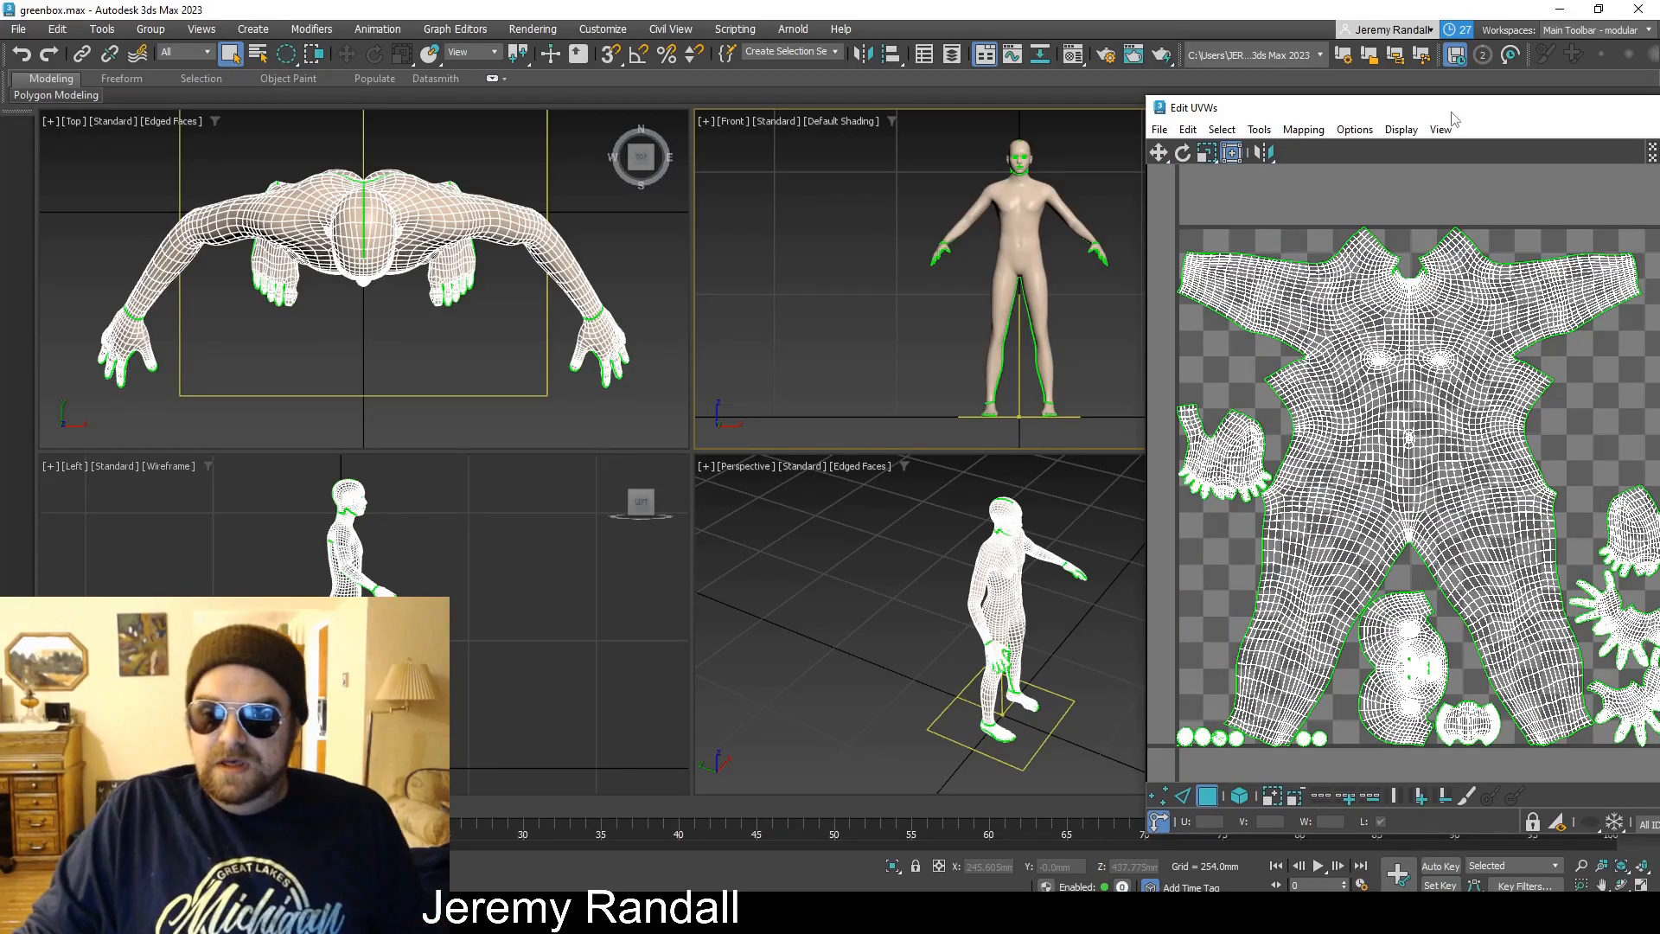
{"action": "left_click_drag", "start_coordinate": [1454, 118], "coordinate": [1414, 101]}
{"action": "left_click", "coordinate": [1384, 278]}
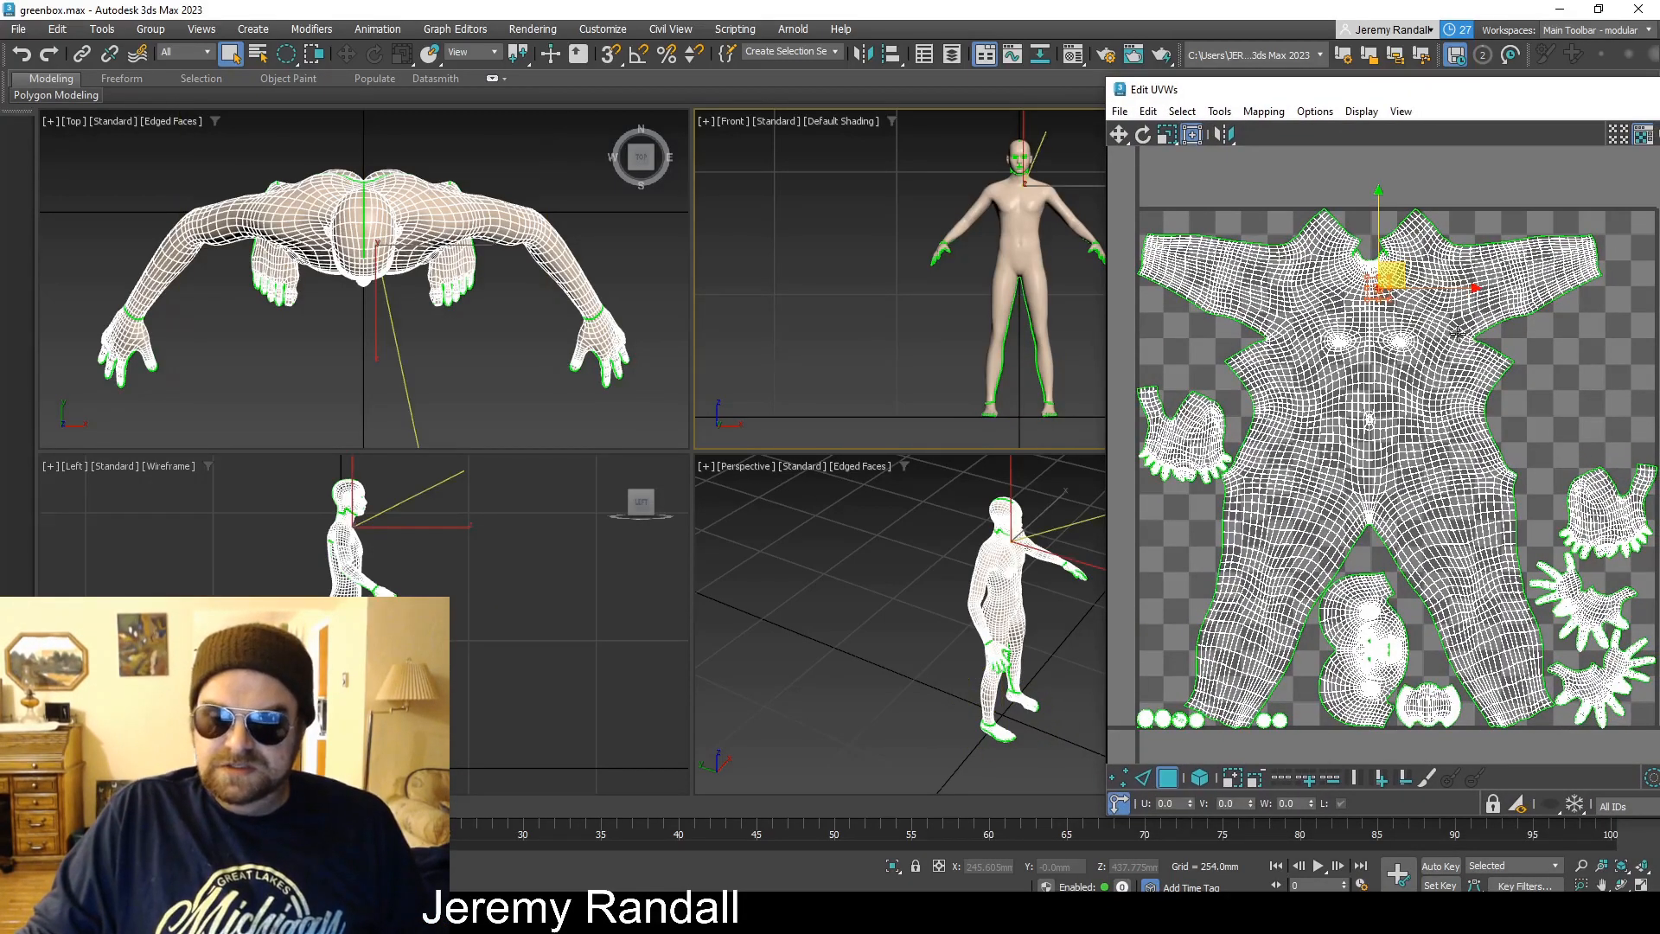
Select polygons on the body shell's sleeve and chest in turn, exit polygon level, and reposition the UV Editor window.
{"action": "left_click", "coordinate": [1541, 287]}
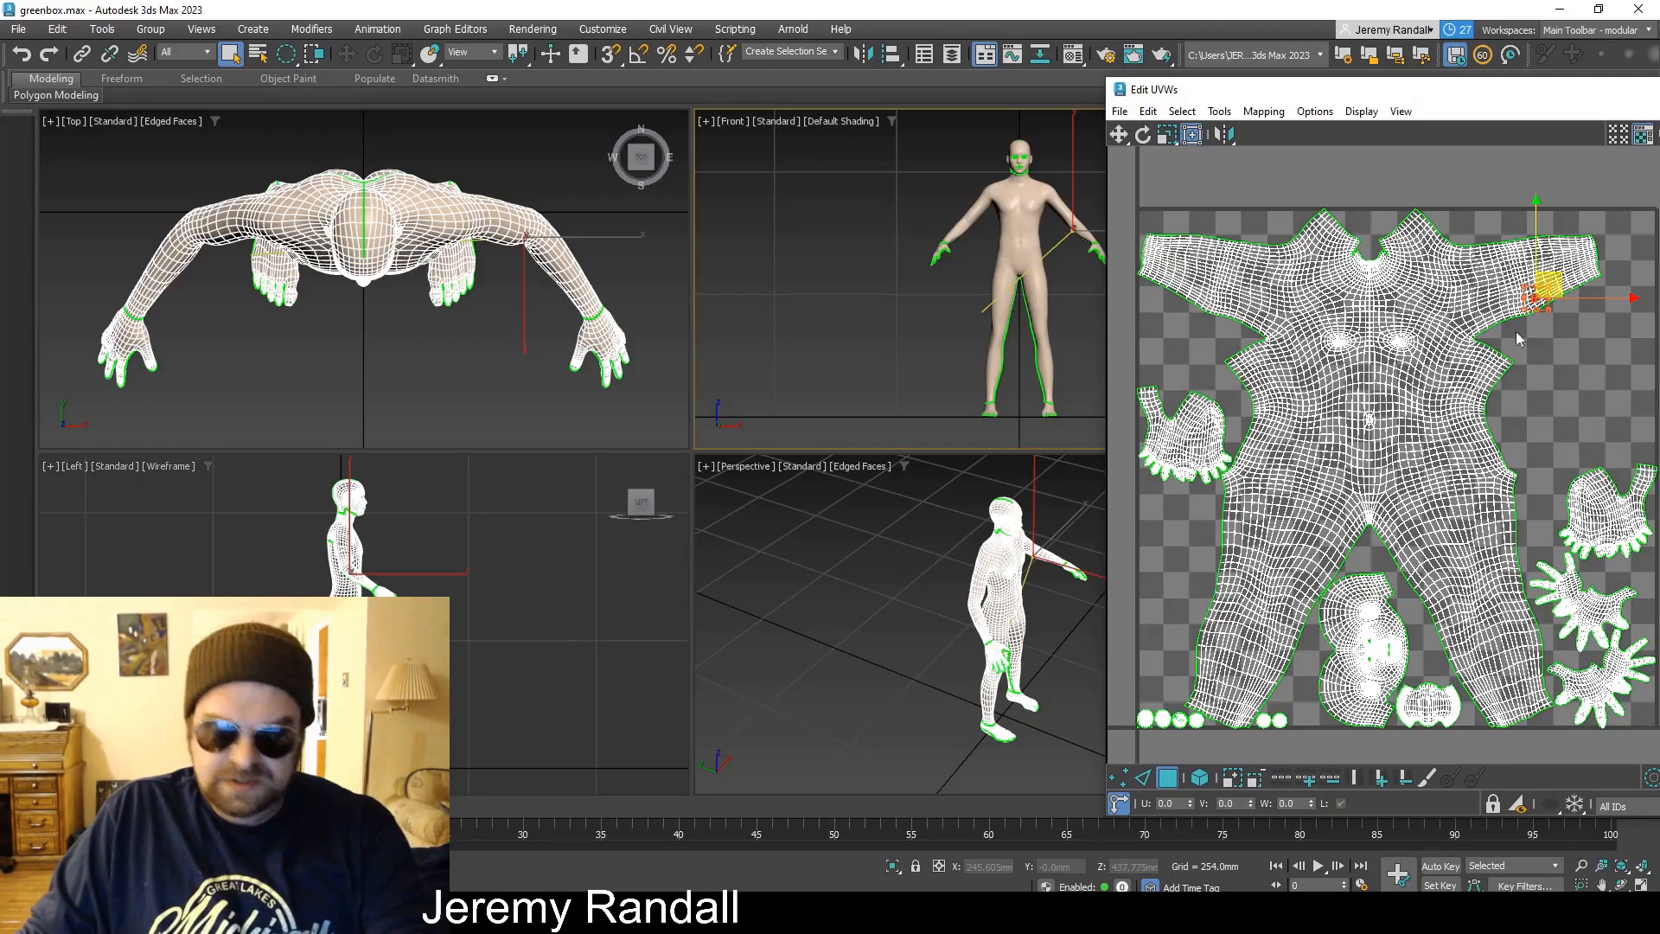
{"action": "left_click", "coordinate": [1447, 266]}
{"action": "key", "text": "3"}
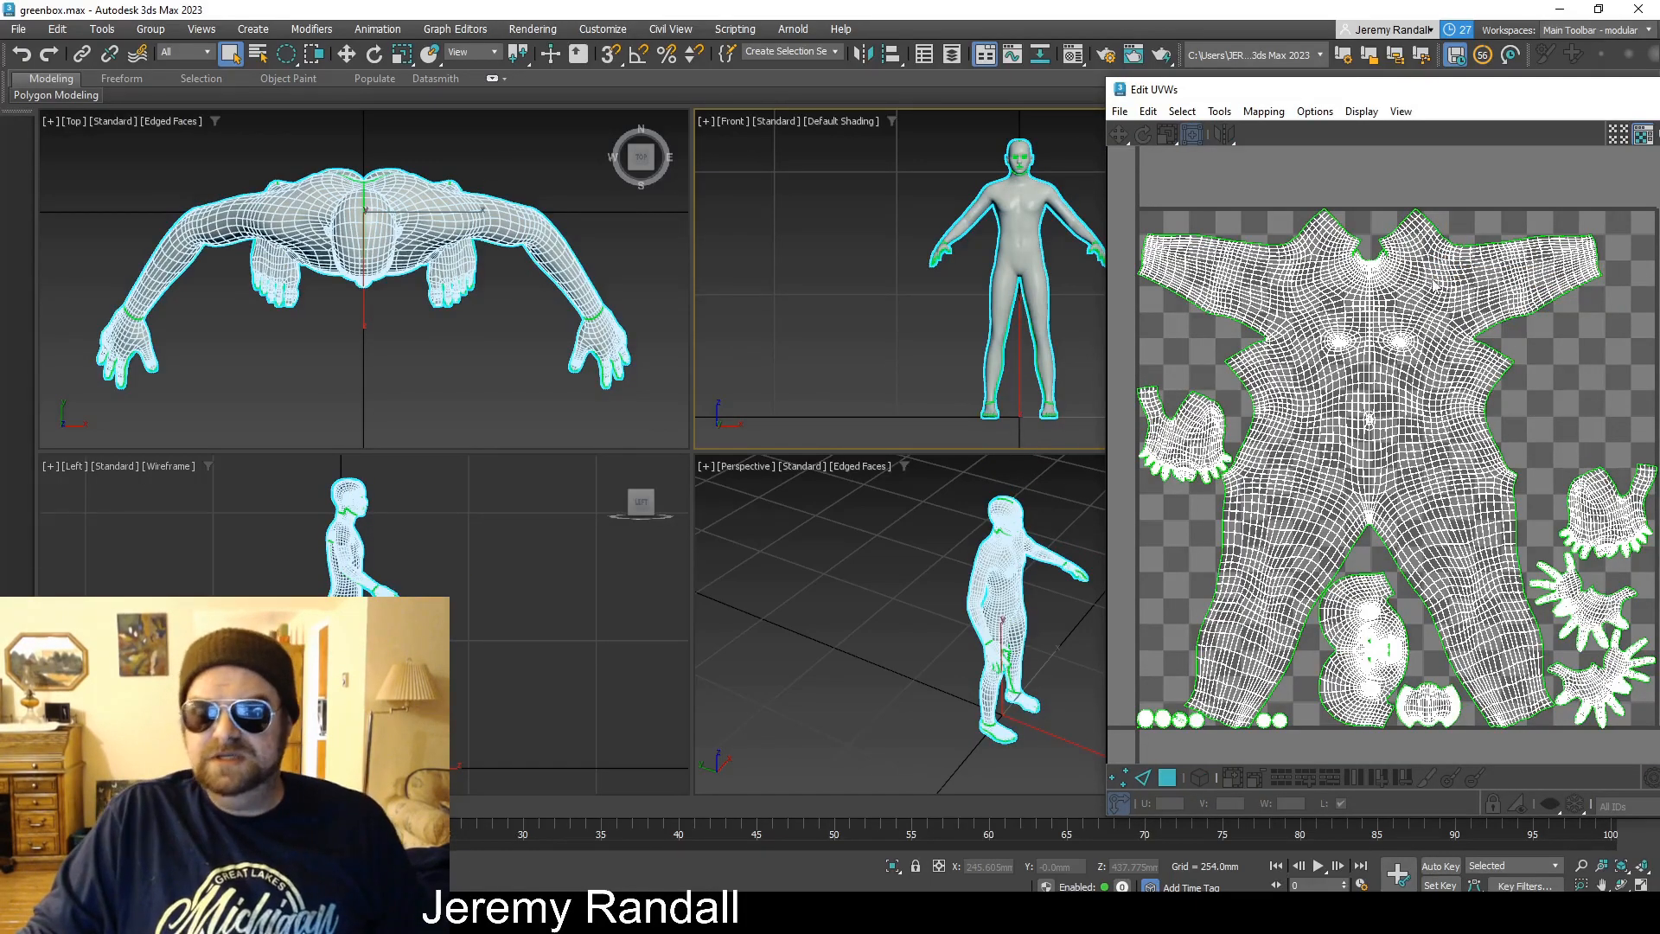
{"action": "left_click_drag", "start_coordinate": [1508, 93], "coordinate": [1235, 83]}
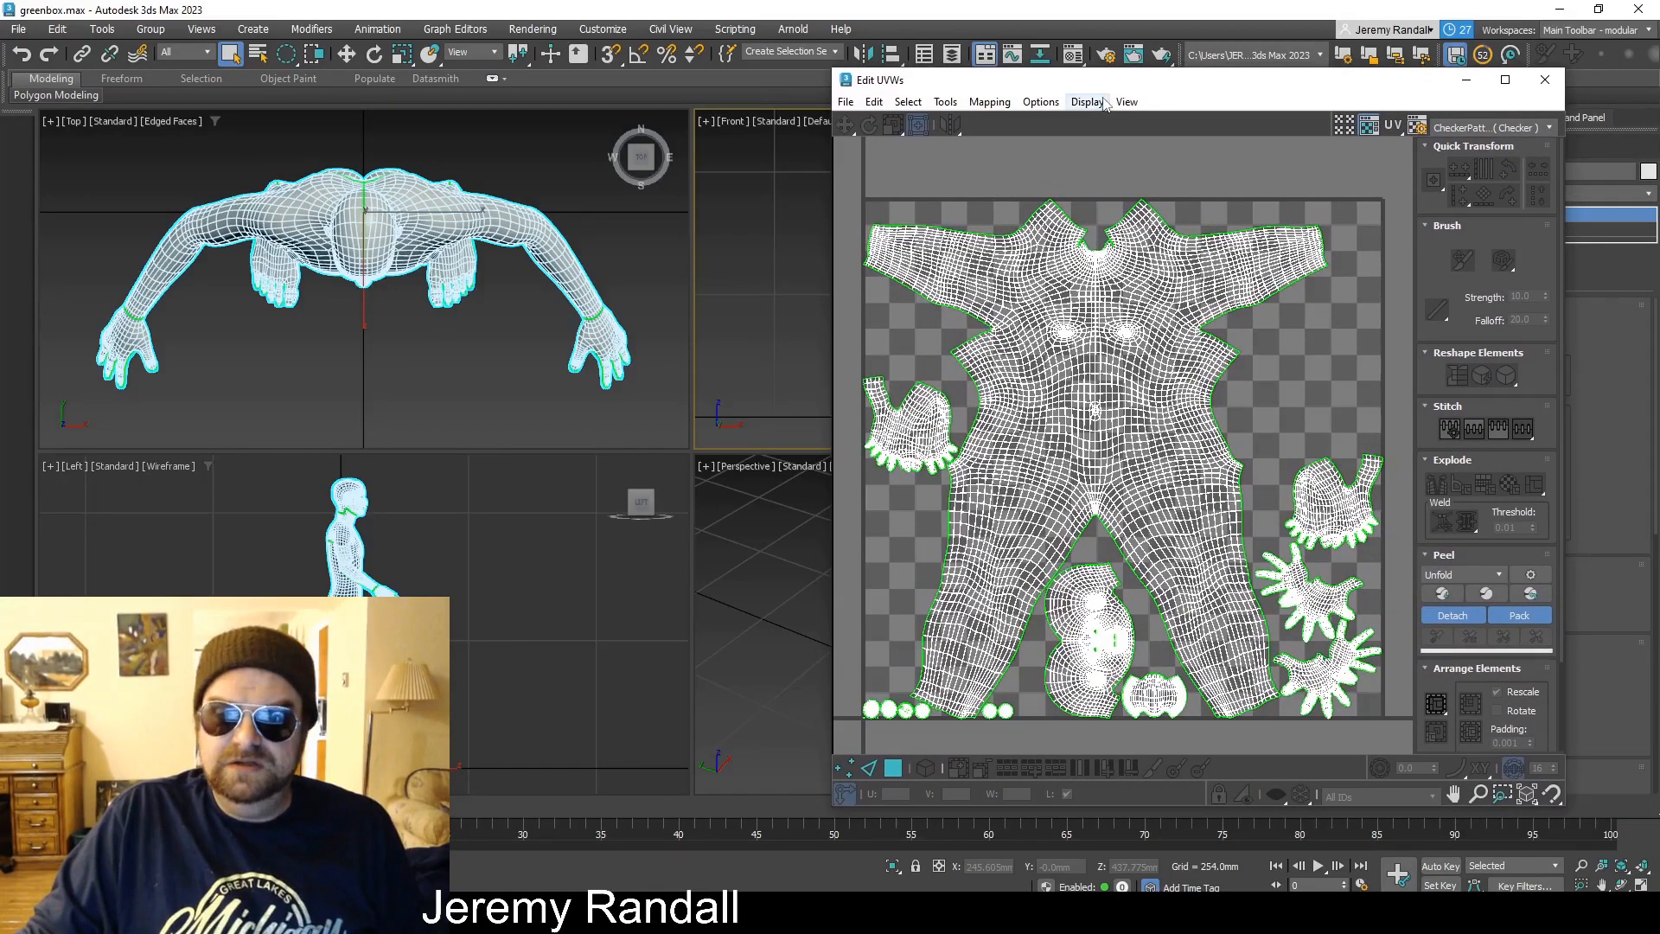
{"action": "left_click_drag", "start_coordinate": [1258, 99], "coordinate": [1329, 124]}
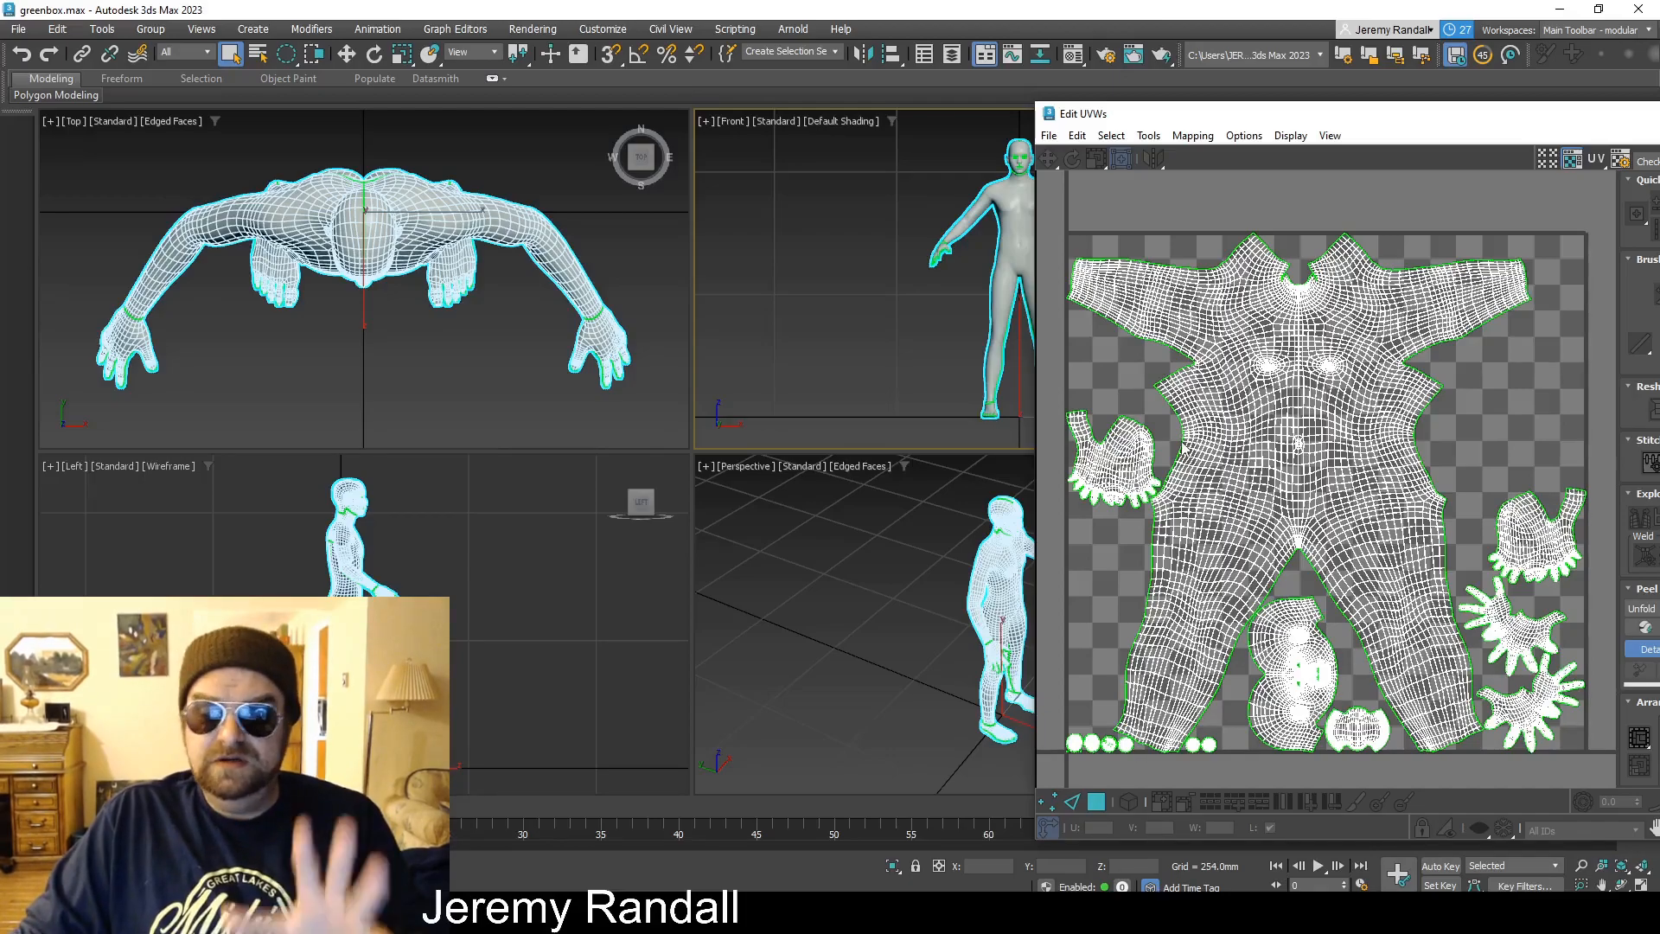
Deselect and reselect the DudeManBro01 figure, reopen its UV Editor, and move the window clear of the Modify settings.
{"action": "left_click", "coordinate": [927, 358]}
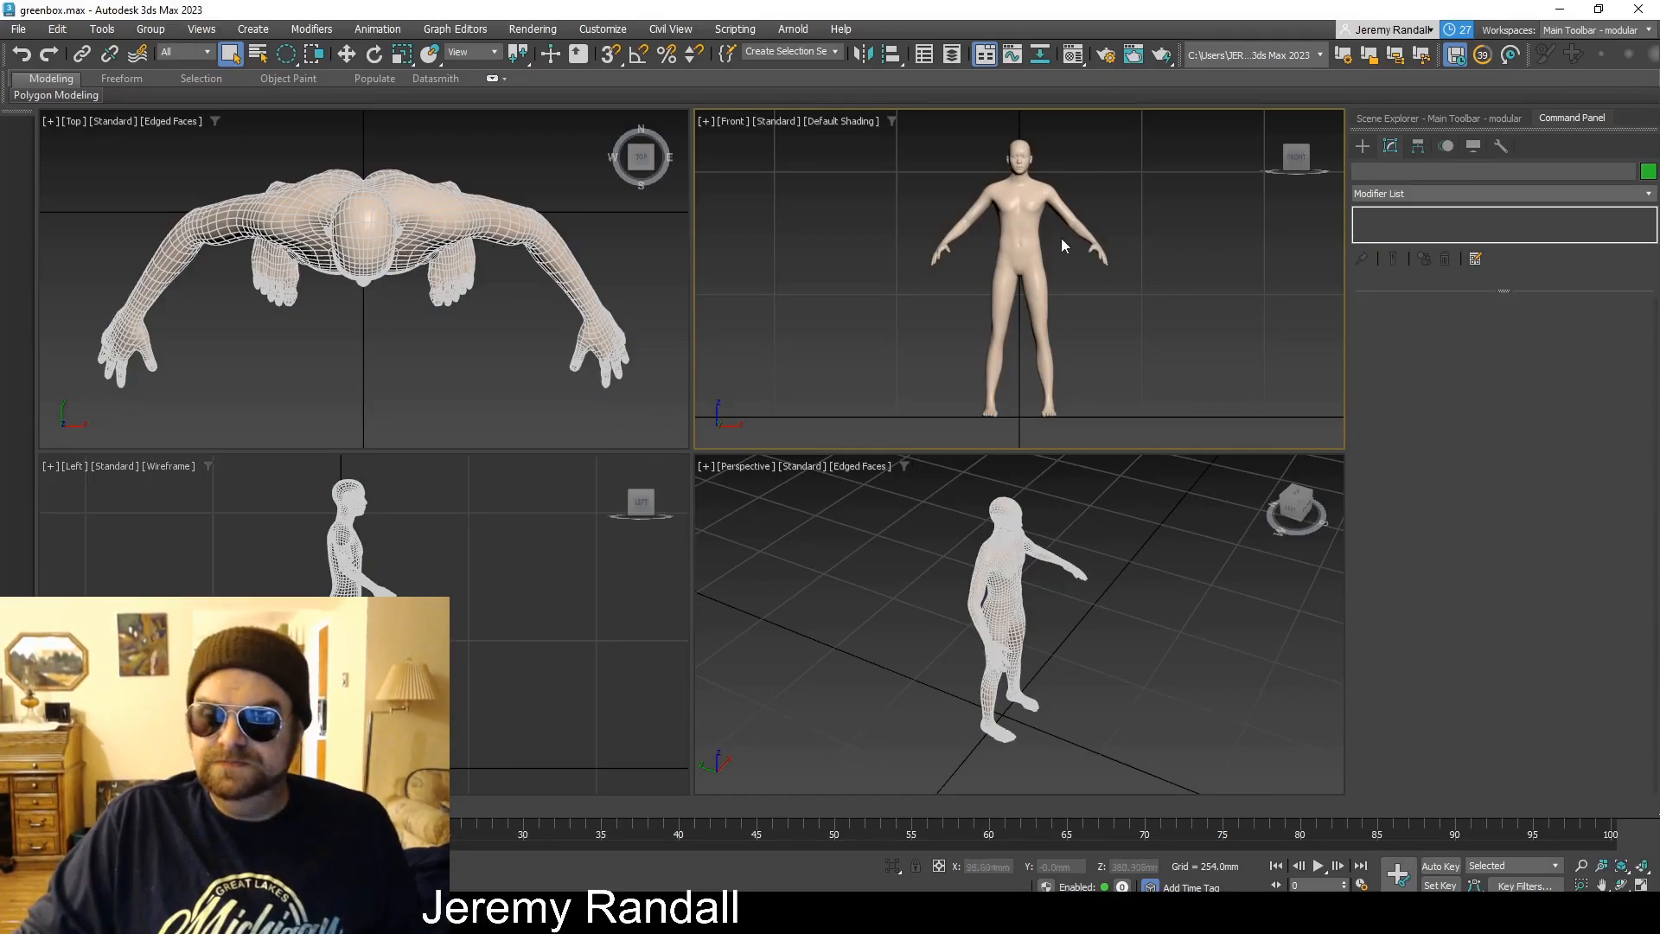
{"action": "left_click", "coordinate": [1015, 237]}
{"action": "left_click", "coordinate": [1500, 667]}
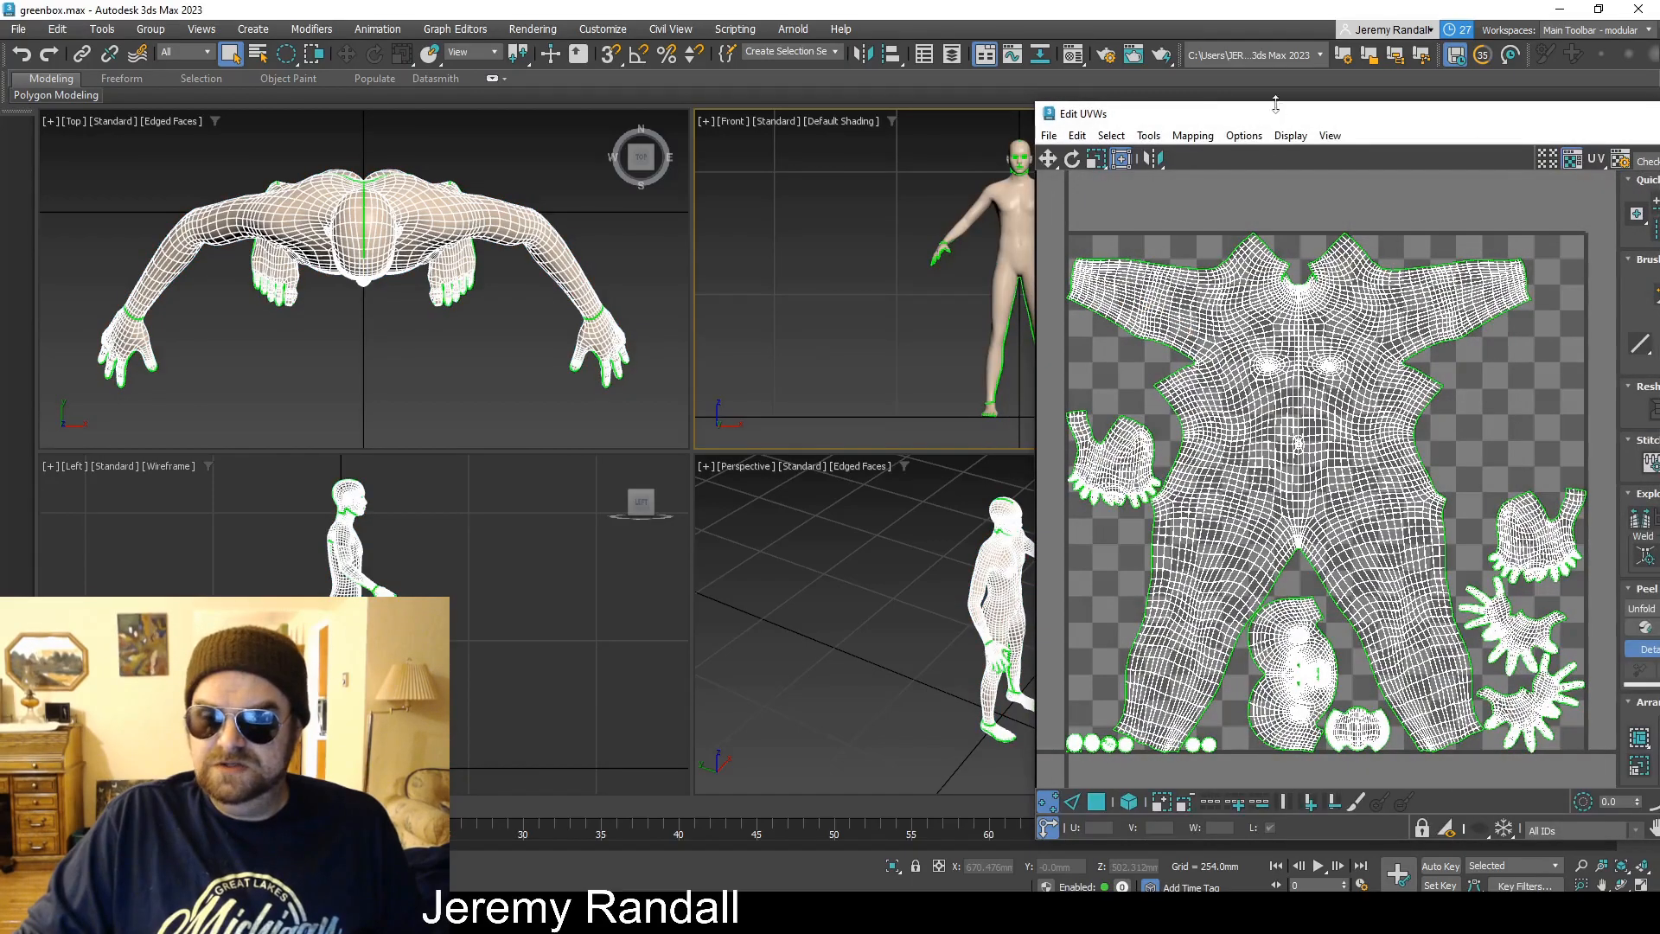
{"action": "left_click_drag", "start_coordinate": [1266, 115], "coordinate": [617, 177]}
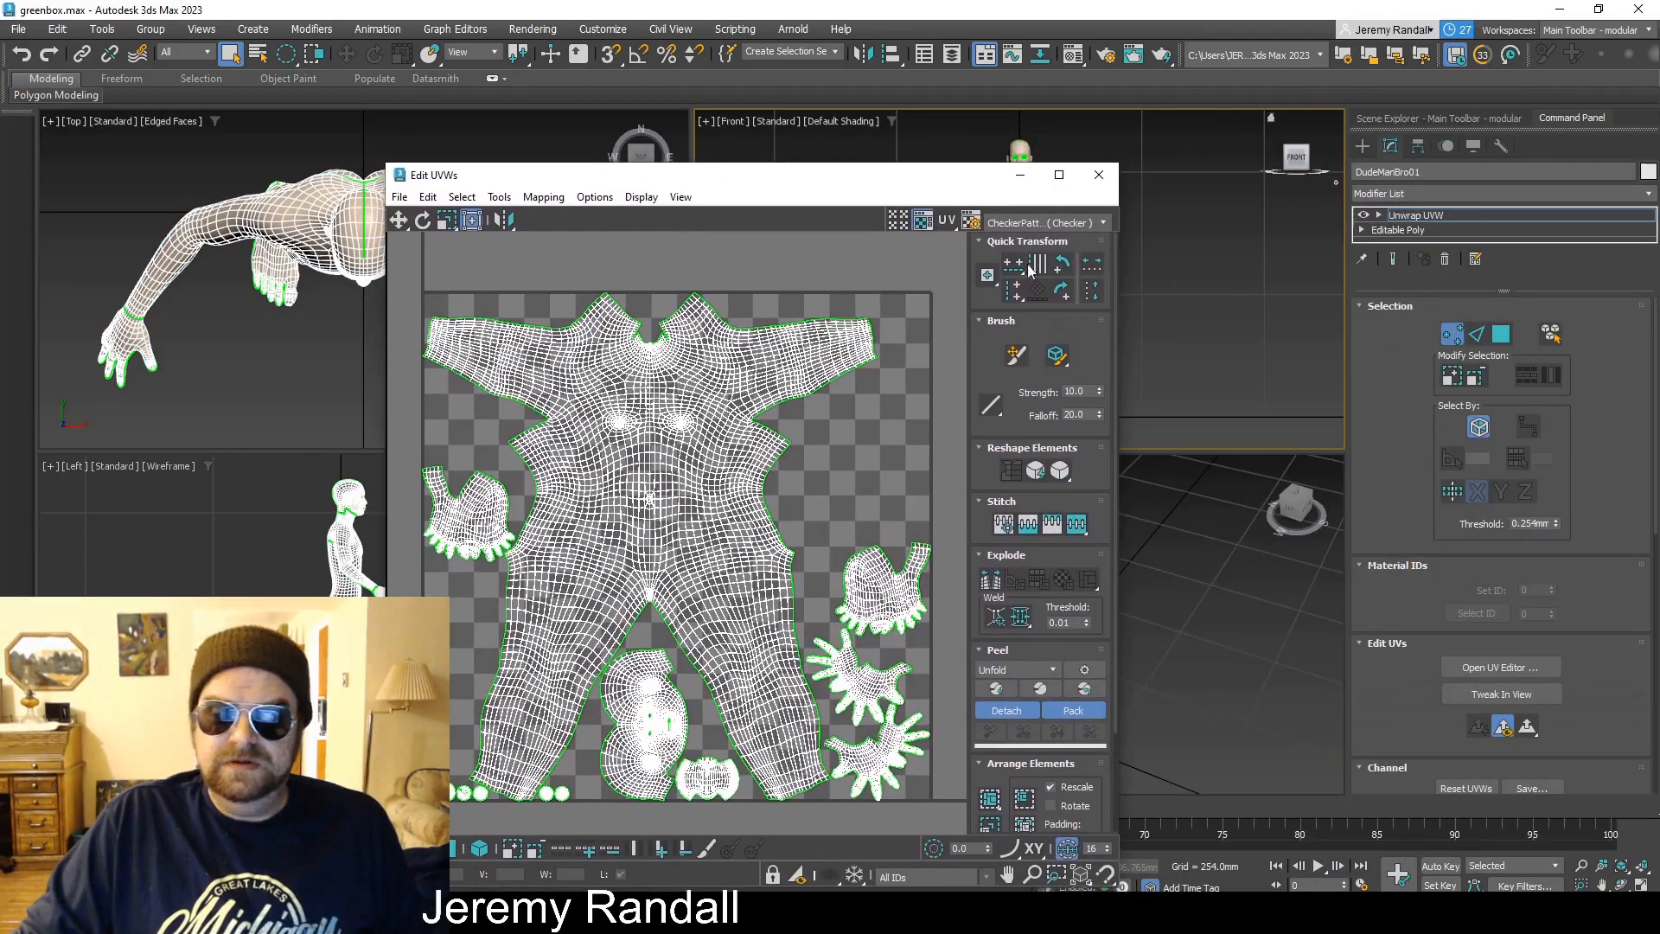
Show Texture Checker (UV_Checker.png) on the UV layout and figure, with the UV Editor placed clear of the Front view.
{"action": "left_click", "coordinate": [1062, 223]}
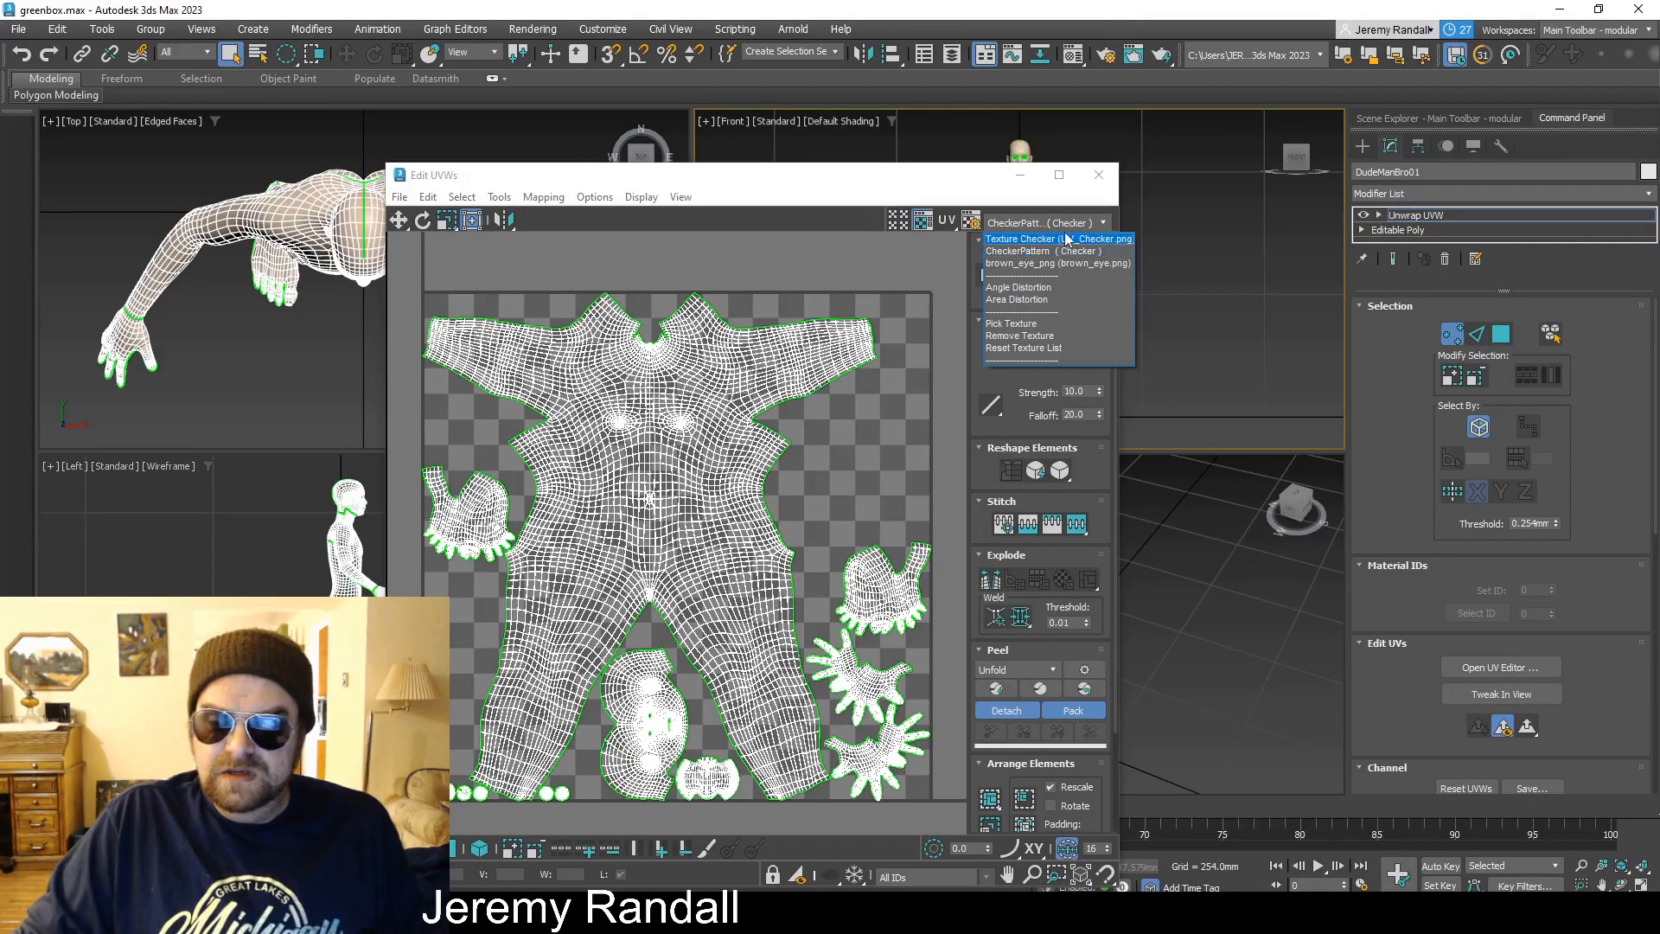
{"action": "left_click", "coordinate": [1035, 238]}
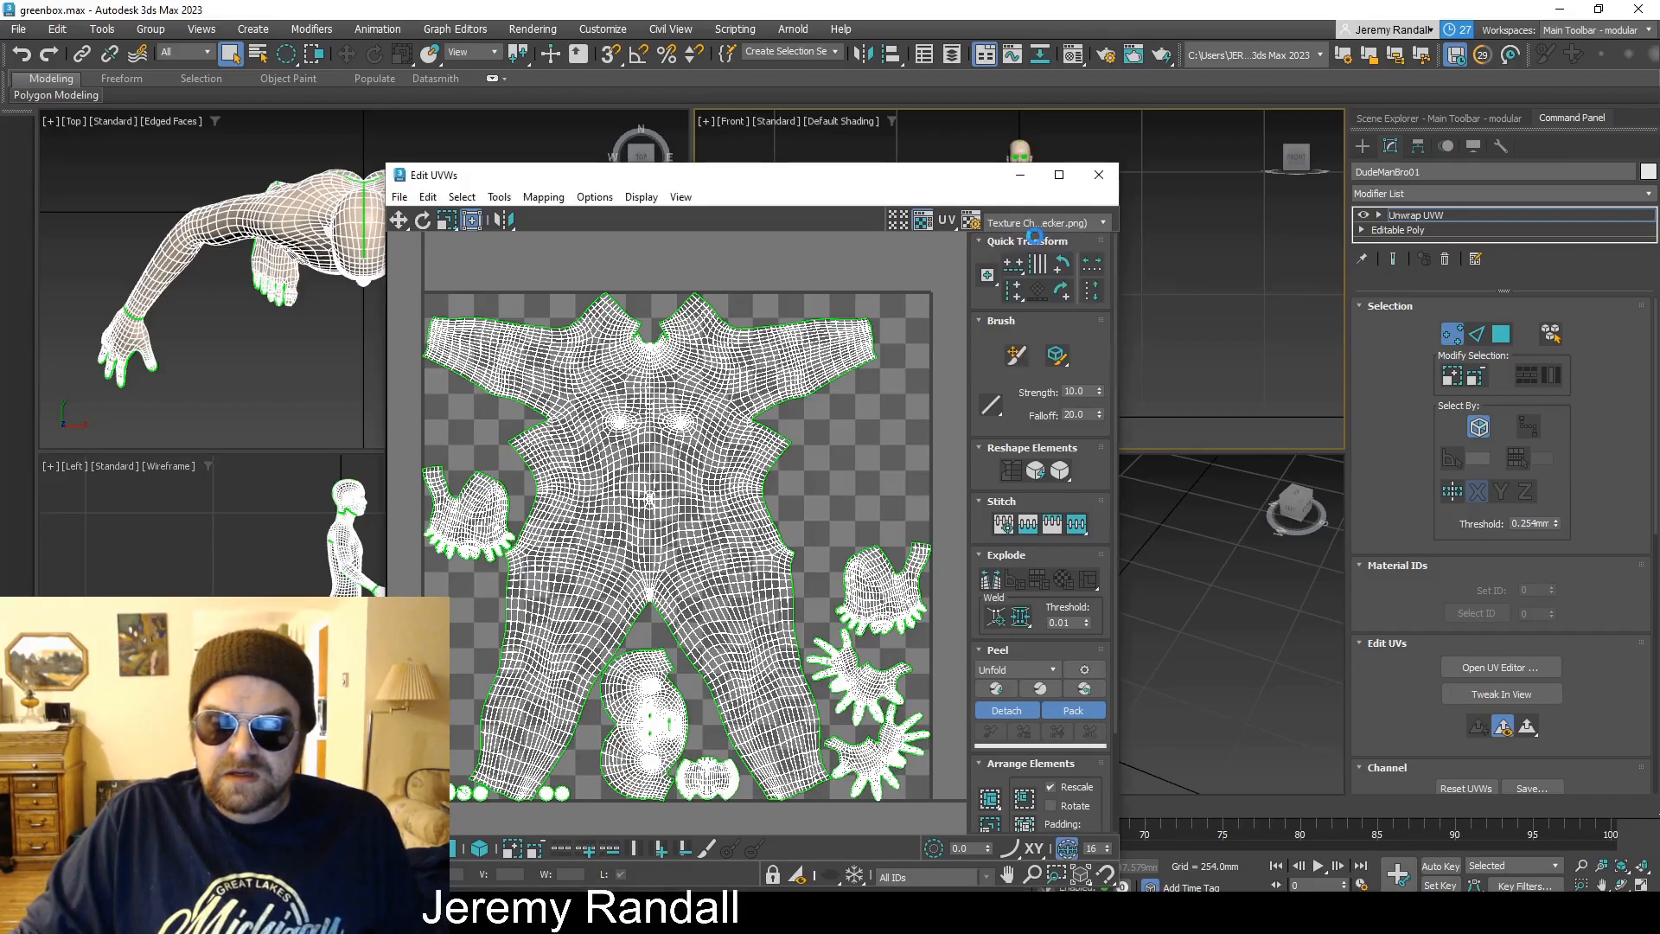
{"action": "left_click_drag", "start_coordinate": [933, 177], "coordinate": [622, 161]}
{"action": "scroll", "coordinate": [951, 298], "scroll_direction": "up", "scroll_amount": 3}
{"action": "middle_click_drag", "start_coordinate": [983, 287], "coordinate": [931, 339]}
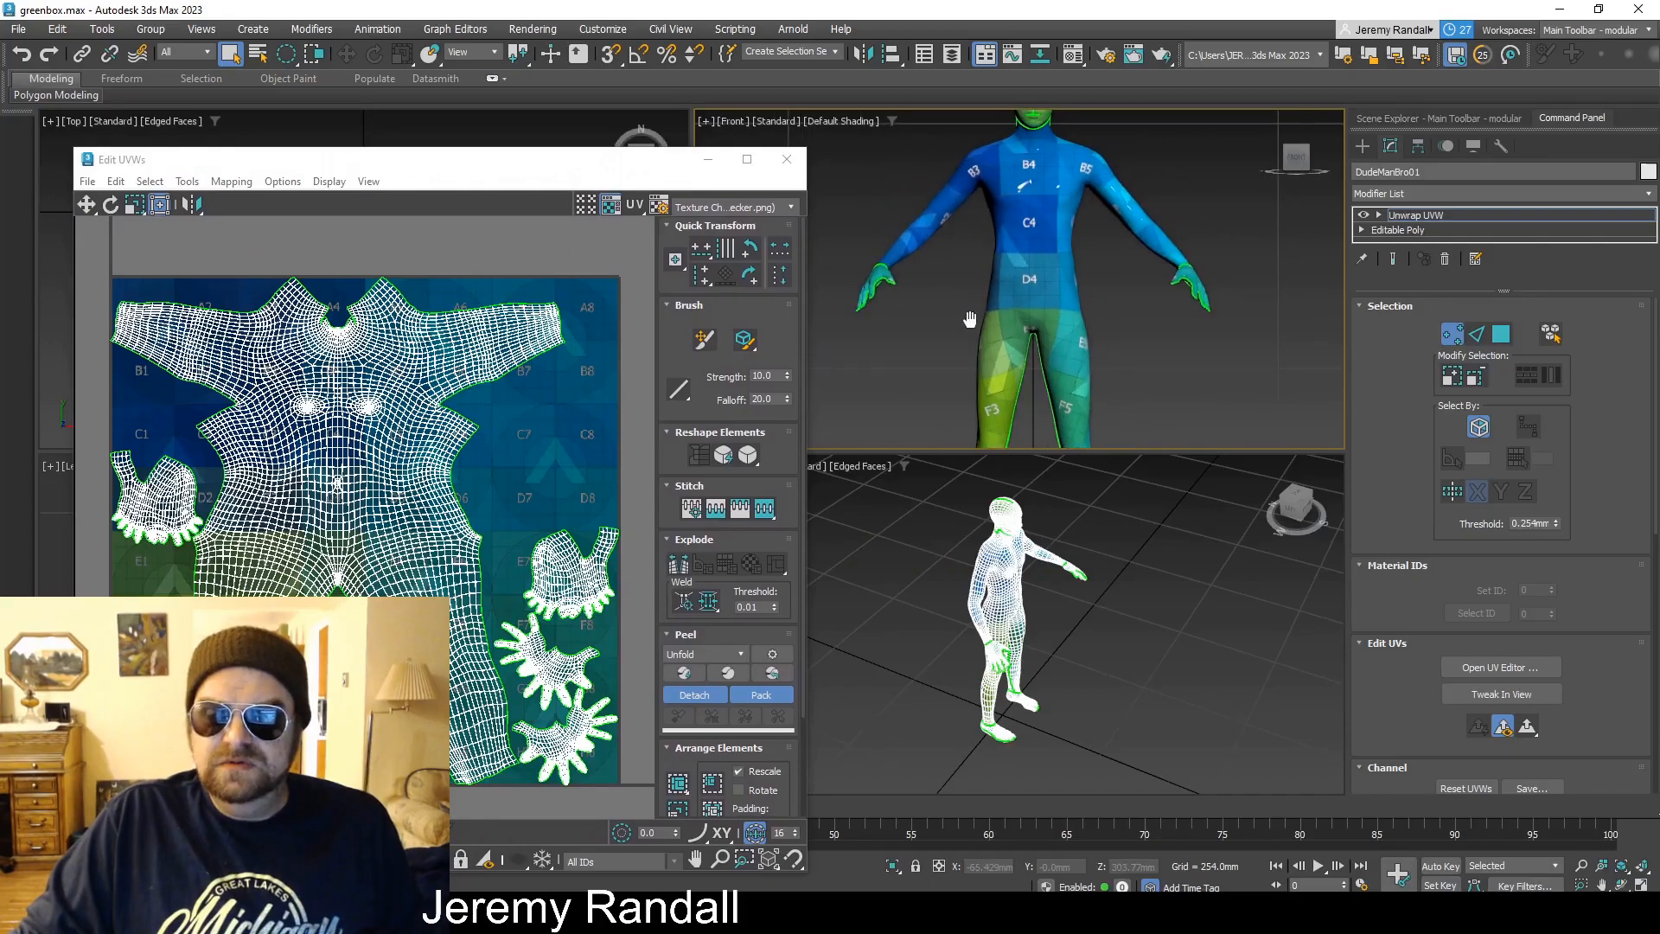
Maximize the Front viewport and frame the whole figure beside the UV Editor.
{"action": "right_click", "coordinate": [930, 340]}
{"action": "left_click", "coordinate": [873, 345]}
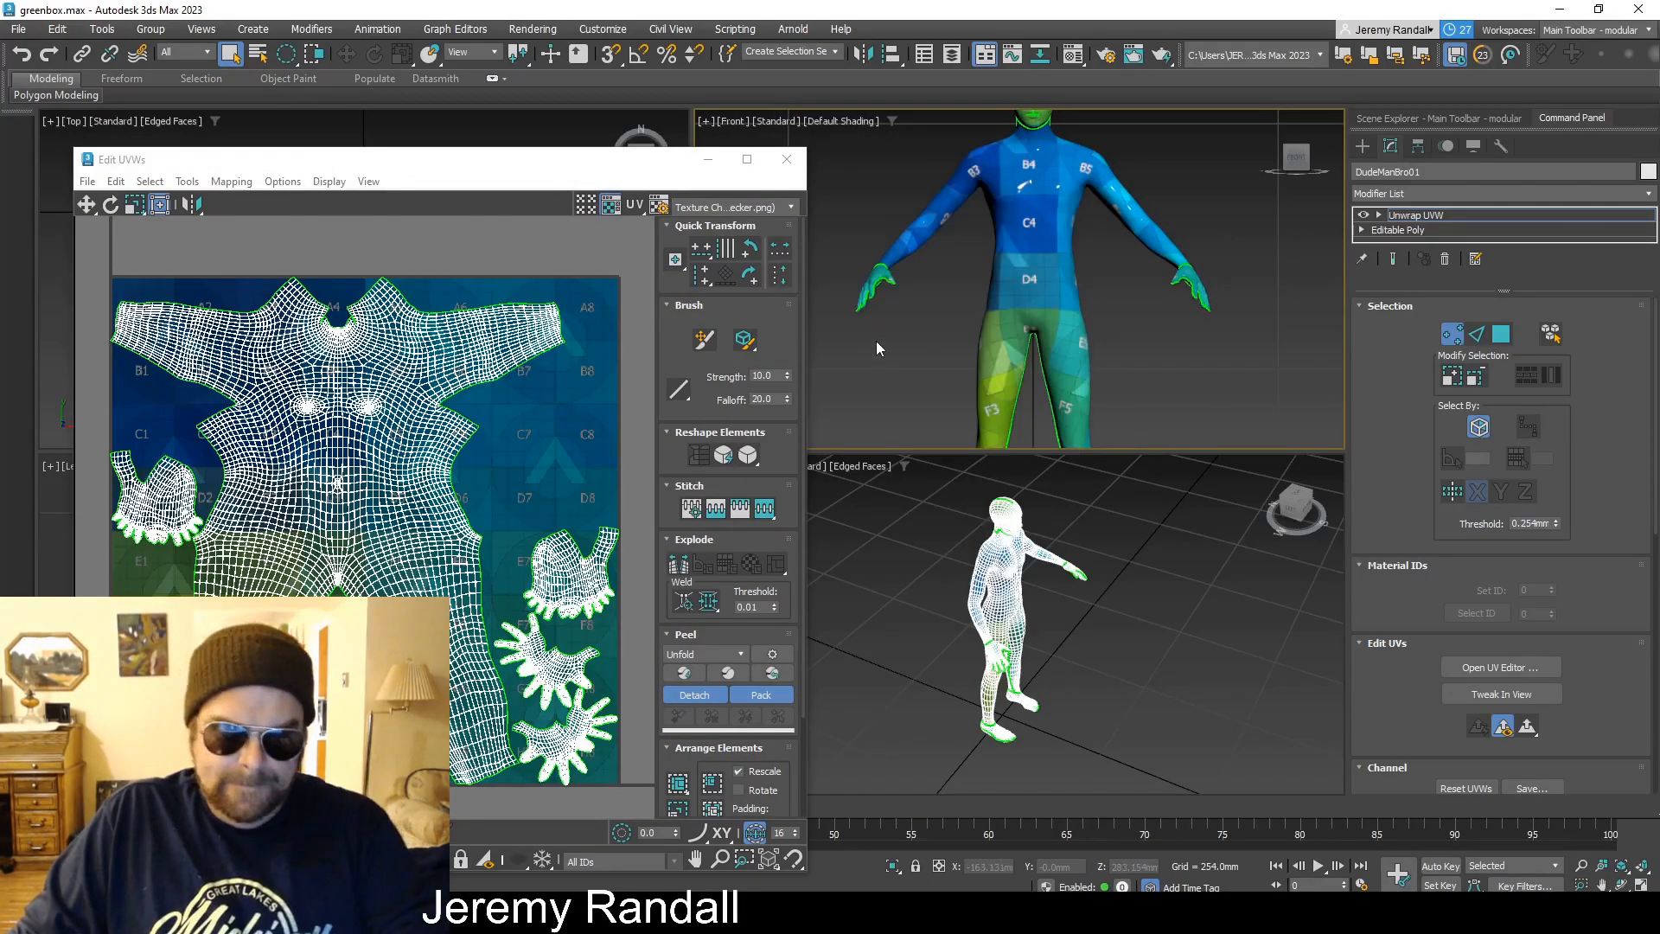
{"action": "key", "text": "space"}
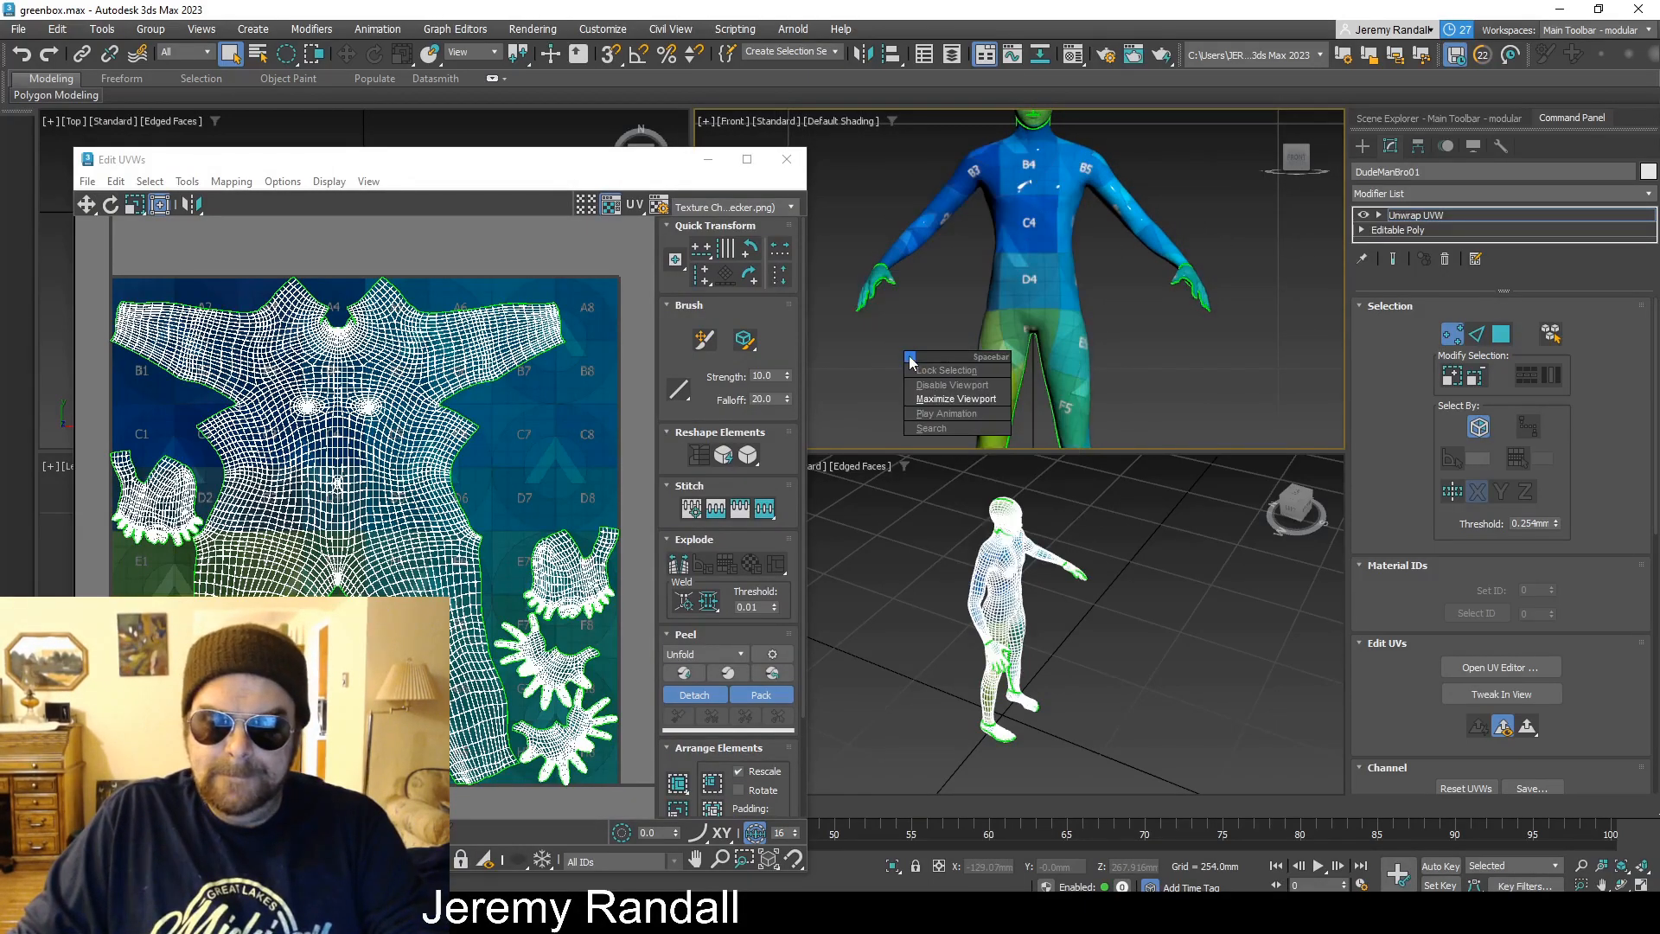
{"action": "left_click", "coordinate": [942, 397]}
{"action": "middle_click_drag", "start_coordinate": [995, 298], "coordinate": [1200, 353]}
{"action": "scroll", "coordinate": [1141, 367], "scroll_direction": "down", "scroll_amount": 3}
{"action": "middle_click_drag", "start_coordinate": [944, 483], "coordinate": [967, 423]}
{"action": "scroll", "coordinate": [951, 460], "scroll_direction": "down", "scroll_amount": 2}
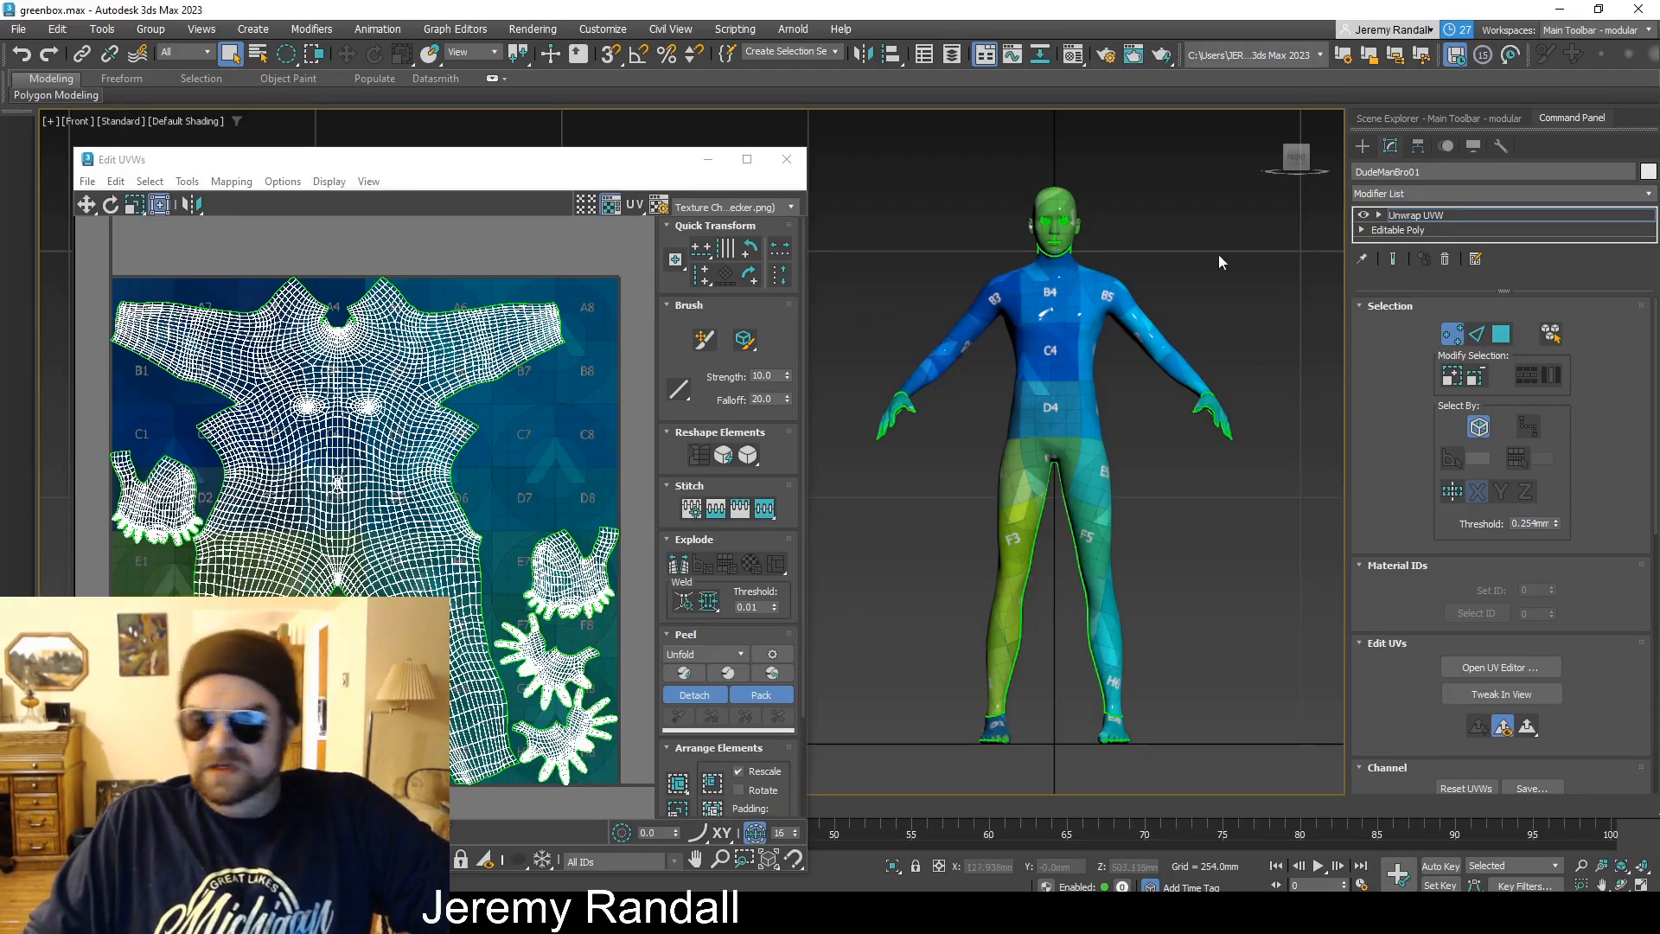
Change the UV Editor's displayed texture to CheckerPattern (Checker).
{"action": "left_click", "coordinate": [737, 209]}
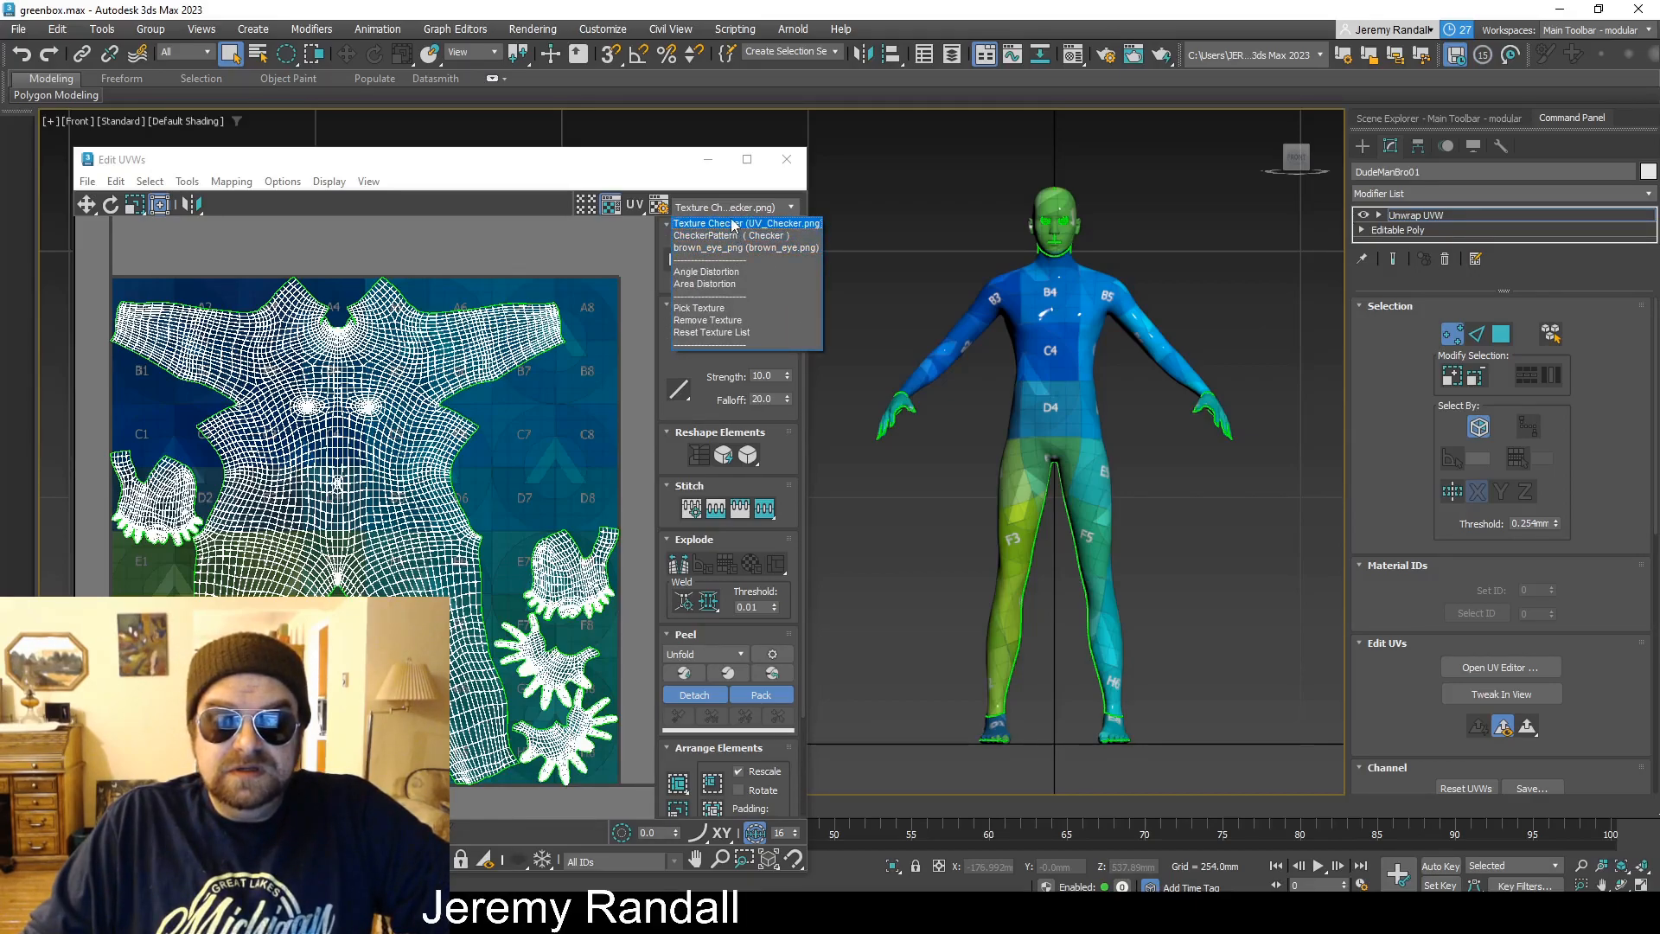
{"action": "left_click", "coordinate": [733, 224]}
{"action": "left_click", "coordinate": [734, 212]}
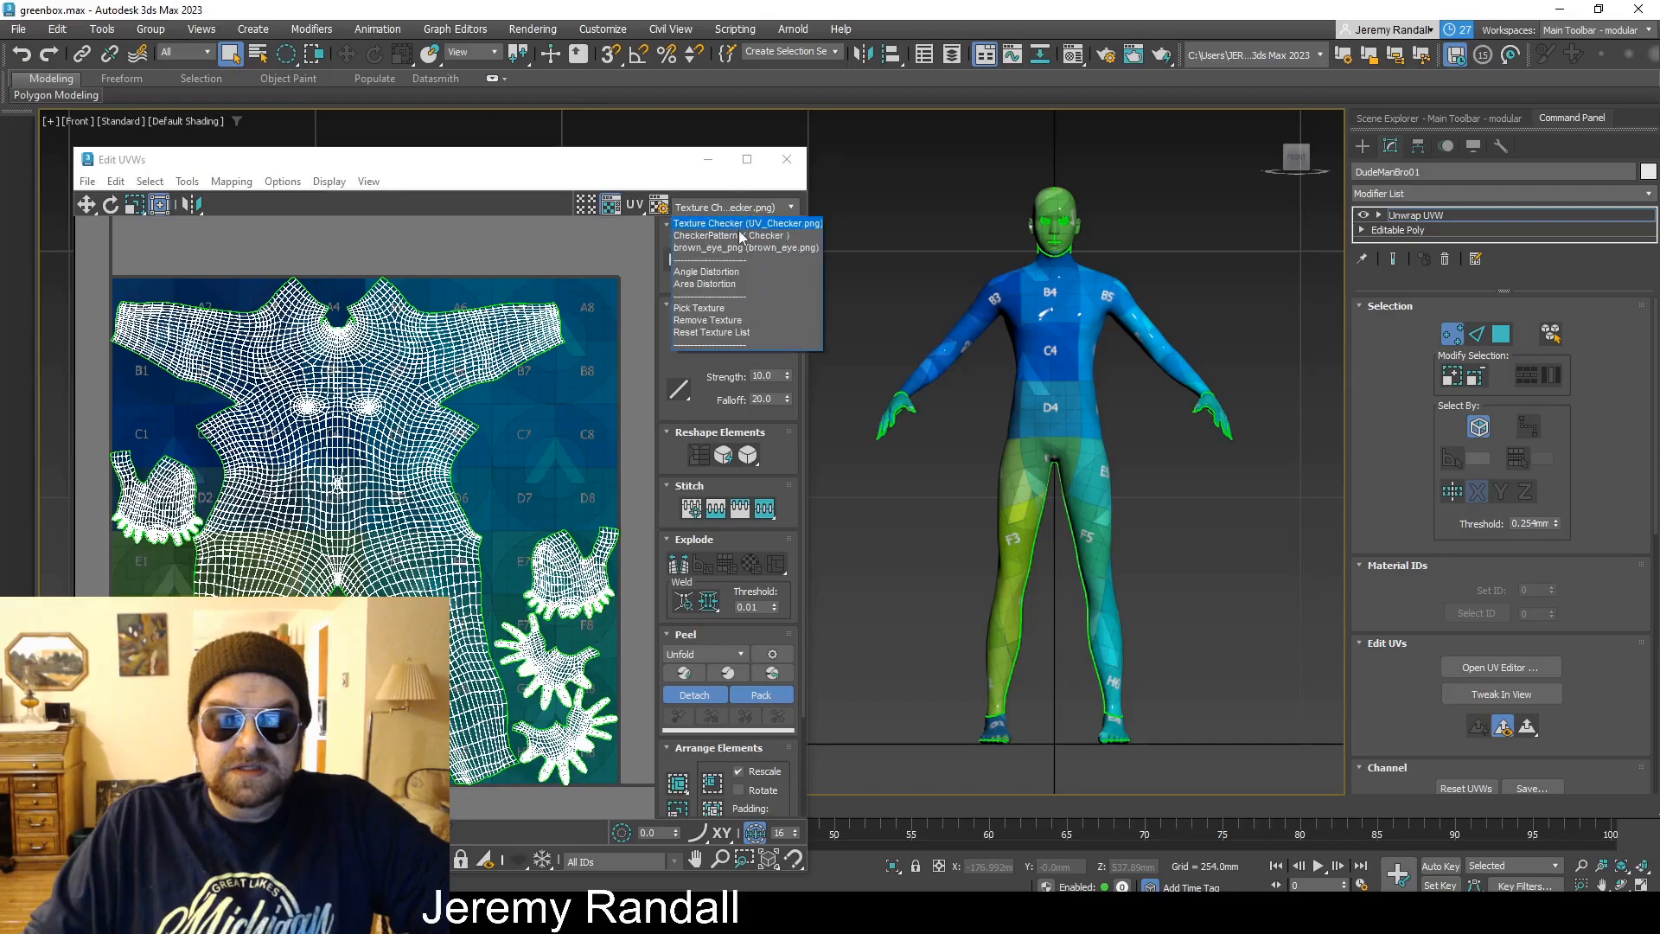
{"action": "left_click", "coordinate": [741, 236]}
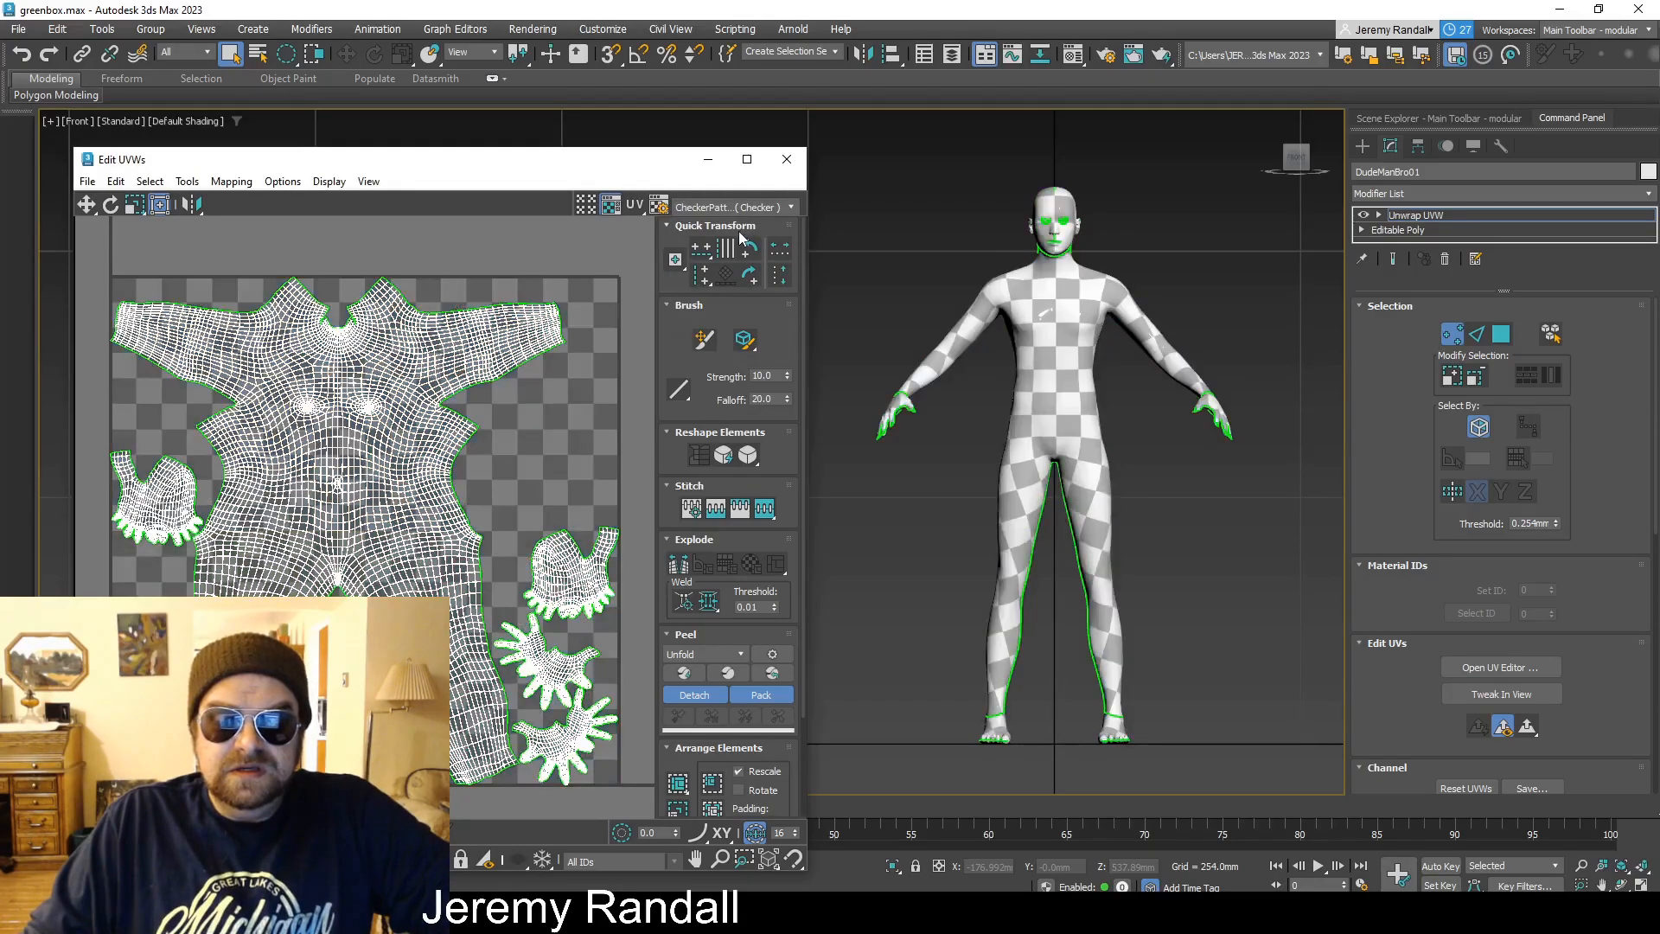
{"action": "left_click", "coordinate": [928, 240]}
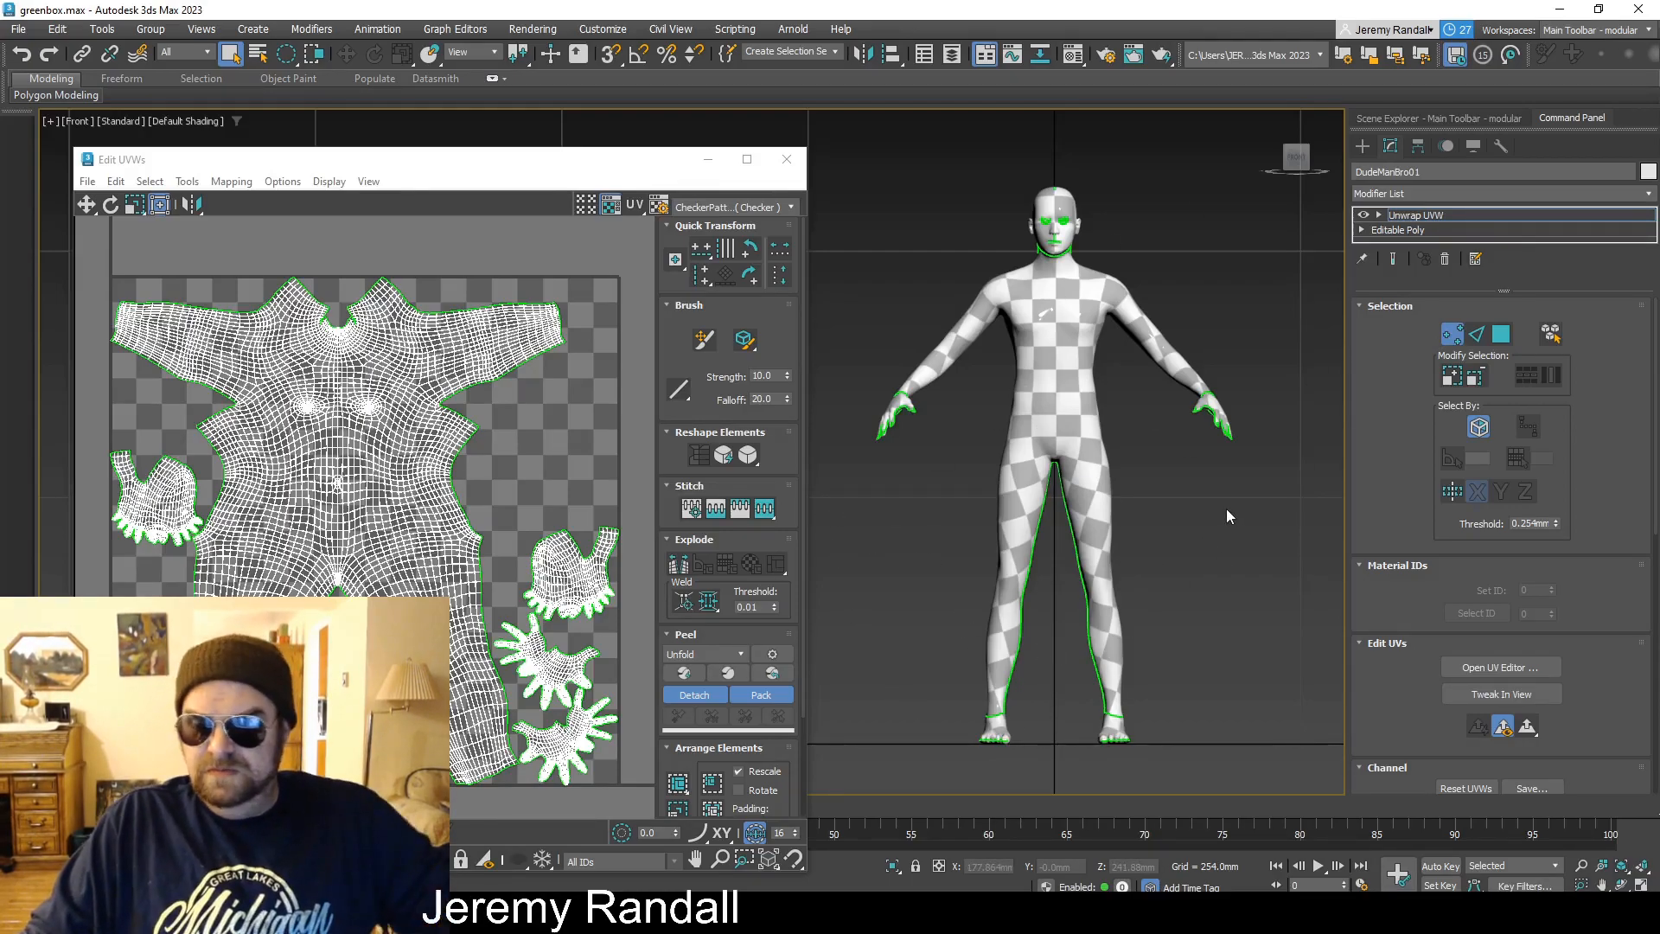
Close the UV Editor and open the Material Editor, placing it beside the figure.
{"action": "left_click", "coordinate": [781, 163]}
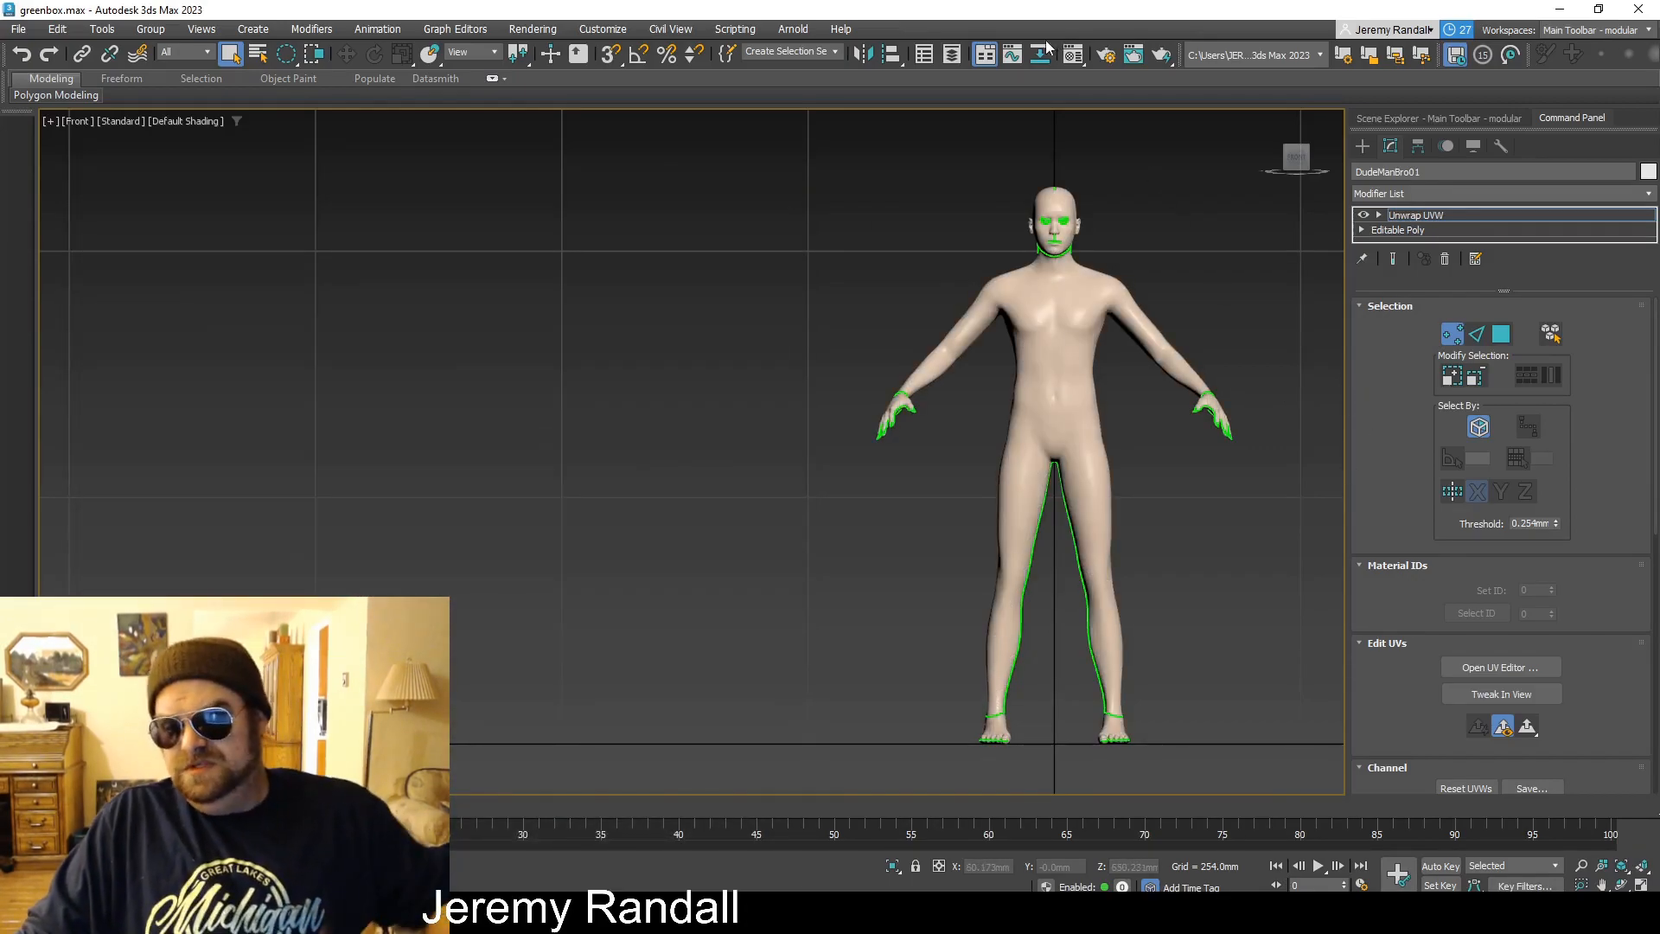
{"action": "left_click", "coordinate": [1075, 53]}
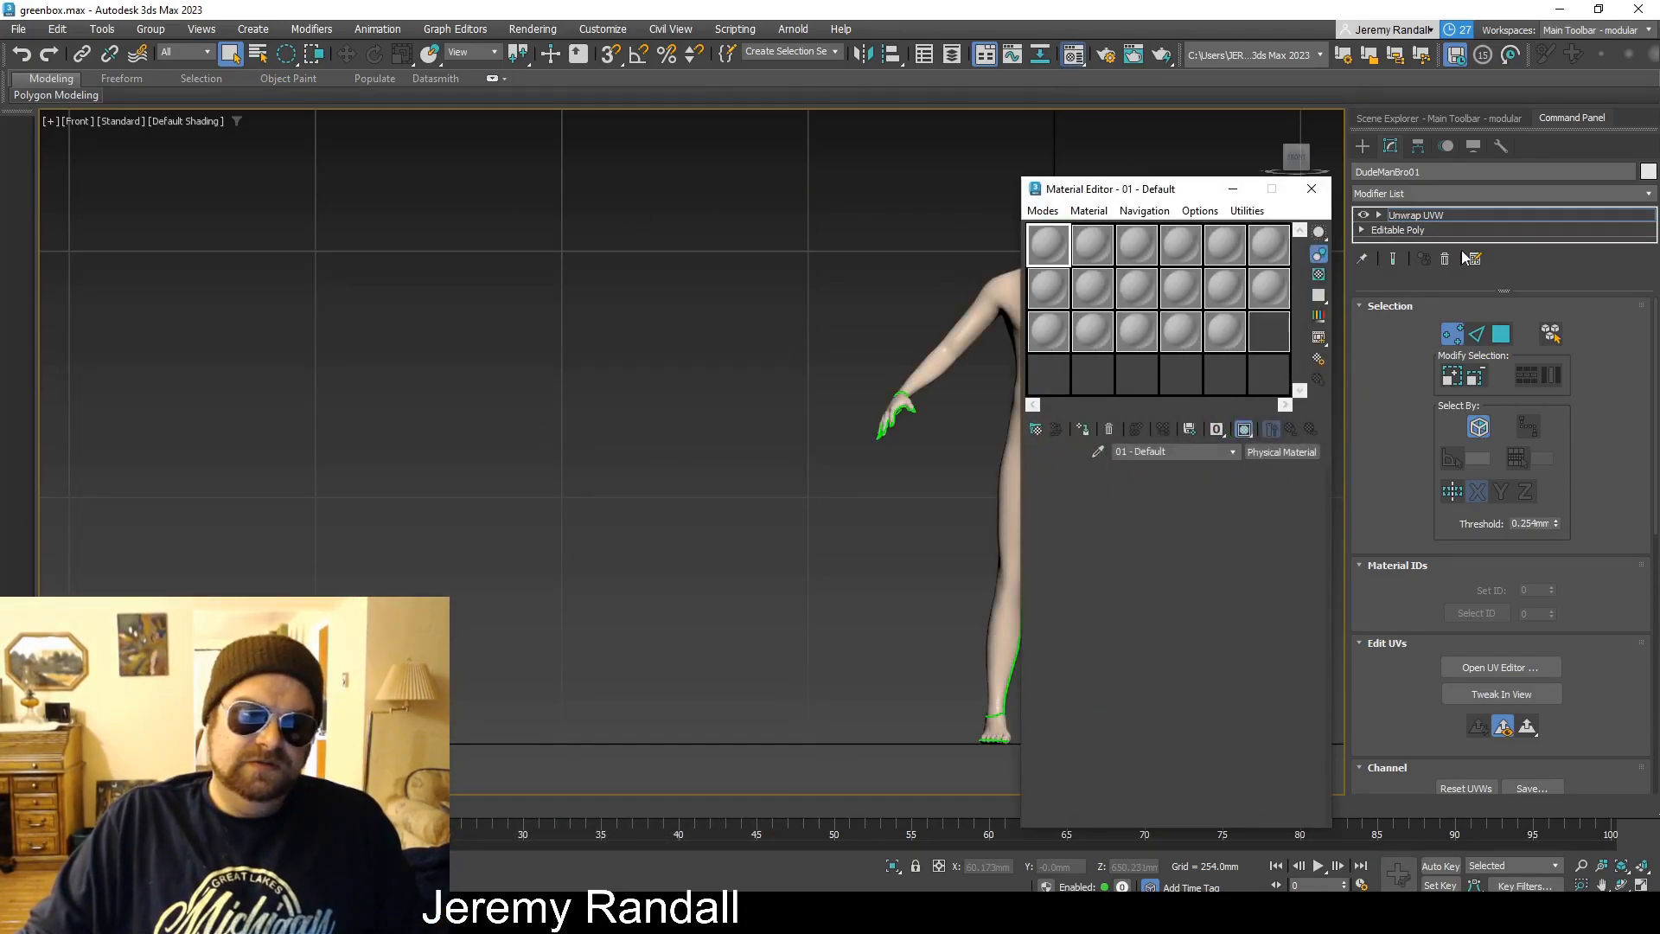
{"action": "left_click_drag", "start_coordinate": [1251, 181], "coordinate": [641, 152]}
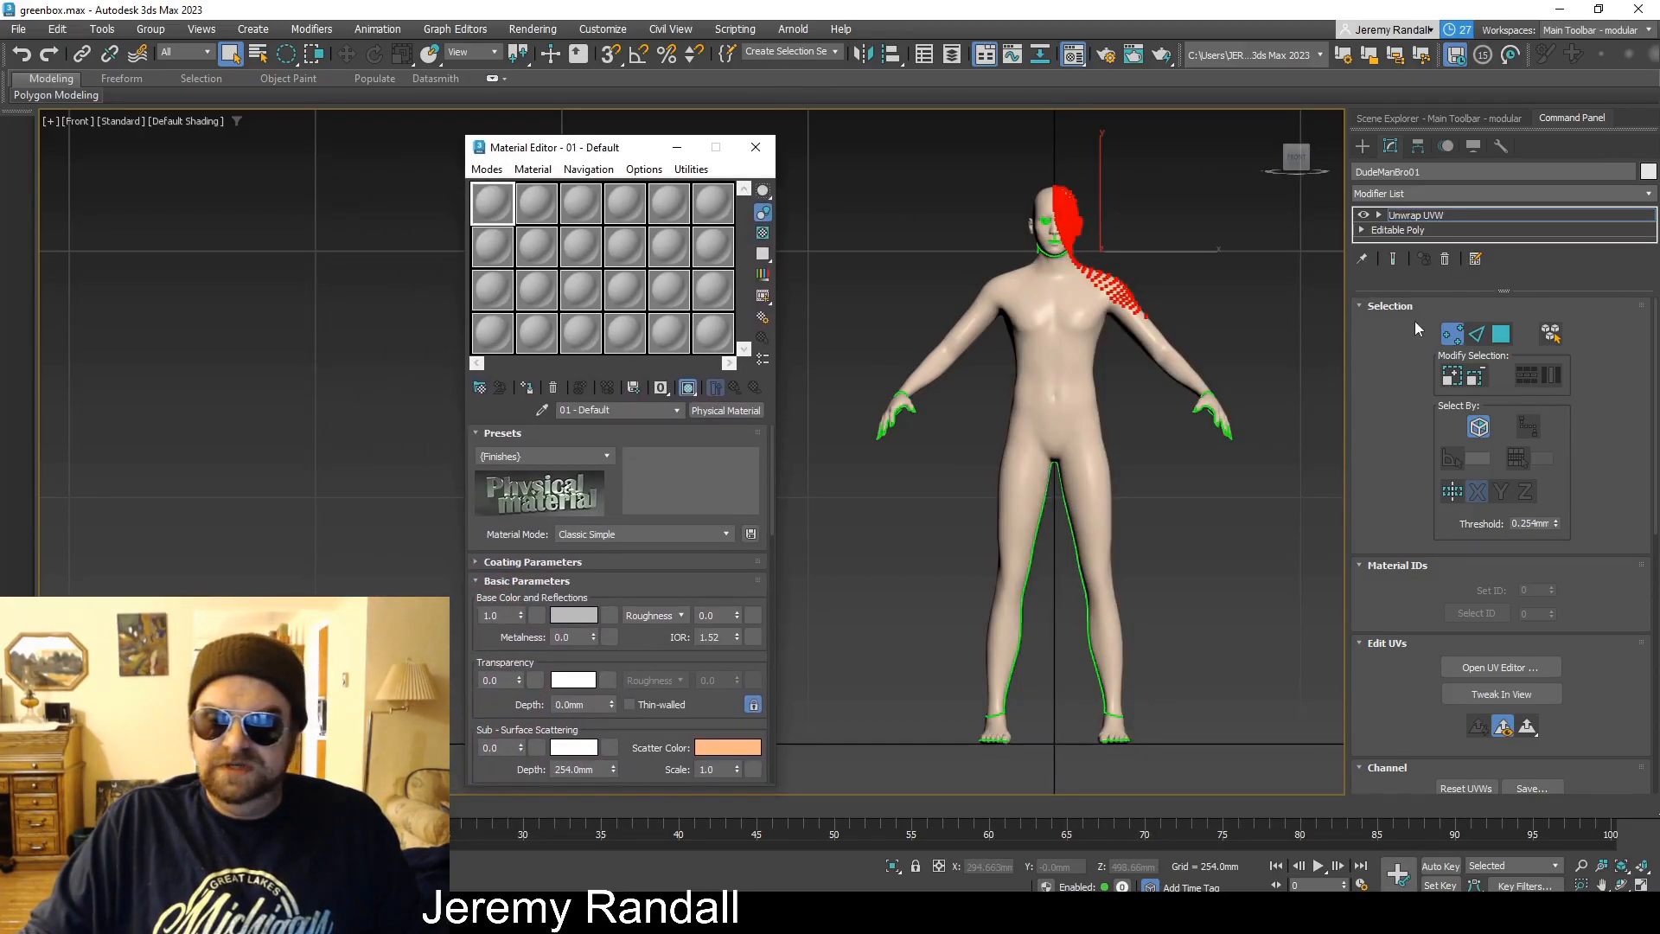
Delete the Unwrap UVW modifier from the DudeManBro01 figure.
{"action": "left_click", "coordinate": [1455, 217]}
{"action": "left_click", "coordinate": [1445, 259]}
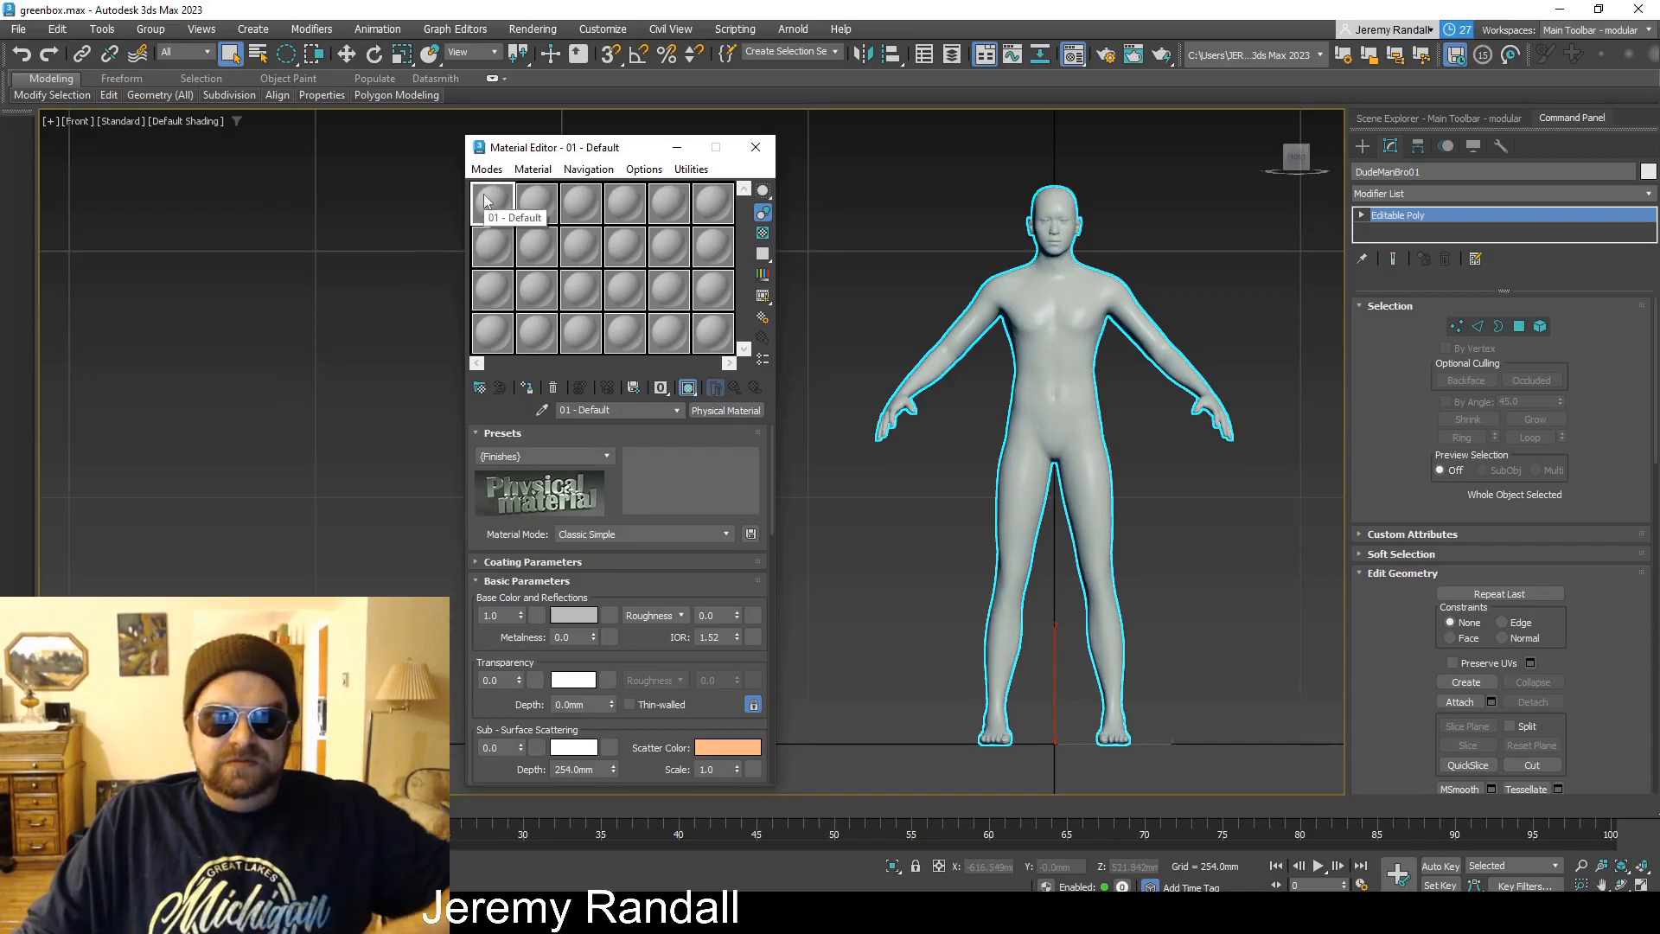
Browse the maps available for the 01 - Default material's base color, and close the Material Editor without assigning one.
{"action": "left_click", "coordinate": [608, 615]}
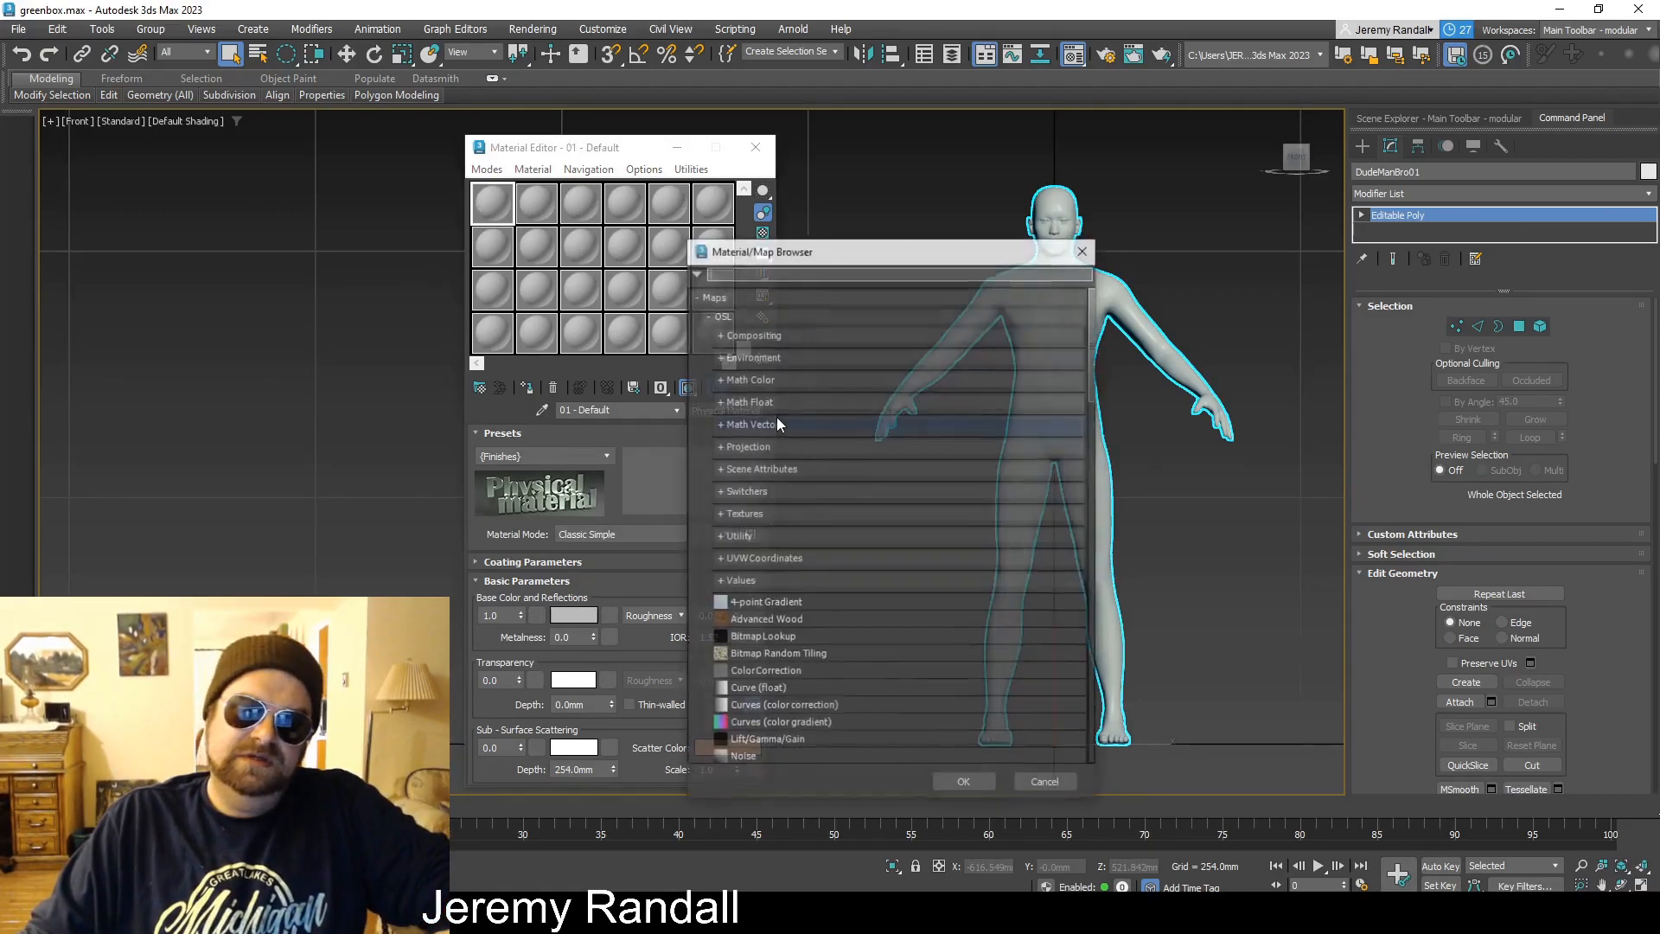
{"action": "scroll", "coordinate": [777, 417], "scroll_direction": "down", "scroll_amount": 6}
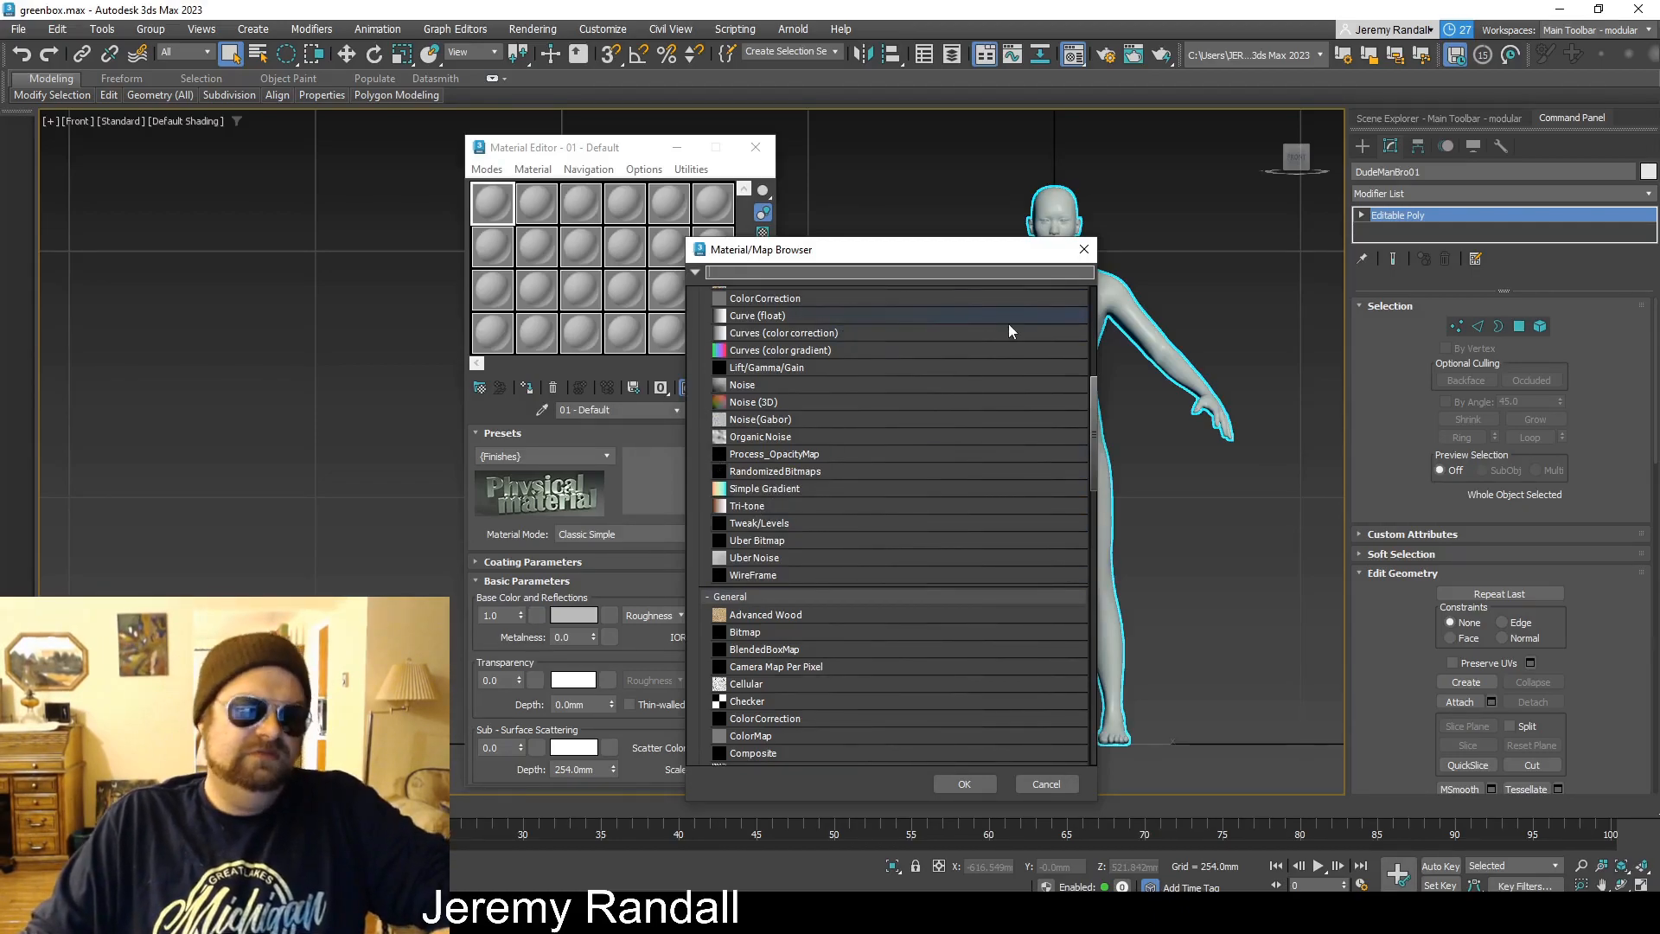
{"action": "left_click", "coordinate": [1084, 250]}
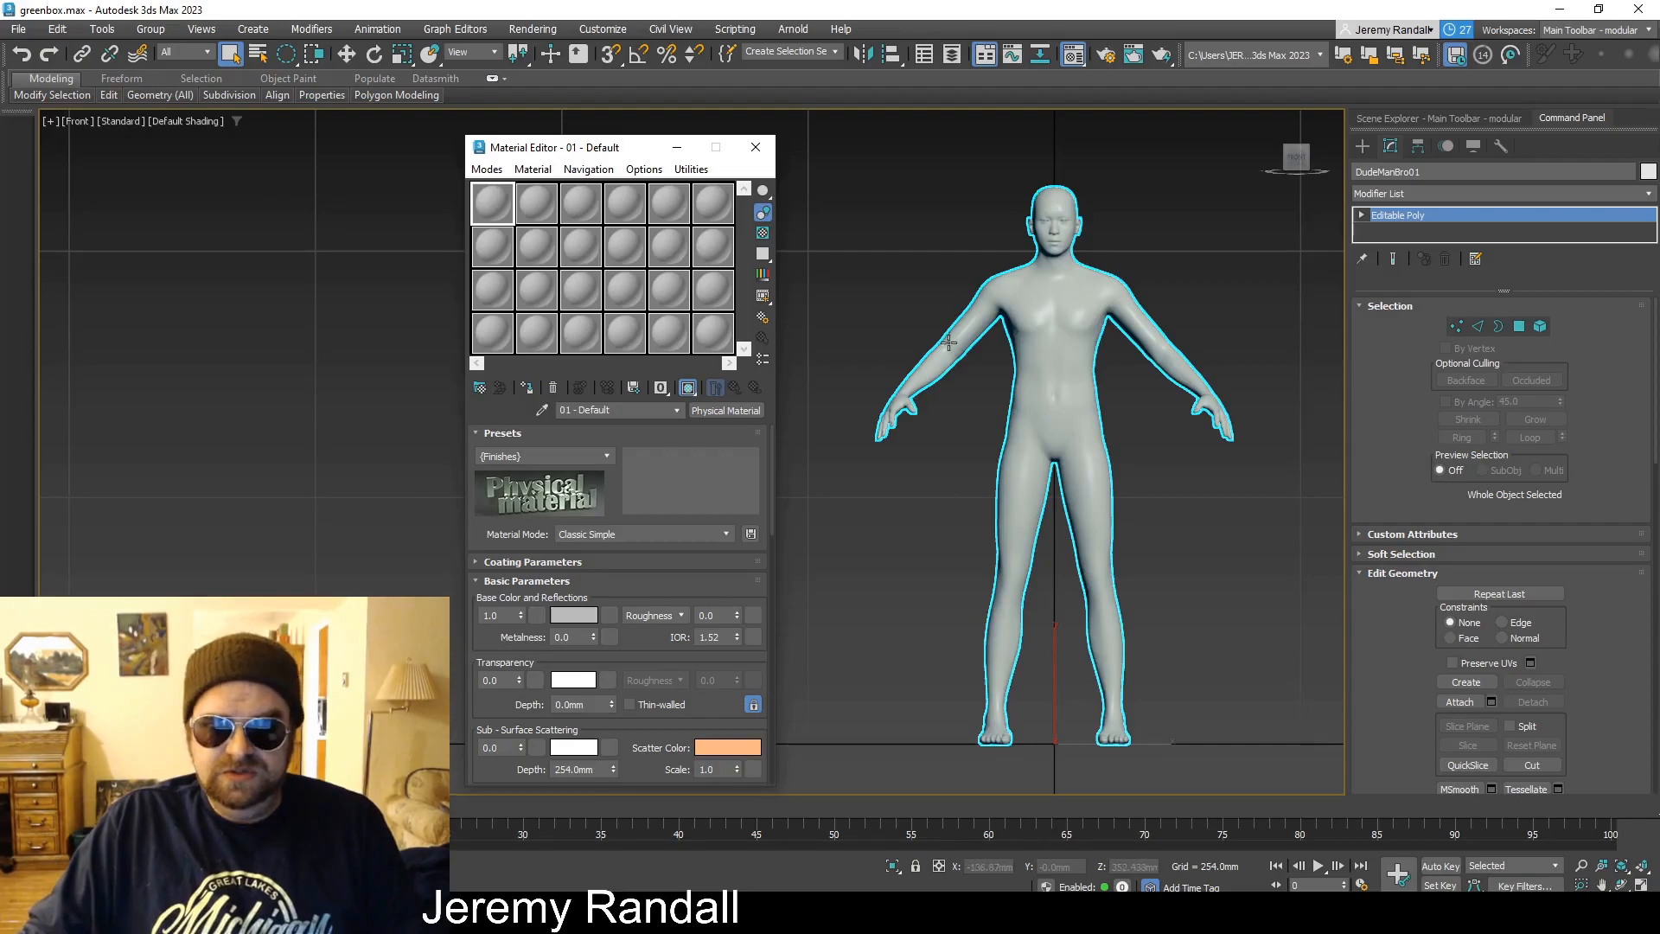
{"action": "left_click", "coordinate": [758, 145]}
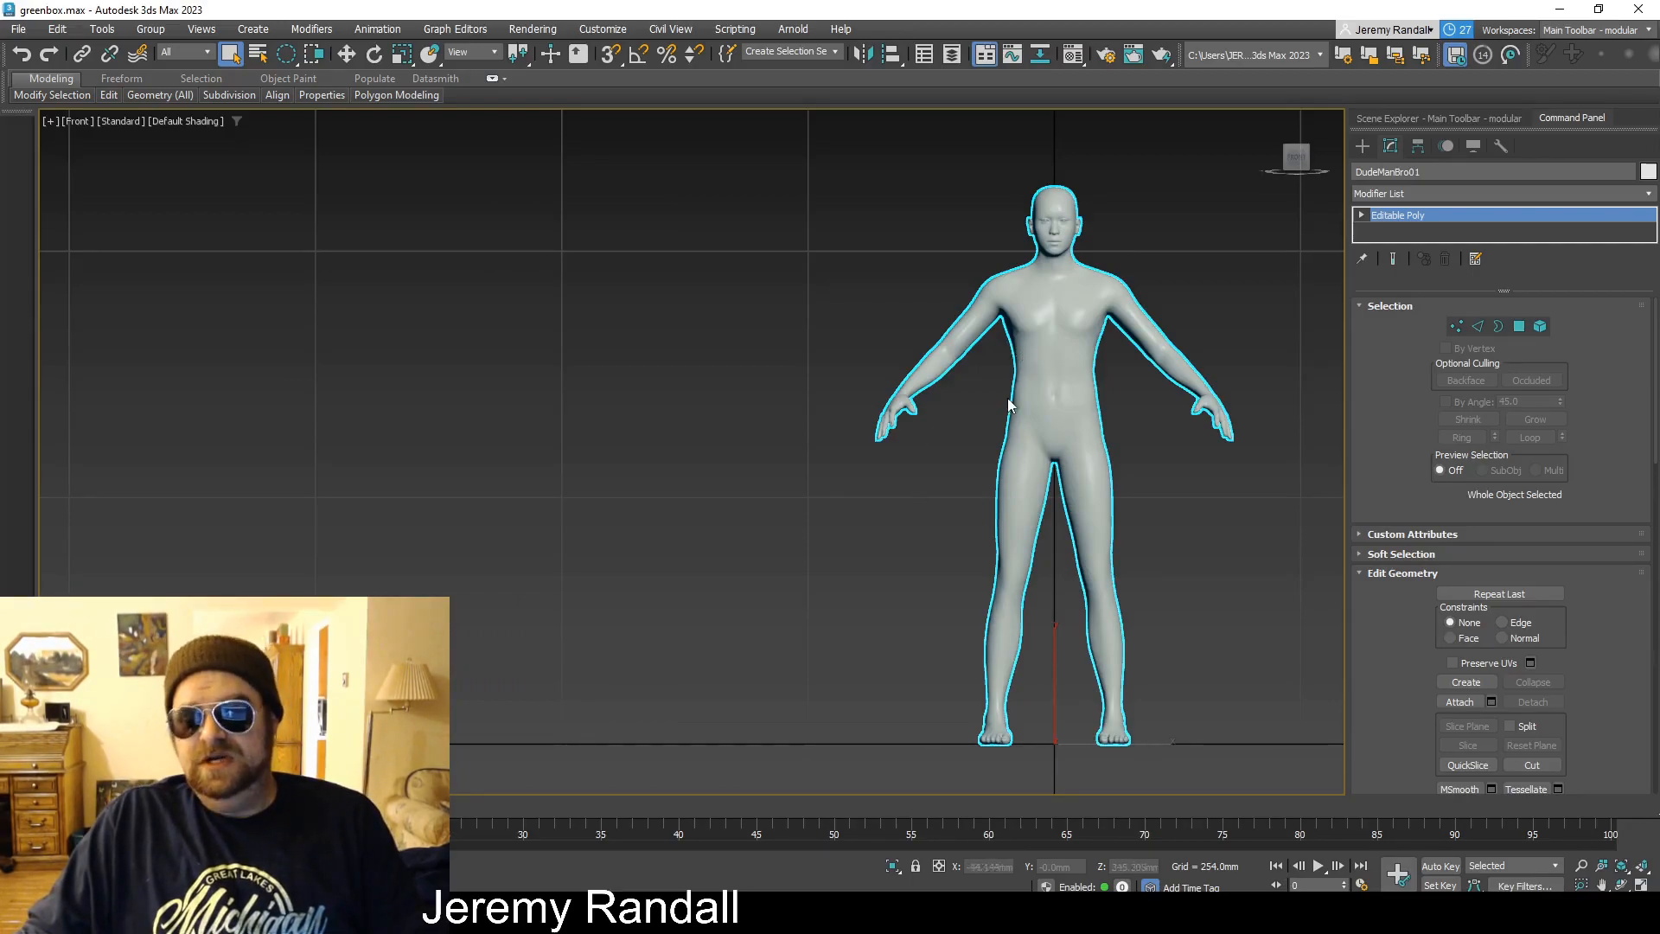
Reselect the DudeManBro01 figure and render the Front view.
{"action": "left_click", "coordinate": [819, 485]}
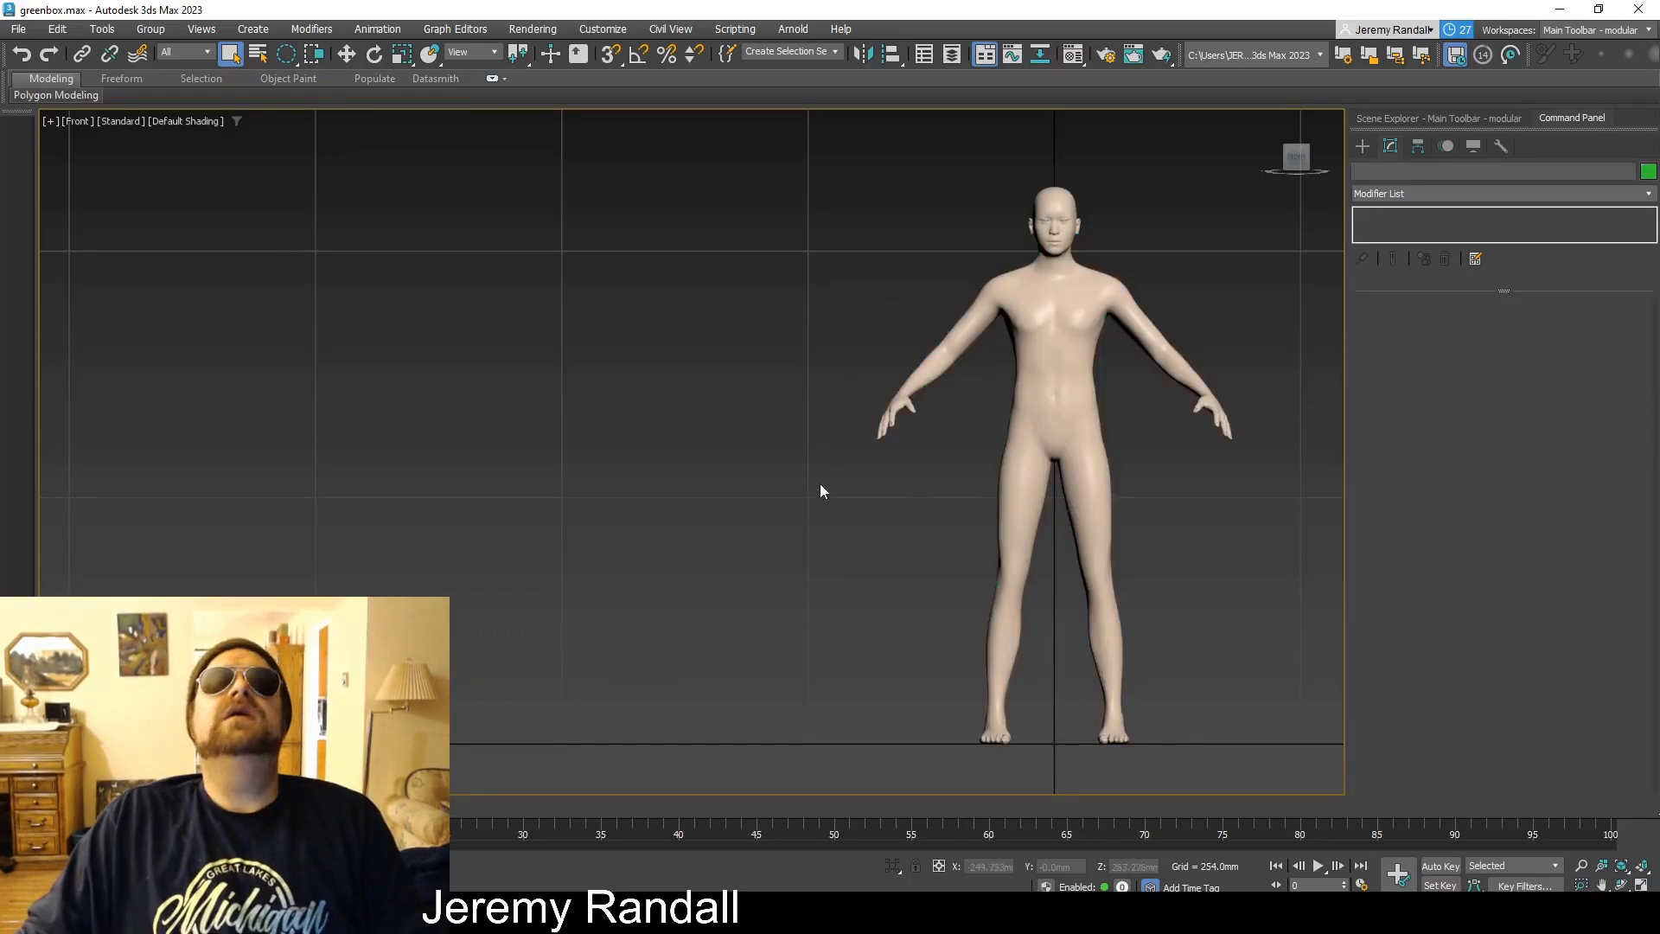
{"action": "left_click", "coordinate": [1069, 337]}
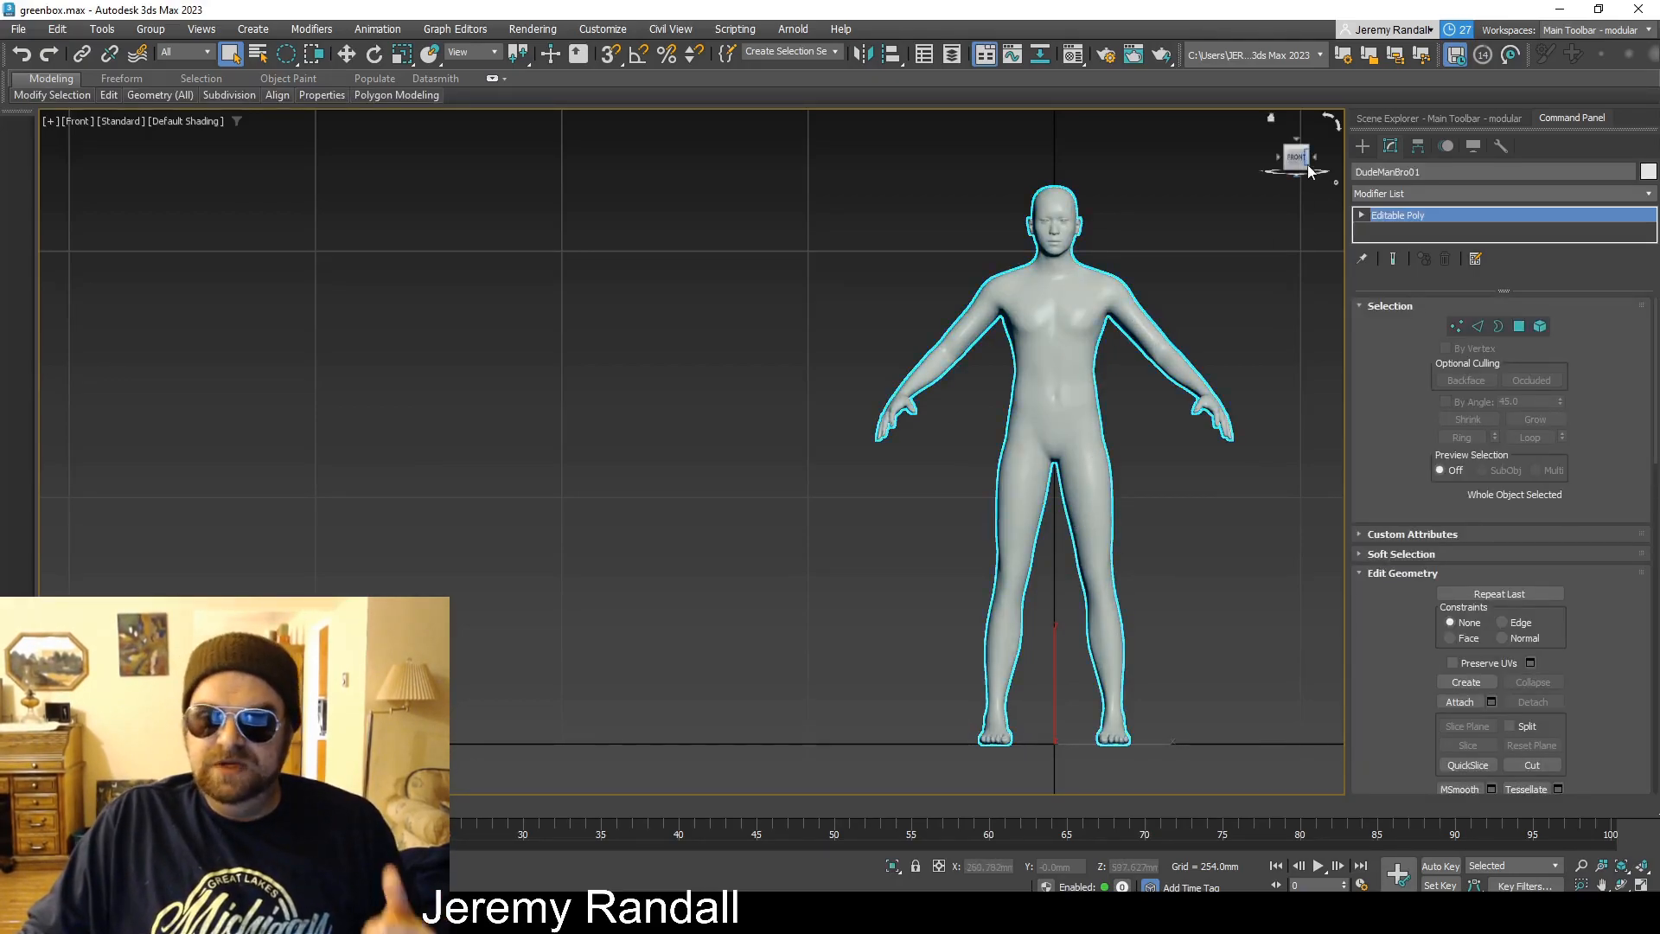
{"action": "left_click", "coordinate": [1161, 54]}
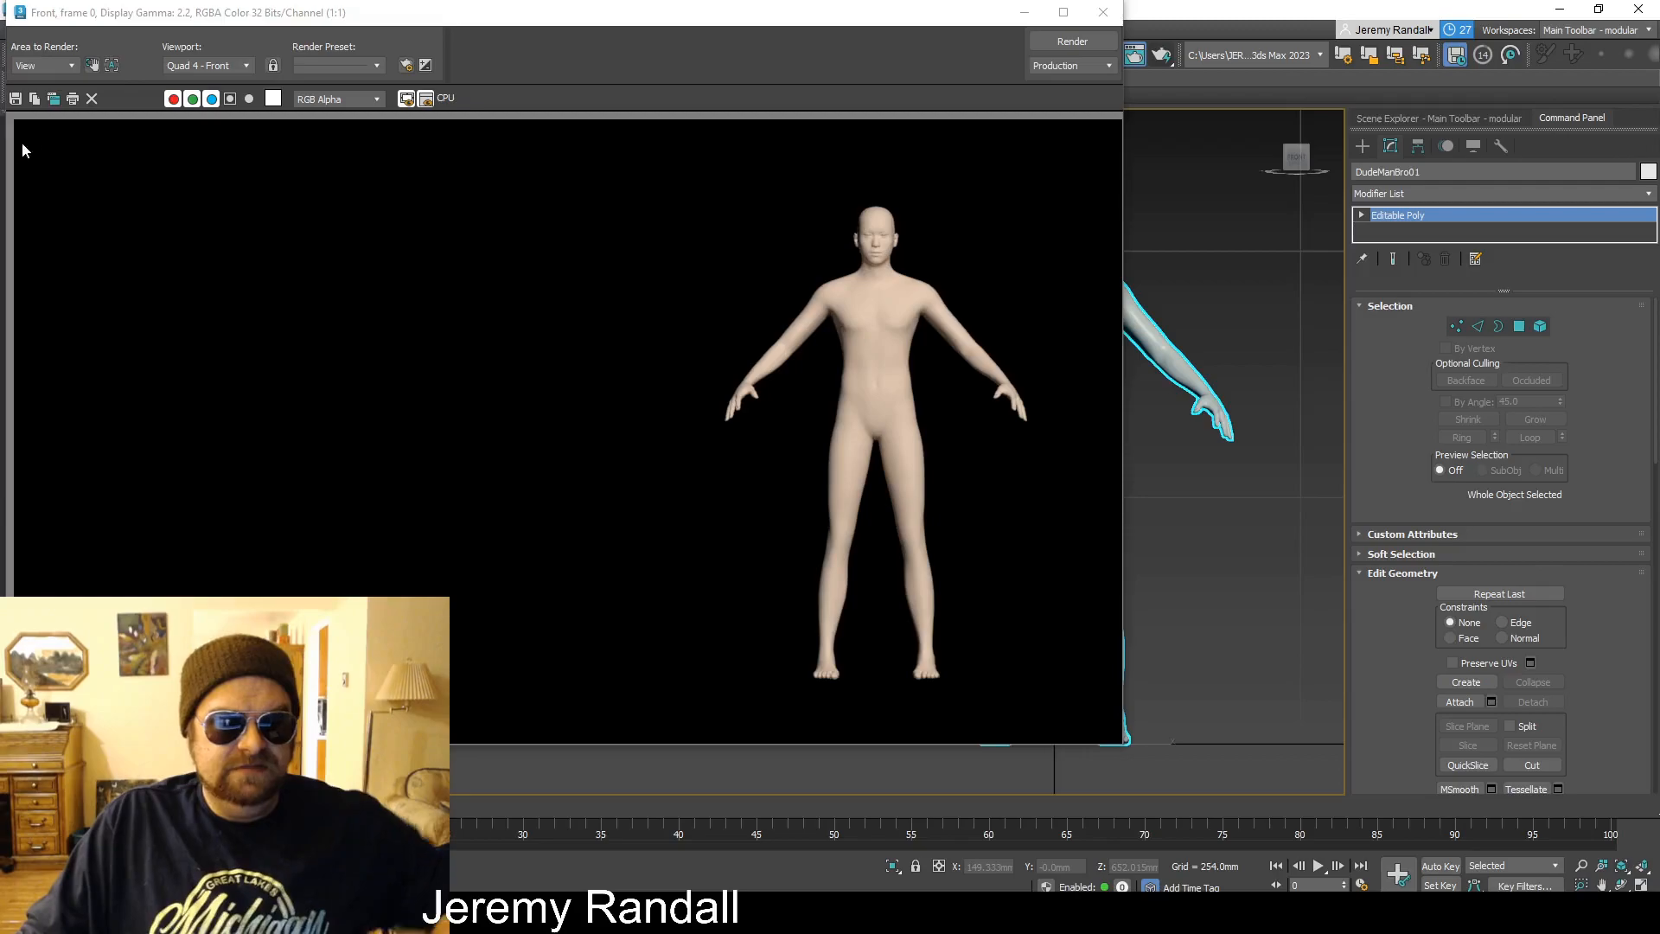
View the Save Image options for the render, close the rendered frame without saving, and deselect the figure.
{"action": "left_click", "coordinate": [16, 97]}
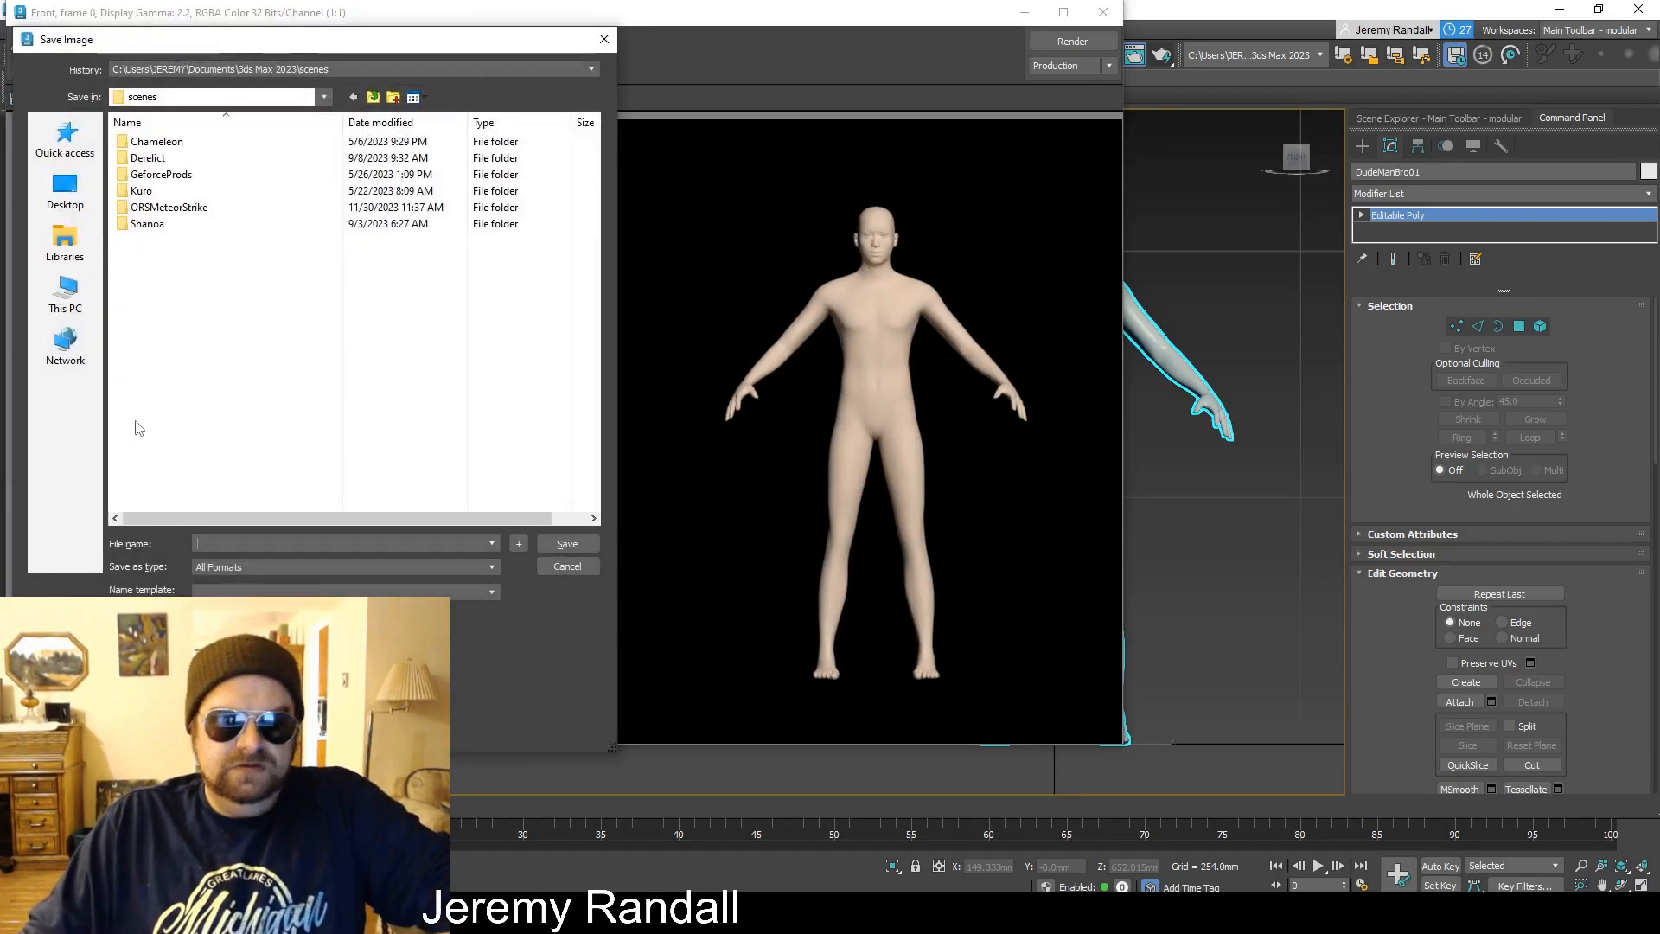
{"action": "left_click", "coordinate": [604, 40]}
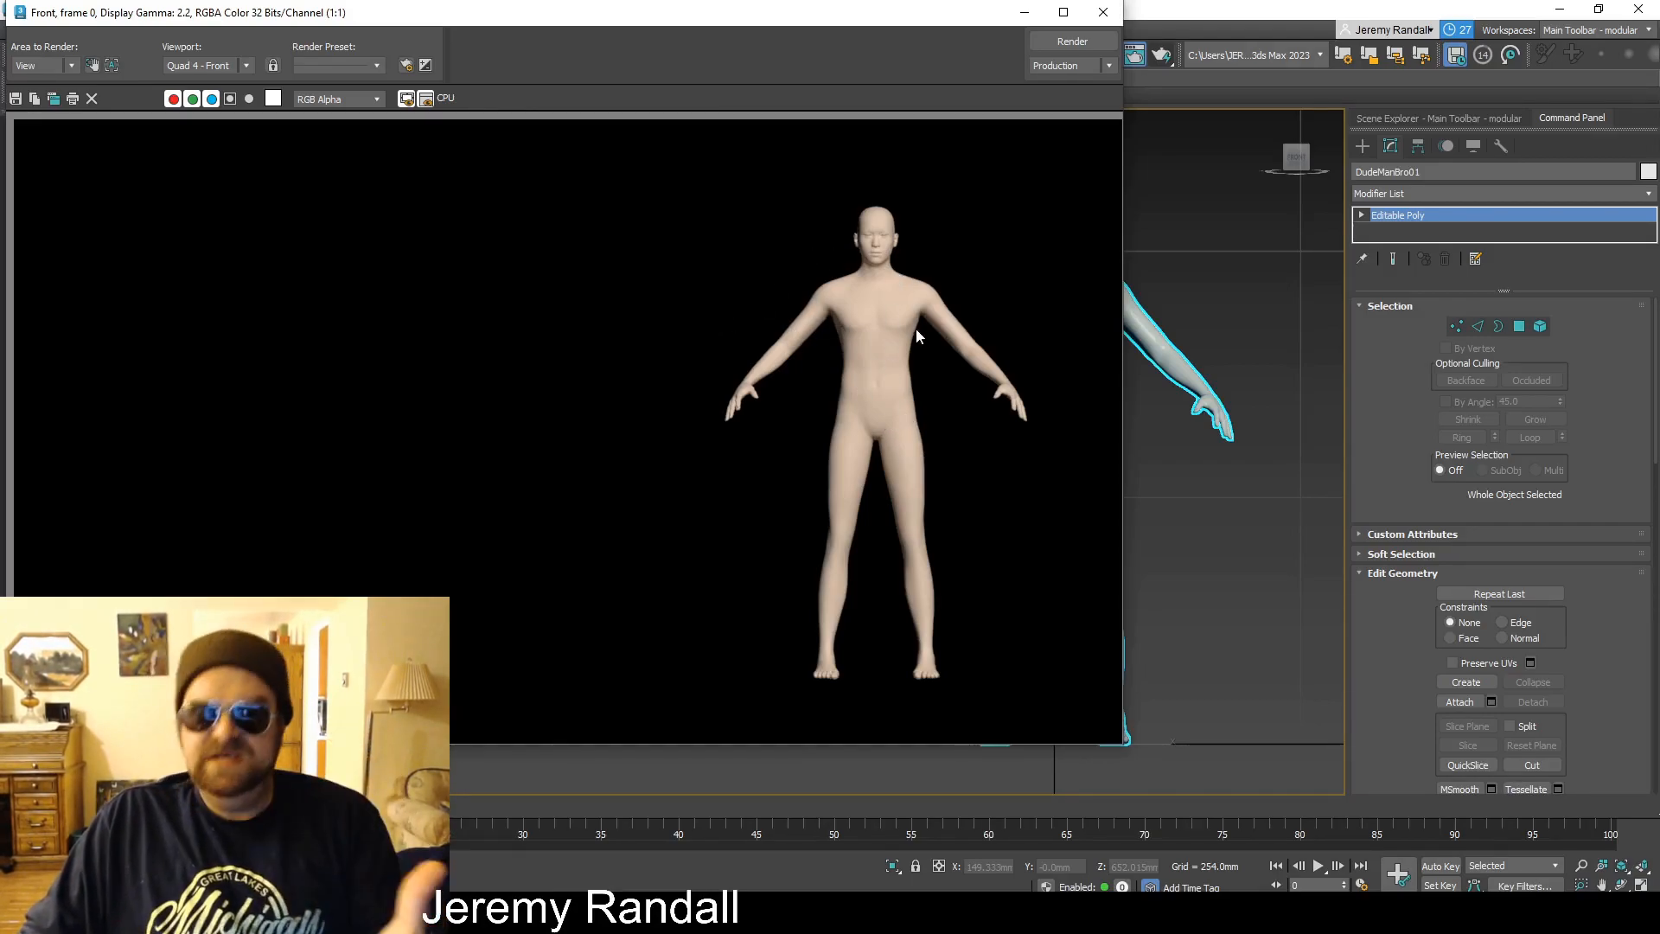
{"action": "left_click", "coordinate": [1103, 13]}
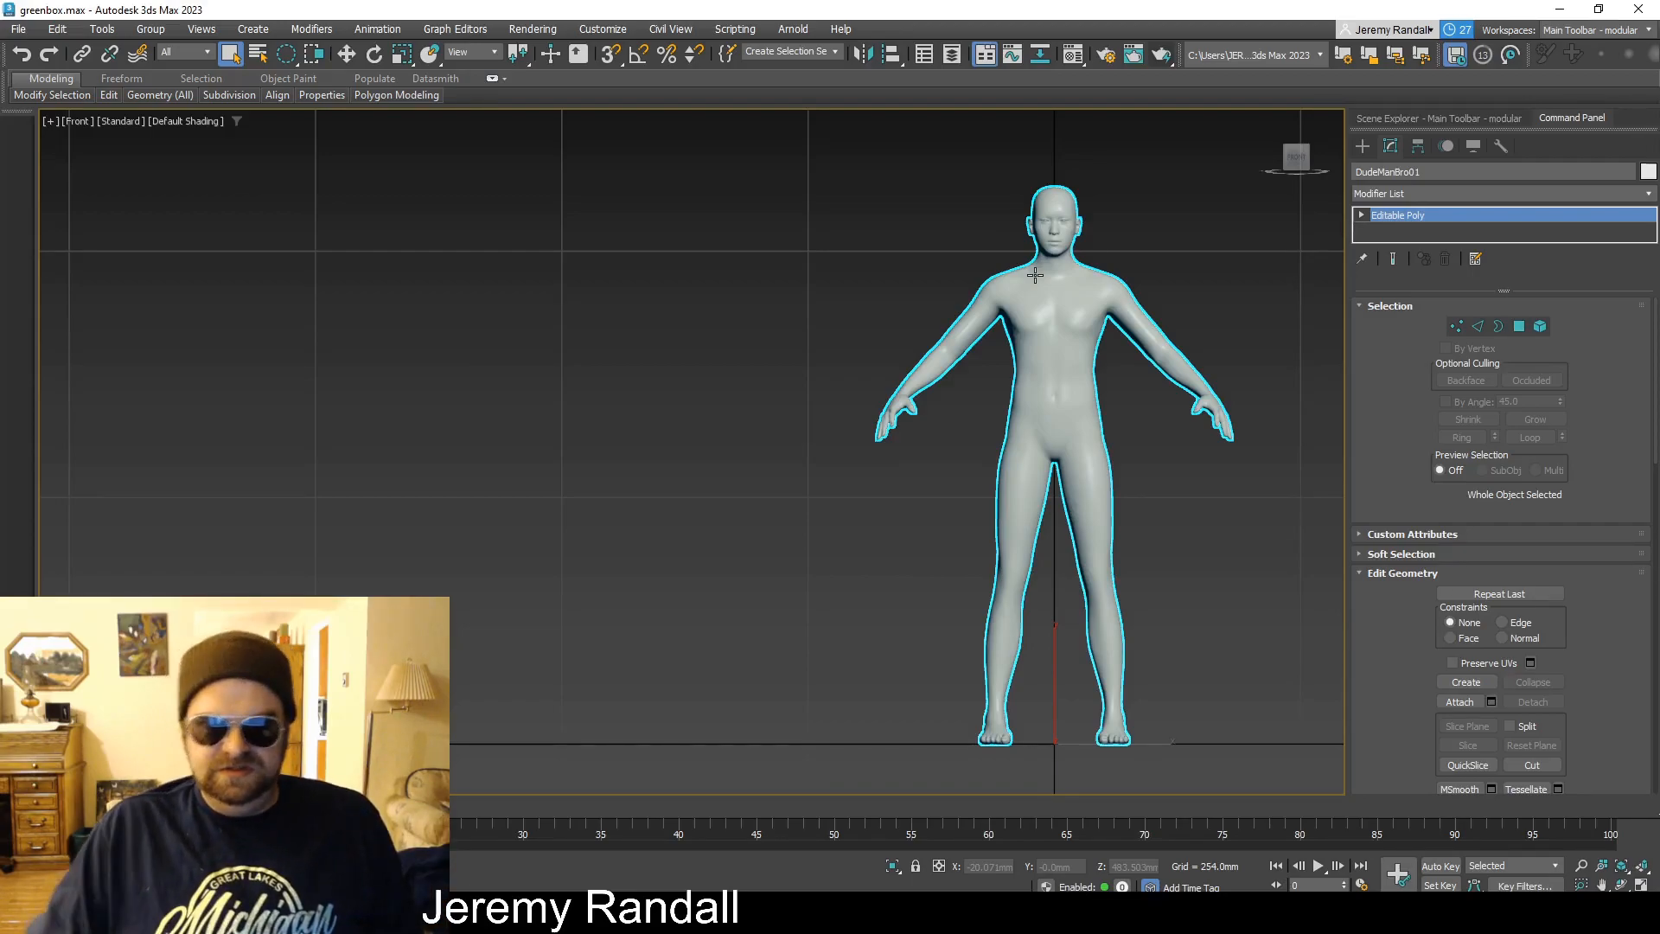
{"action": "left_click", "coordinate": [791, 254]}
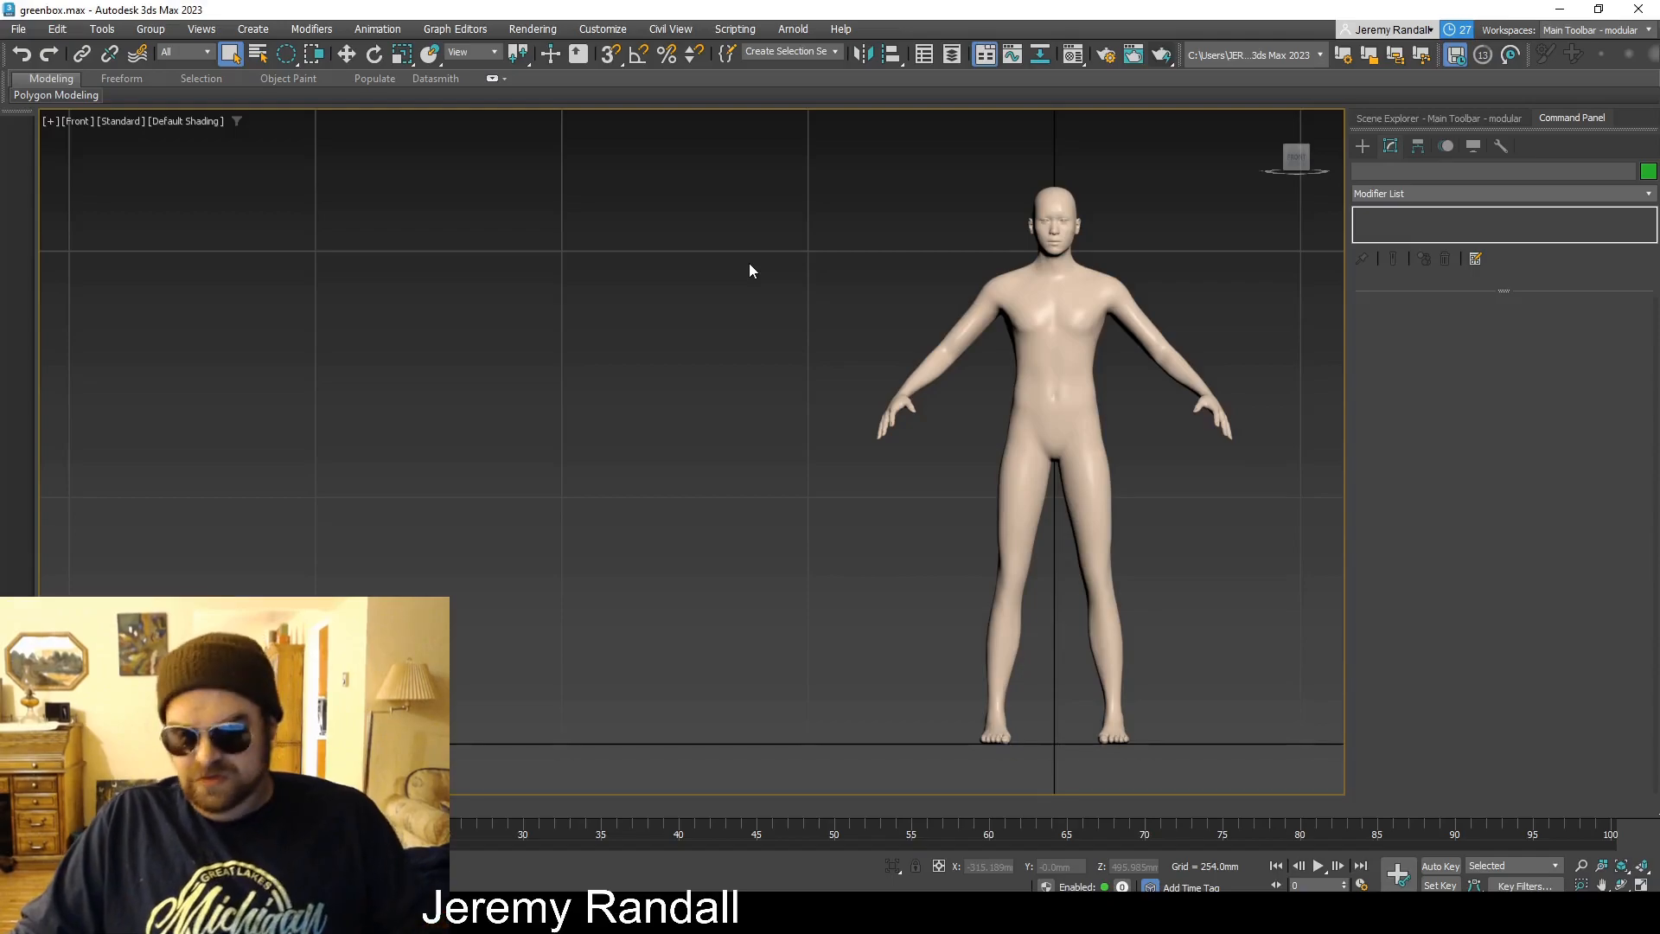
{"action": "left_click", "coordinate": [1007, 350]}
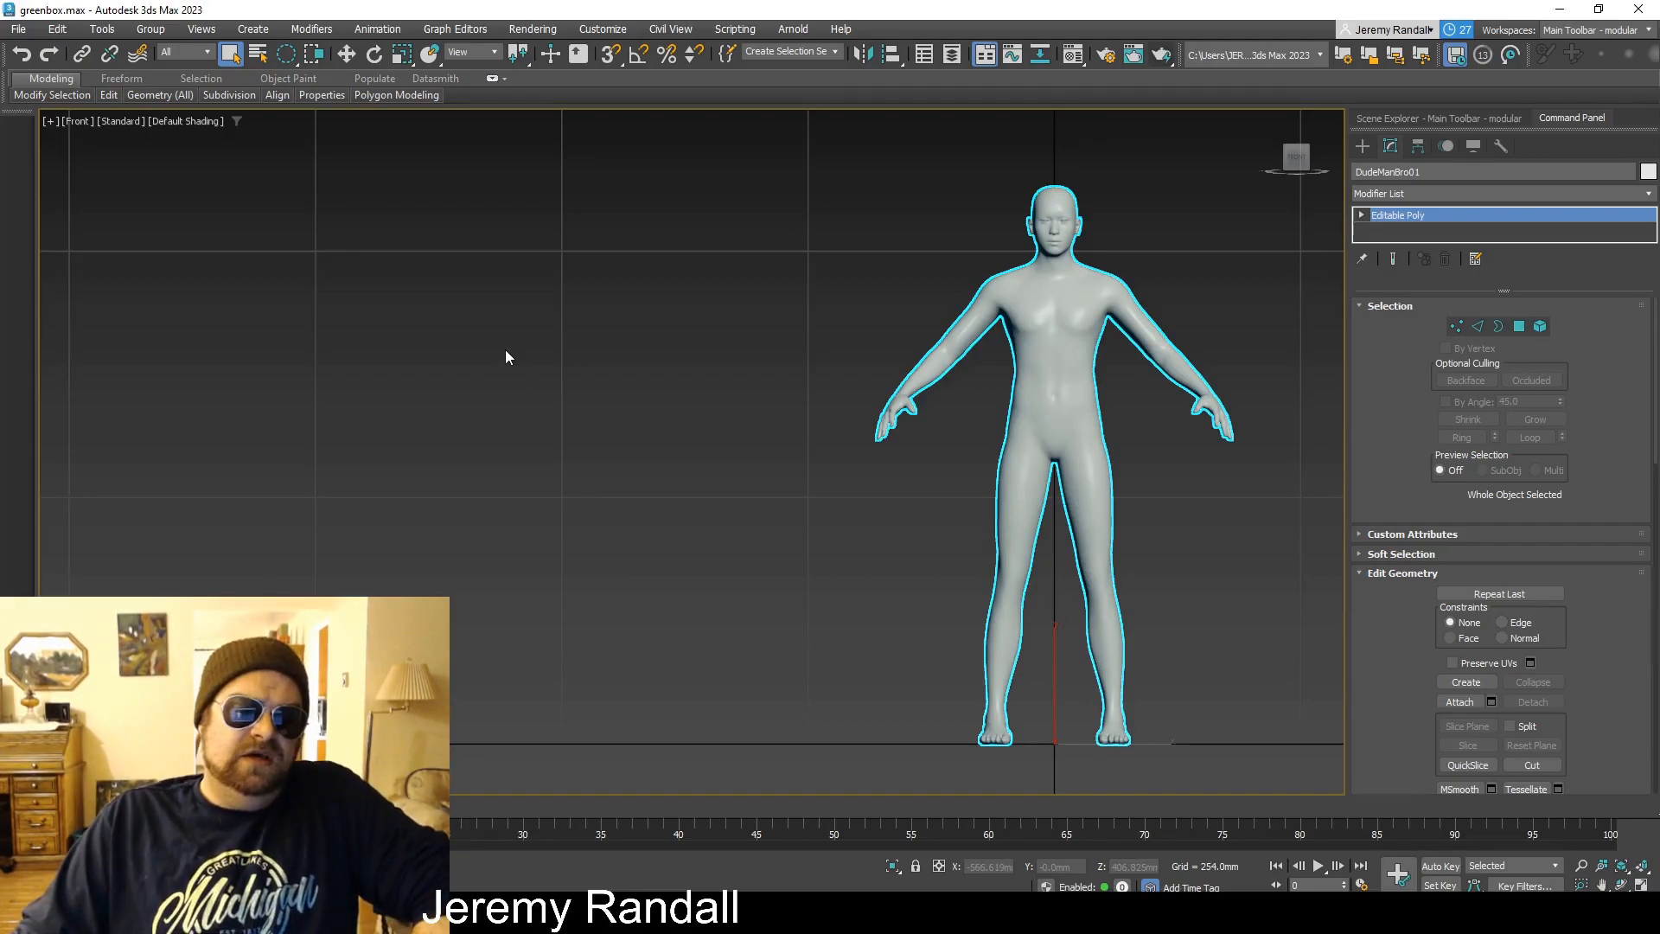
{"action": "left_click", "coordinate": [487, 372]}
{"action": "left_click", "coordinate": [1048, 338]}
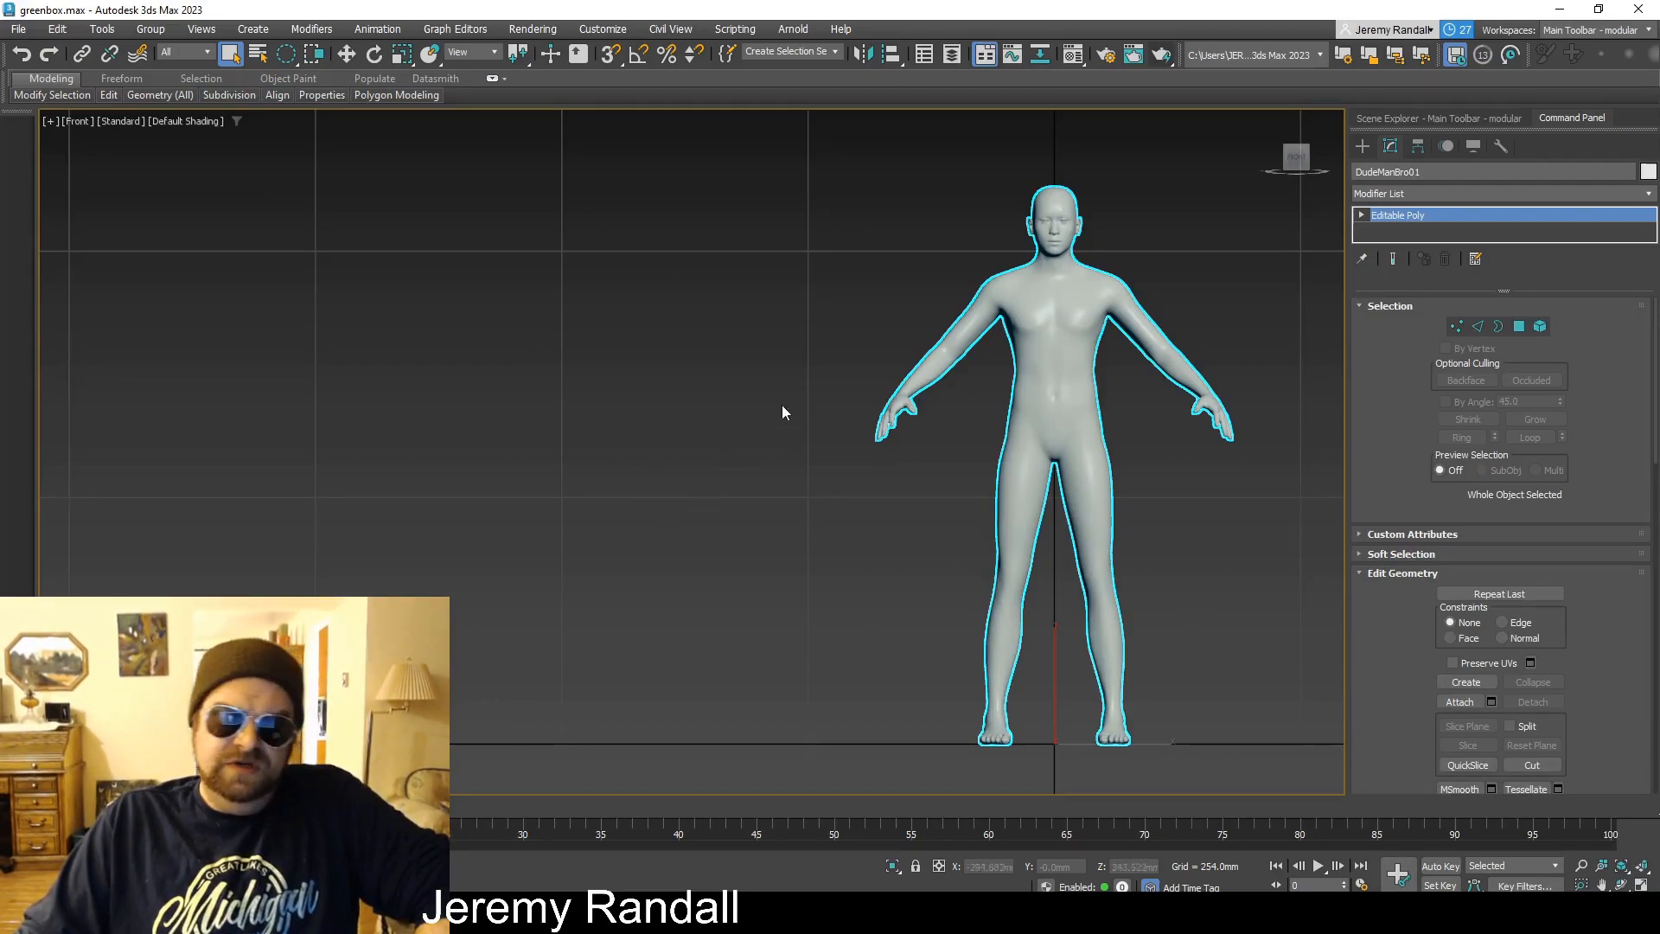
{"action": "left_click", "coordinate": [747, 423]}
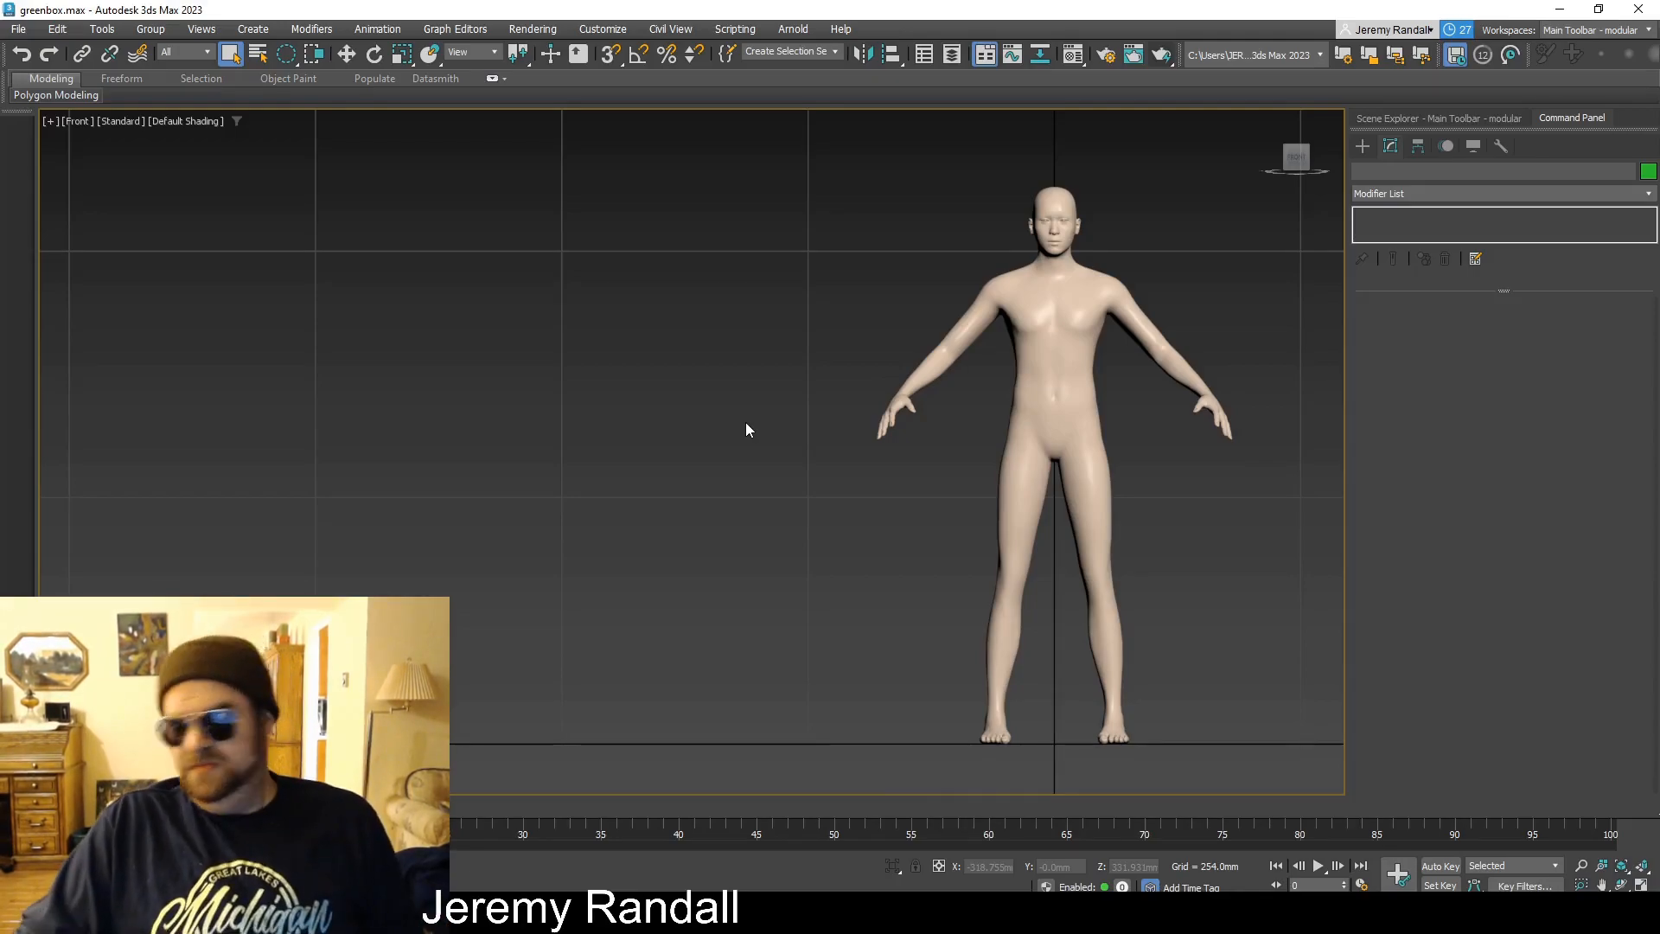
Export only the DudeManBro01 figure to the Desktop in Autodesk FBX format, with the file name dudeman bro.
{"action": "left_click", "coordinate": [1024, 387]}
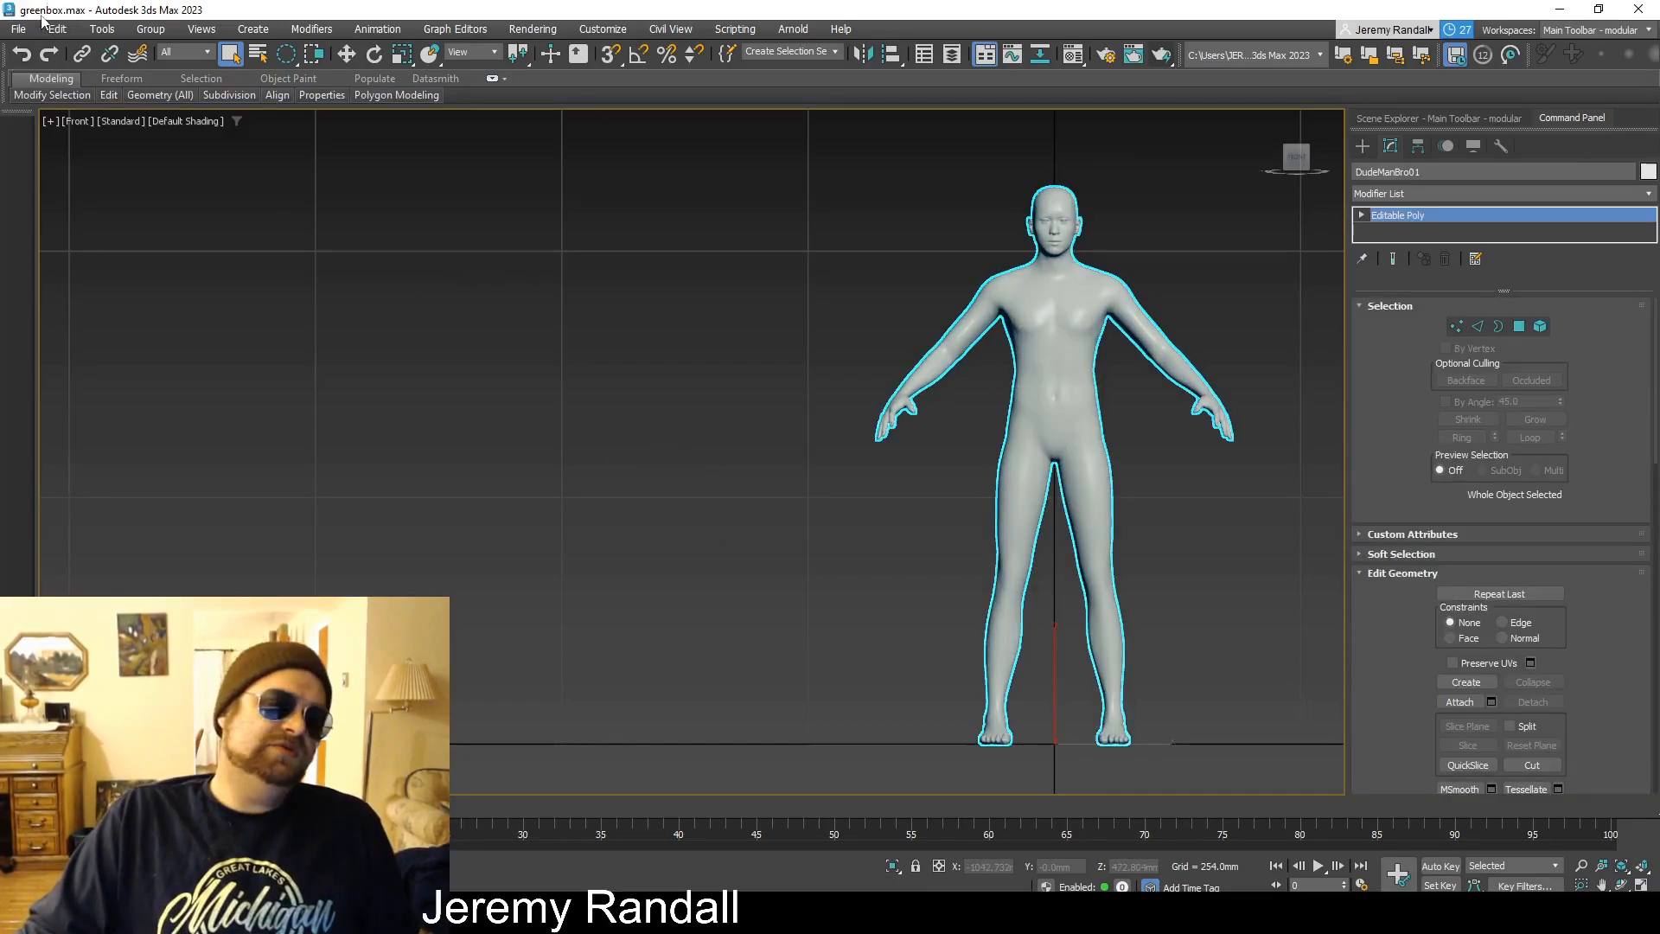
{"action": "left_click", "coordinate": [7, 33]}
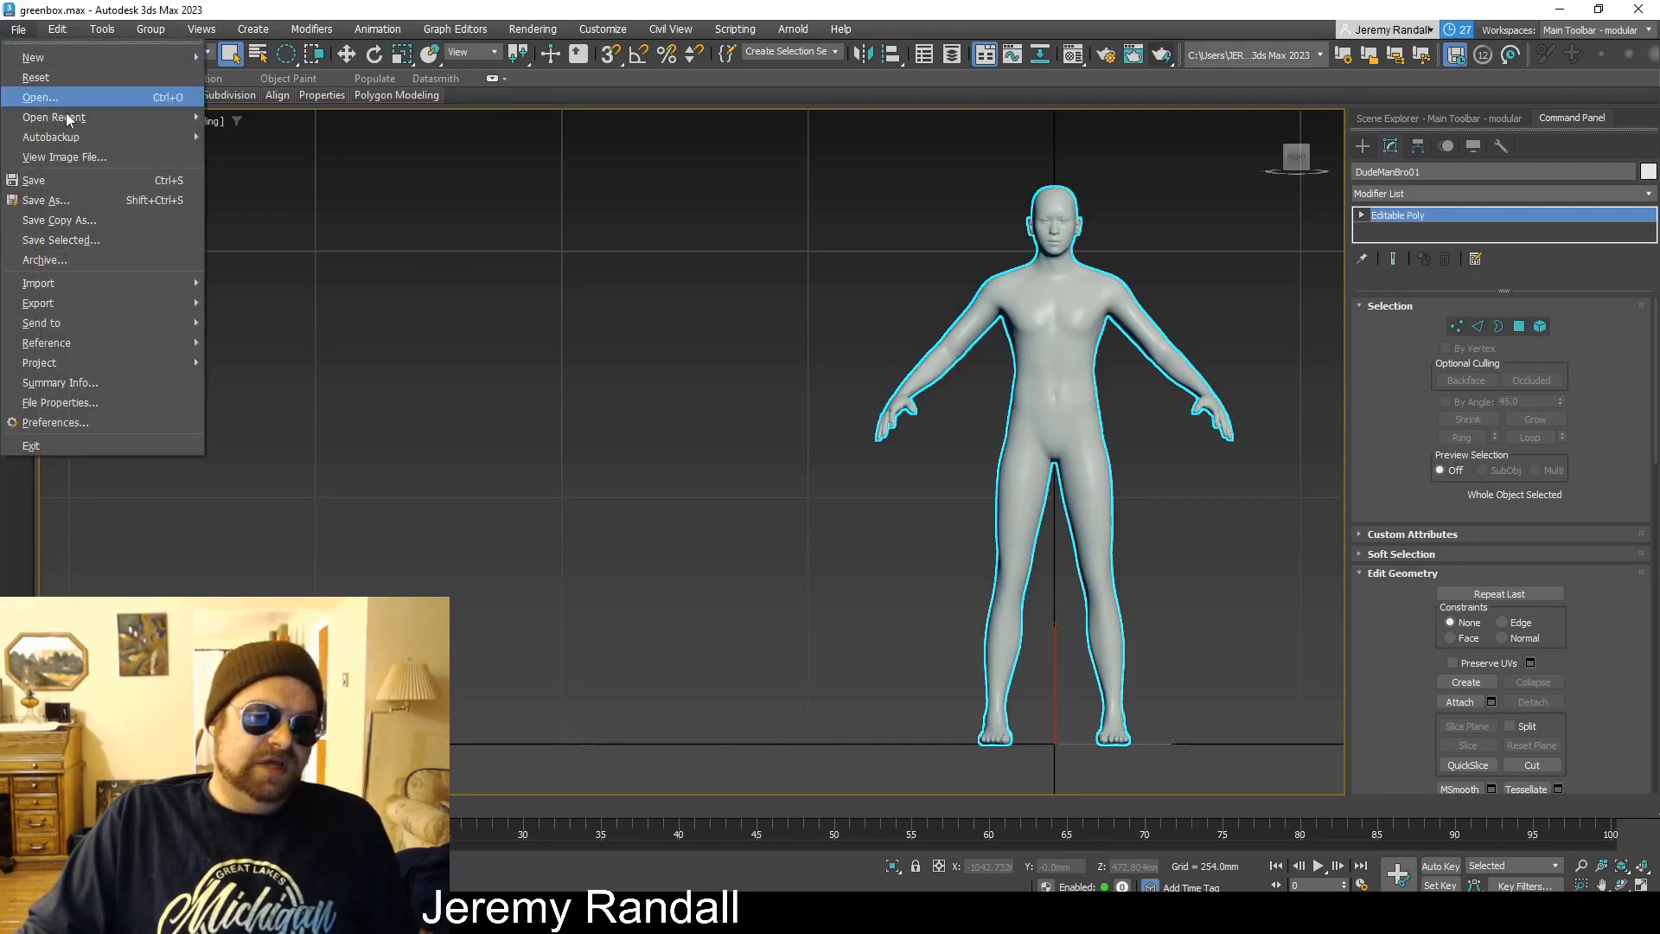
{"action": "mouse_move", "coordinate": [113, 308]}
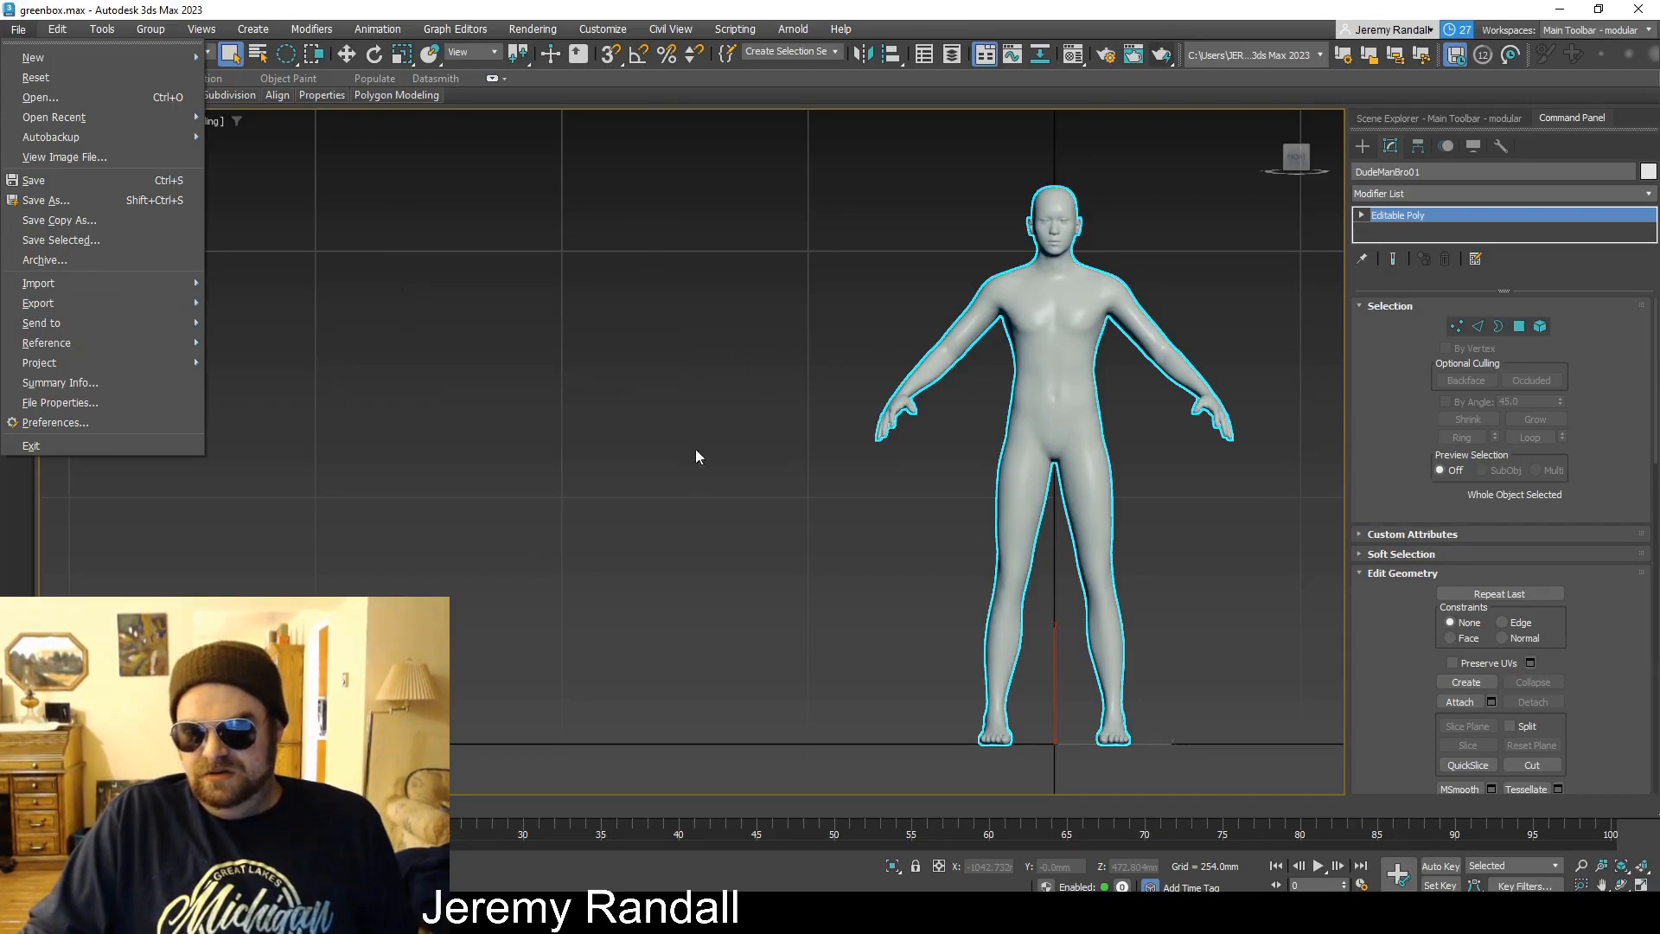
{"action": "mouse_move", "coordinate": [164, 286]}
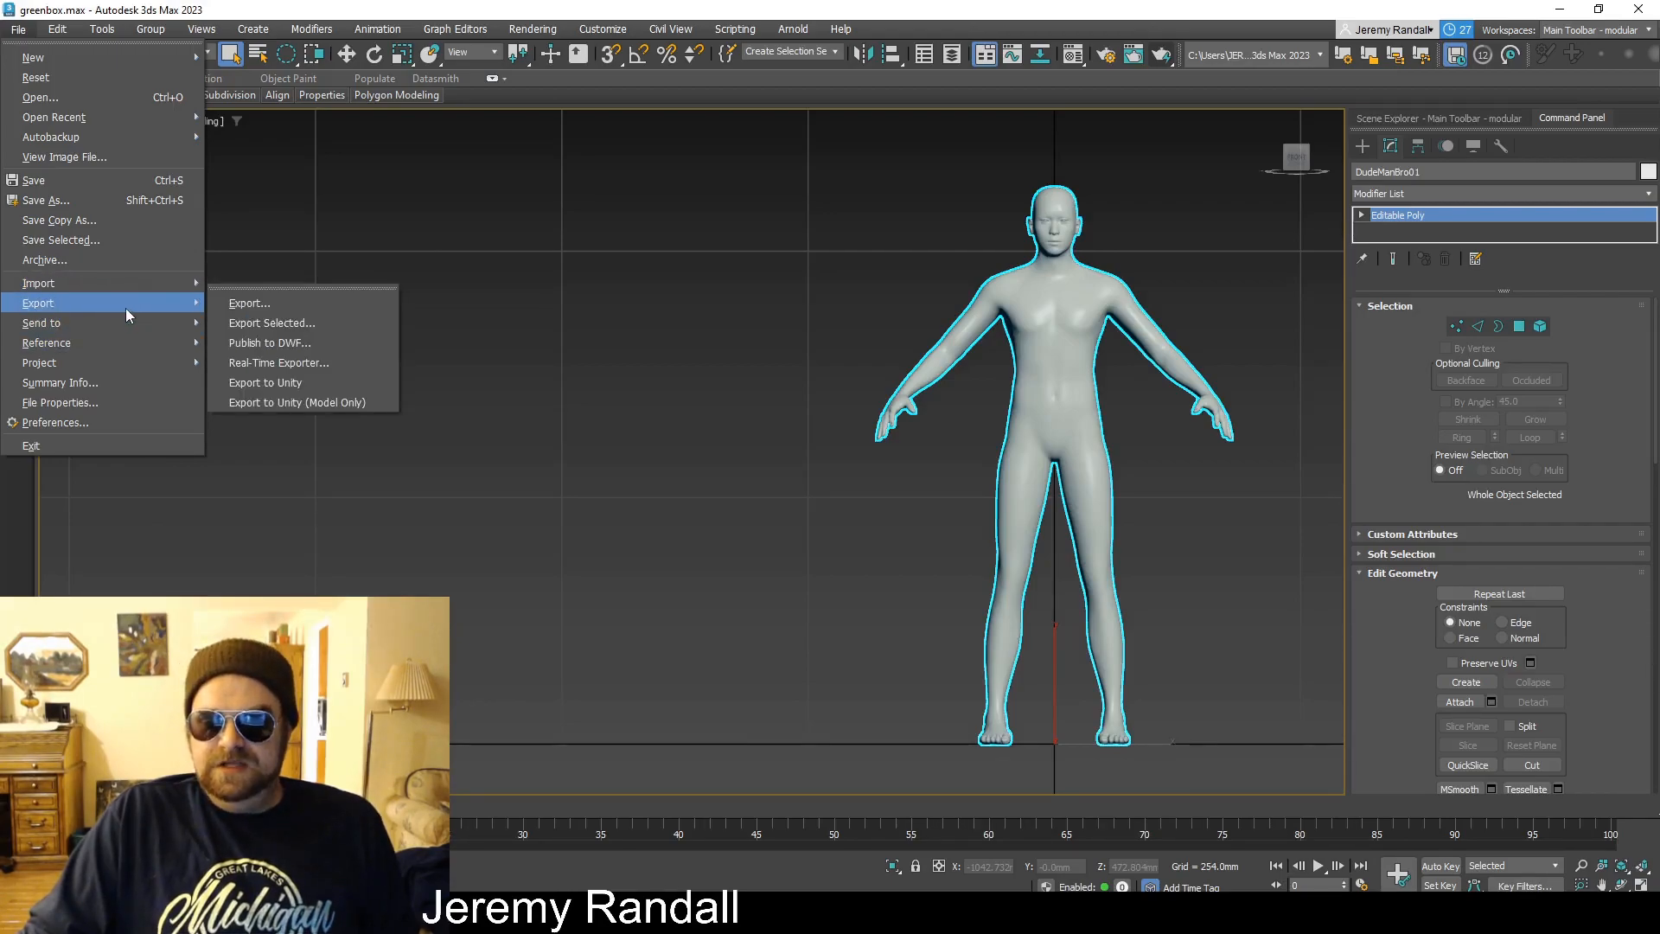
{"action": "left_click", "coordinate": [301, 323]}
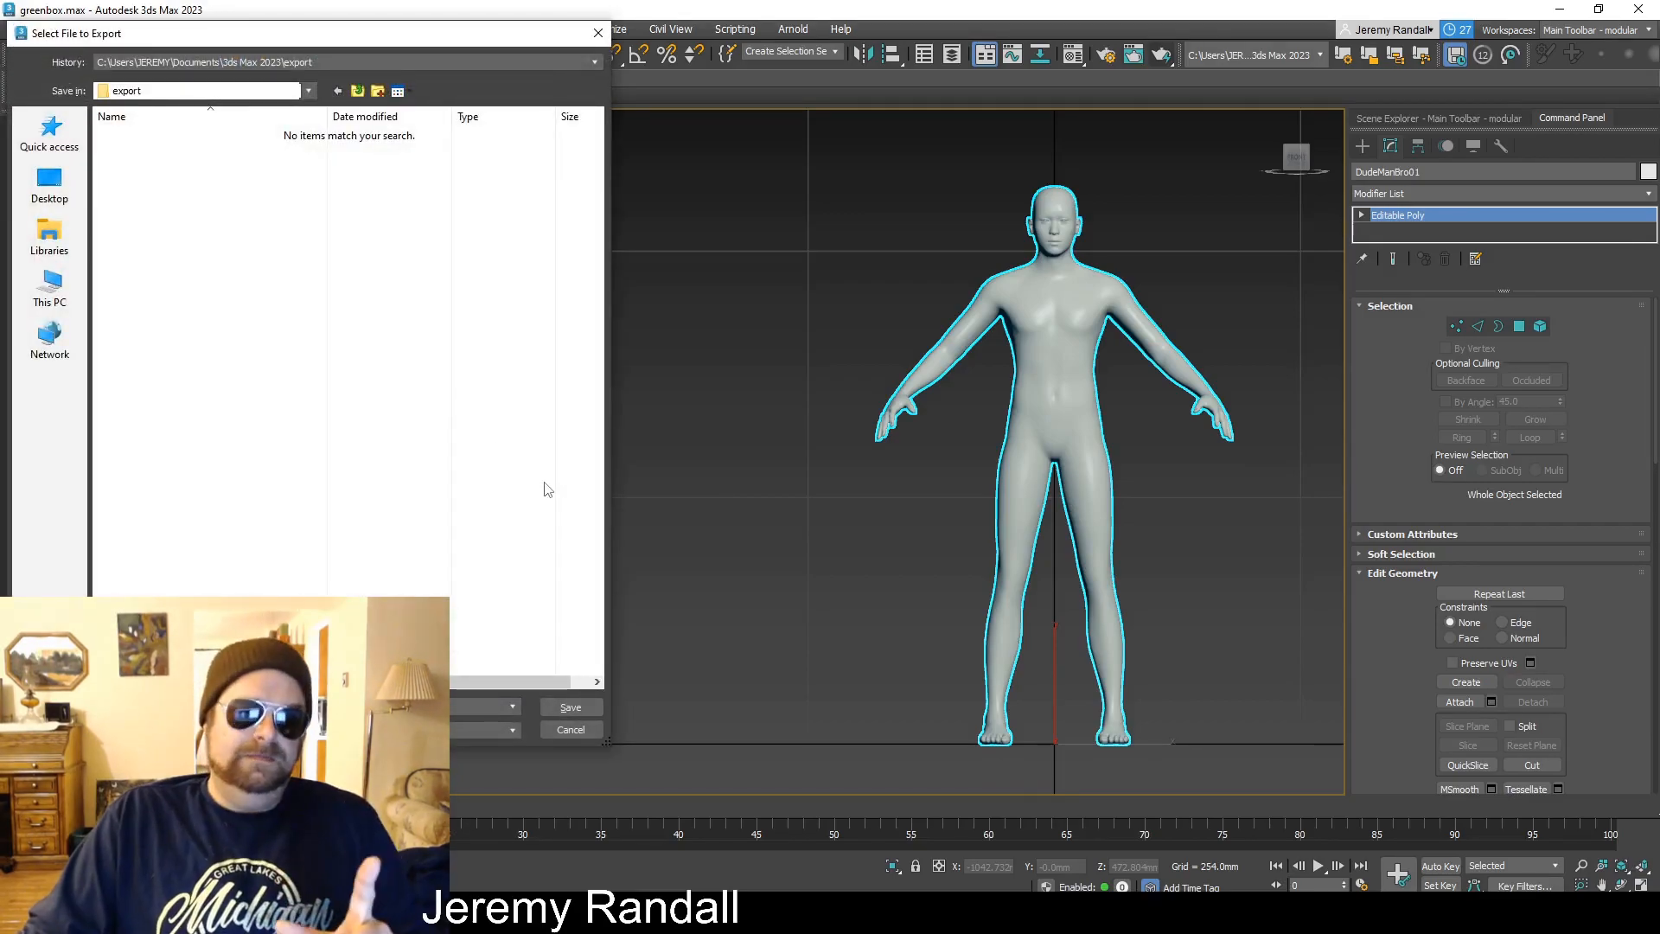
{"action": "left_click", "coordinate": [484, 730]}
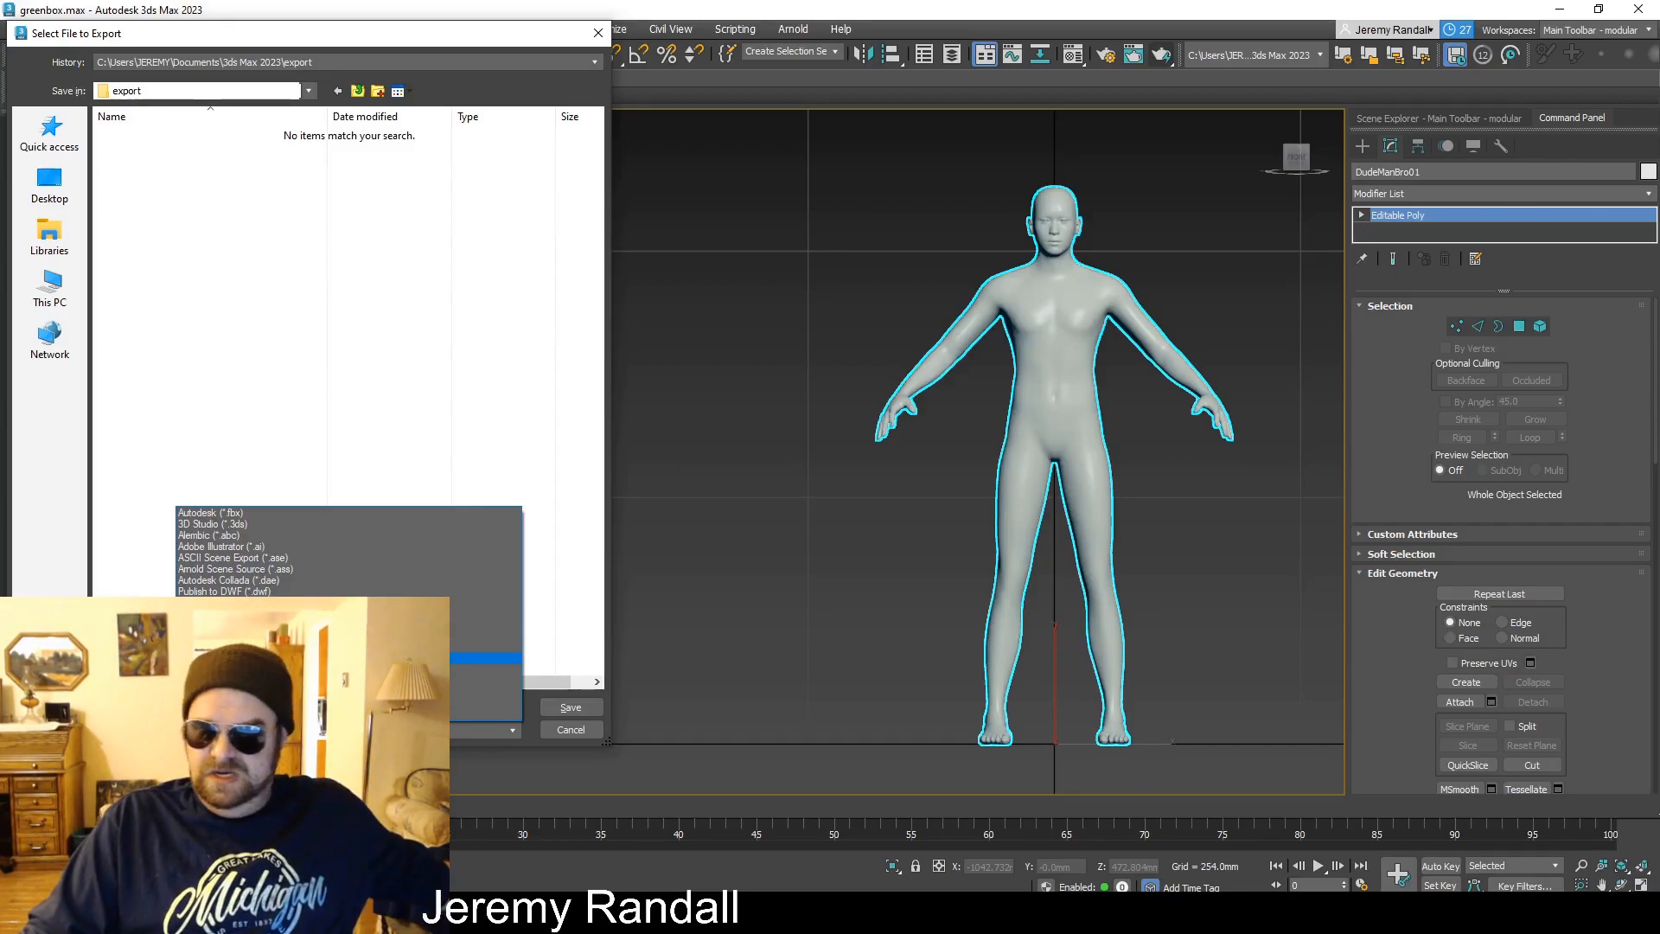
{"action": "left_click", "coordinate": [376, 510]}
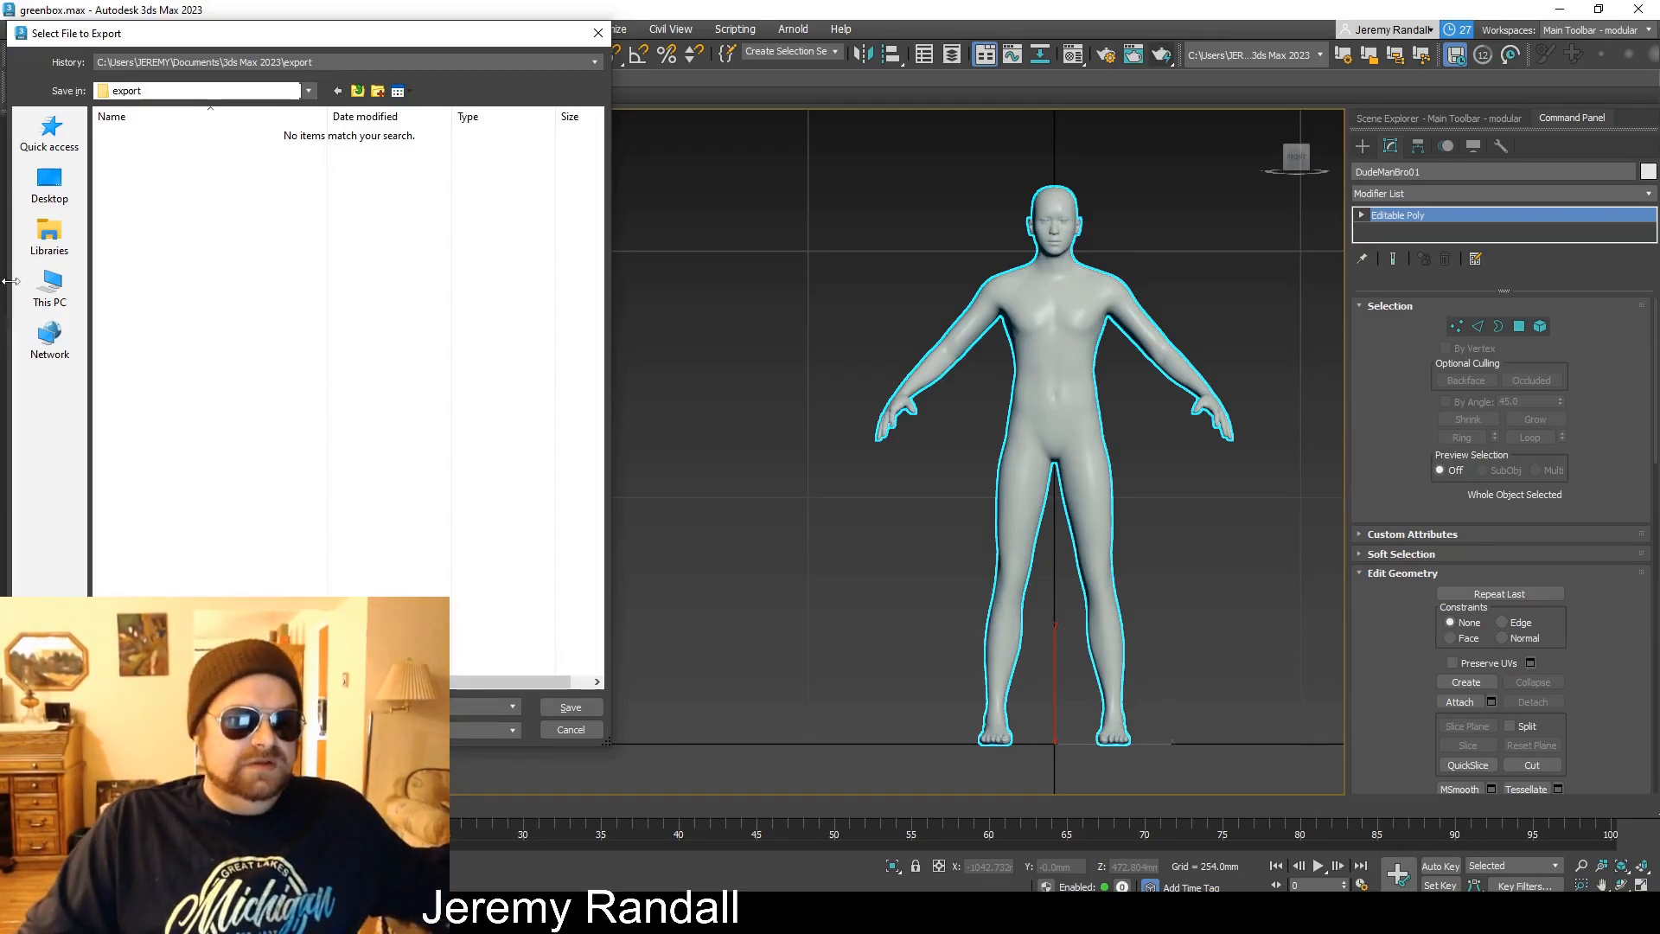
{"action": "left_click", "coordinate": [45, 192]}
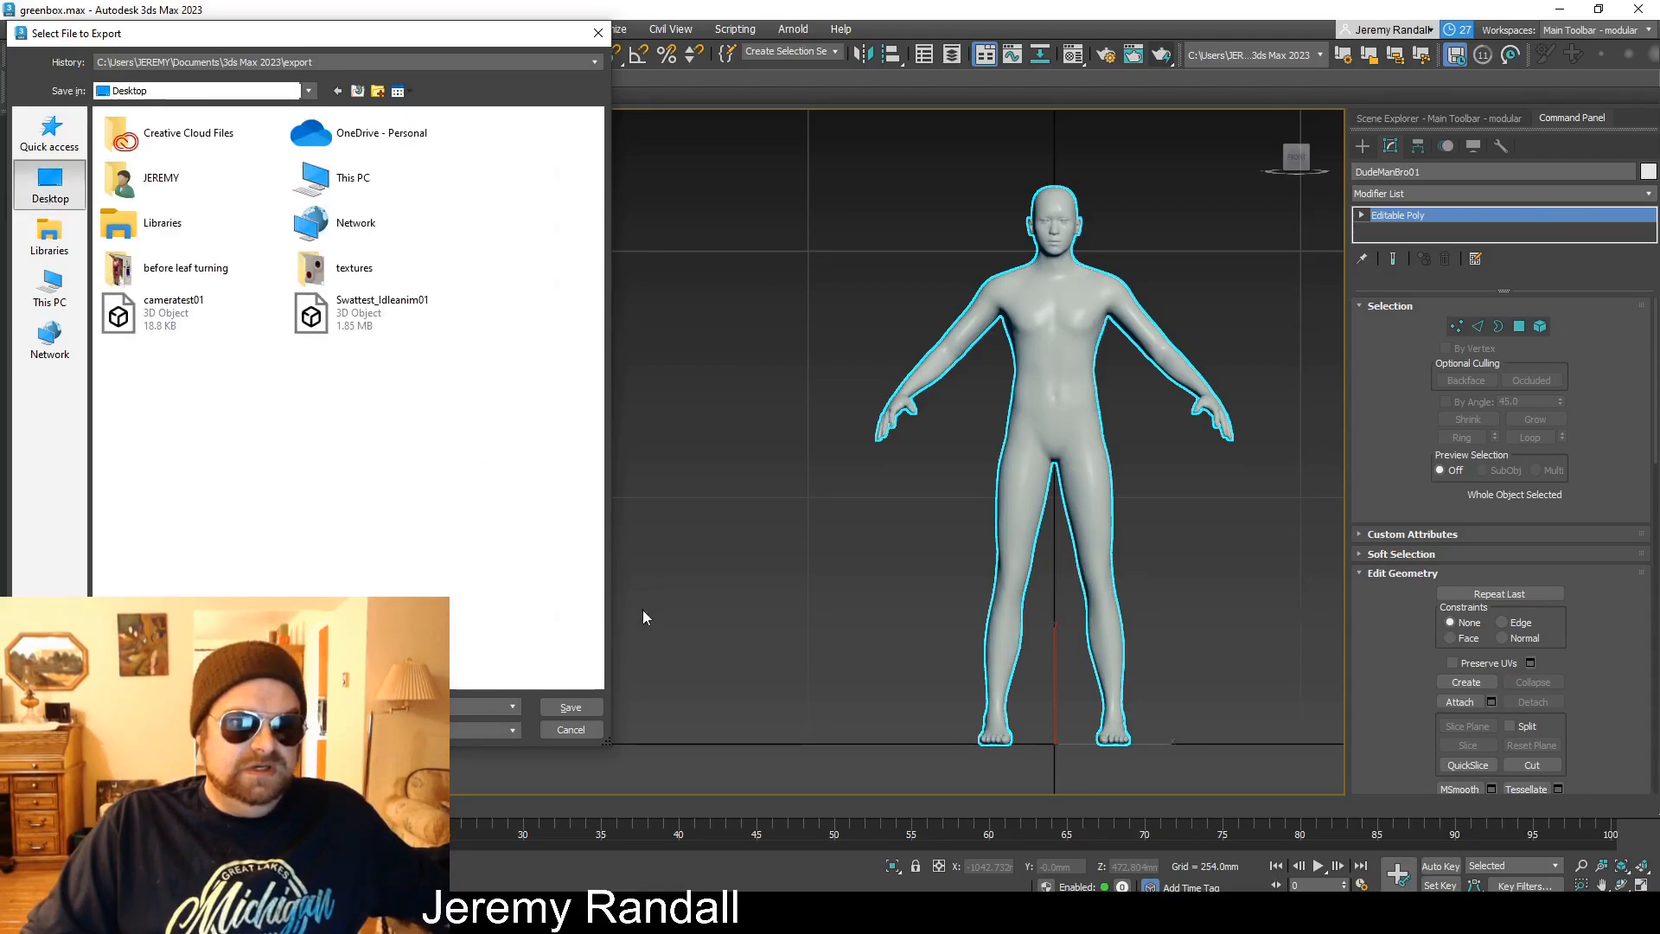
{"action": "left_click", "coordinate": [571, 708]}
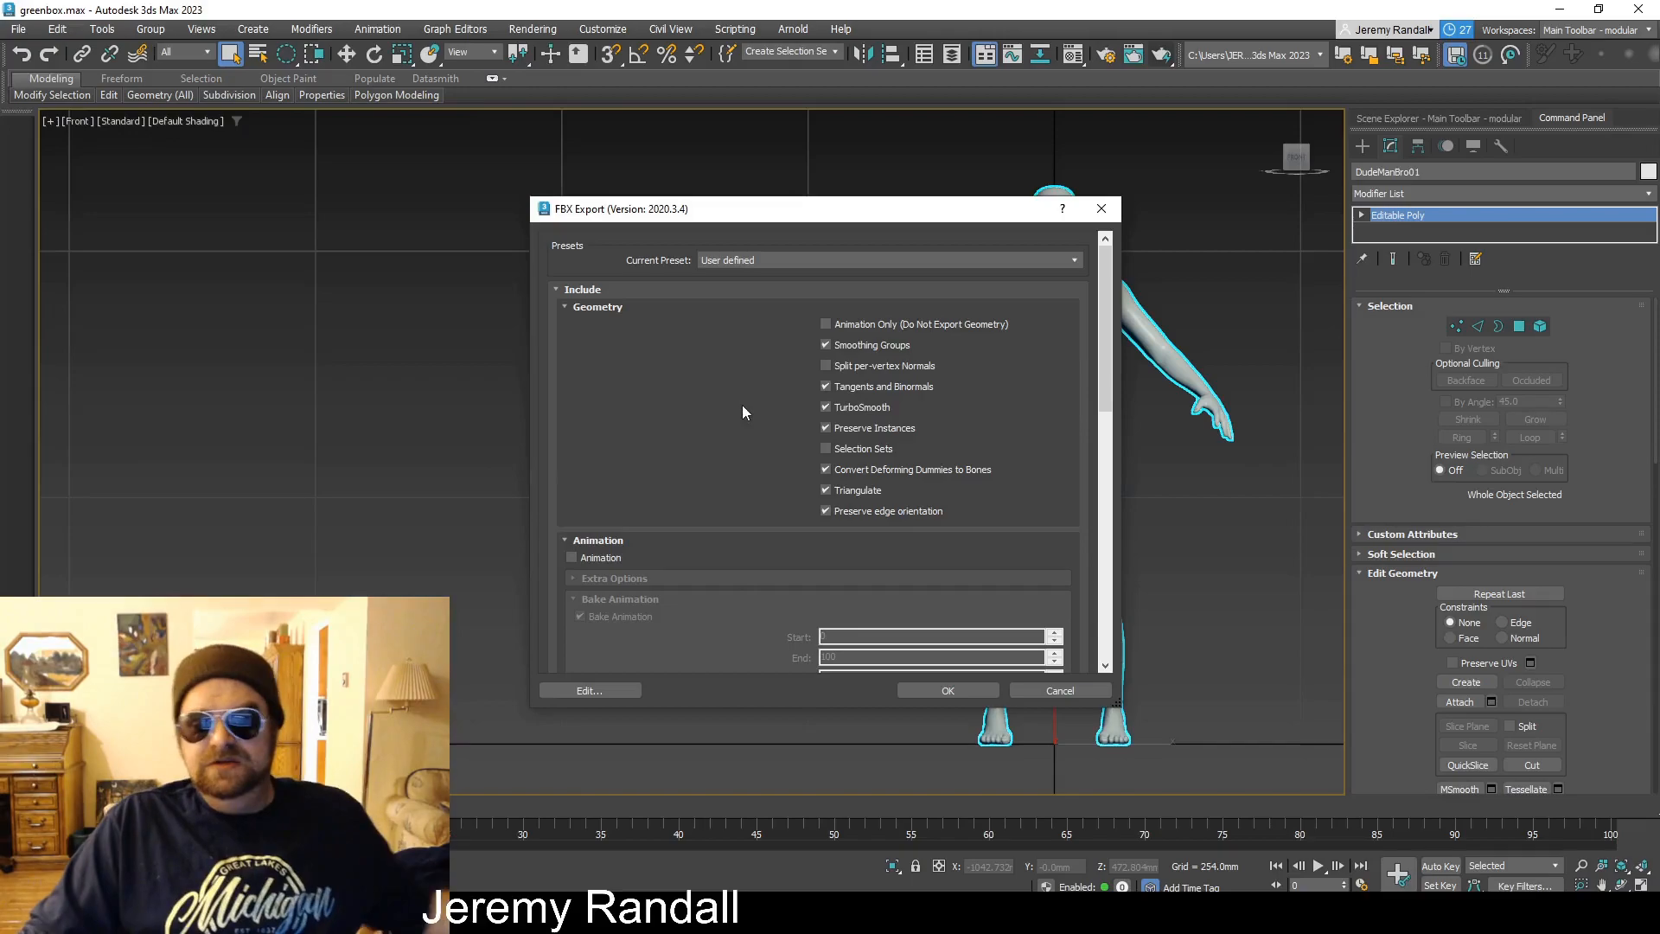
Check the available FBX export presets, and switch the Animation option on and back off.
{"action": "left_click", "coordinate": [792, 264]}
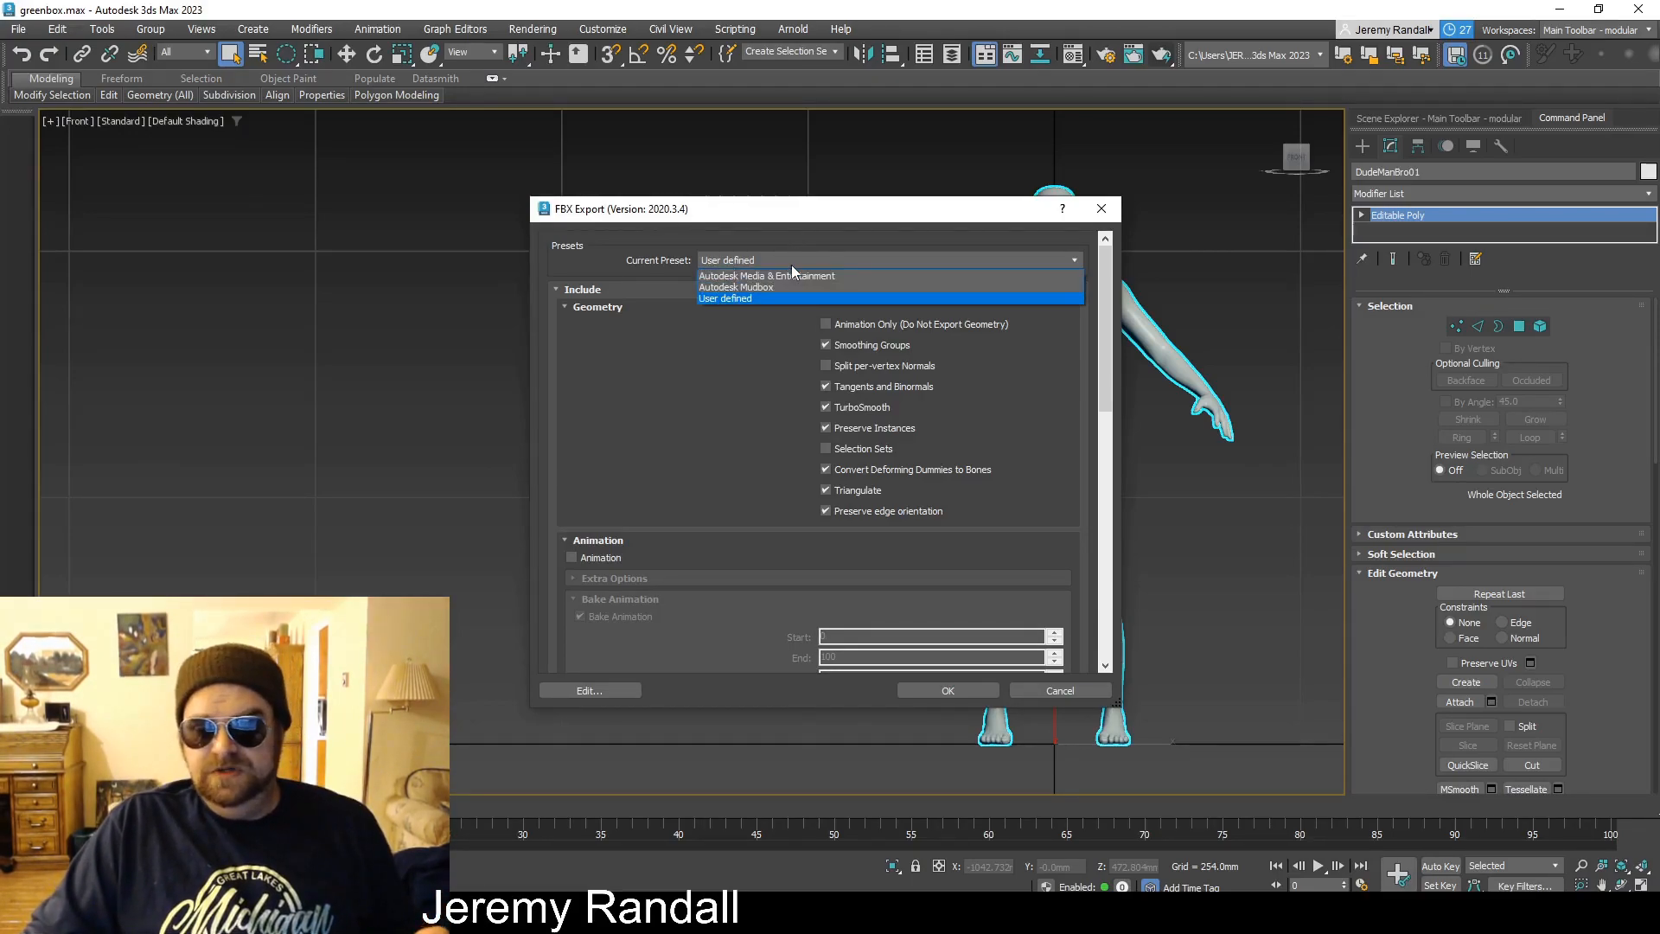
{"action": "left_click", "coordinate": [791, 264]}
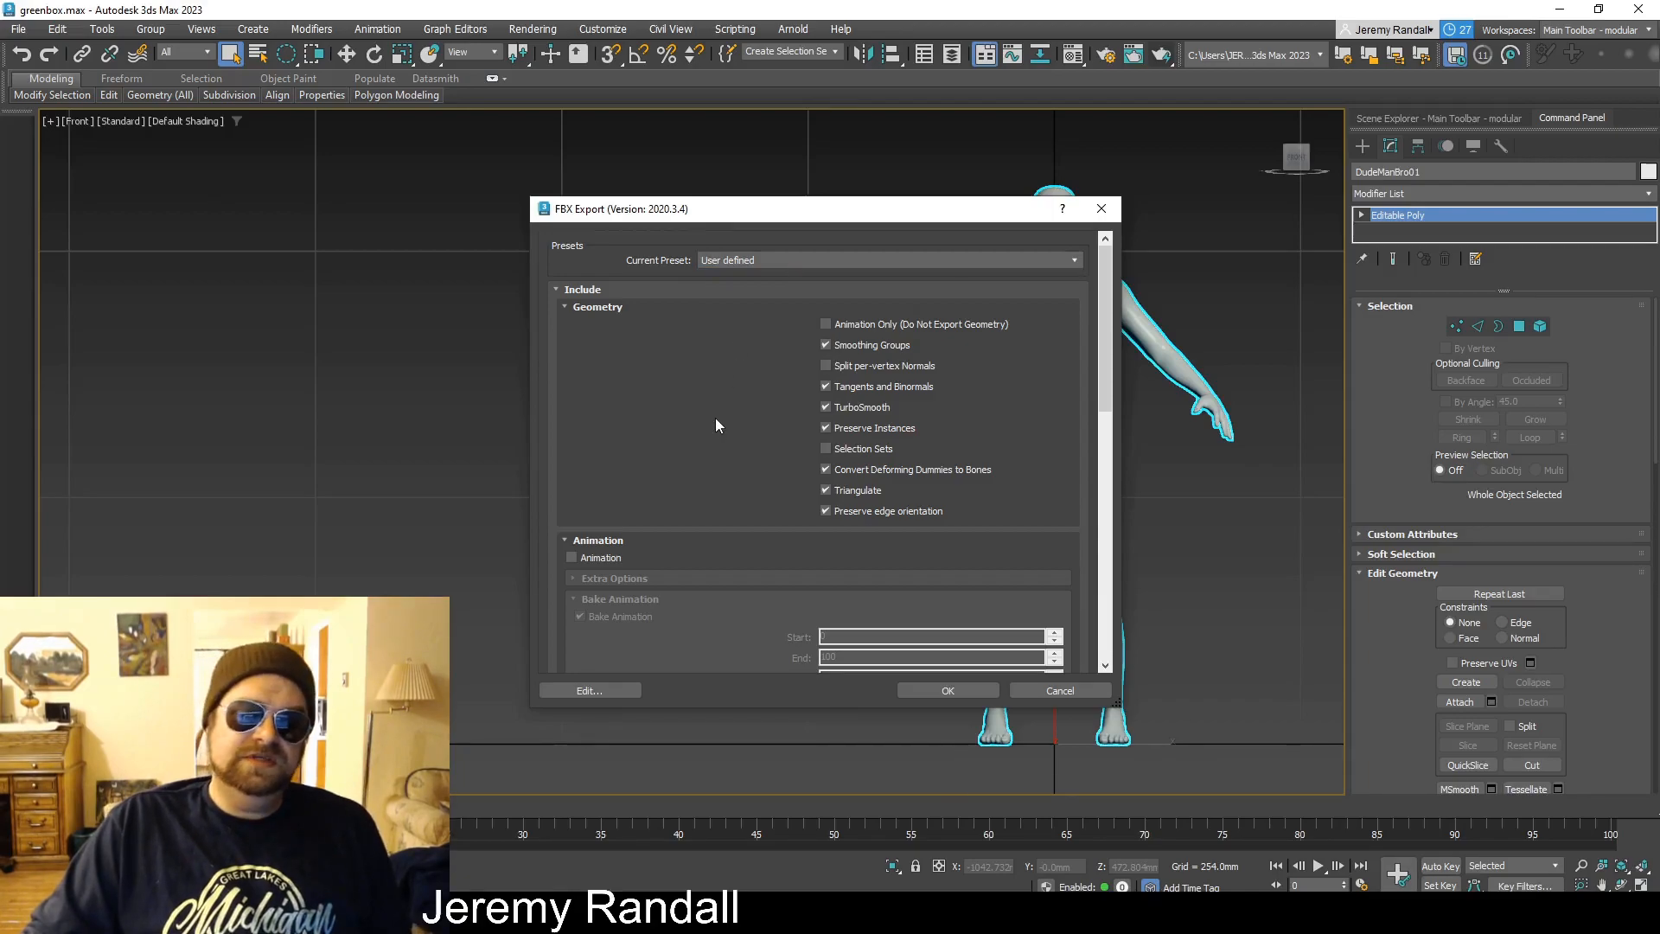
{"action": "scroll", "coordinate": [715, 418], "scroll_direction": "down", "scroll_amount": 1}
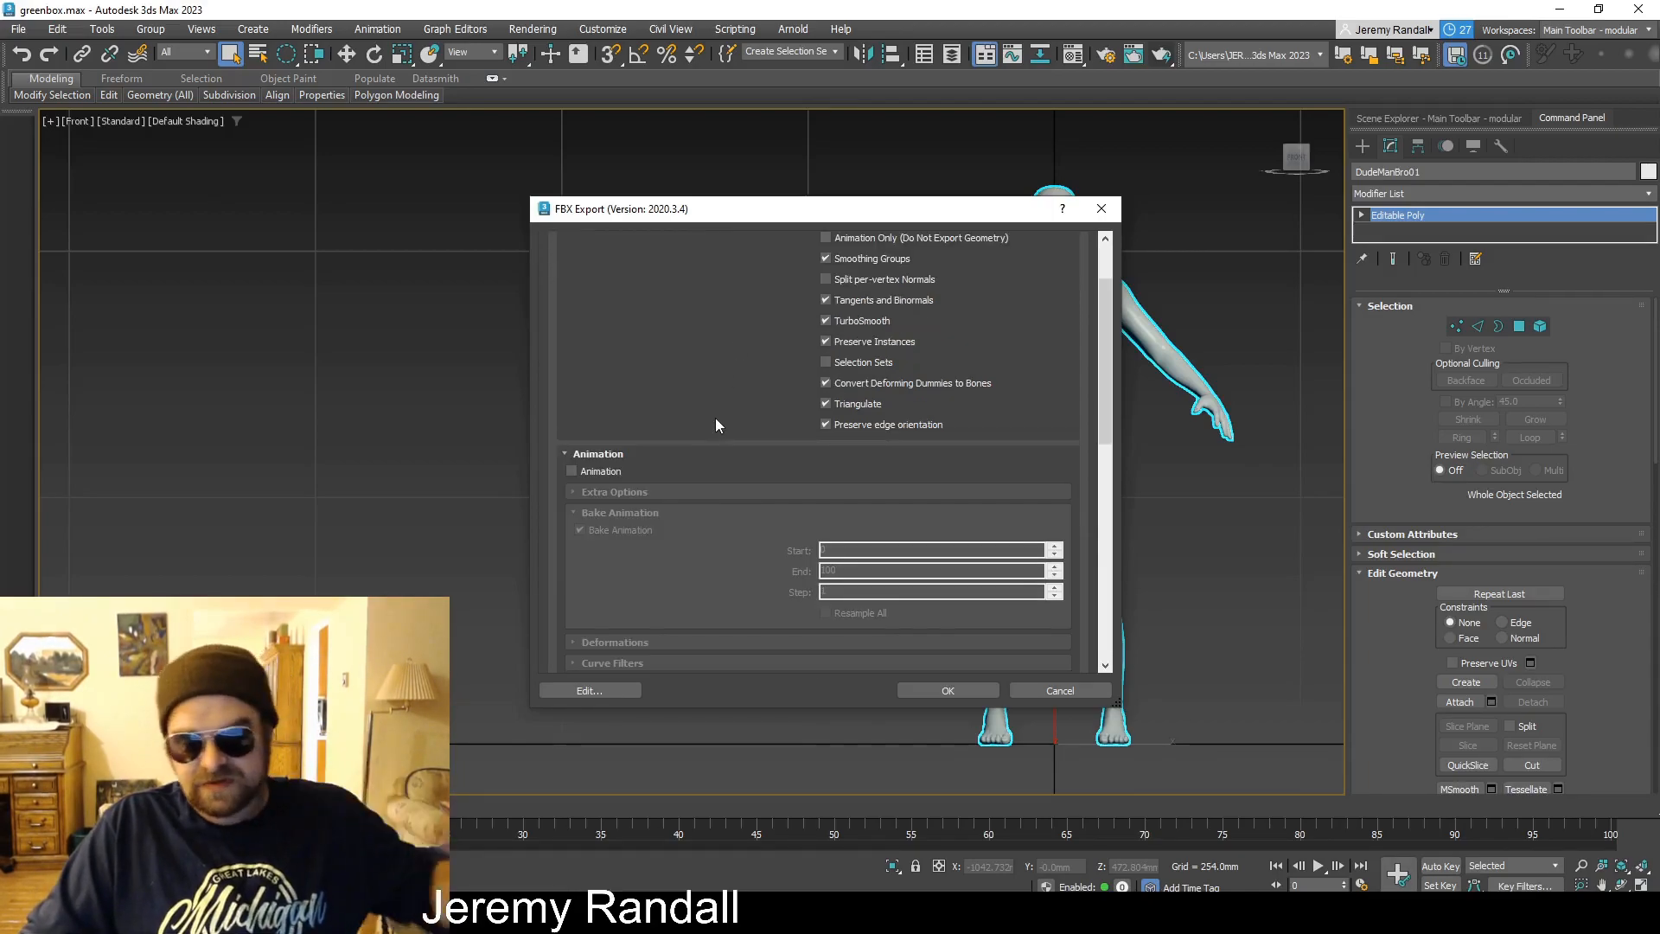
{"action": "scroll", "coordinate": [714, 418], "scroll_direction": "down", "scroll_amount": 2}
{"action": "left_click", "coordinate": [571, 298]}
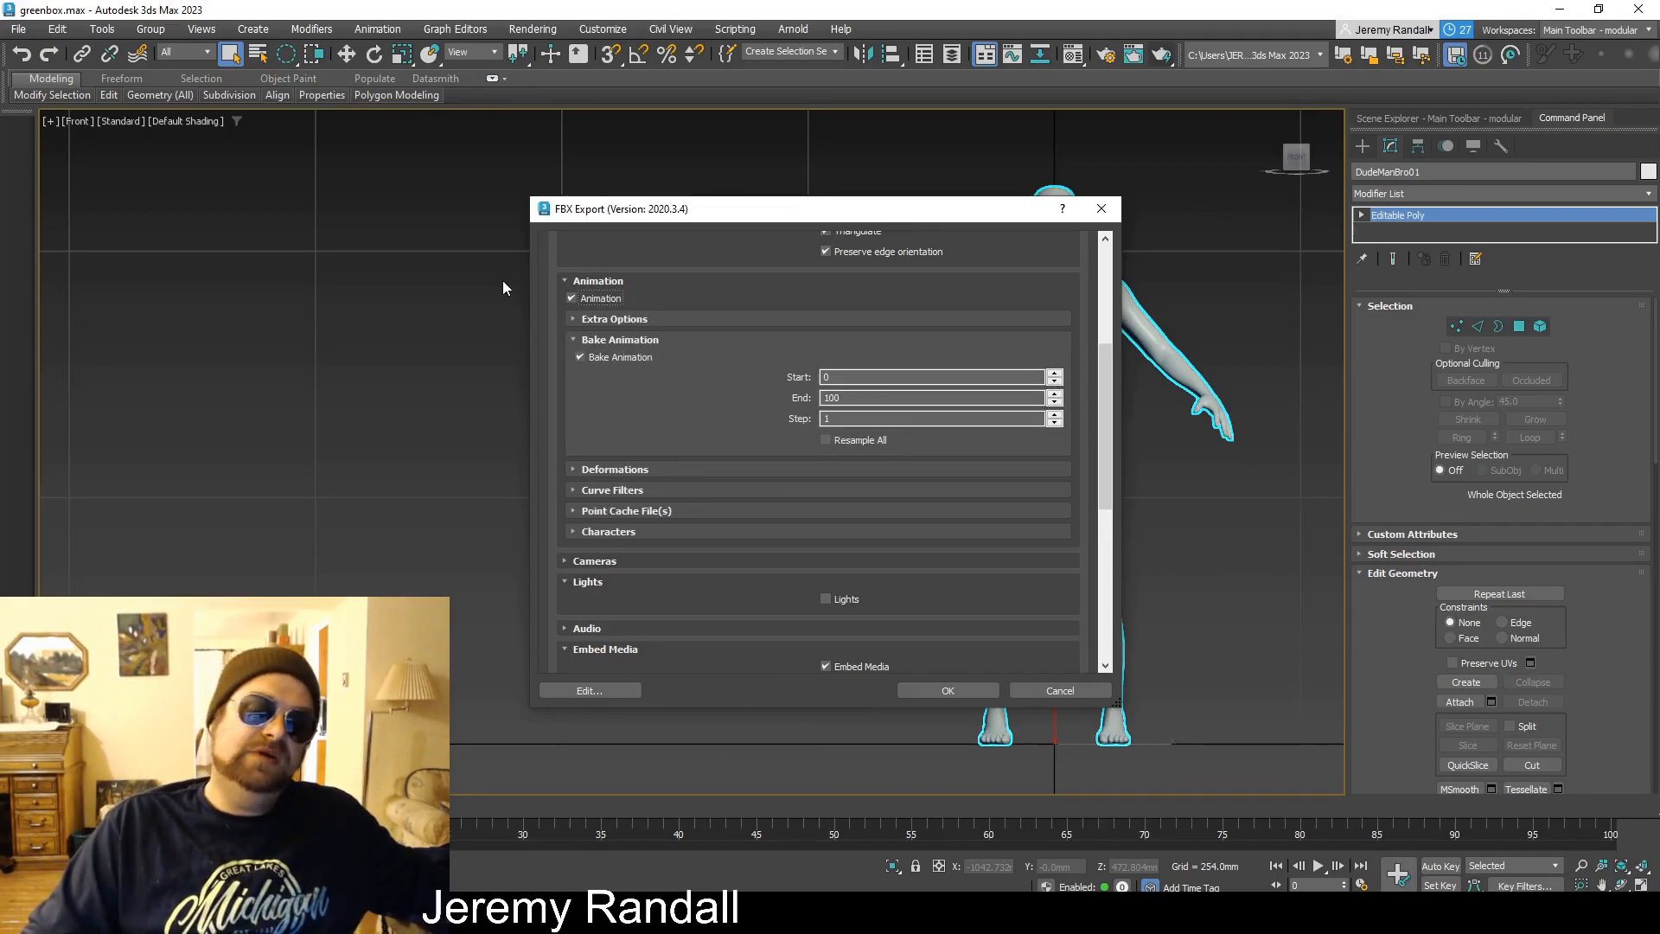
{"action": "left_click", "coordinate": [571, 298]}
Expand the Cameras export settings and switch the Cameras option on and back off.
{"action": "scroll", "coordinate": [829, 603], "scroll_direction": "down", "scroll_amount": 2}
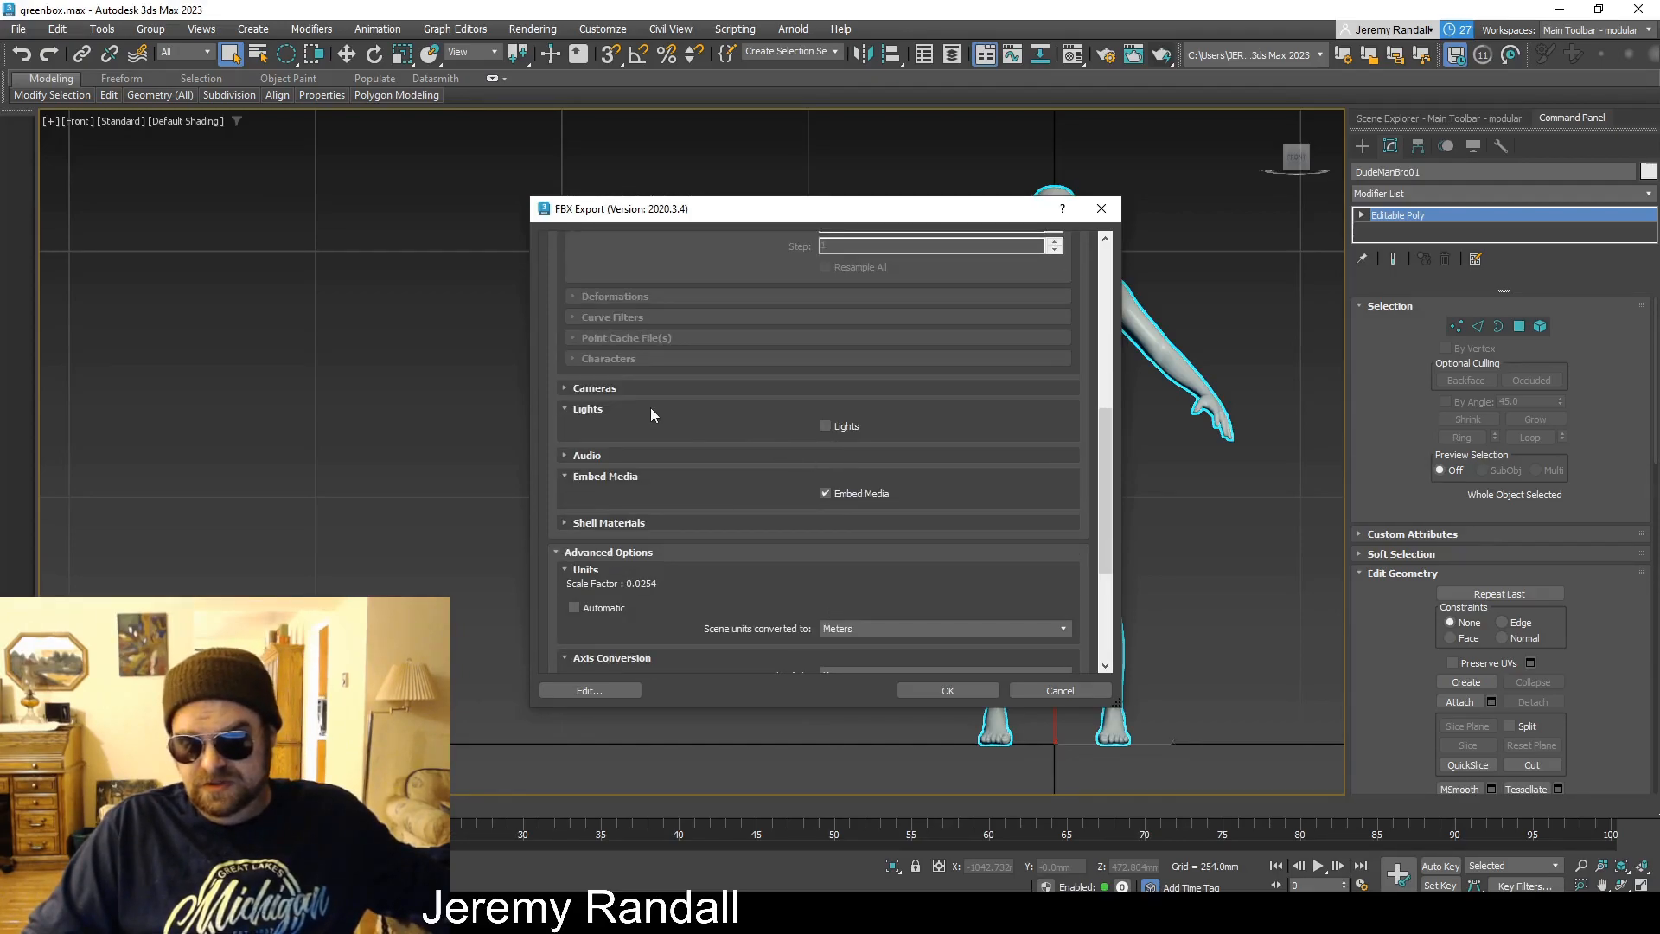
{"action": "left_click", "coordinate": [563, 388]}
{"action": "left_click", "coordinate": [825, 405]}
{"action": "left_click", "coordinate": [825, 405]}
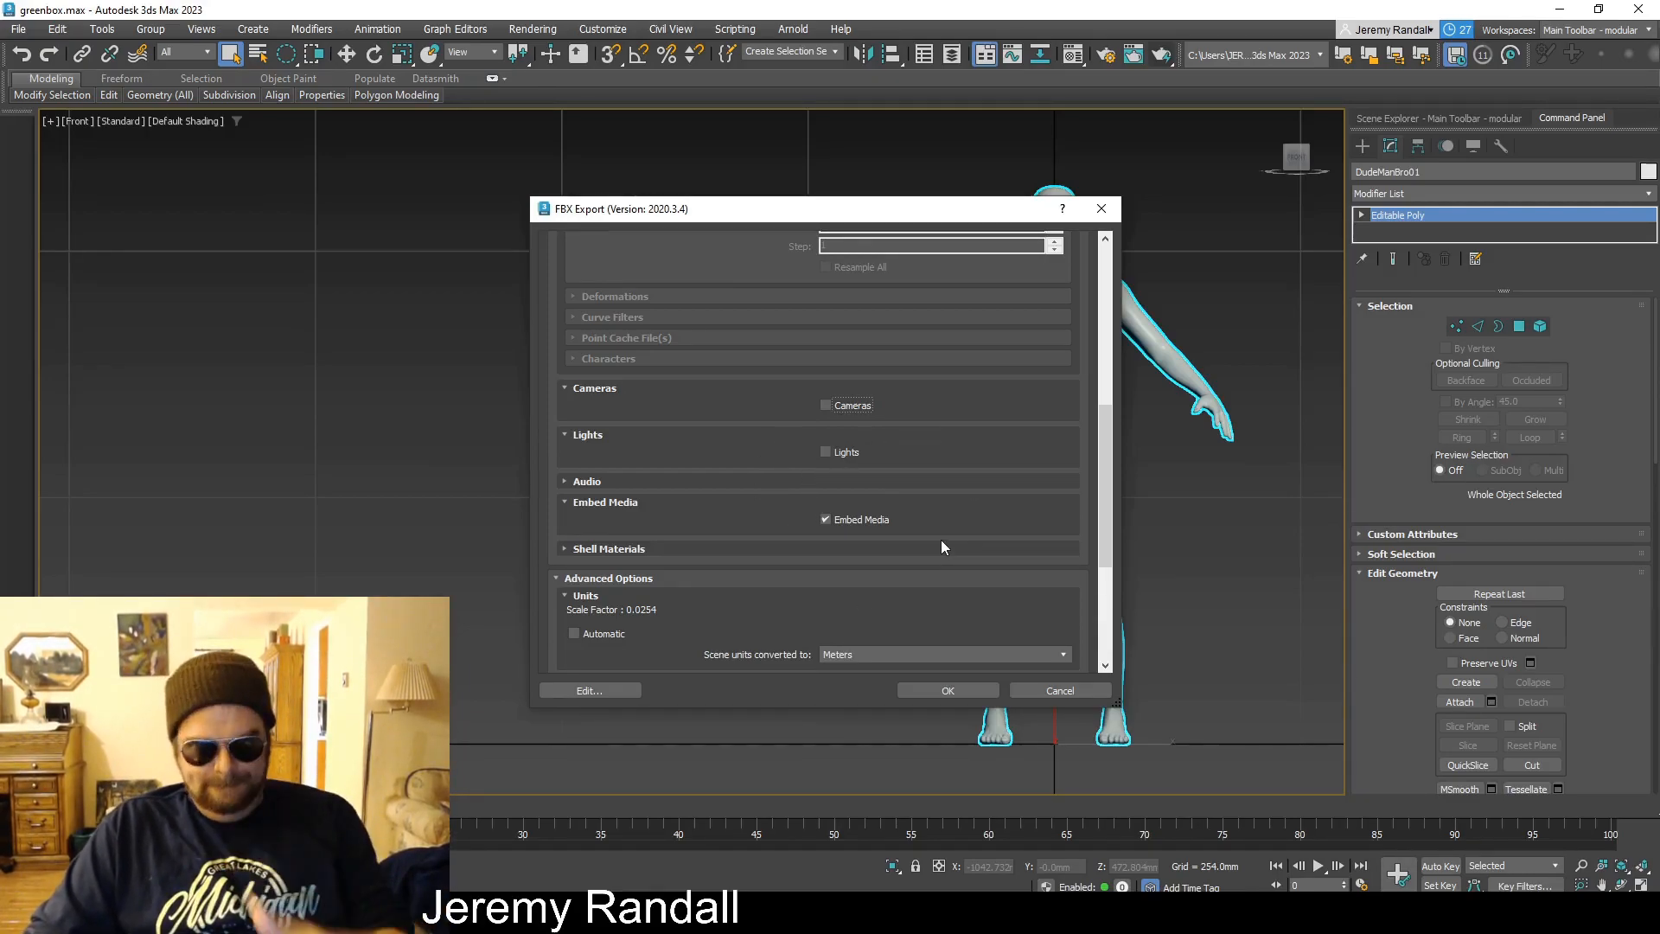
Examine the scene unit, FBX file type, version and UI options of the export without changing them.
{"action": "scroll", "coordinate": [943, 546], "scroll_direction": "down", "scroll_amount": 1}
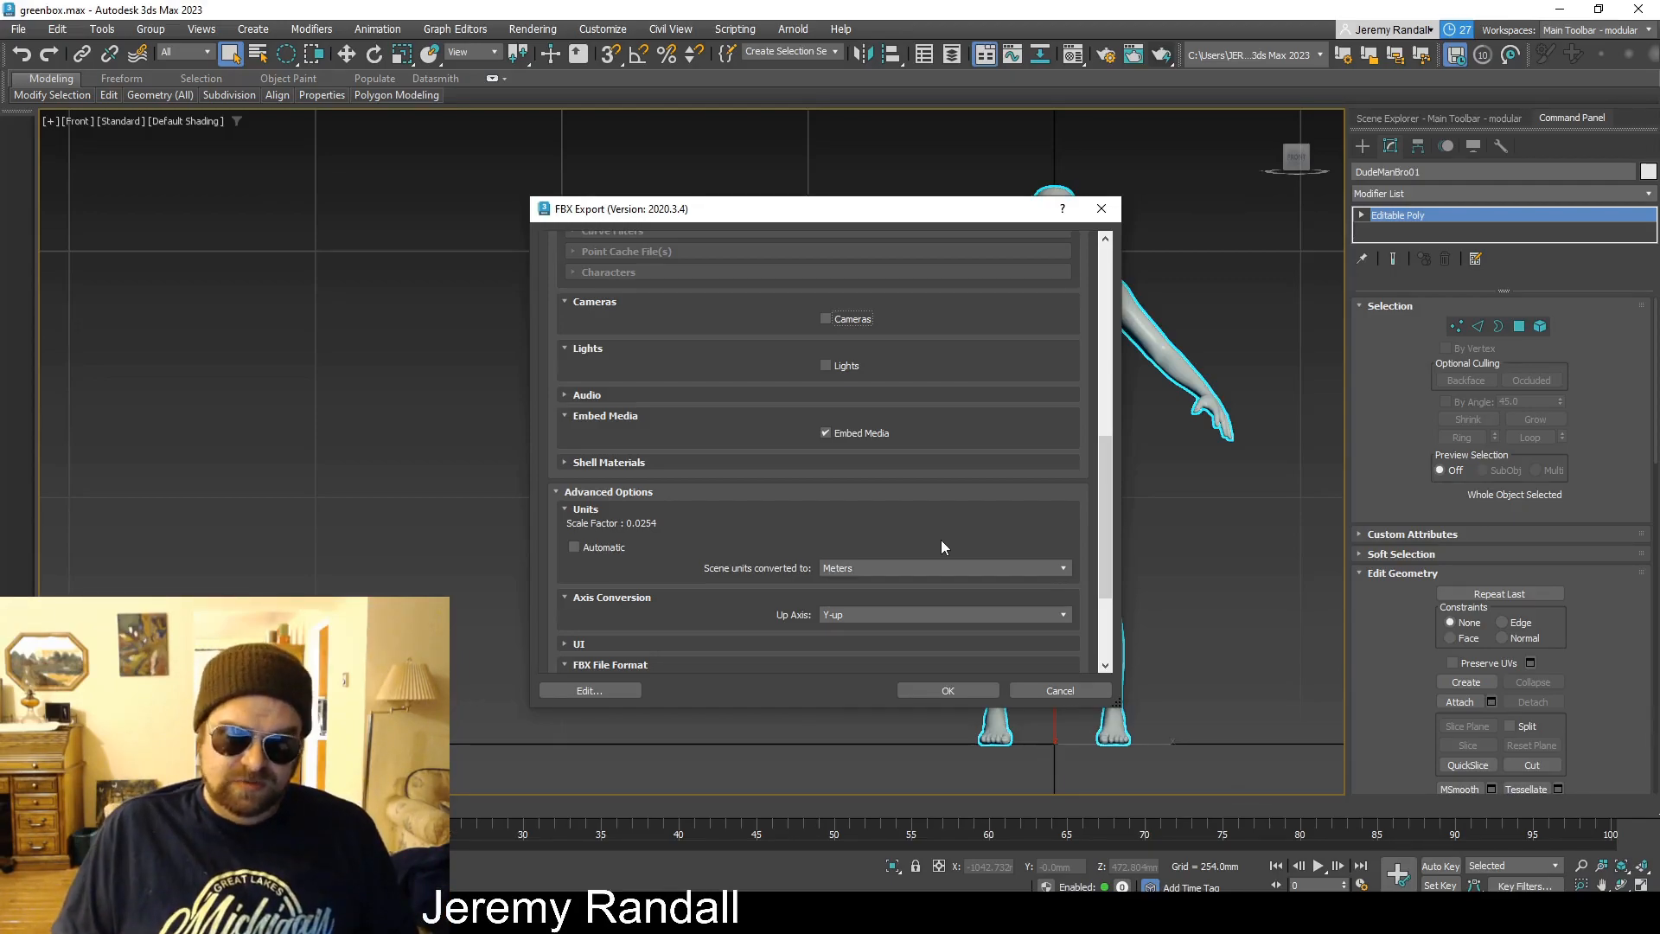
{"action": "scroll", "coordinate": [942, 545], "scroll_direction": "down", "scroll_amount": 3}
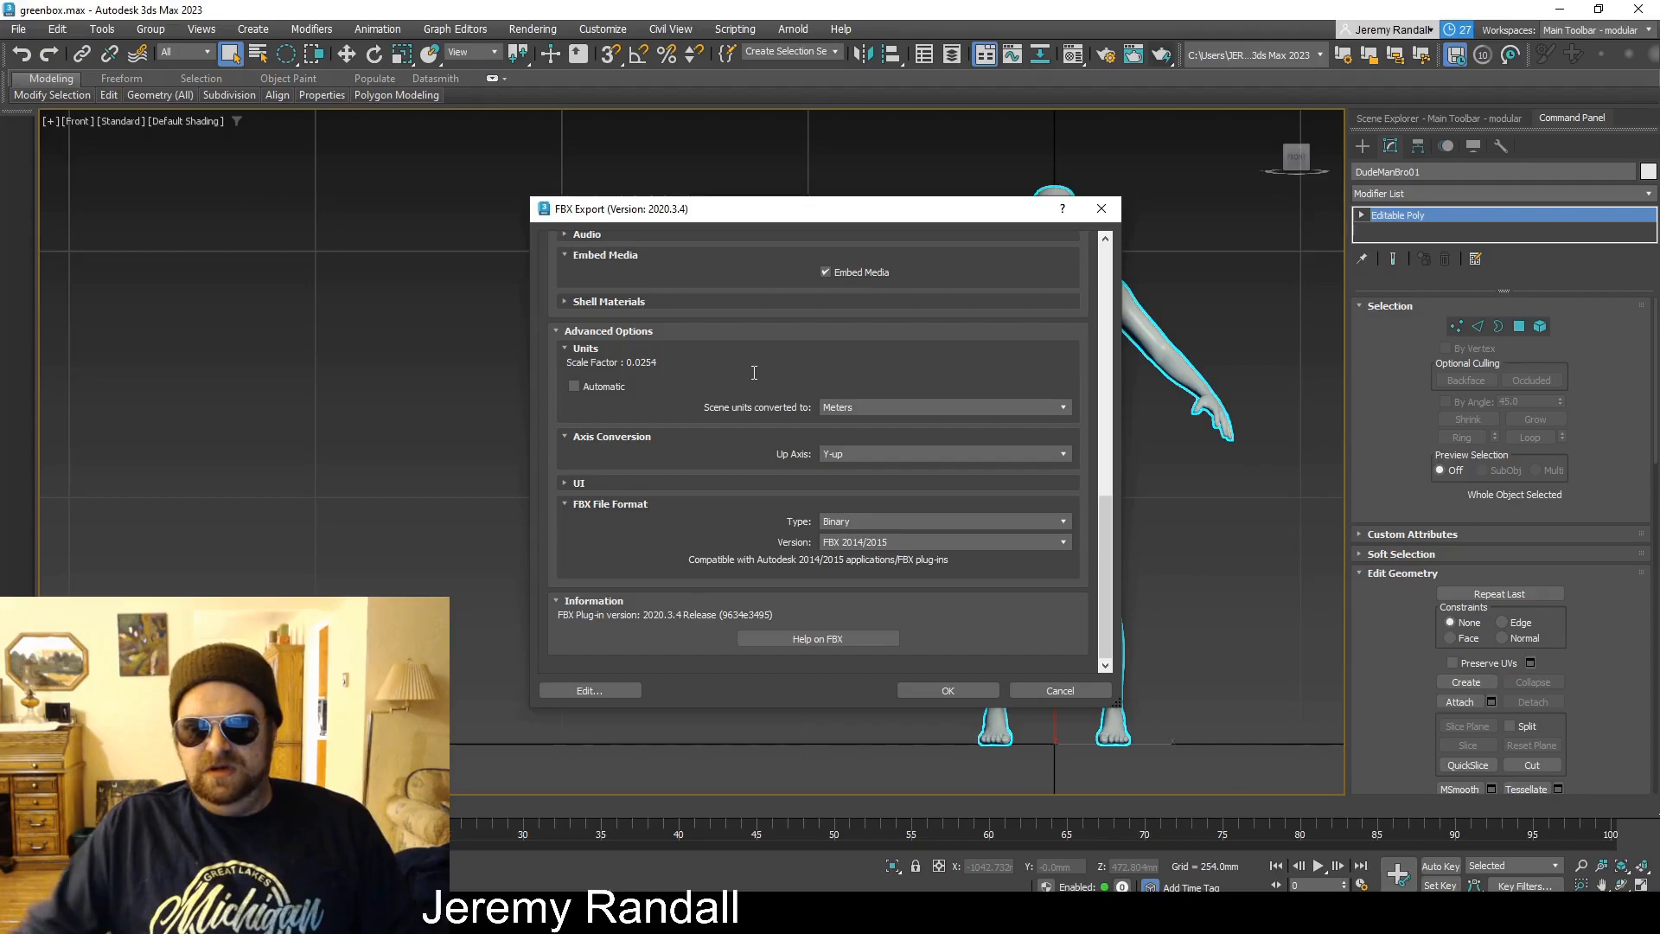
{"action": "left_click", "coordinate": [922, 412]}
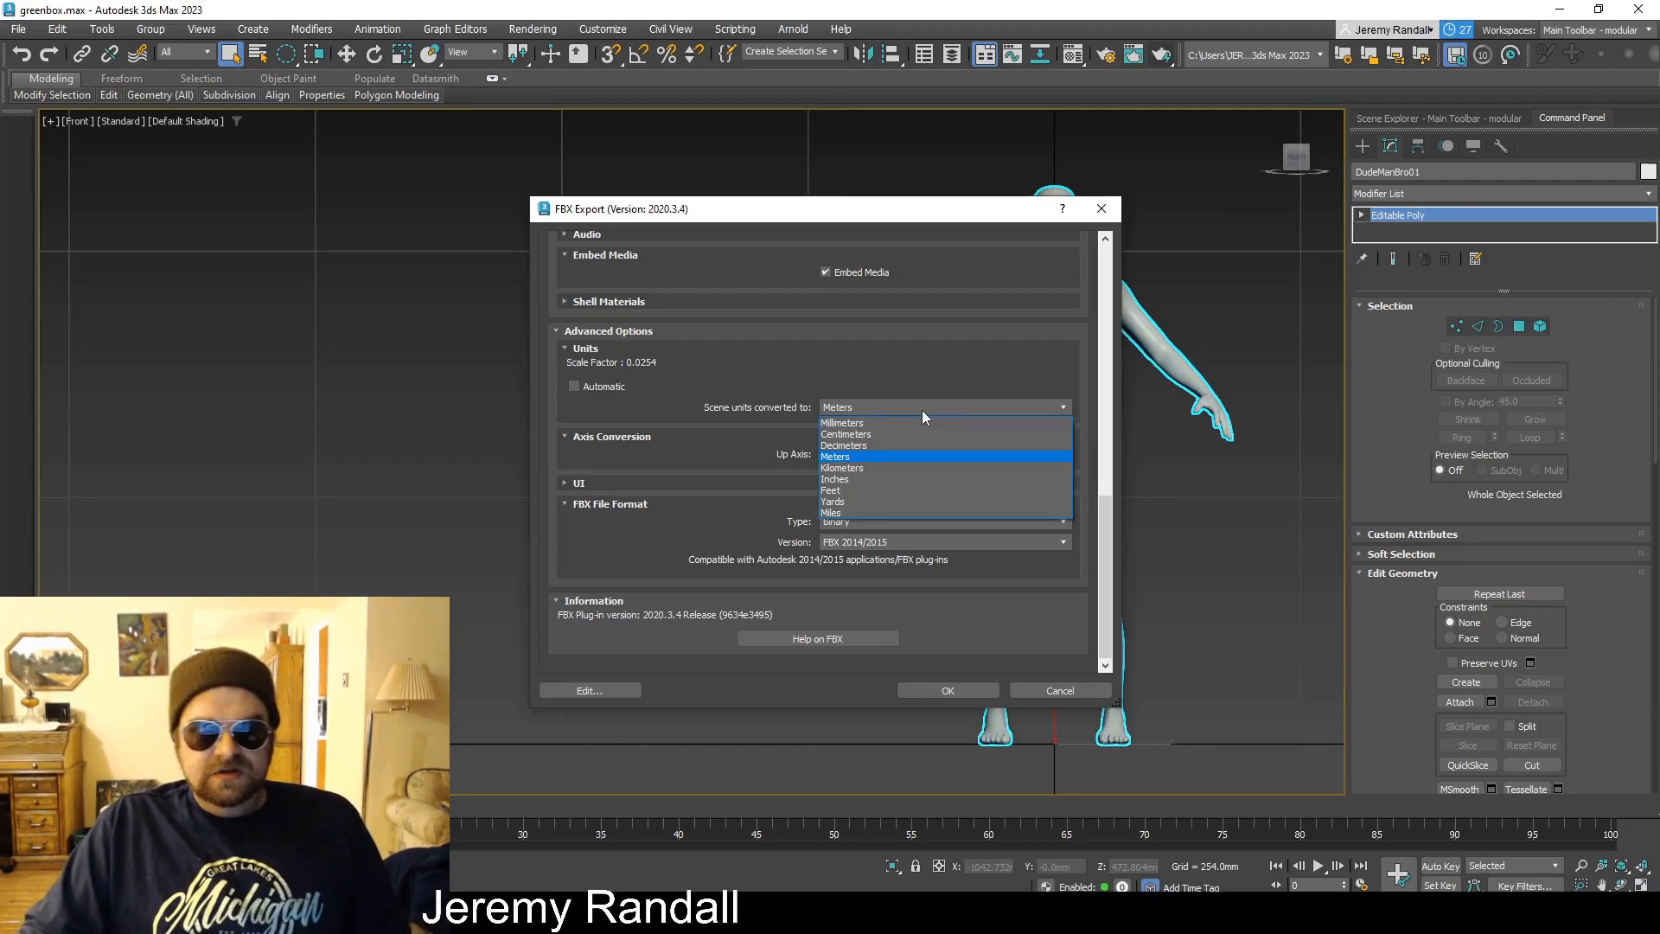
{"action": "left_click", "coordinate": [921, 410]}
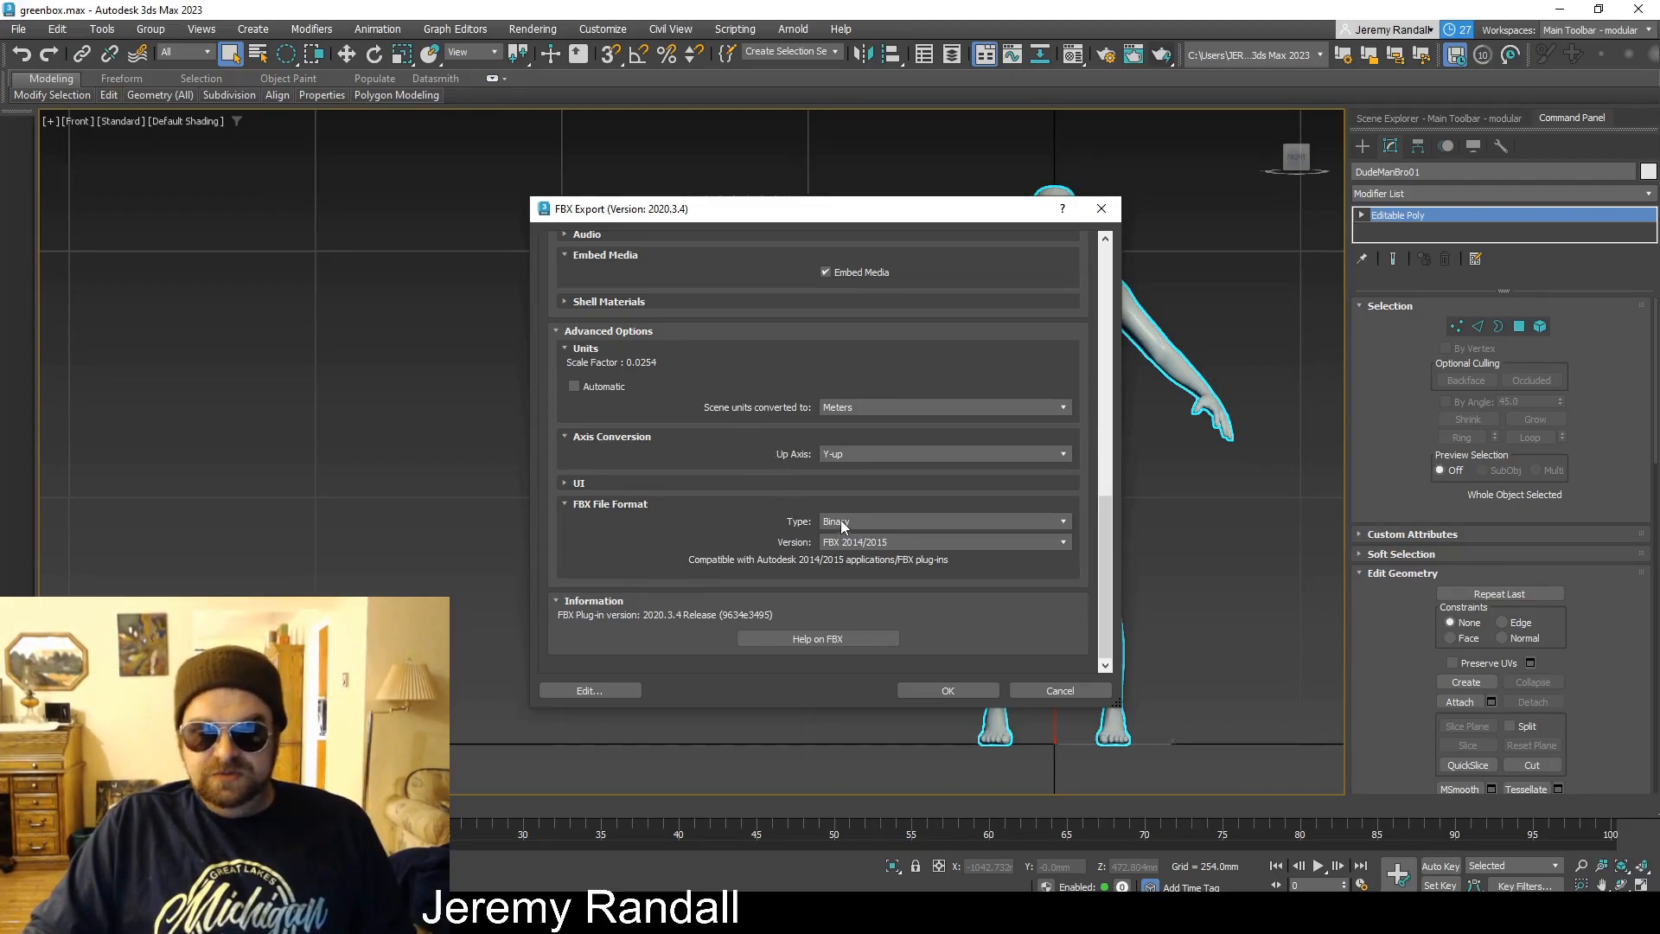
{"action": "left_click", "coordinate": [908, 520]}
{"action": "left_click", "coordinate": [907, 520]}
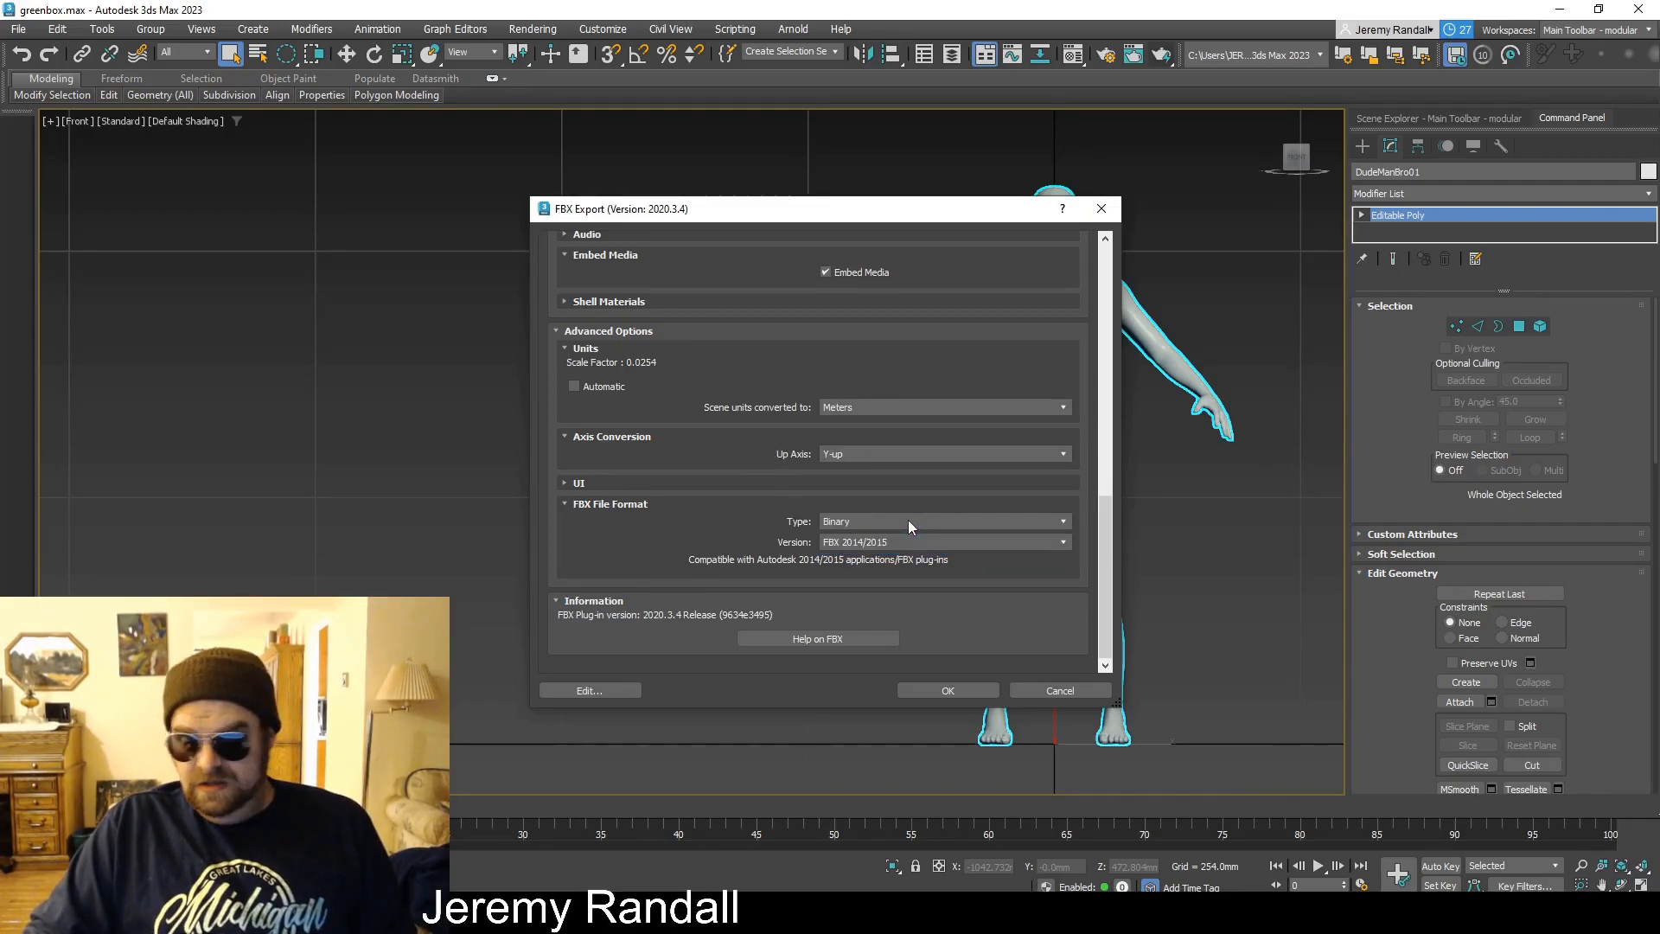
{"action": "left_click", "coordinate": [915, 541]}
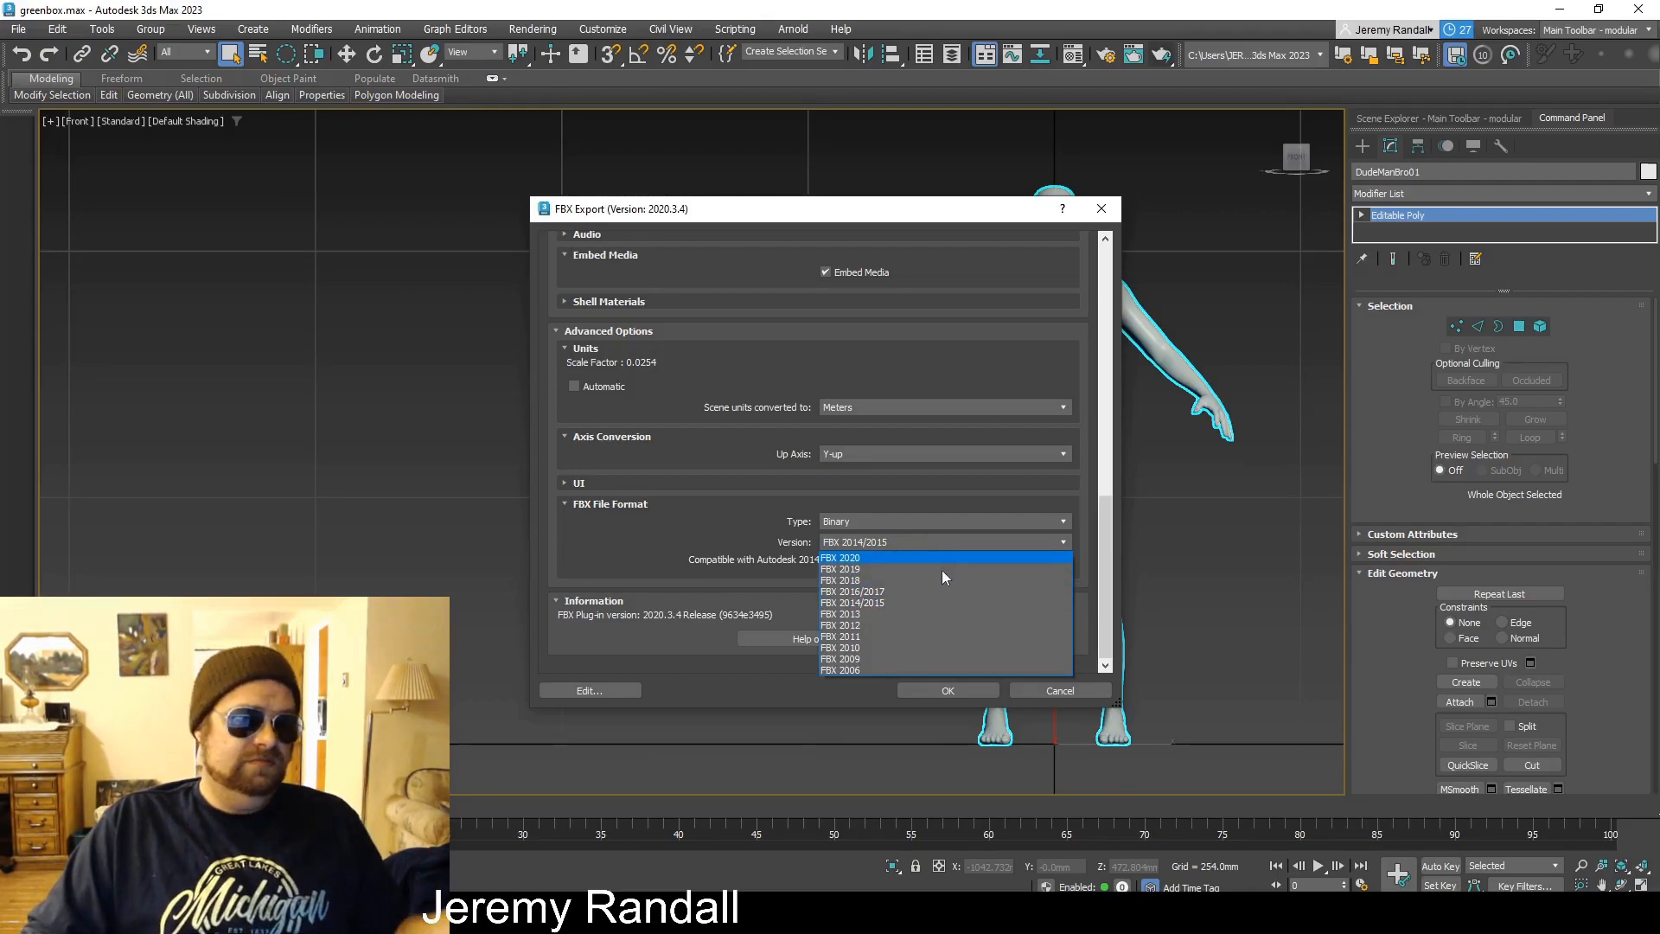
{"action": "left_click", "coordinate": [913, 484]}
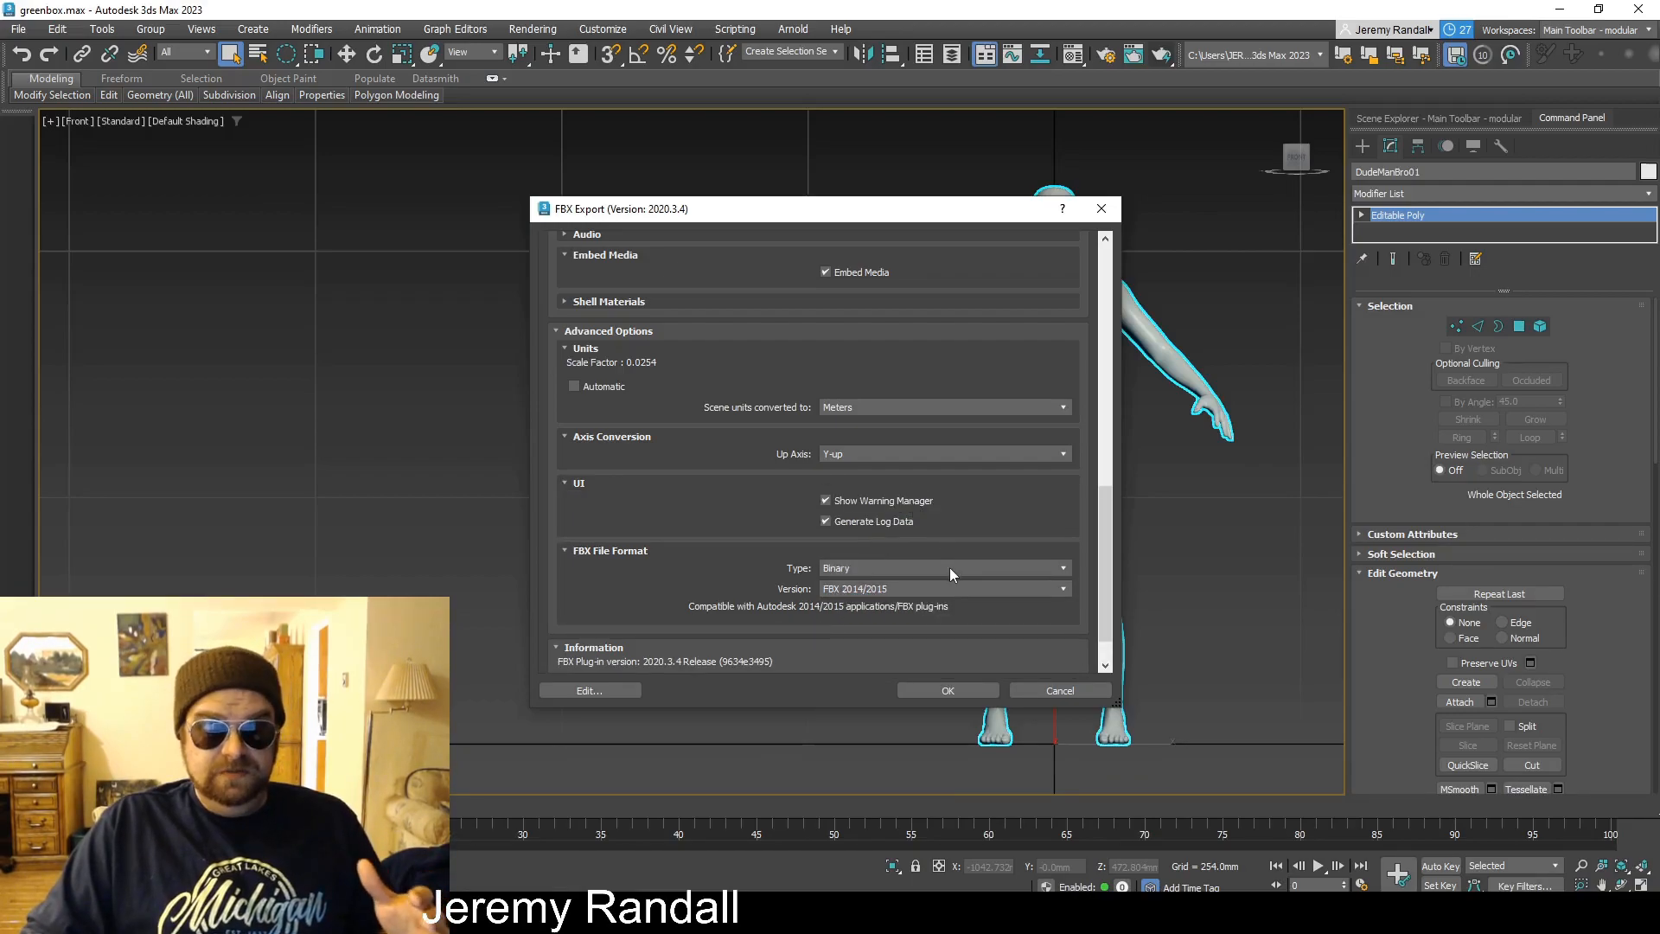
Set the FBX file type to ASCII and complete the export.
{"action": "scroll", "coordinate": [994, 526], "scroll_direction": "down", "scroll_amount": 1}
{"action": "scroll", "coordinate": [994, 525], "scroll_direction": "down", "scroll_amount": 1}
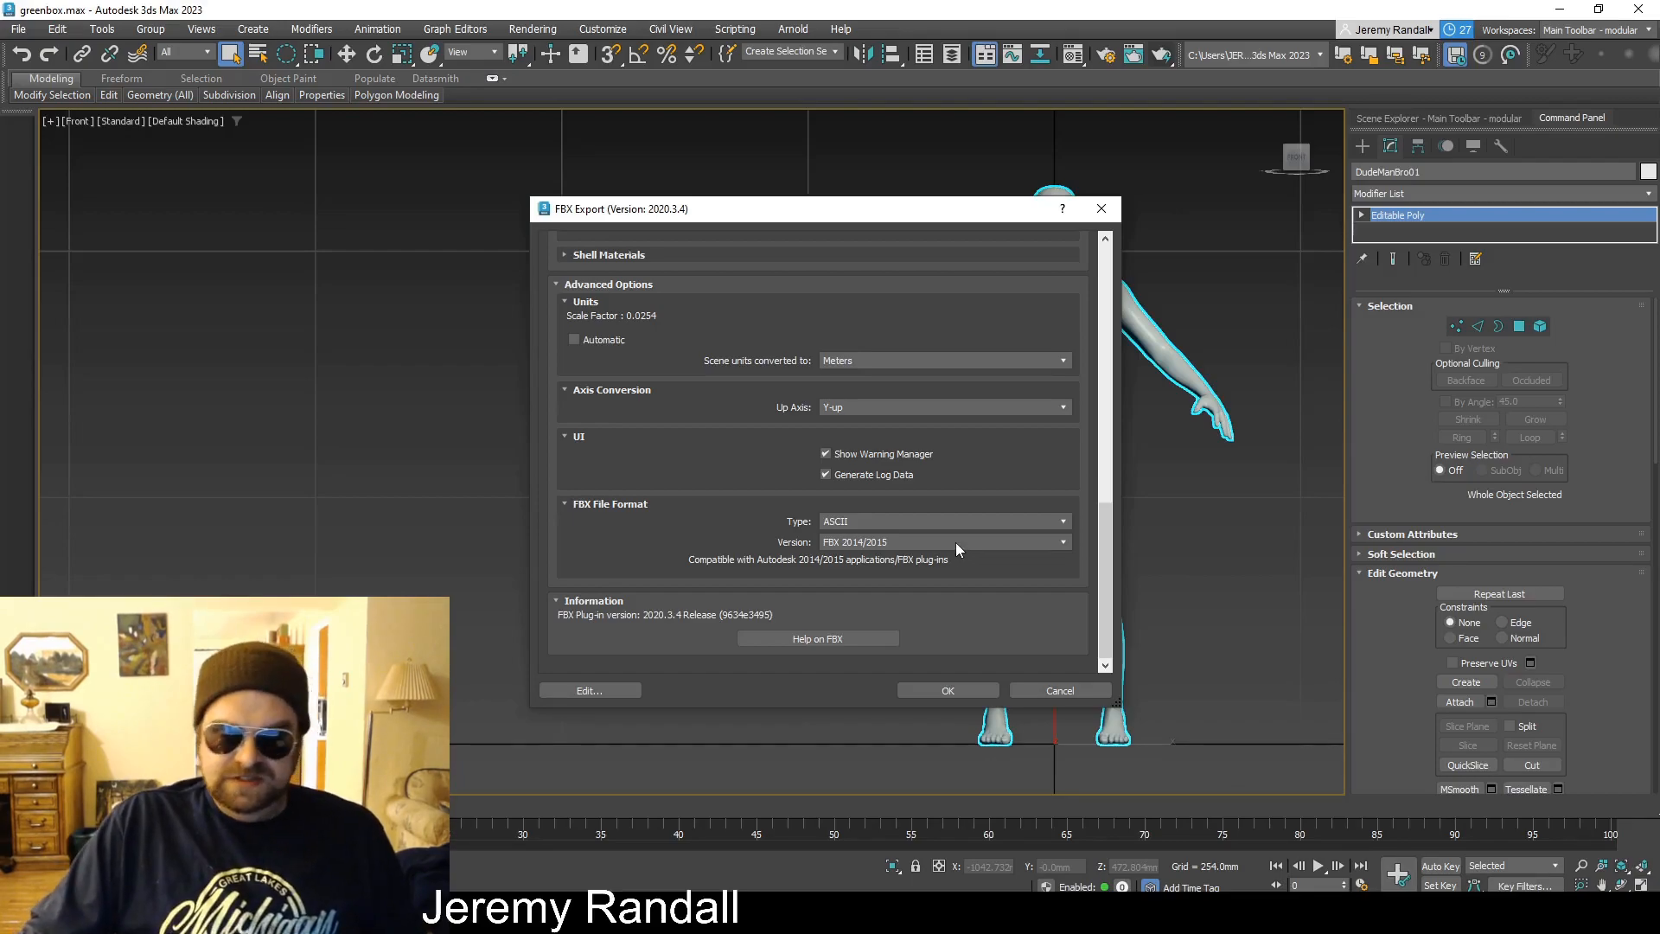
{"action": "left_click", "coordinate": [933, 692]}
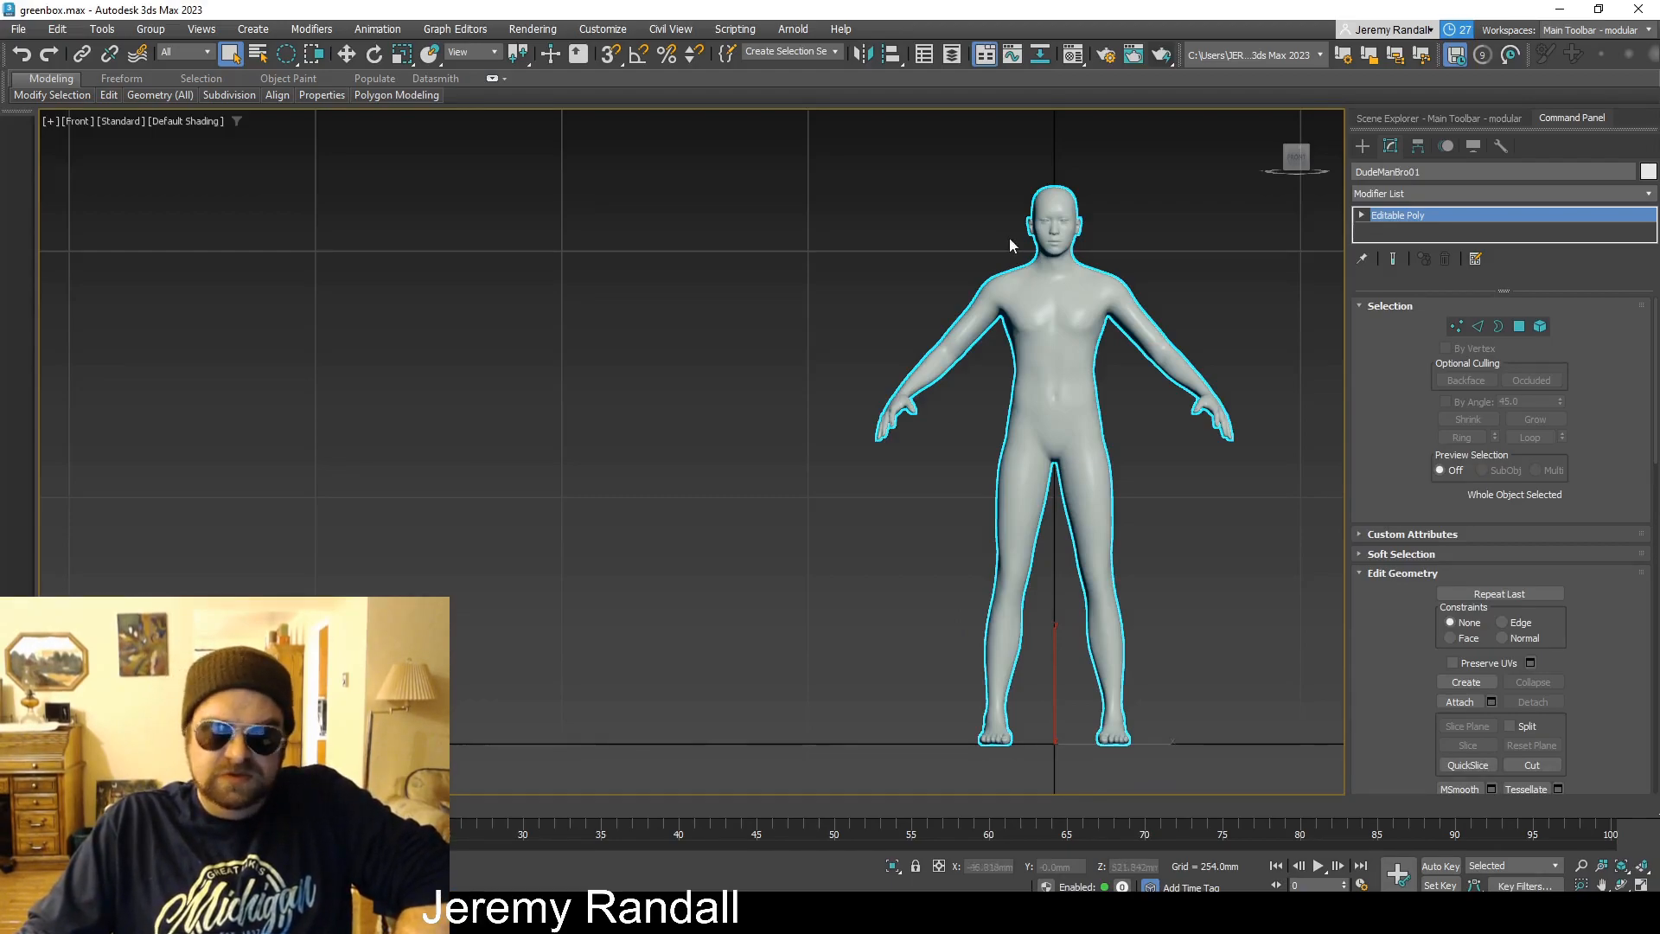
{"action": "left_click", "coordinate": [817, 284]}
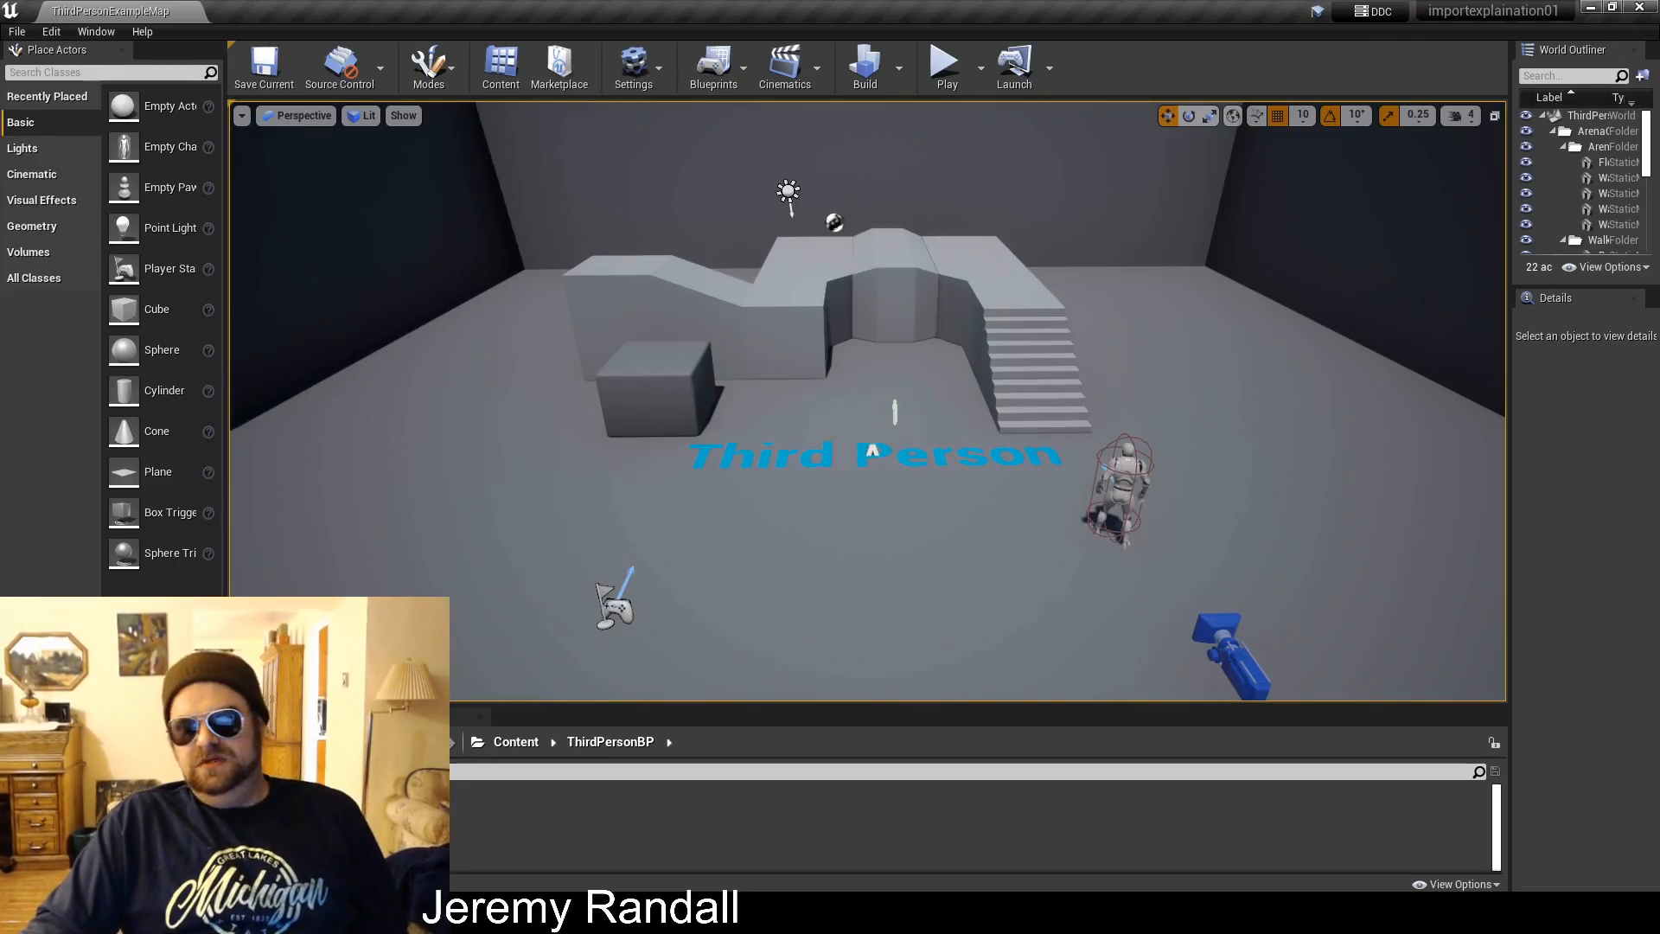
In the Unreal Editor project importexplaination01, choose the dudeman bro file on the Desktop for import into the level.
{"action": "left_click", "coordinate": [16, 31]}
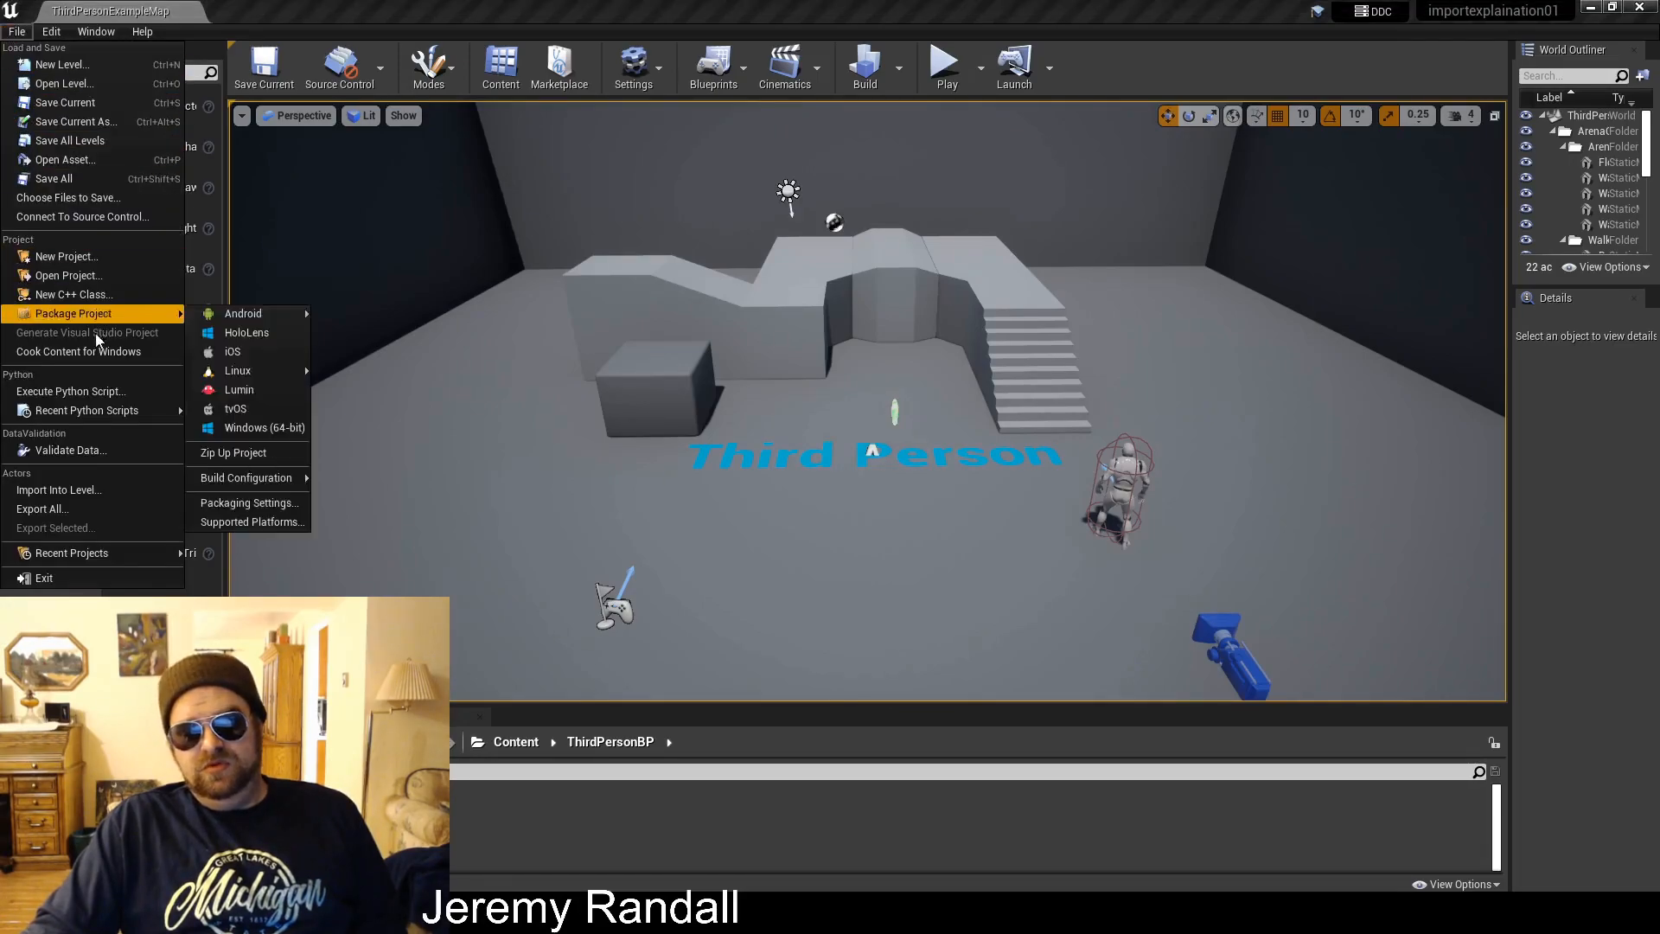
{"action": "left_click", "coordinate": [99, 490]}
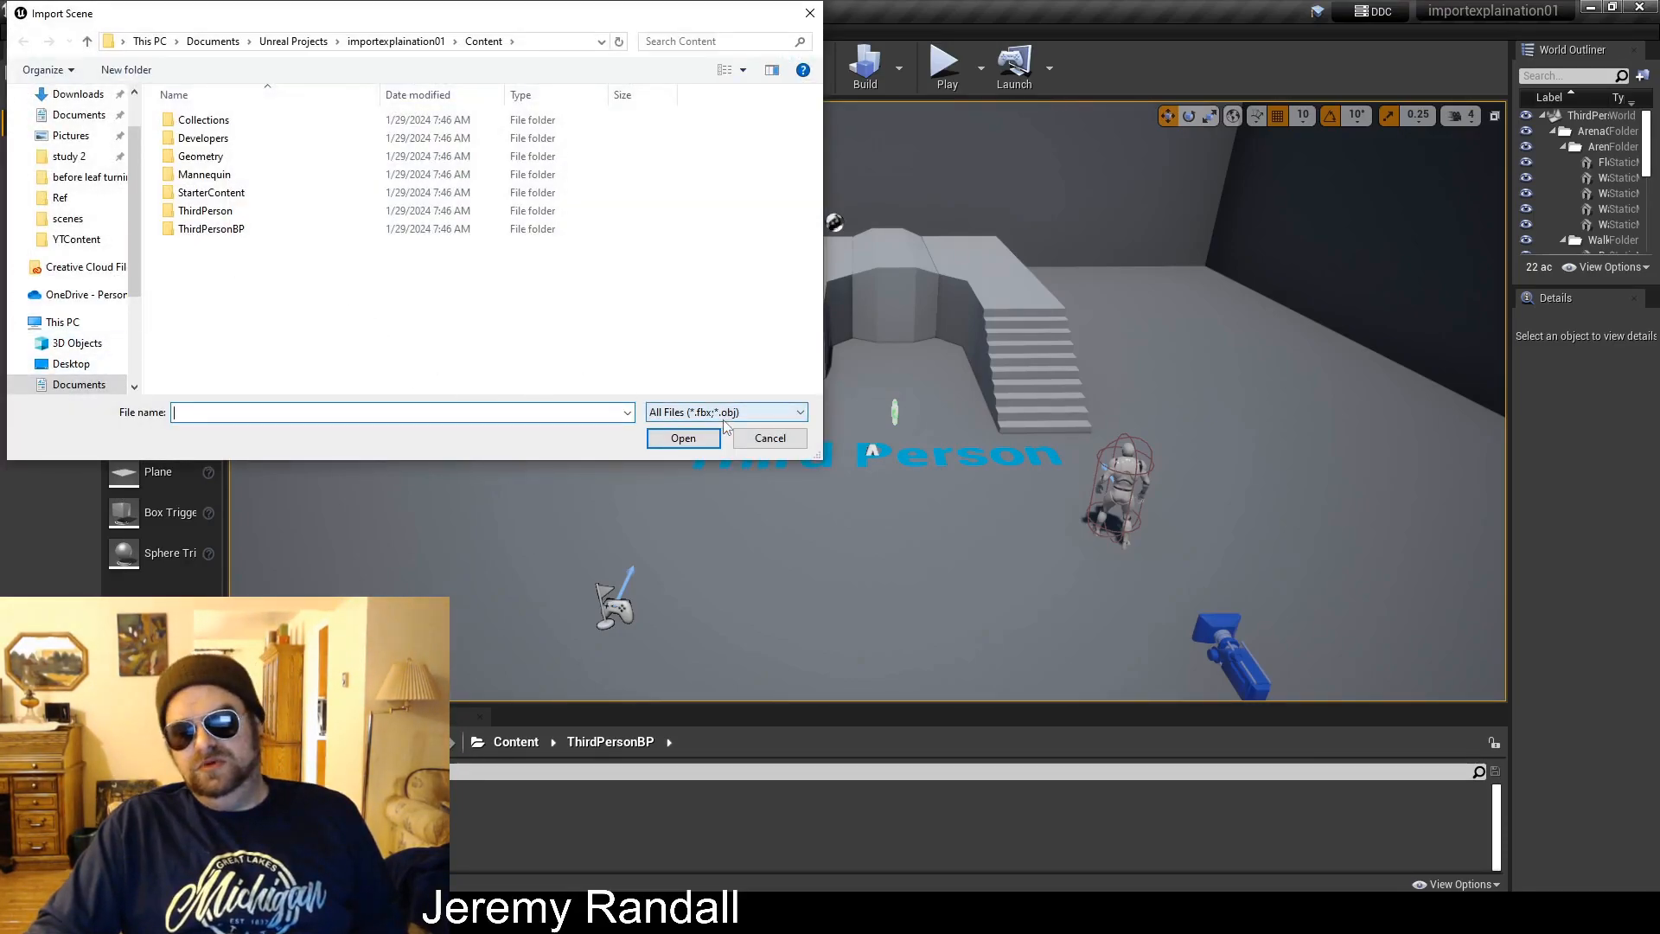
{"action": "left_click", "coordinate": [111, 367]}
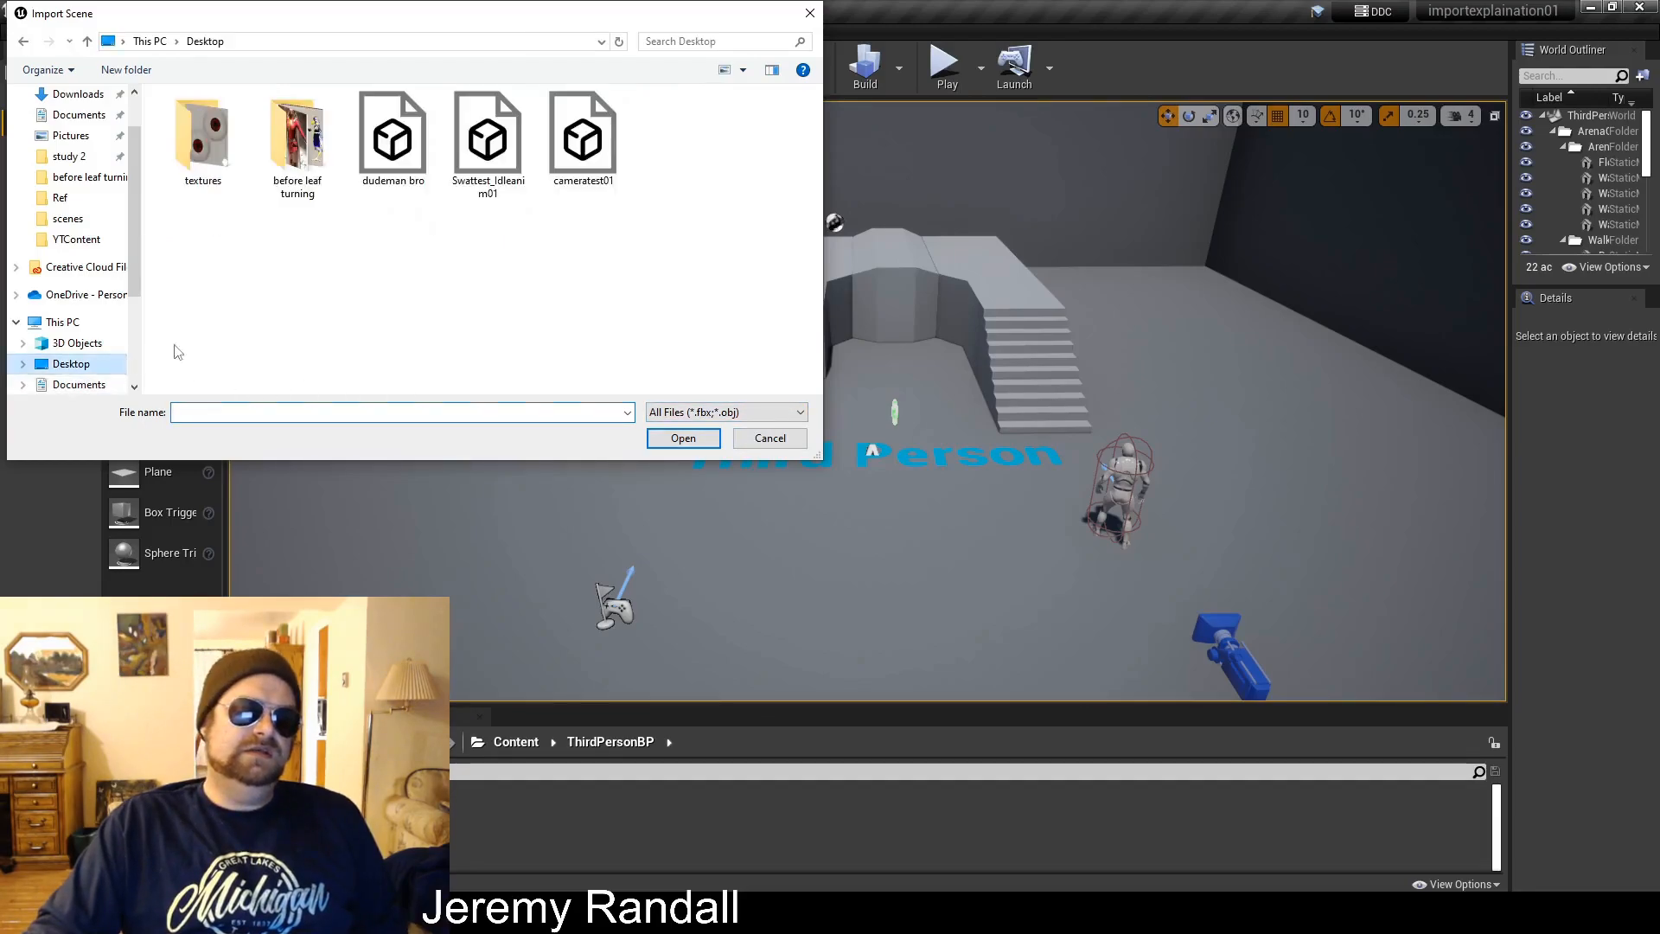
{"action": "left_click", "coordinate": [415, 138]}
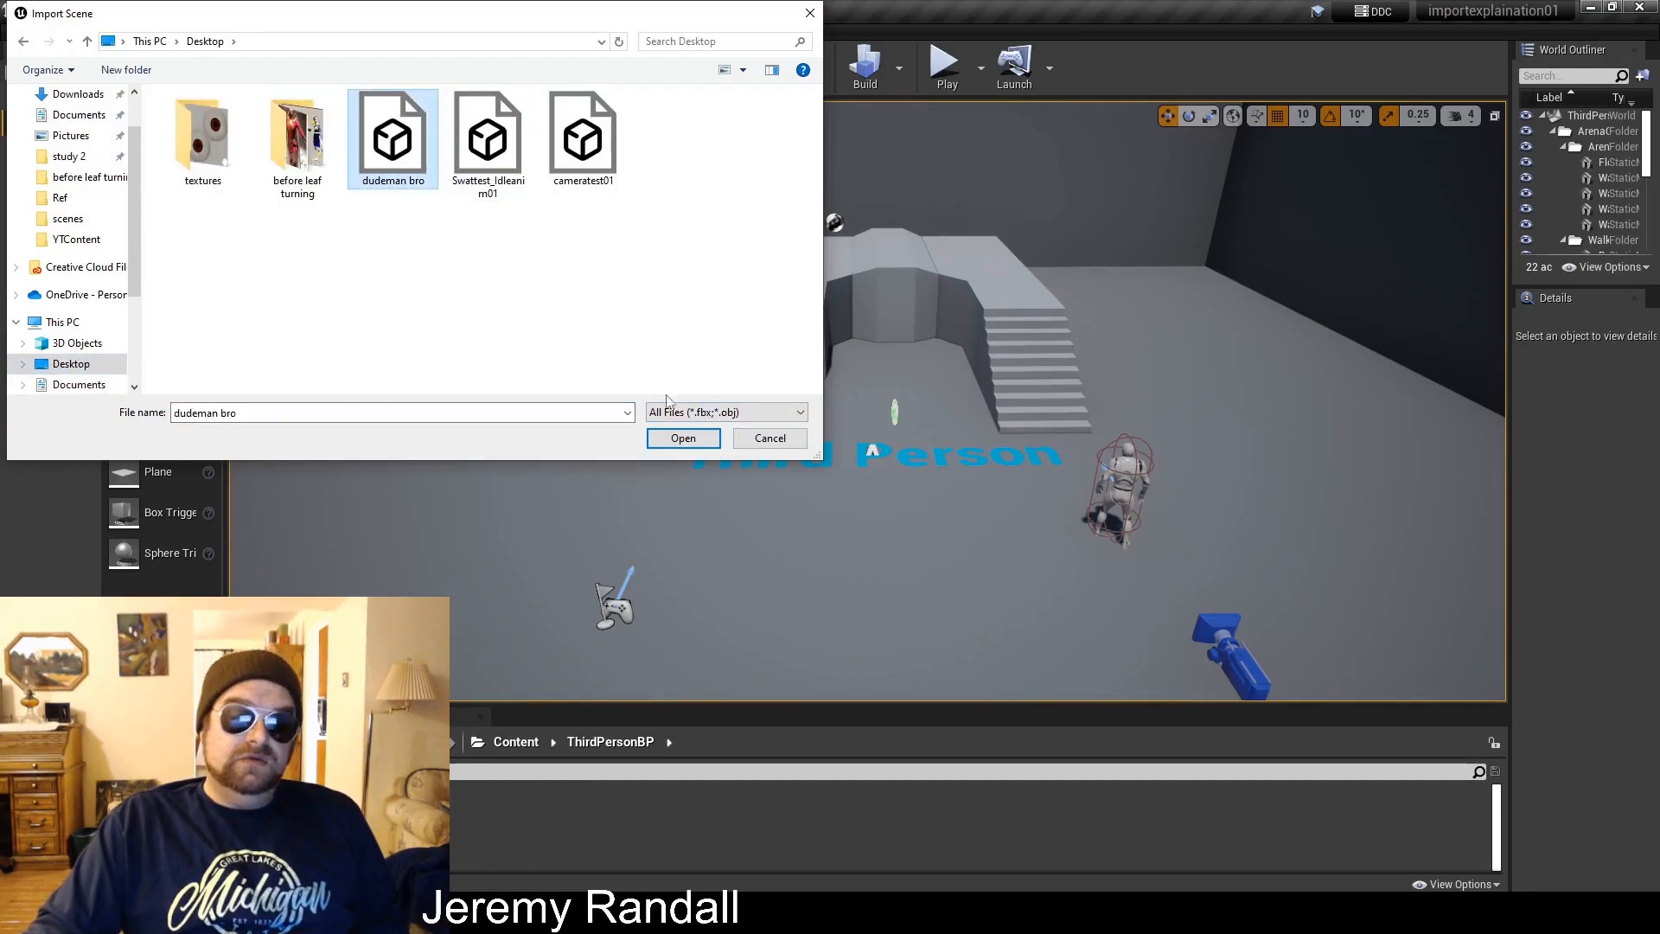
{"action": "left_click", "coordinate": [676, 438]}
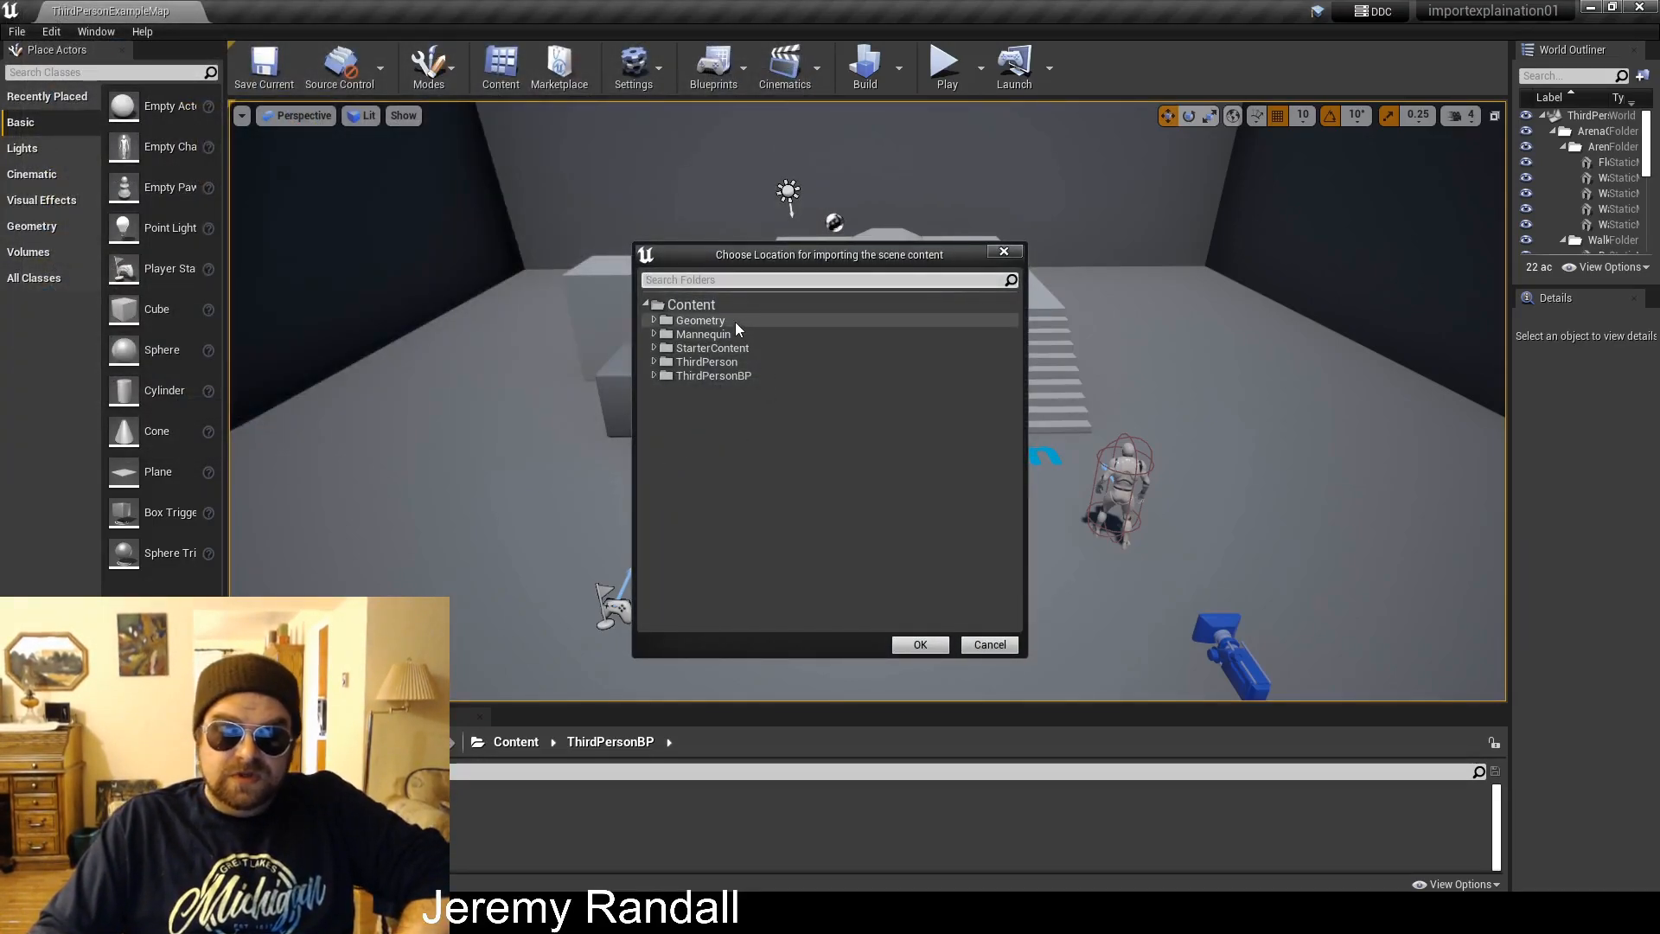
Set the Meshes folder inside Geometry as the import location for the scene content.
{"action": "left_click", "coordinate": [770, 321]}
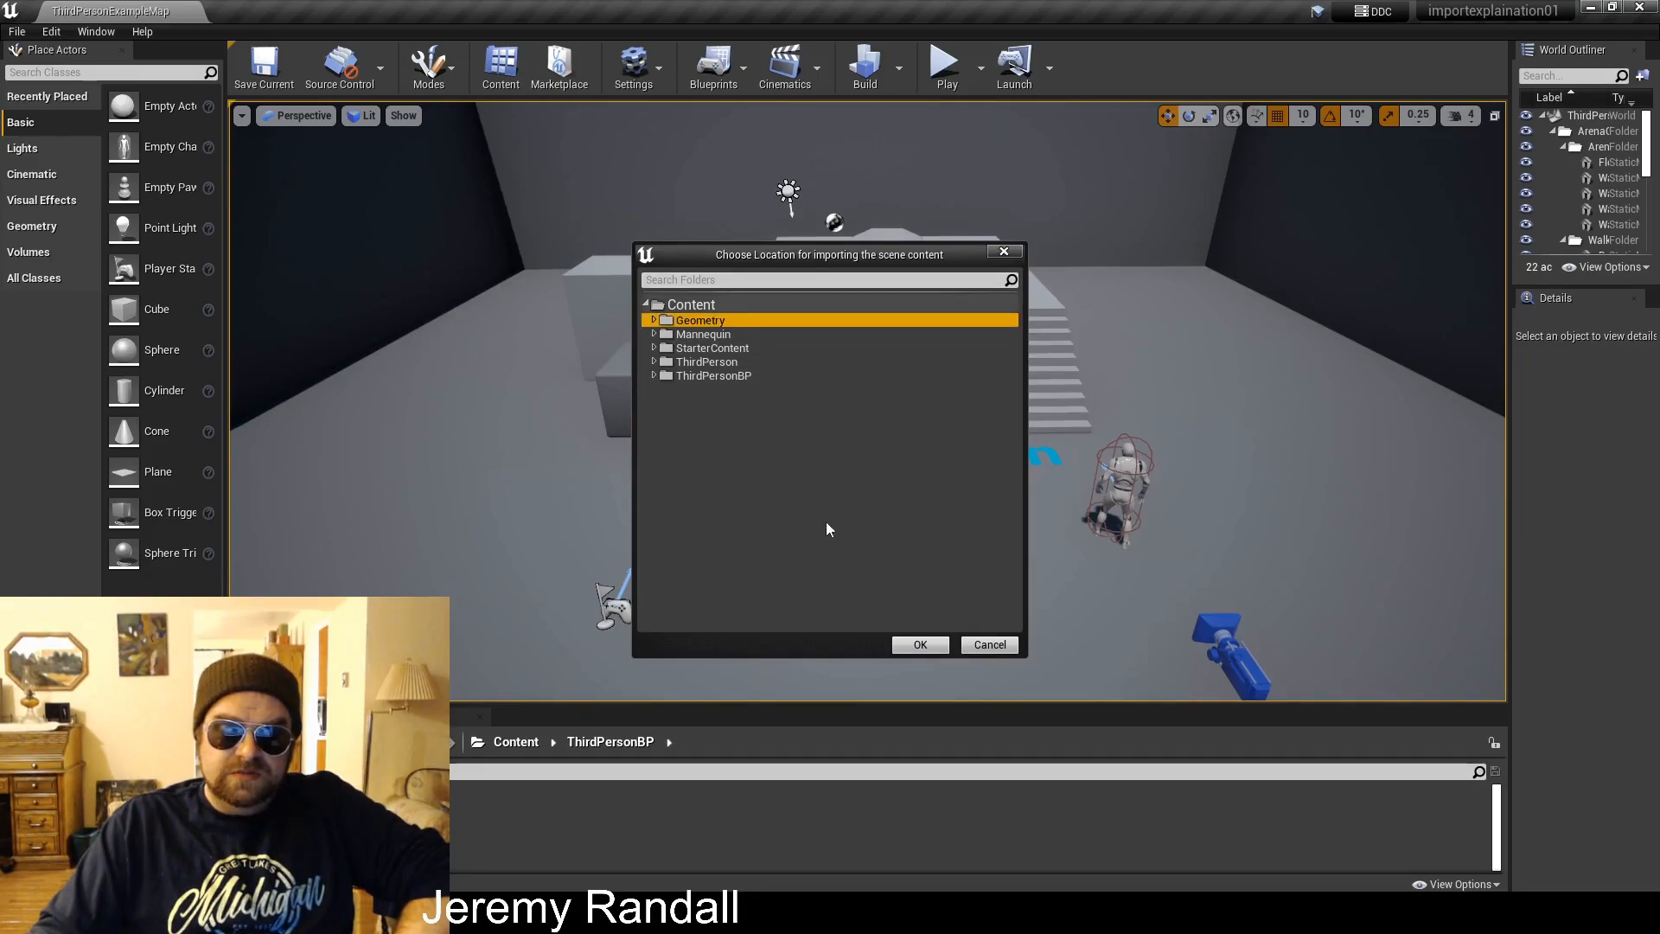
{"action": "double_click", "coordinate": [699, 321]}
{"action": "left_click", "coordinate": [698, 336]}
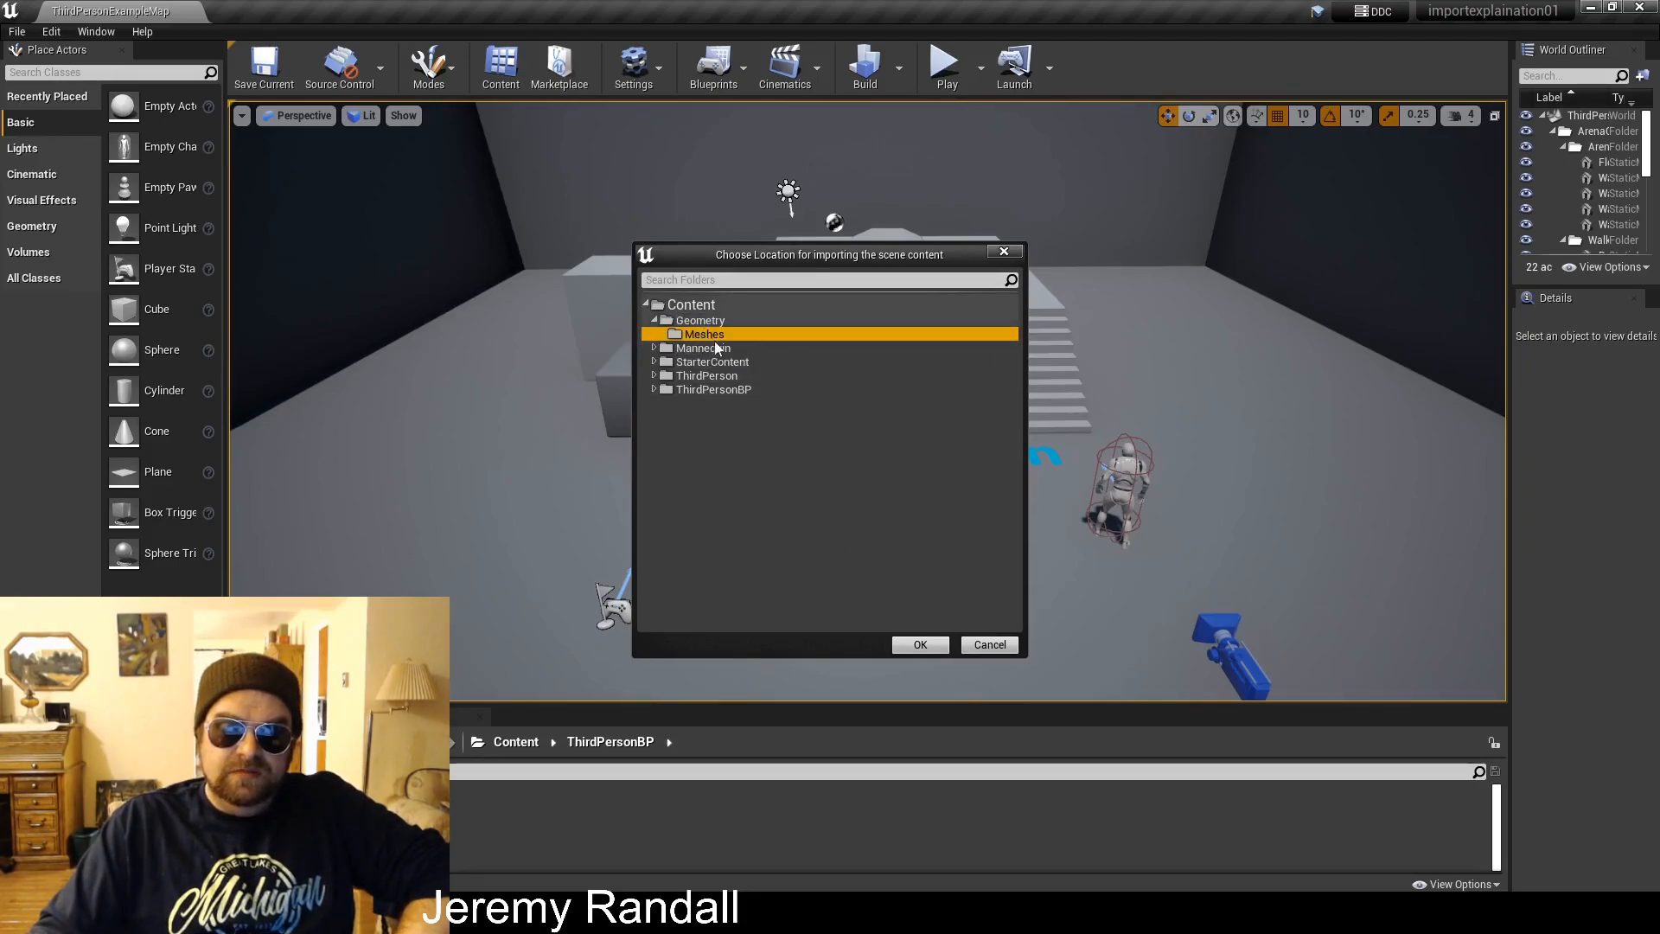
{"action": "left_click", "coordinate": [919, 646]}
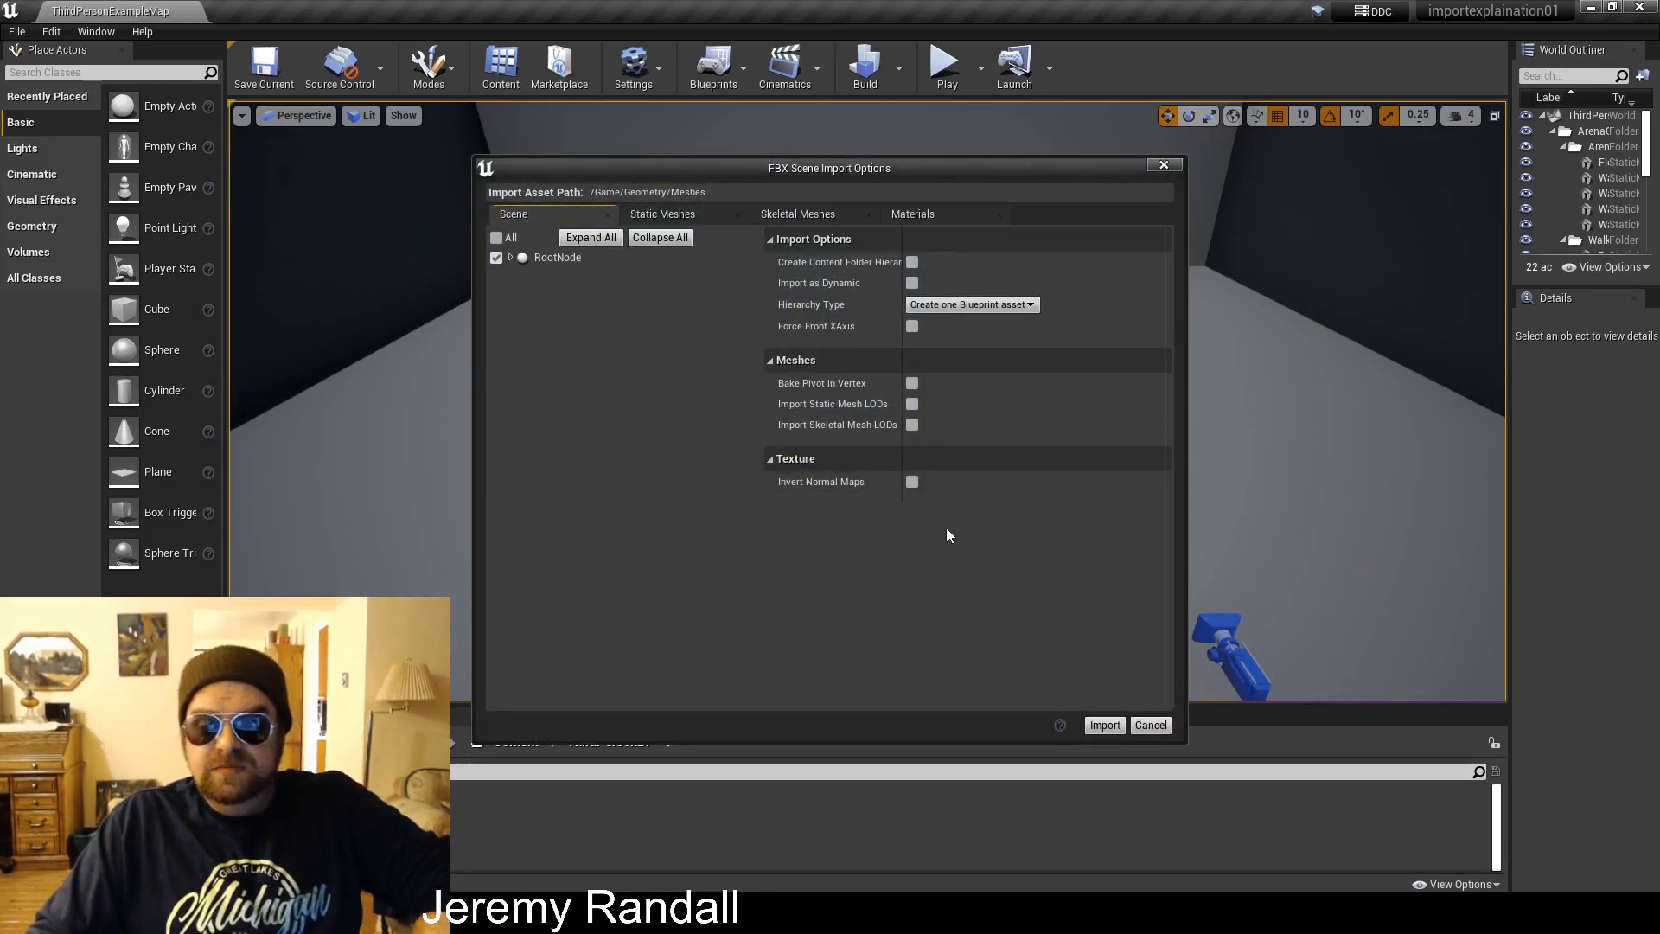
Turn off Remove Degenerates in the static mesh options and import the FBX scene.
{"action": "left_click", "coordinate": [721, 214]}
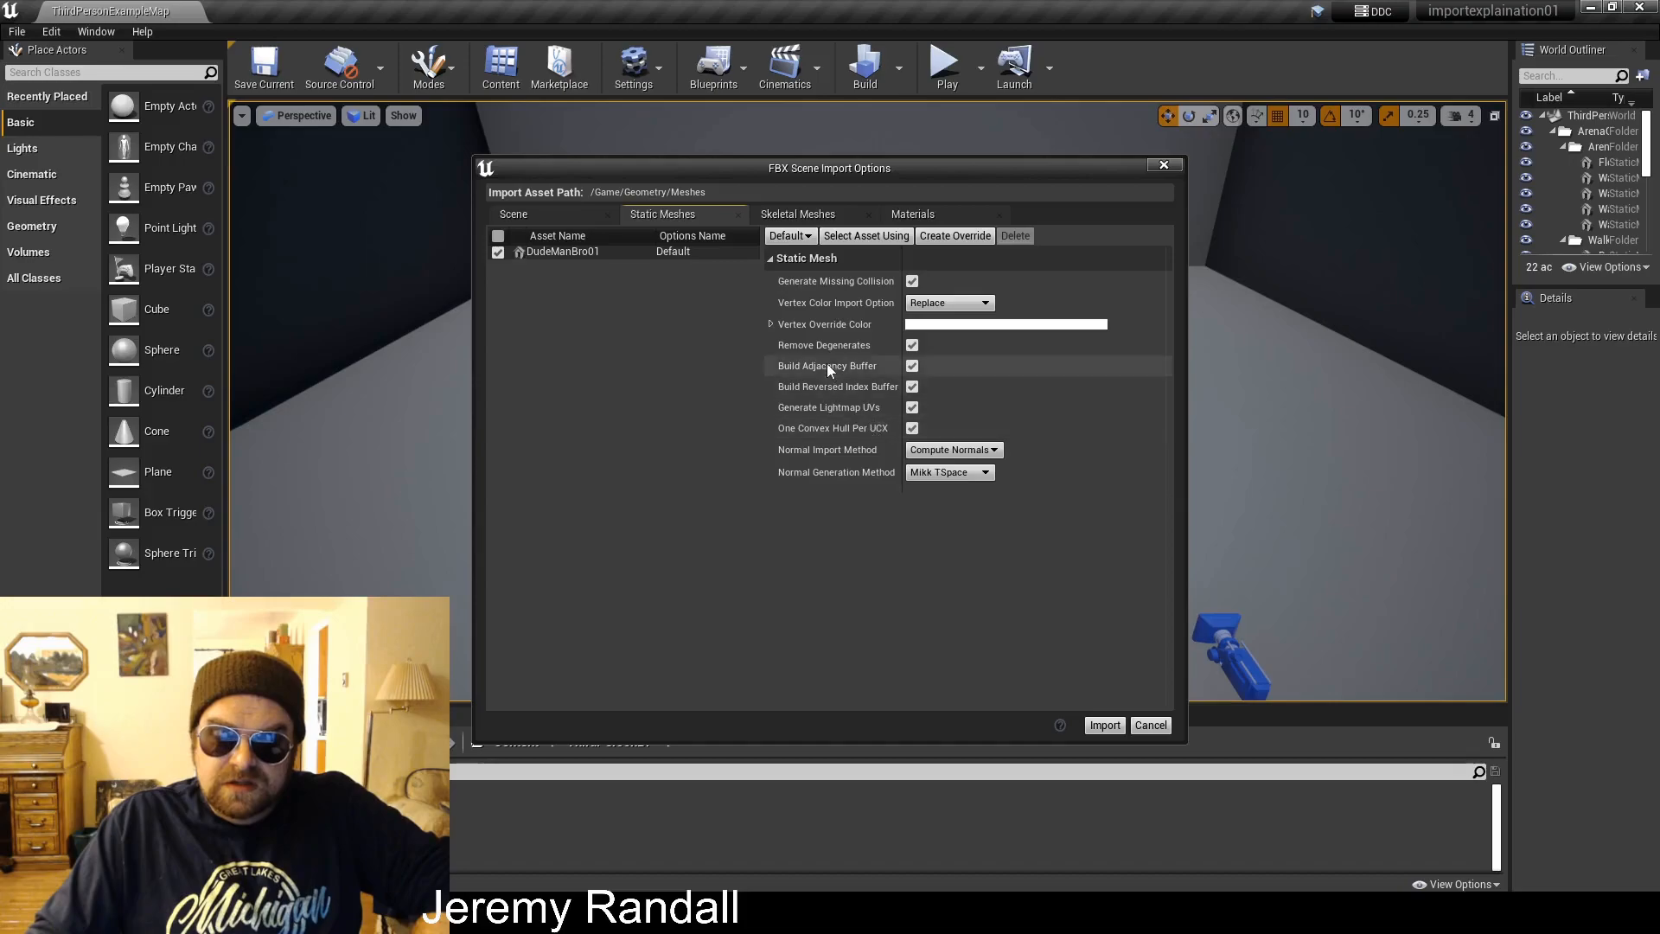
{"action": "left_click", "coordinate": [912, 349]}
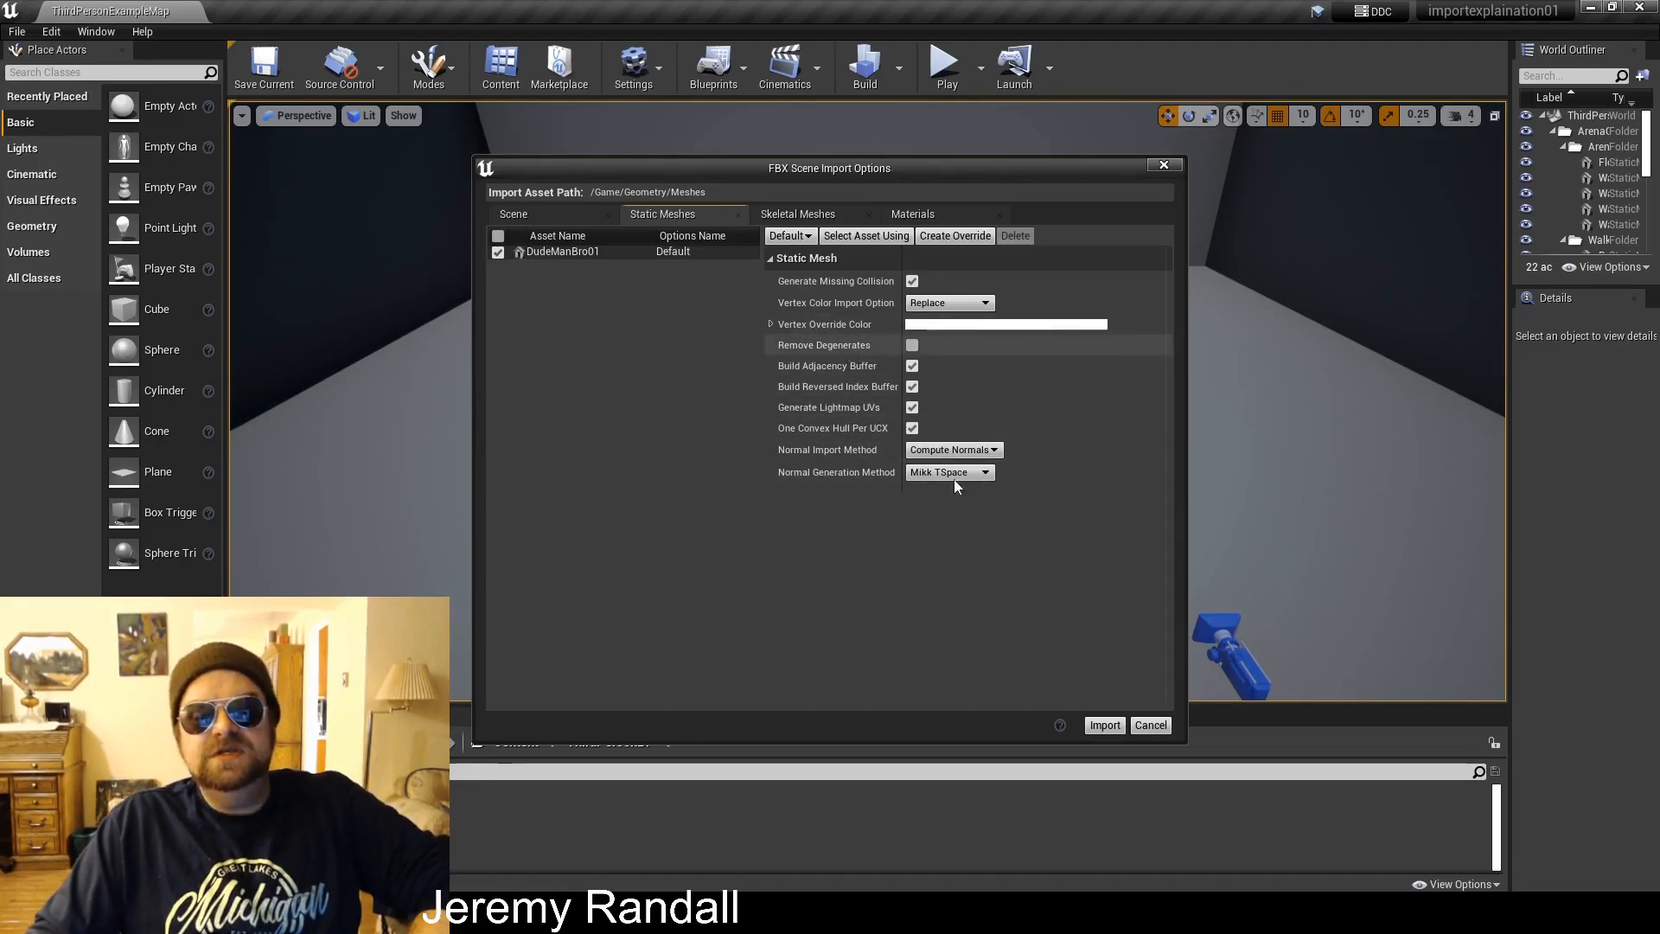
{"action": "left_click", "coordinate": [1100, 725]}
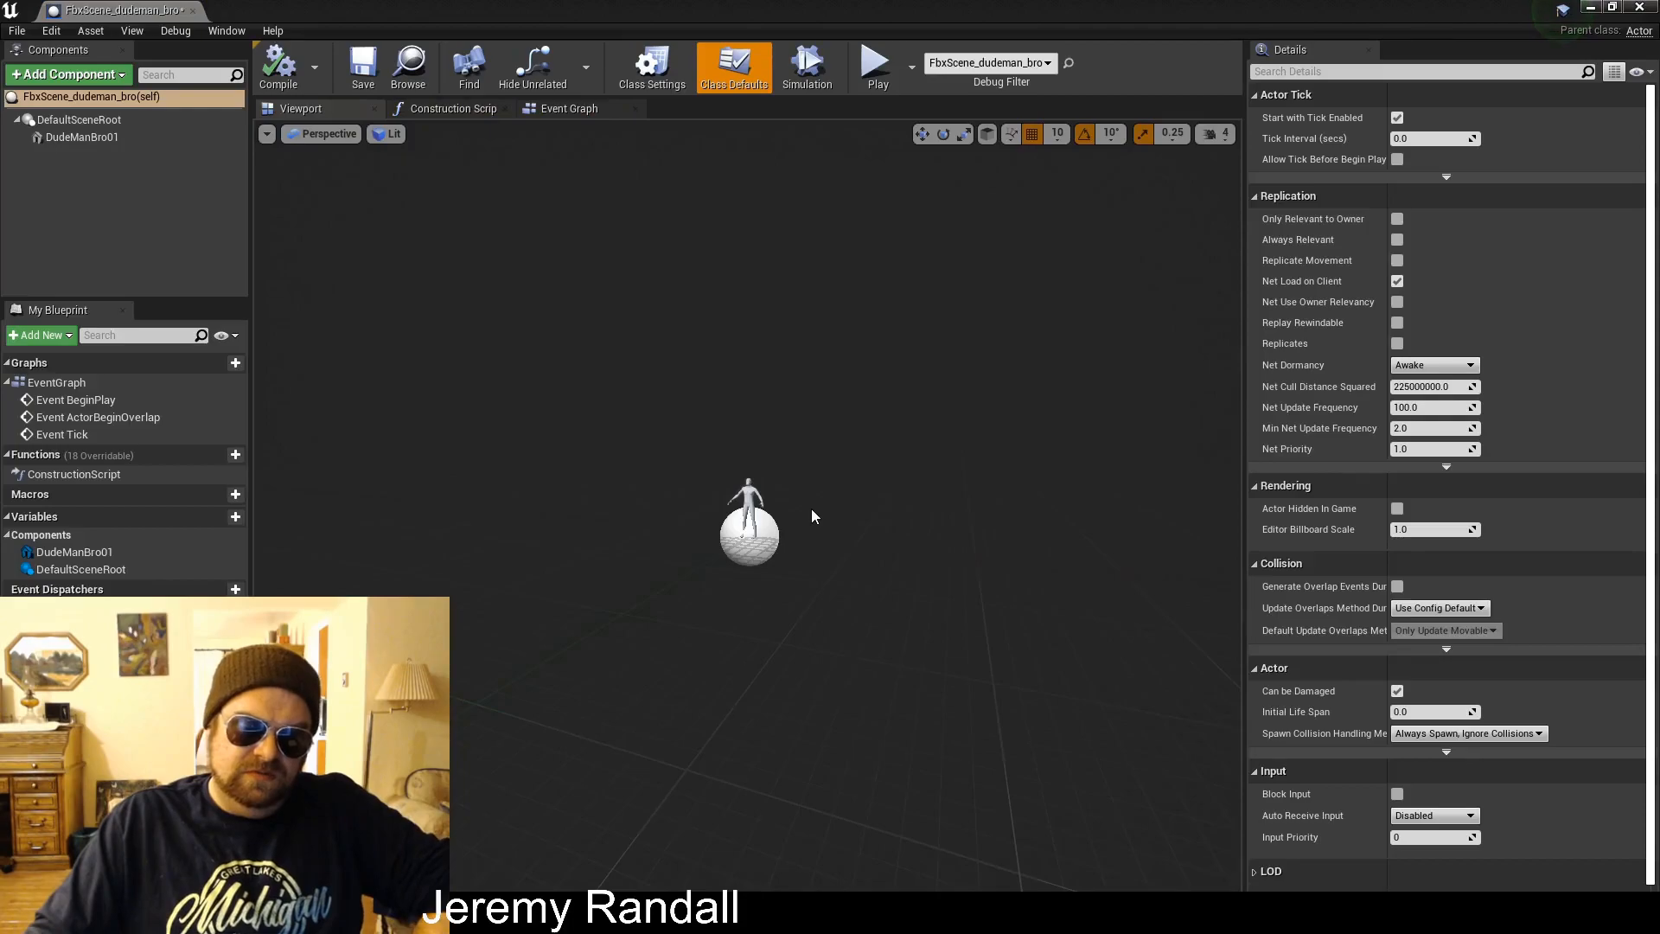
Inspect the imported DudeManBro01 figure up close and from an angle in the Blueprint viewport.
{"action": "scroll", "coordinate": [809, 503], "scroll_direction": "down", "scroll_amount": 2}
{"action": "scroll", "coordinate": [810, 502], "scroll_direction": "up", "scroll_amount": 2}
{"action": "middle_click_drag", "start_coordinate": [820, 507], "coordinate": [885, 500]}
{"action": "right_click_drag", "start_coordinate": [885, 501], "coordinate": [831, 502]}
{"action": "left_click_drag", "start_coordinate": [831, 508], "coordinate": [796, 567]}
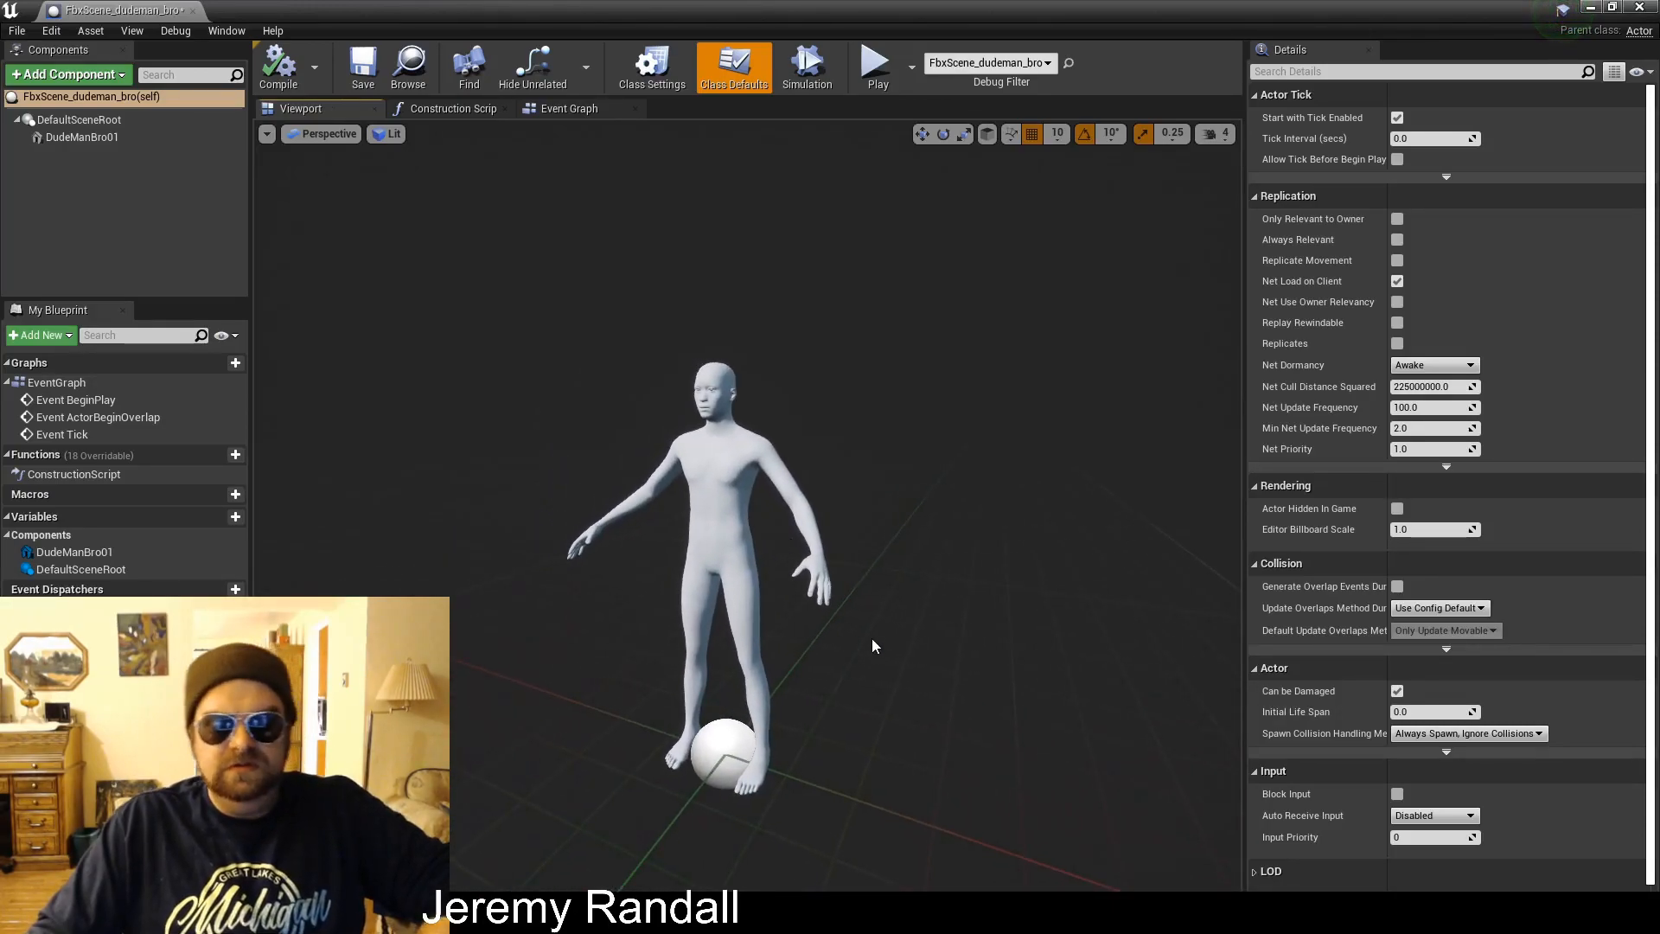